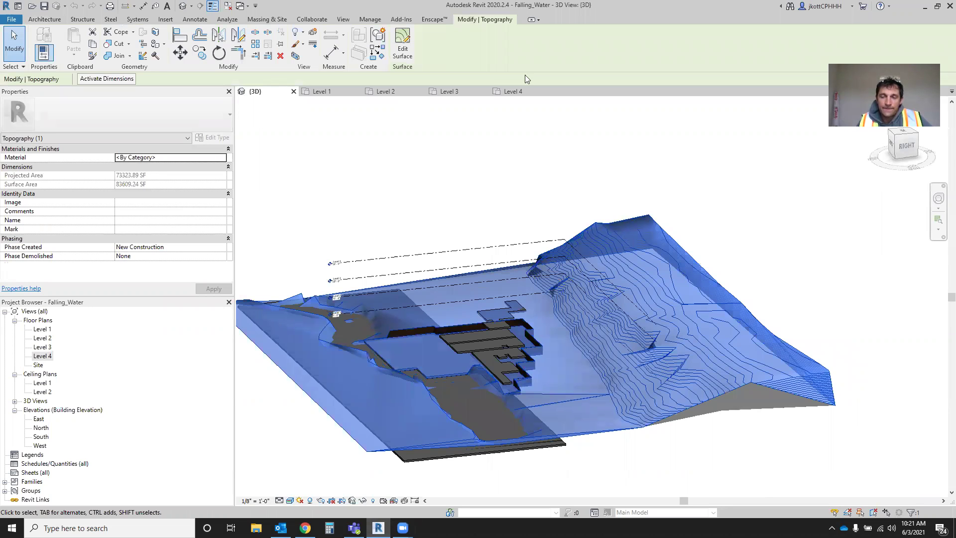
# - Examine the topography in the 3D view and compare the floor plans of Levels 1 to 4
pyautogui.scroll(2, 604, 379)
pyautogui.keyDown('shift'); pyautogui.moveTo(603, 380); pyautogui.dragTo(393, 288, button='middle'); pyautogui.keyUp('shift')
pyautogui.click(621, 463)
pyautogui.scroll(-3, 610, 342)
pyautogui.scroll(2, 457, 432)
pyautogui.scroll(-2, 457, 416)
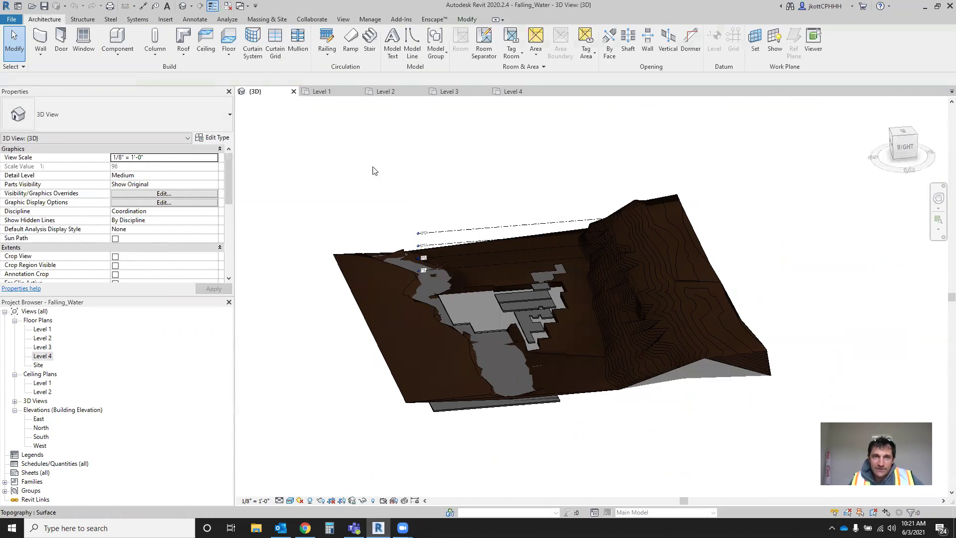
pyautogui.click(330, 91)
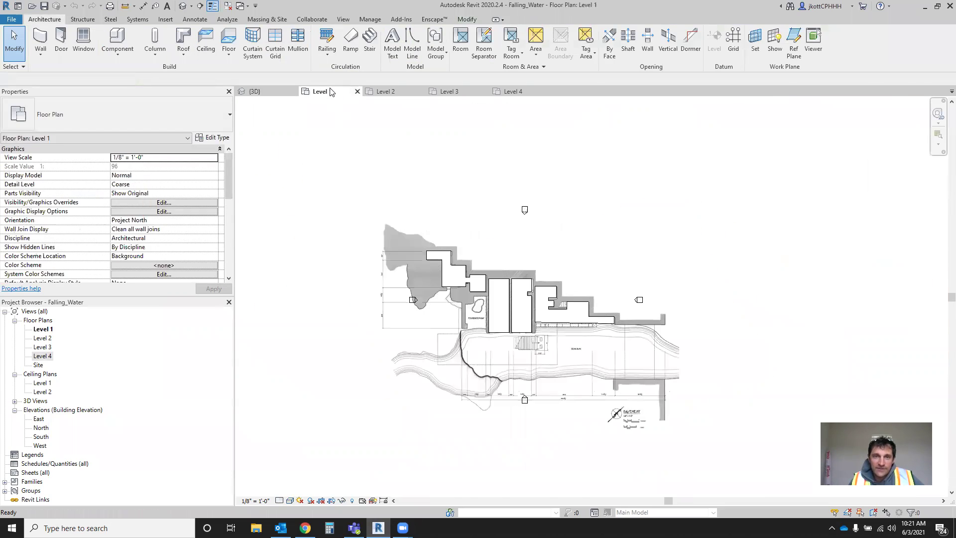
pyautogui.click(390, 94)
pyautogui.click(445, 92)
pyautogui.click(518, 92)
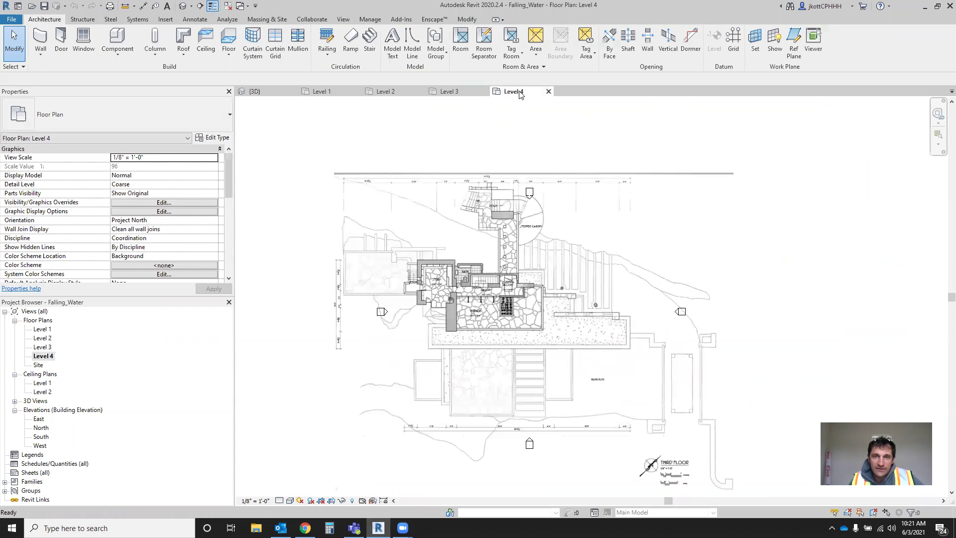
# - Draw a Thin Lines detail line about 41' long on Level 1, along the basement plan's 29'-6" dimension
pyautogui.click(318, 93)
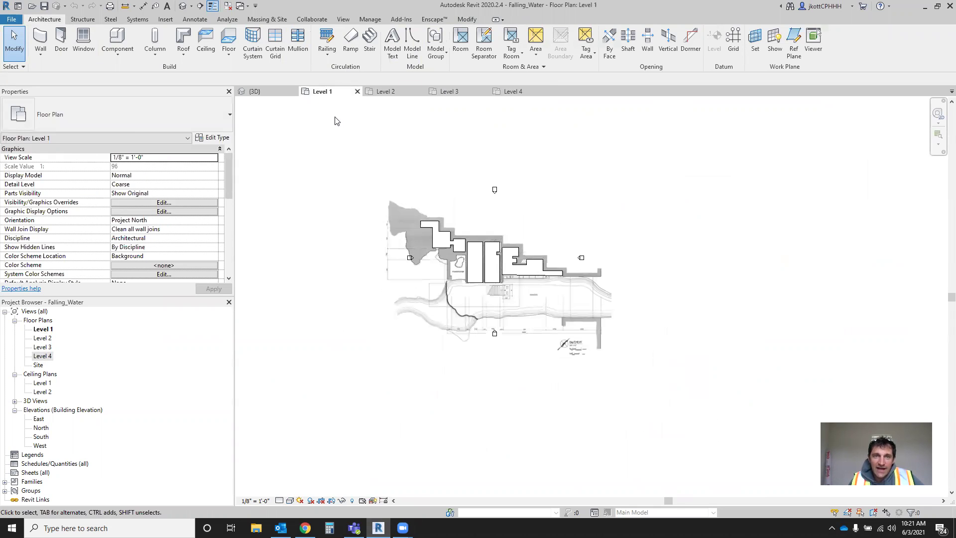
pyautogui.scroll(2, 534, 291)
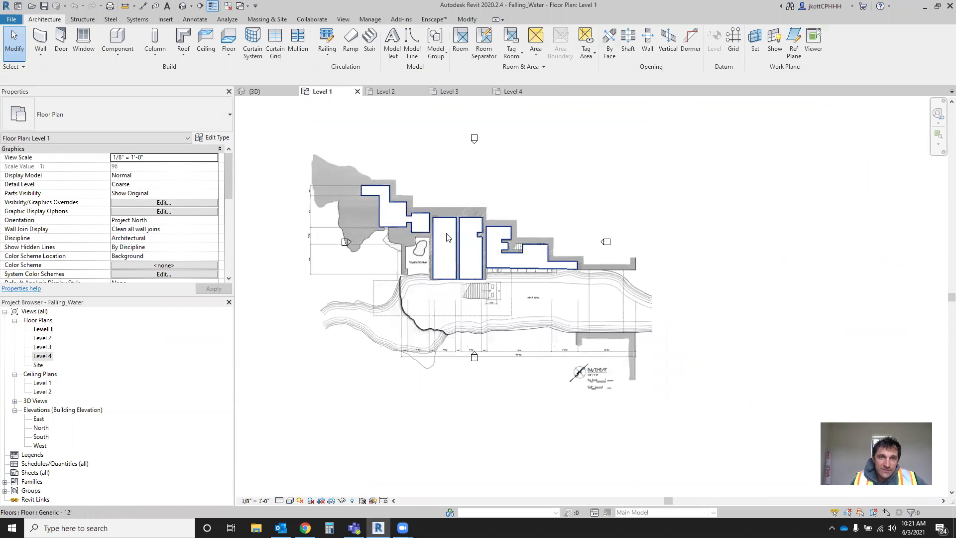
pyautogui.click(195, 19)
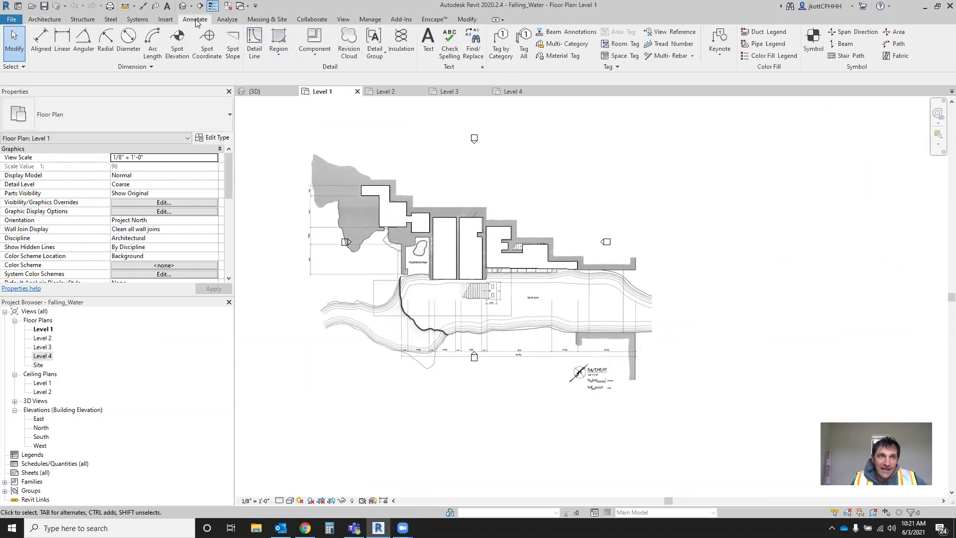
pyautogui.scroll(3, 422, 239)
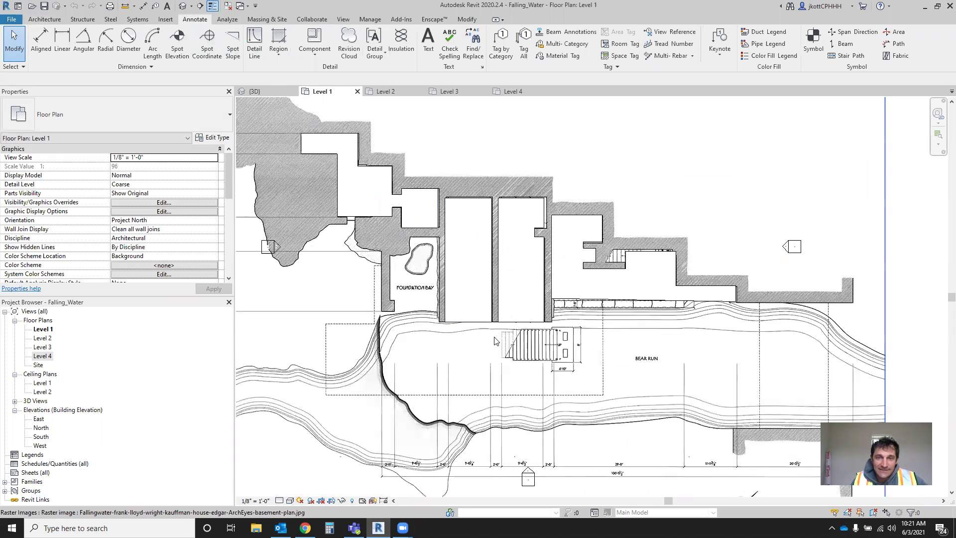
pyautogui.scroll(5, 581, 448)
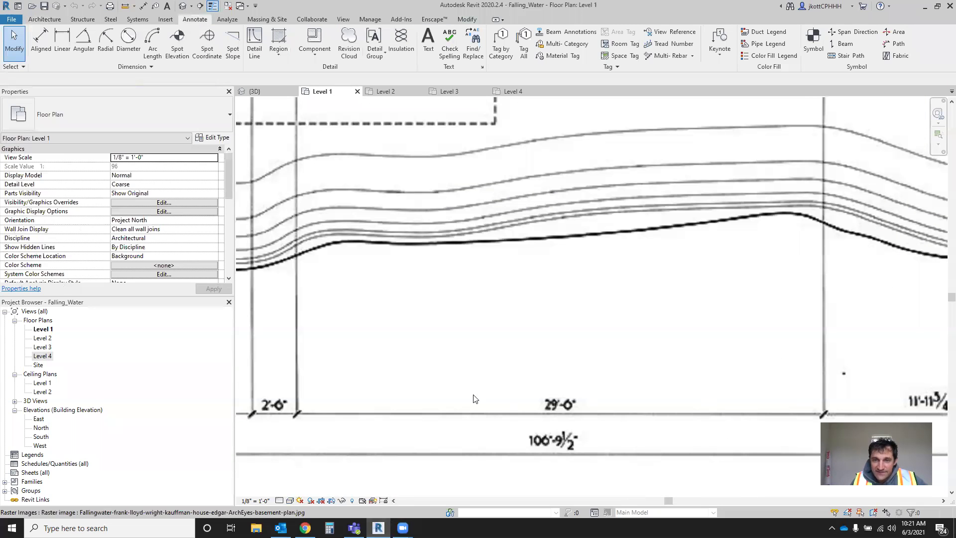
pyautogui.scroll(-3, 315, 394)
pyautogui.scroll(2, 374, 386)
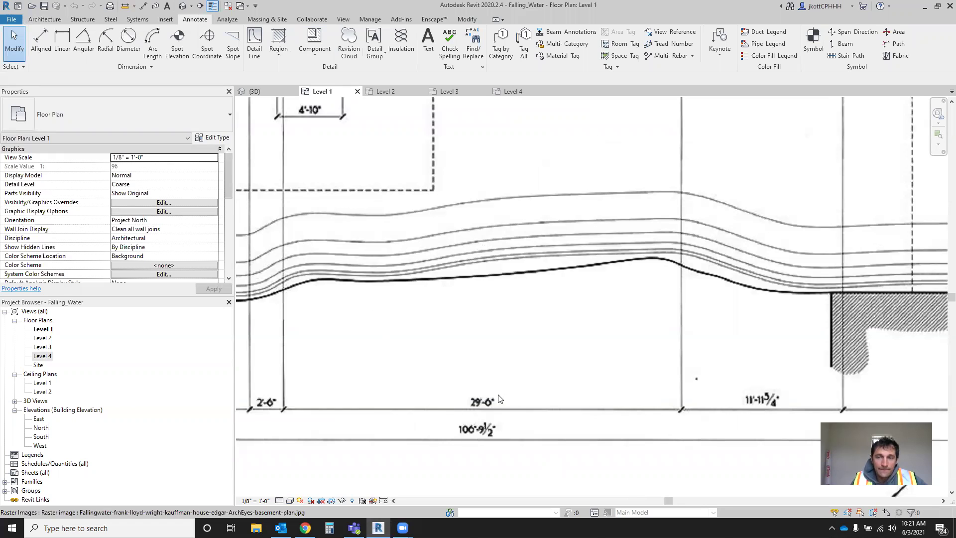
pyautogui.scroll(-2, 583, 395)
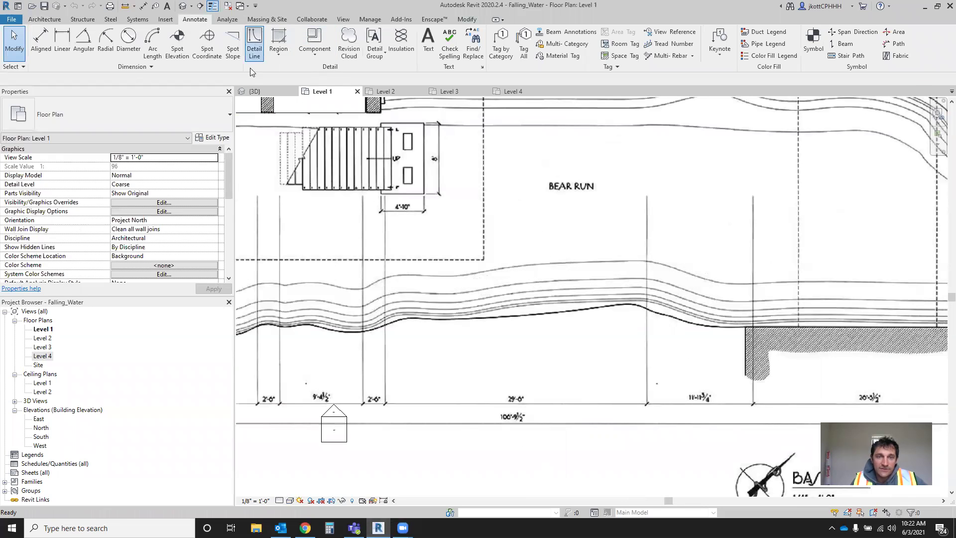
pyautogui.click(254, 42)
pyautogui.click(385, 403)
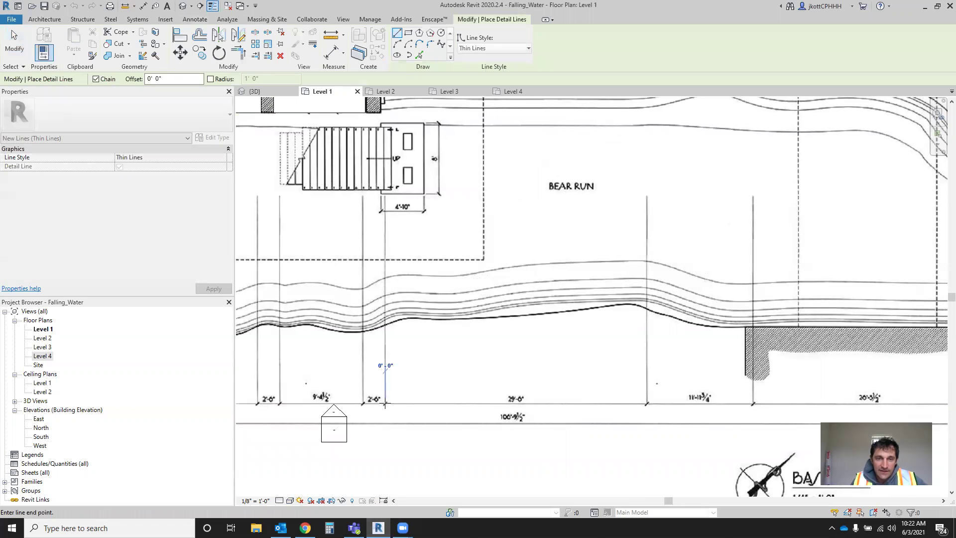
pyautogui.click(646, 402)
pyautogui.scroll(-2, 628, 343)
pyautogui.press('Escape')
pyautogui.press('Escape')
# - Set the detail line's length to 29' and move it to start at the 29'-6" dimension's left tick
pyautogui.click(655, 345)
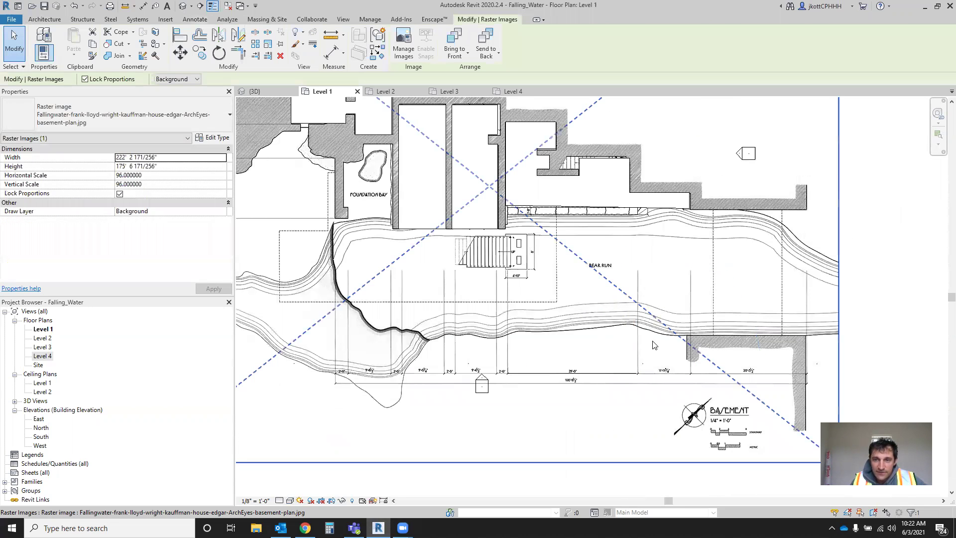
pyautogui.scroll(4, 607, 364)
pyautogui.press('Escape')
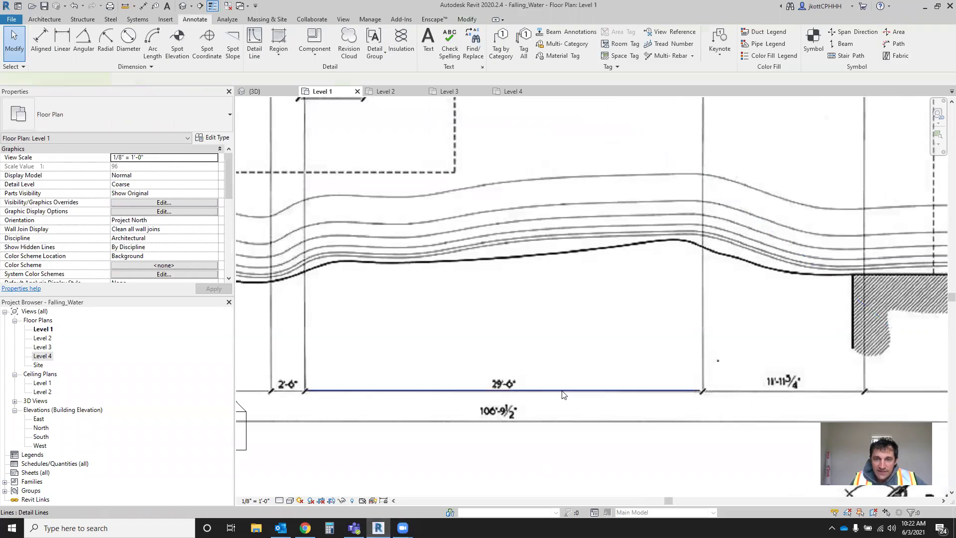
pyautogui.click(563, 391)
pyautogui.click(502, 352)
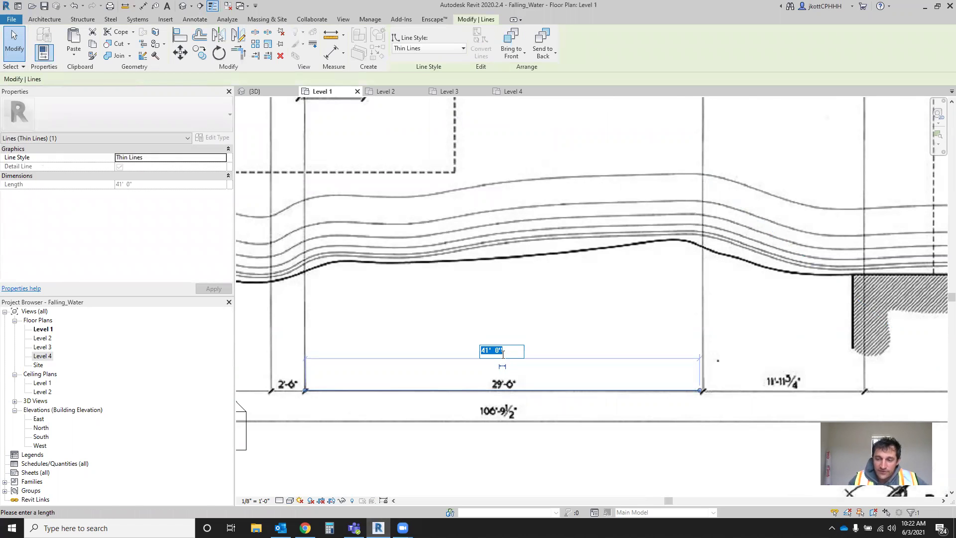
pyautogui.write('29')
pyautogui.press('Return')
pyautogui.moveTo(416, 390); pyautogui.dragTo(356, 390)
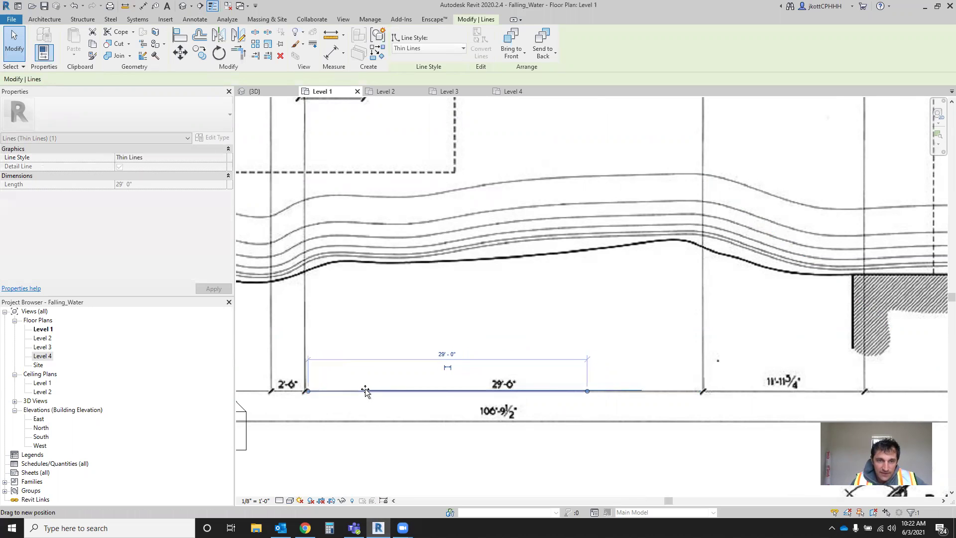
# - Scale the basement plan image graphically so its 29'-6" dimension matches the length of the 29' detail line
pyautogui.scroll(-2, 442, 358)
pyautogui.click(474, 321)
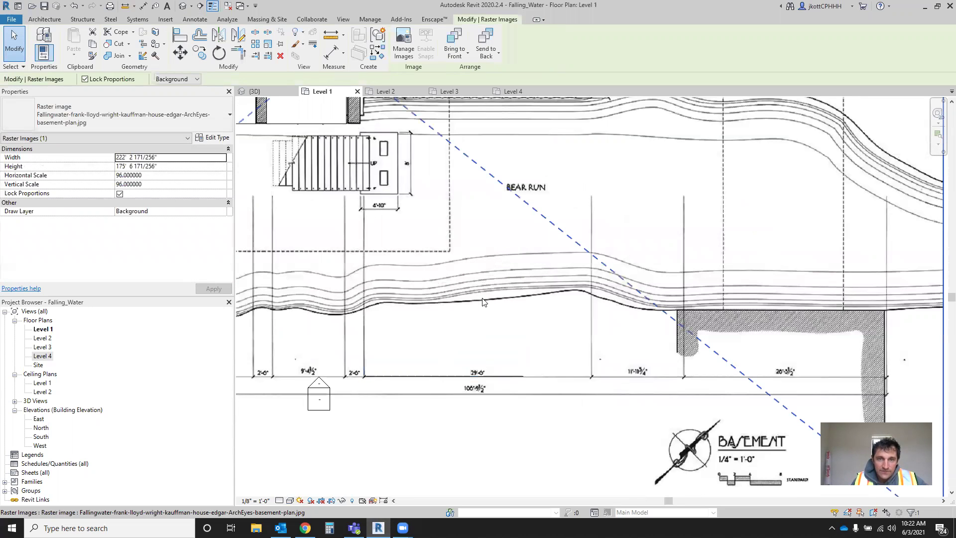
pyautogui.click(268, 45)
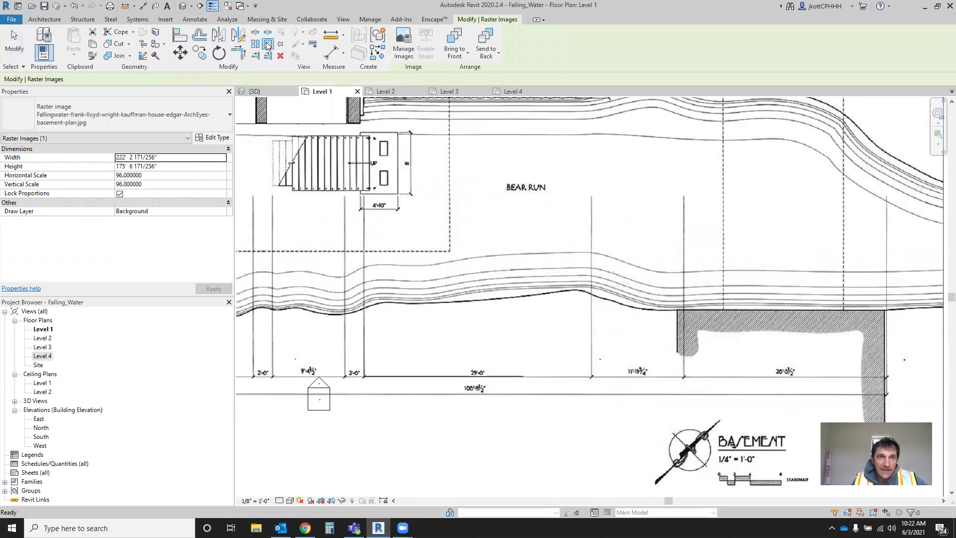
pyautogui.scroll(3, 373, 376)
pyautogui.click(357, 380)
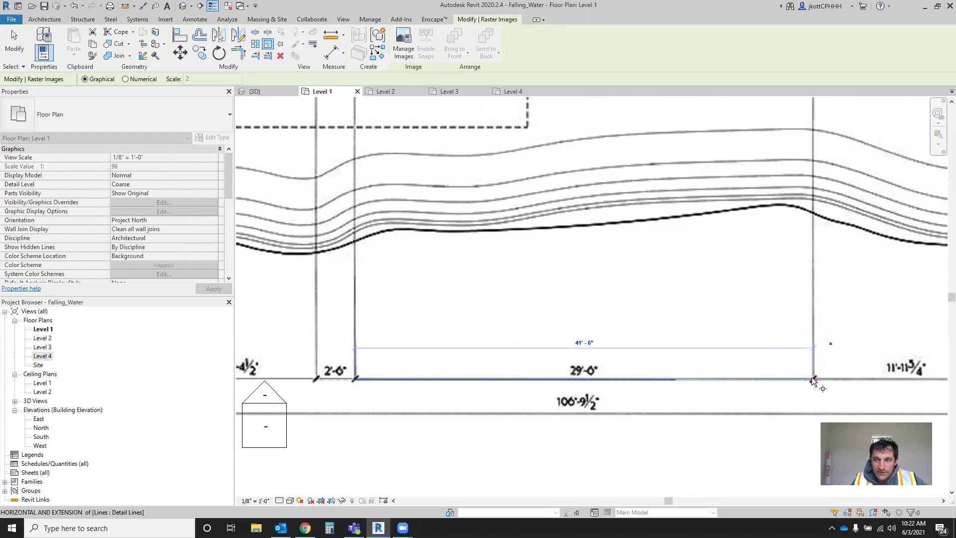
pyautogui.click(677, 380)
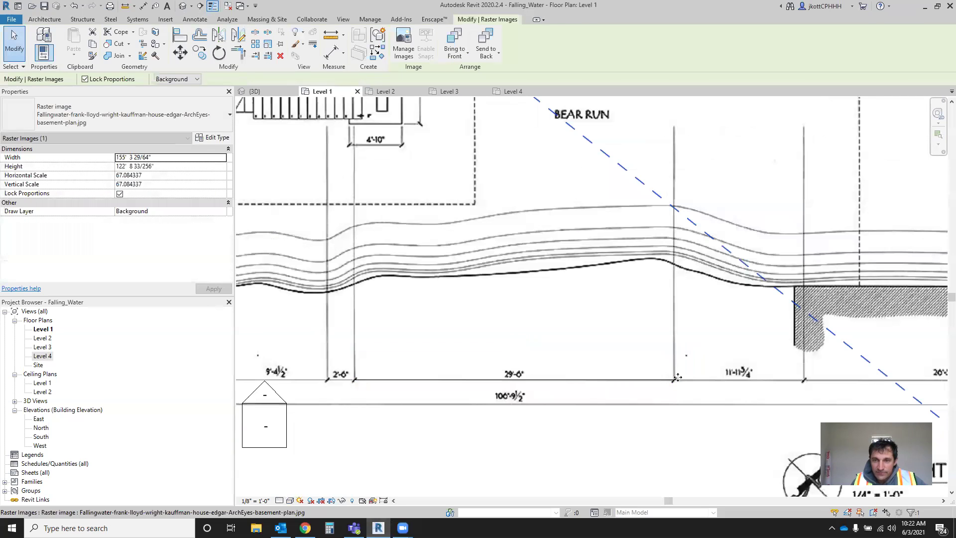
pyautogui.scroll(-5, 577, 384)
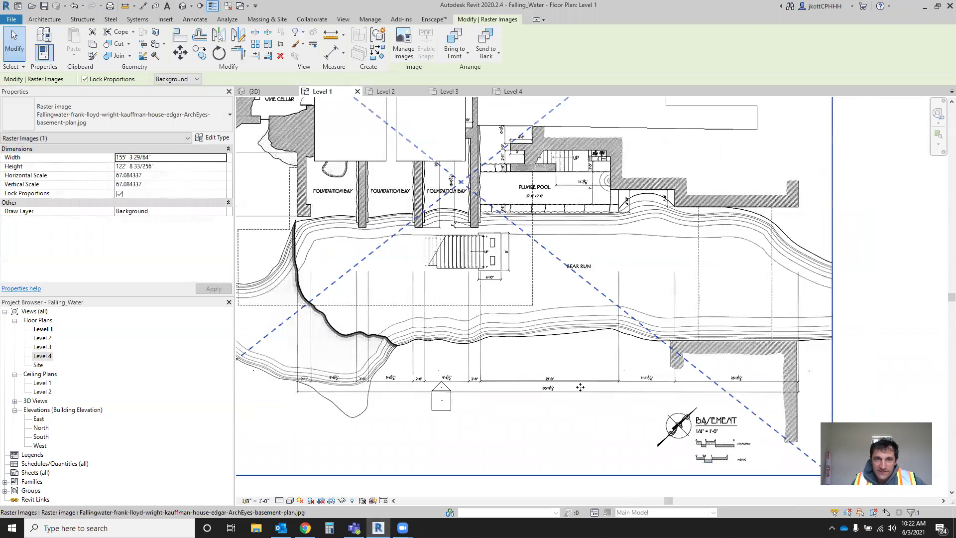
pyautogui.scroll(2, 514, 231)
pyautogui.press('Escape')
# - Delete the Generic - 12" floor from the Level 1 plan
pyautogui.click(529, 187)
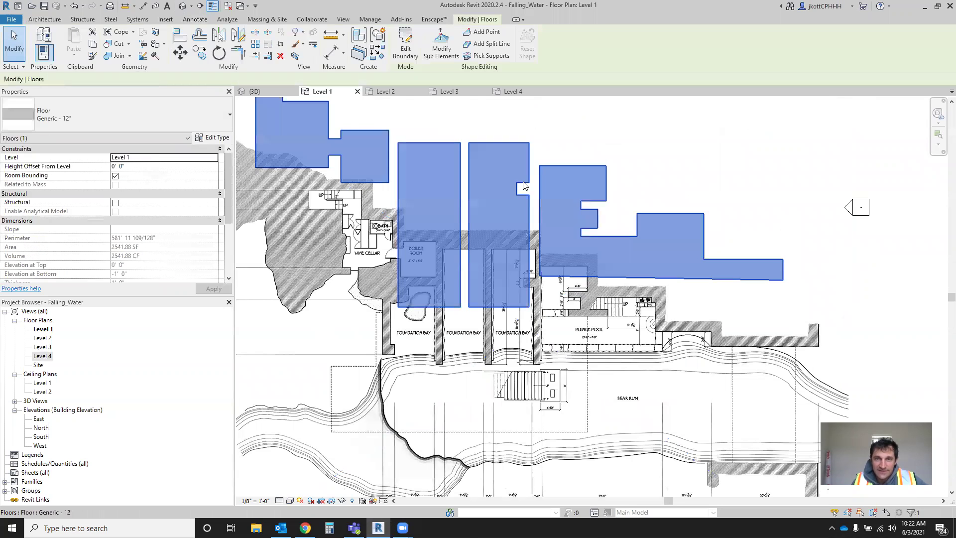
pyautogui.press('Delete')
pyautogui.scroll(-2, 540, 209)
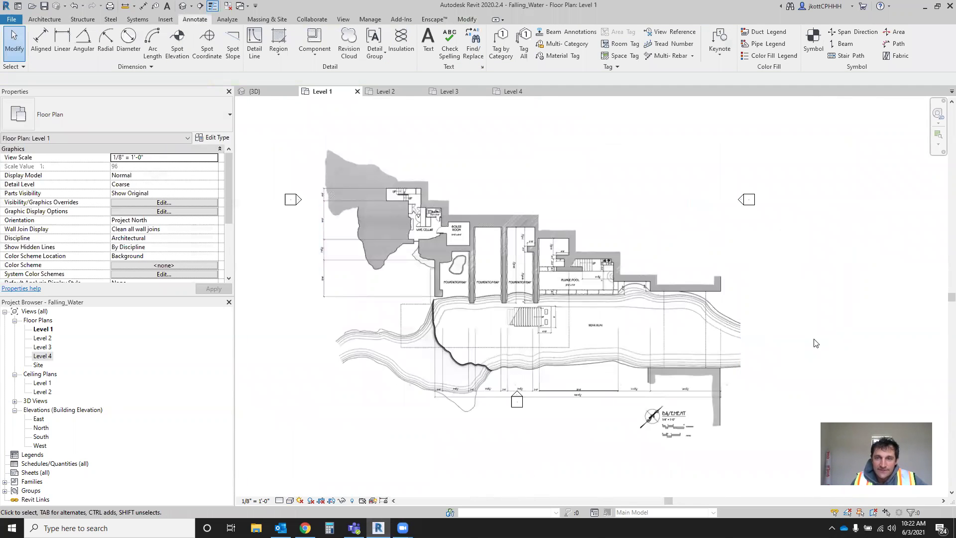
# - Delete the plan images from the Level 2, Level 3 and Level 4 floor plans
pyautogui.click(386, 92)
pyautogui.click(449, 233)
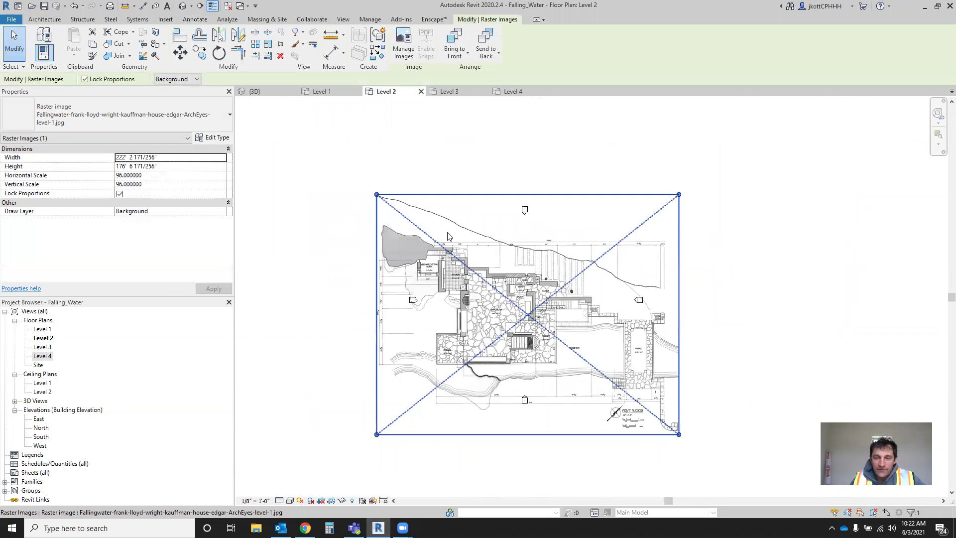
pyautogui.press('Delete')
pyautogui.click(455, 92)
pyautogui.click(511, 197)
pyautogui.press('Delete')
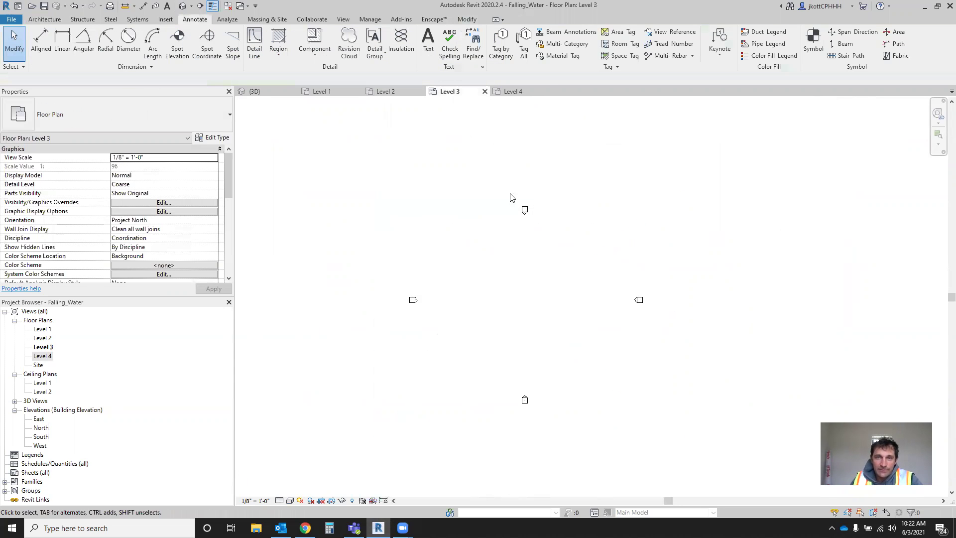
pyautogui.click(508, 90)
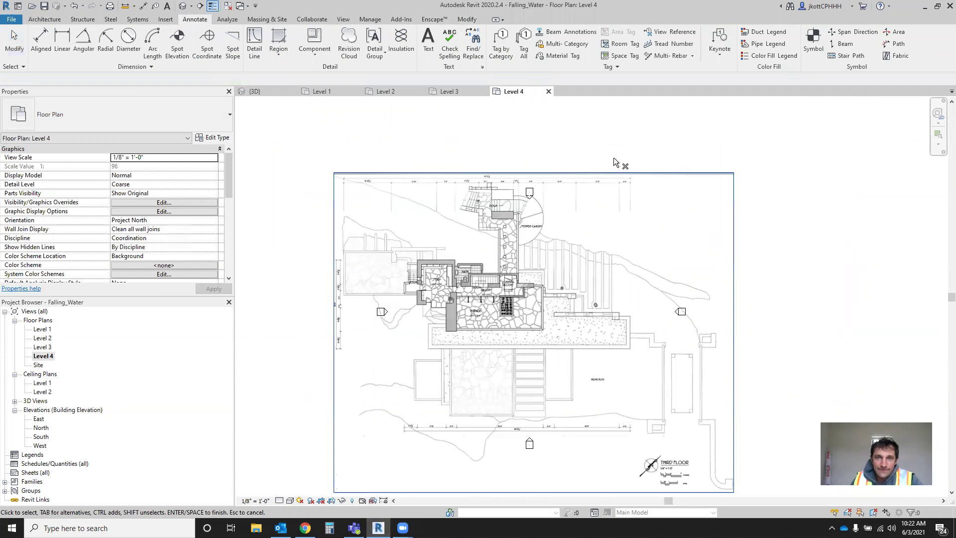
pyautogui.click(602, 228)
pyautogui.press('Delete')
# - Draw a Hidden Lines detail rectangle on Level 1 around the basement plan image's border, about 155'-3" by 122'-8"
pyautogui.click(324, 92)
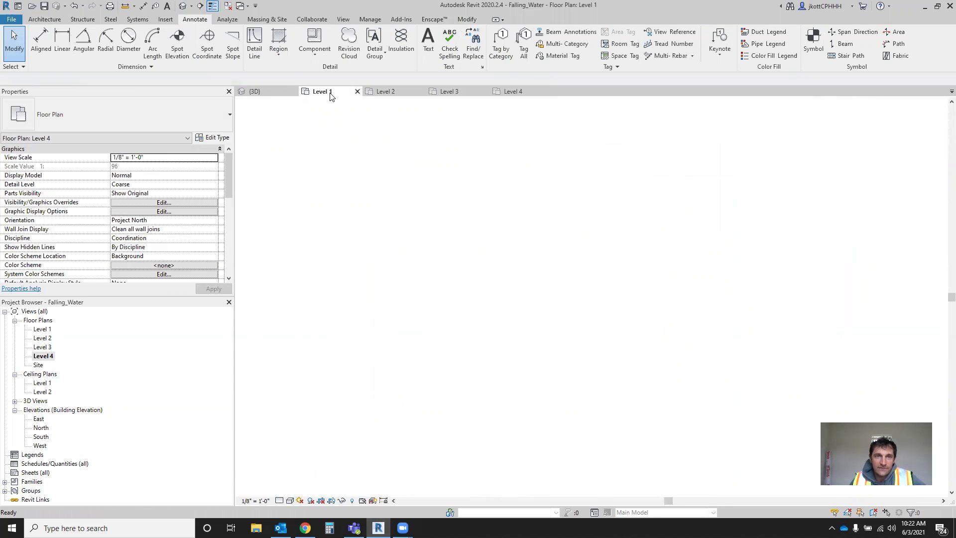
pyautogui.scroll(-1, 487, 259)
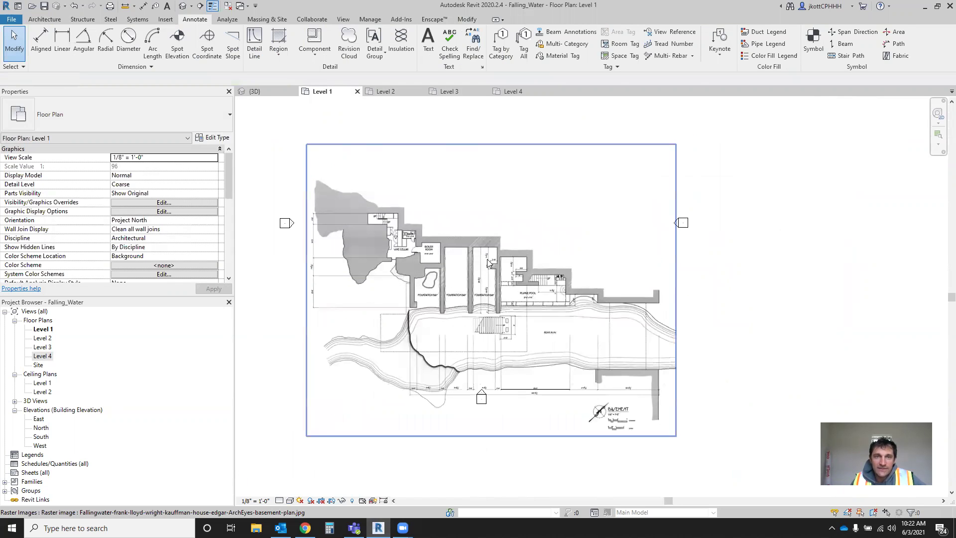
pyautogui.click(256, 38)
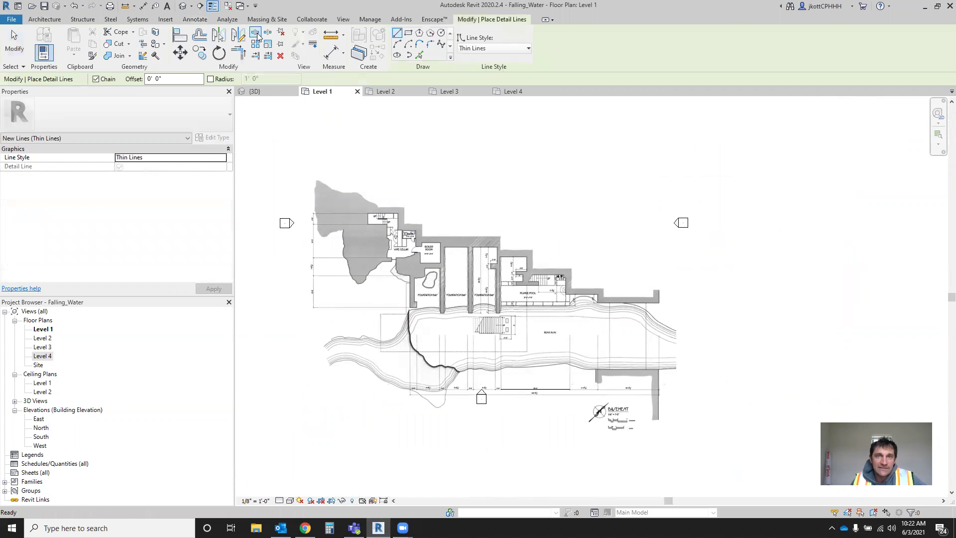
pyautogui.click(476, 50)
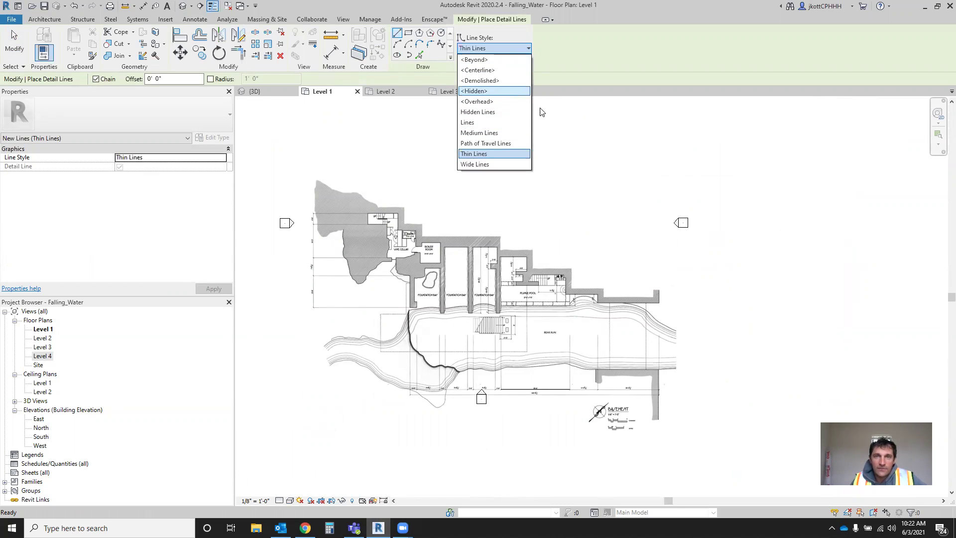
pyautogui.click(488, 111)
pyautogui.click(409, 33)
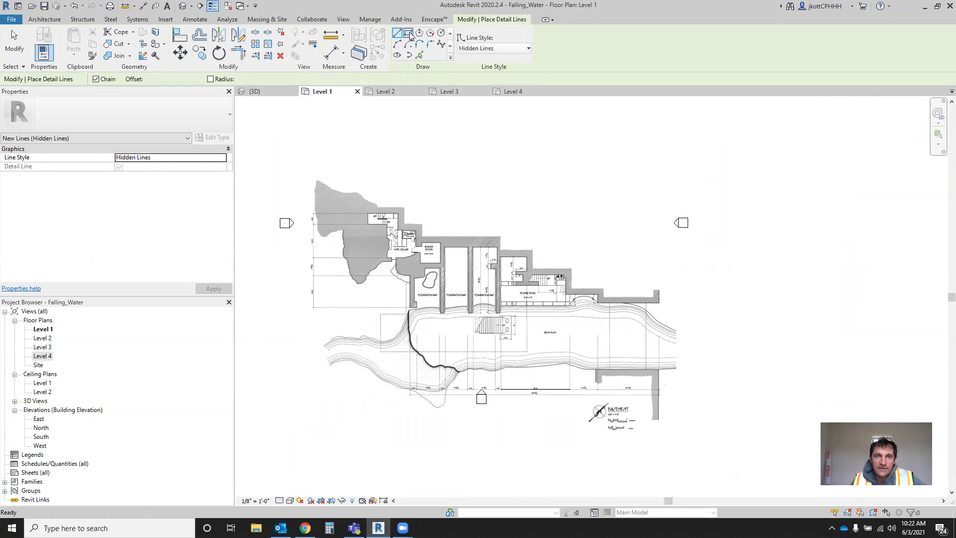
pyautogui.click(307, 144)
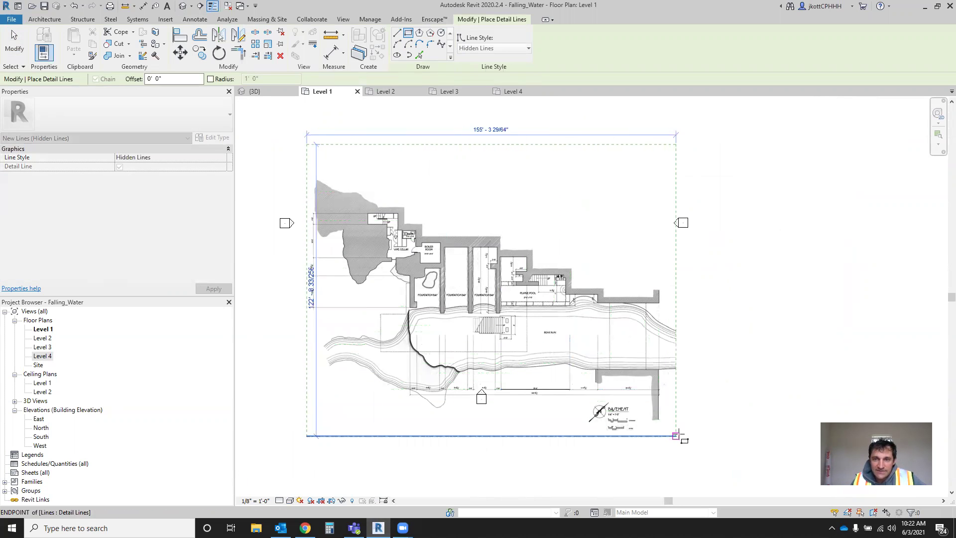
pyautogui.click(676, 435)
pyautogui.press('Escape')
pyautogui.press('Escape')
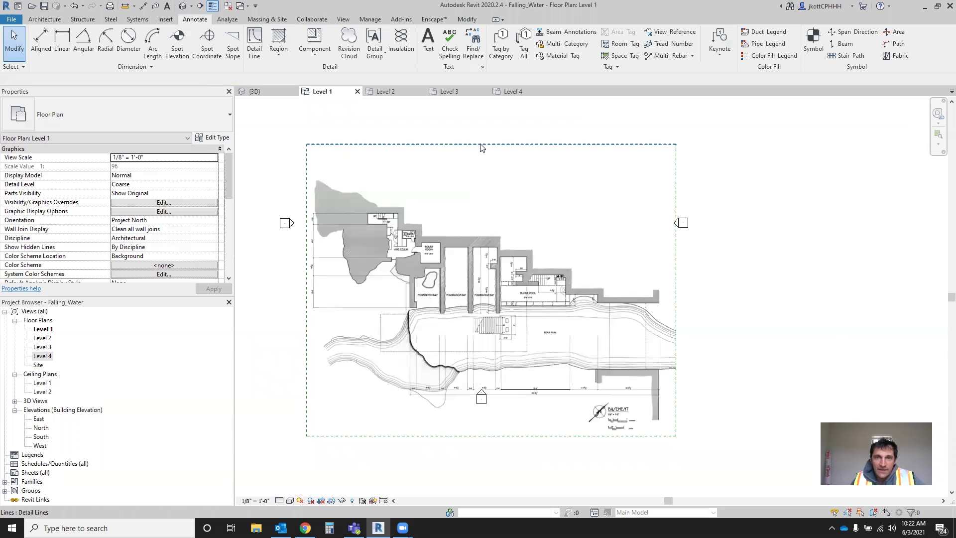
# - Copy the four-line Hidden Lines rectangle from Level 1 and paste it aligned to the same place on the Level 2 plan
pyautogui.press('Tab')
pyautogui.click(481, 146)
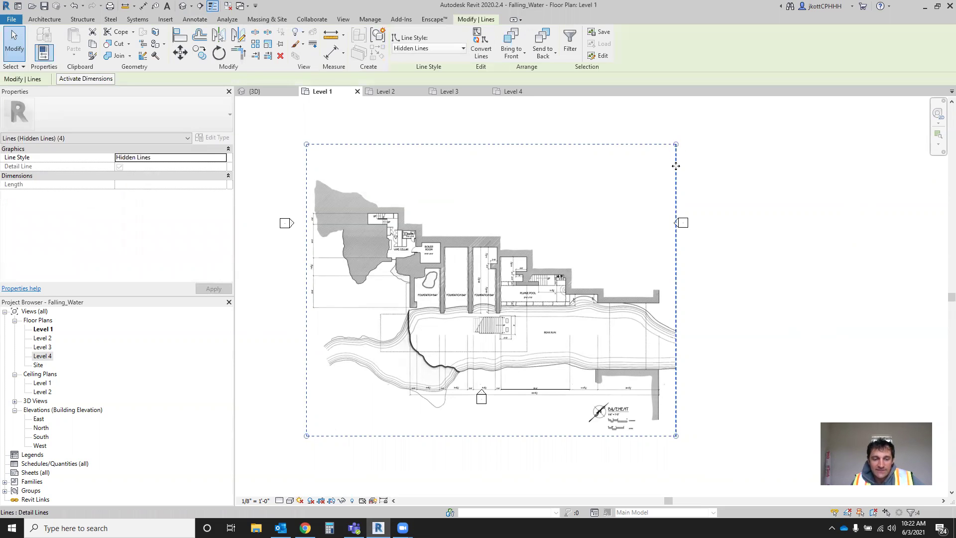
pyautogui.click(394, 90)
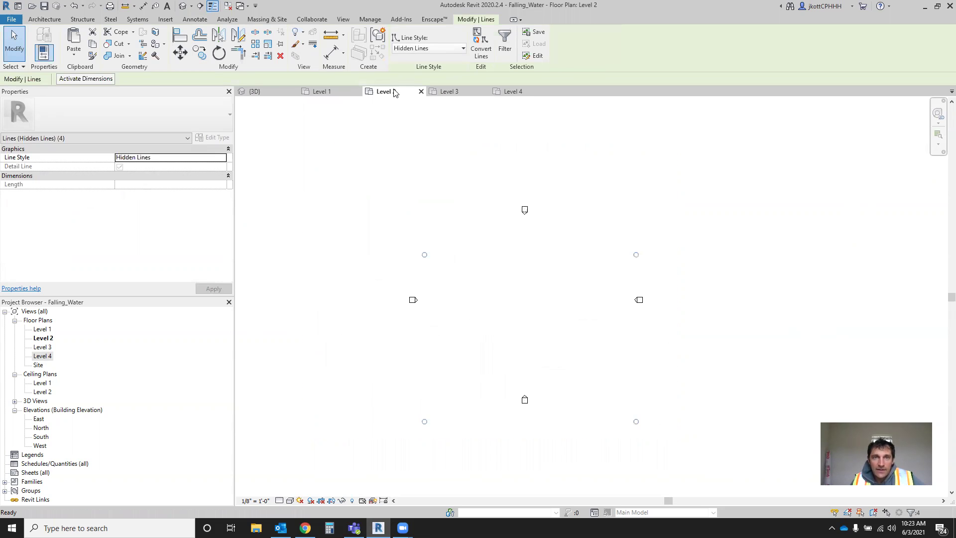
pyautogui.click(78, 60)
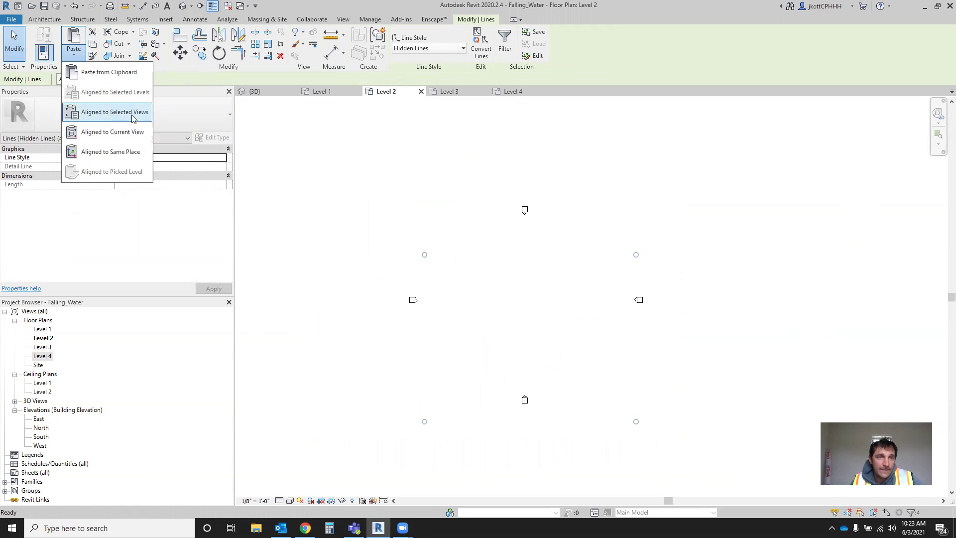
pyautogui.click(124, 152)
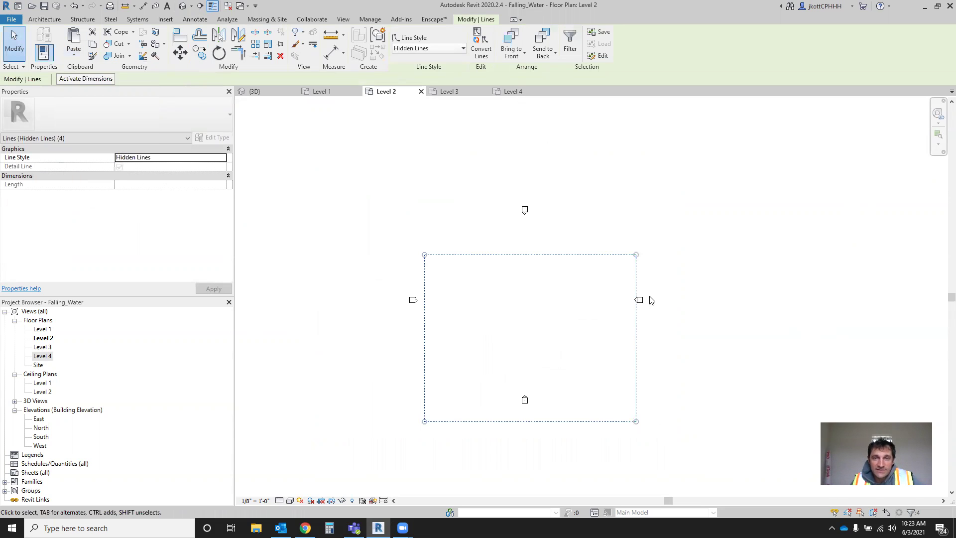
pyautogui.click(684, 367)
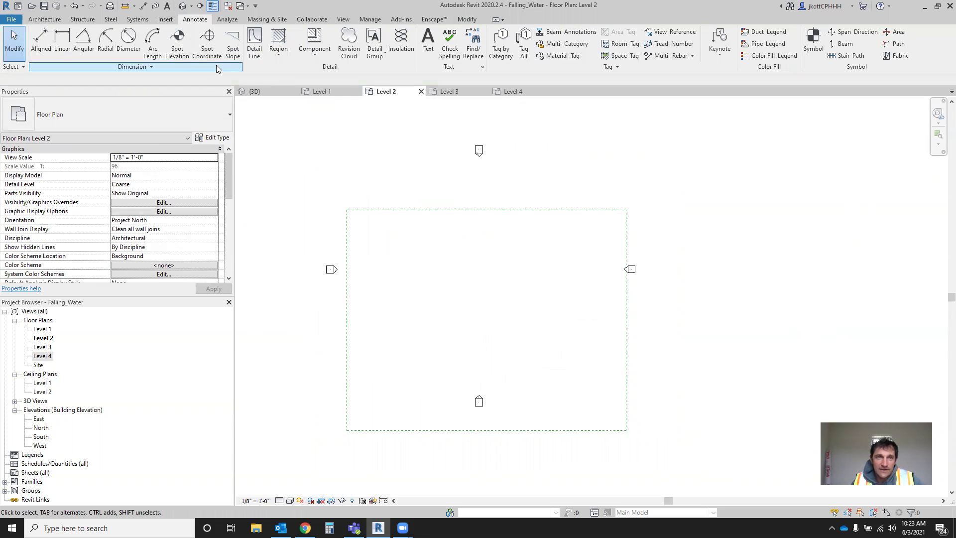
# - Import the Desktop image Fallingwater-frank-lloyd-wright-first-floor and place it over the guide rectangle on Level 2
pyautogui.click(164, 20)
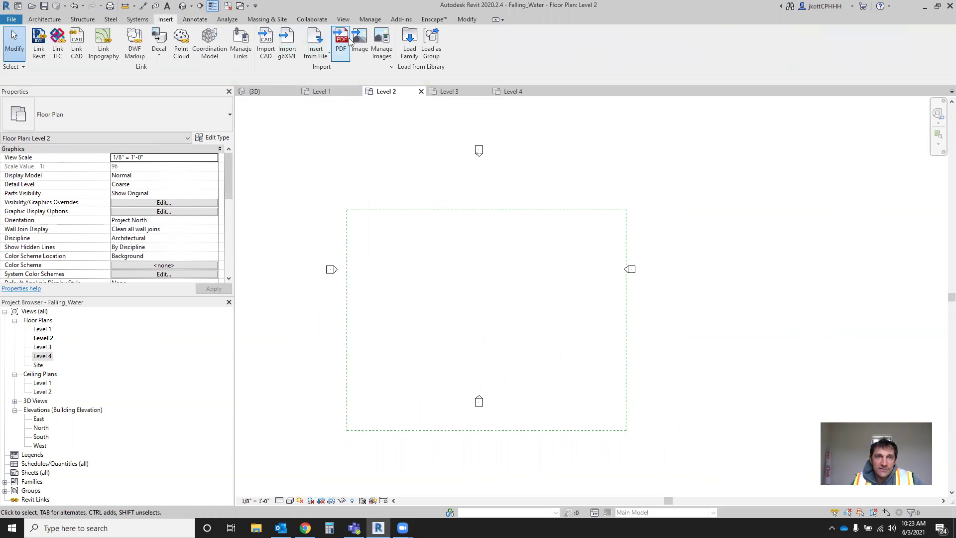
pyautogui.click(367, 39)
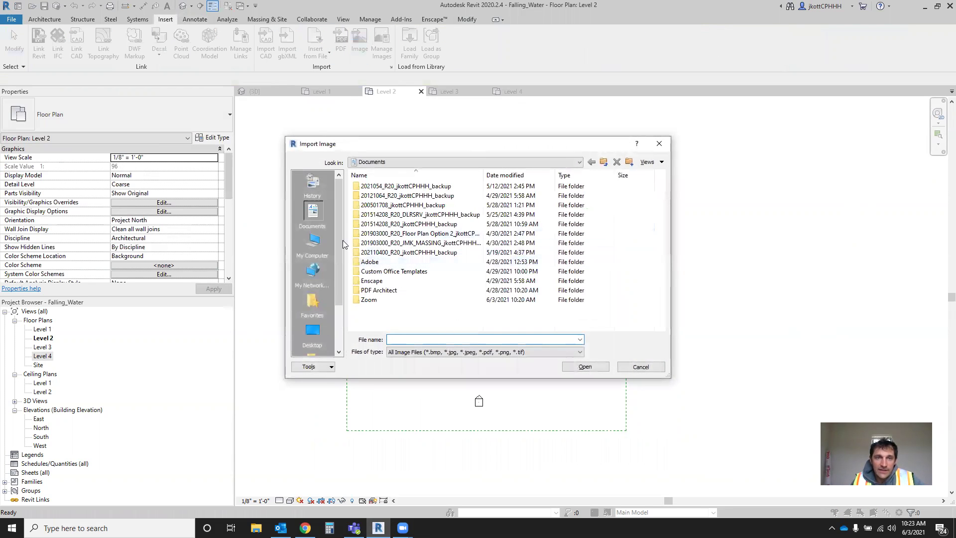
pyautogui.click(318, 341)
pyautogui.scroll(-5, 411, 269)
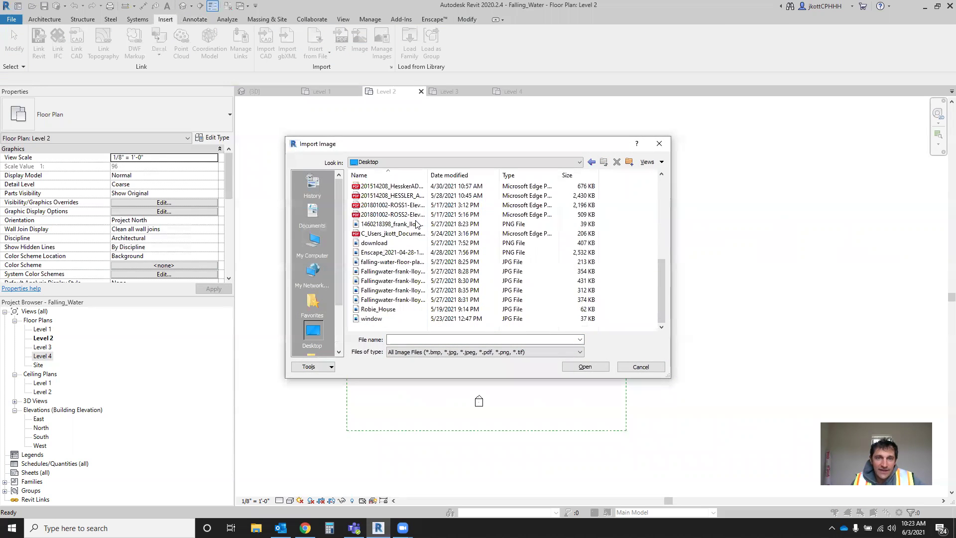
pyautogui.moveTo(427, 175); pyautogui.dragTo(517, 180)
pyautogui.click(465, 282)
pyautogui.doubleClick(464, 282)
pyautogui.click(488, 311)
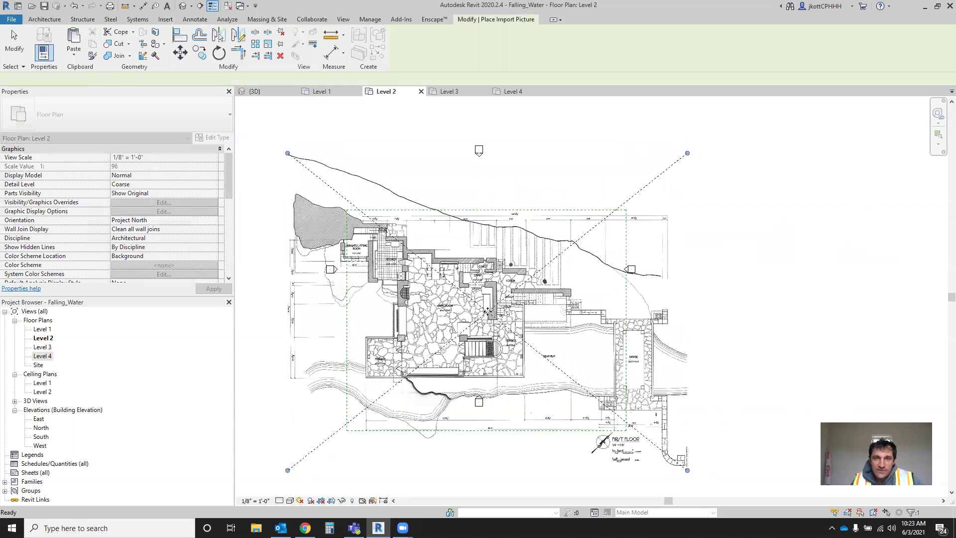
# - Shrink the first floor image by its corners to about 154'-1" by 122'-5", close to the guide rectangle's size
pyautogui.moveTo(687, 153); pyautogui.dragTo(641, 239)
pyautogui.scroll(5, 625, 217)
pyautogui.scroll(-5, 641, 239)
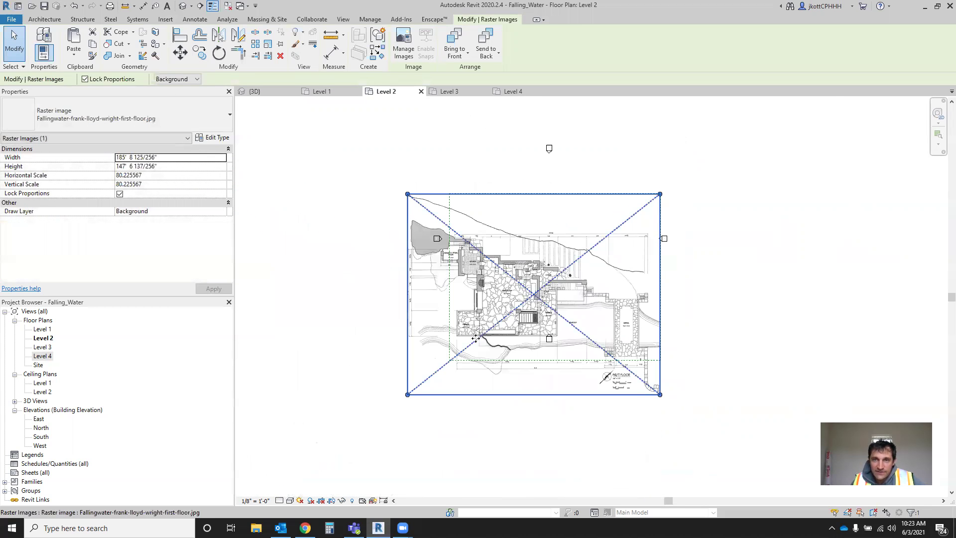
pyautogui.scroll(3, 407, 418)
pyautogui.moveTo(395, 409); pyautogui.dragTo(470, 348)
pyautogui.scroll(4, 472, 352)
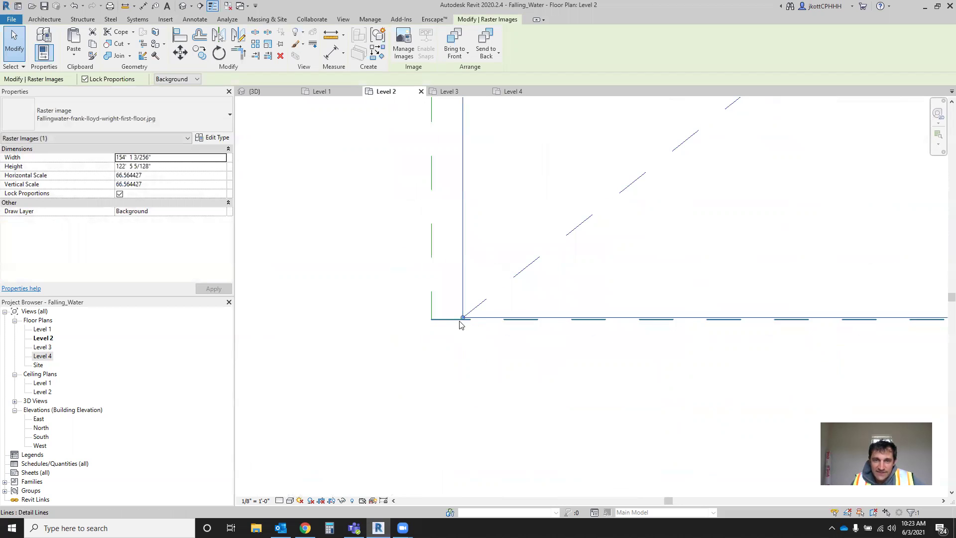
# - Move the first floor image so its lower-left corner snaps to the guide rectangle's lower-left endpoint
pyautogui.click(179, 57)
pyautogui.click(463, 317)
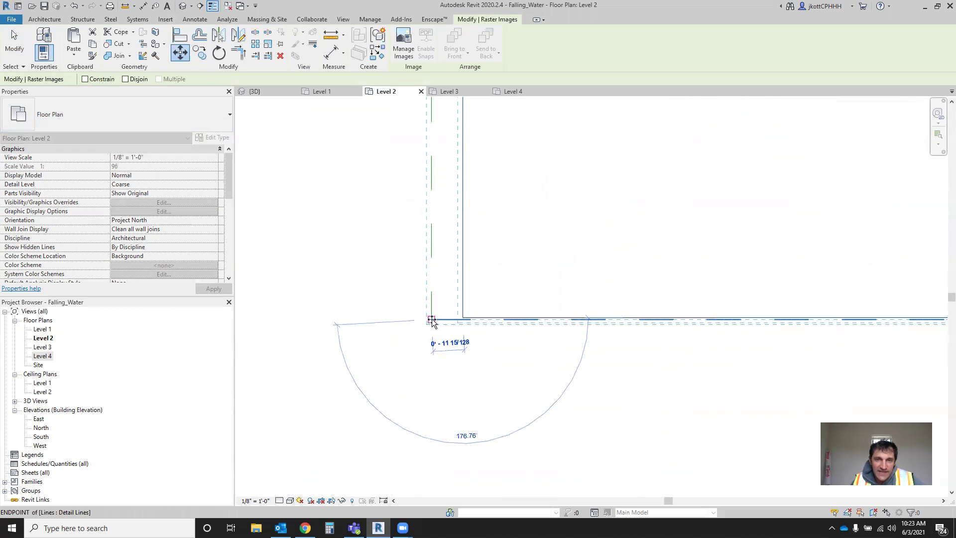
pyautogui.click(431, 321)
# - Stretch the first floor image's upper-right corner toward the guide rectangle, to about 154'-5" by 122'-8", and check the fit
pyautogui.scroll(-6, 324, 393)
pyautogui.scroll(4, 548, 220)
pyautogui.scroll(3, 548, 219)
pyautogui.moveTo(529, 248); pyautogui.dragTo(534, 242)
pyautogui.scroll(-2, 593, 205)
pyautogui.scroll(-3, 593, 205)
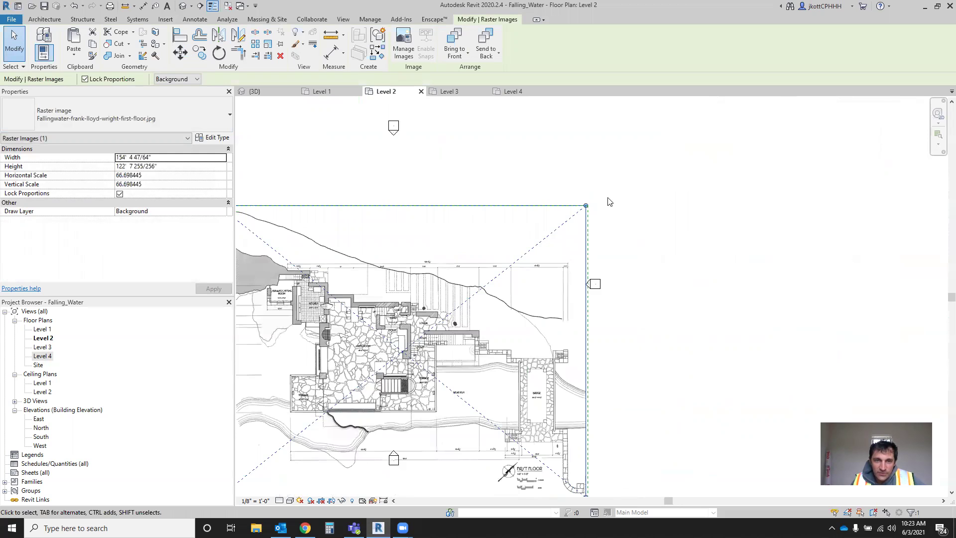
pyautogui.scroll(-2, 610, 202)
pyautogui.scroll(3, 485, 291)
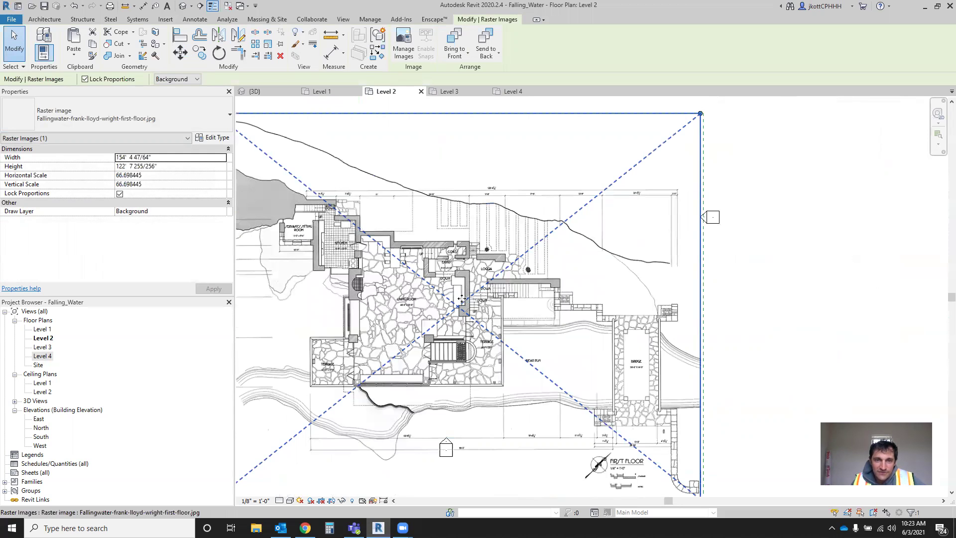
pyautogui.scroll(-2, 476, 293)
pyautogui.scroll(4, 476, 294)
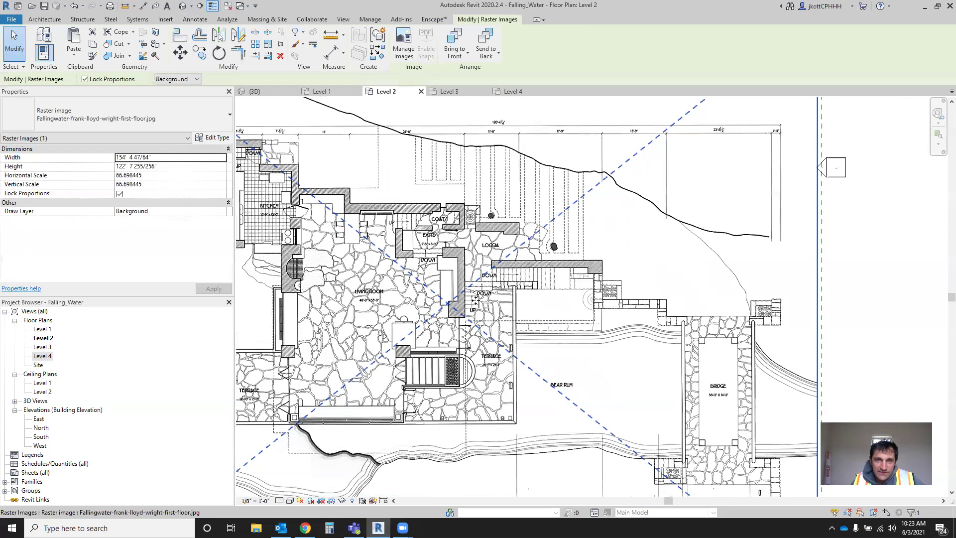
pyautogui.scroll(-4, 476, 301)
pyautogui.click(676, 309)
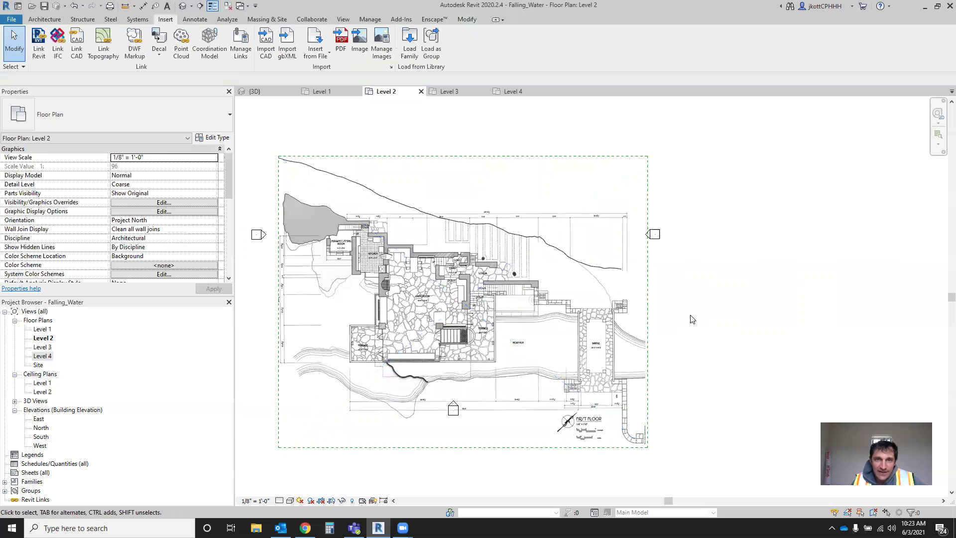
# - Paste the copied guide rectangle aligned to the same place on the Level 3 floor plan
pyautogui.click(448, 92)
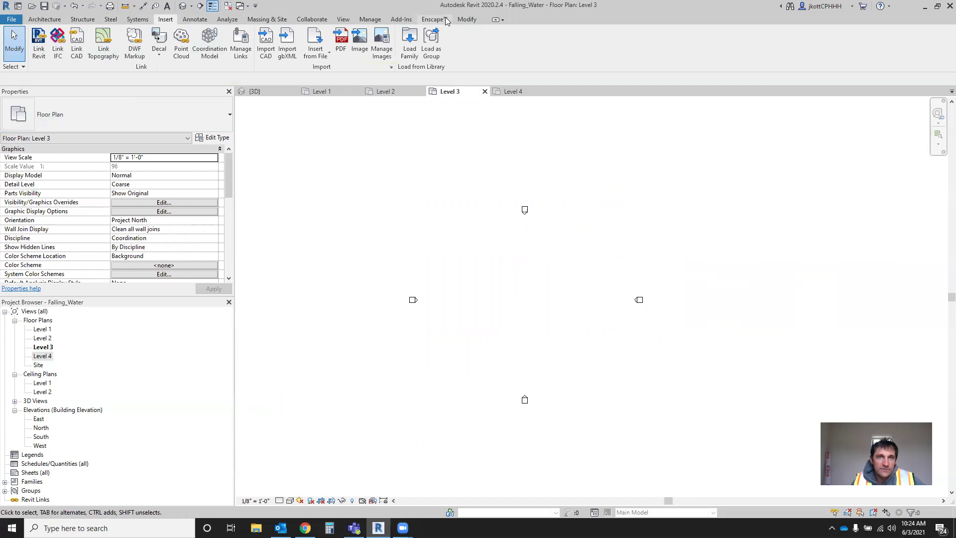
pyautogui.click(464, 19)
pyautogui.click(71, 54)
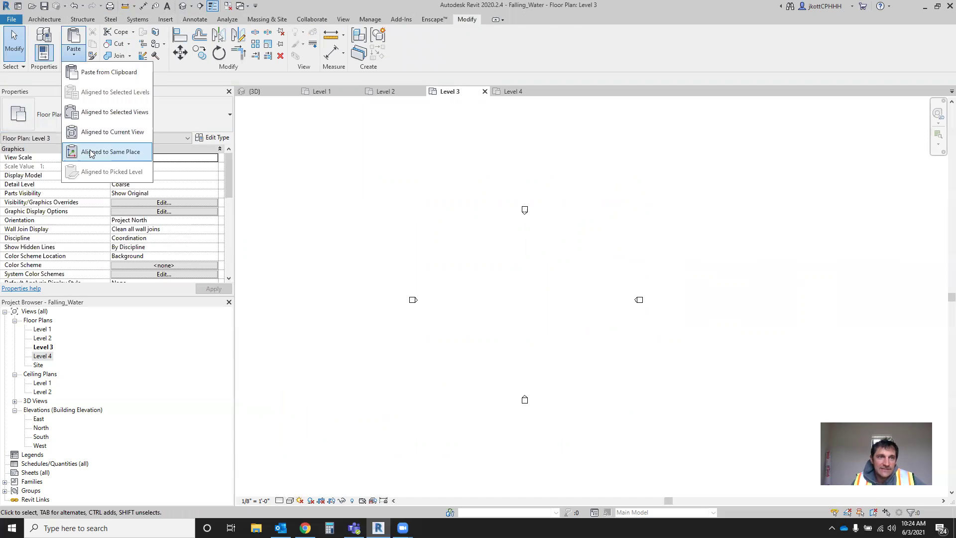
pyautogui.click(96, 151)
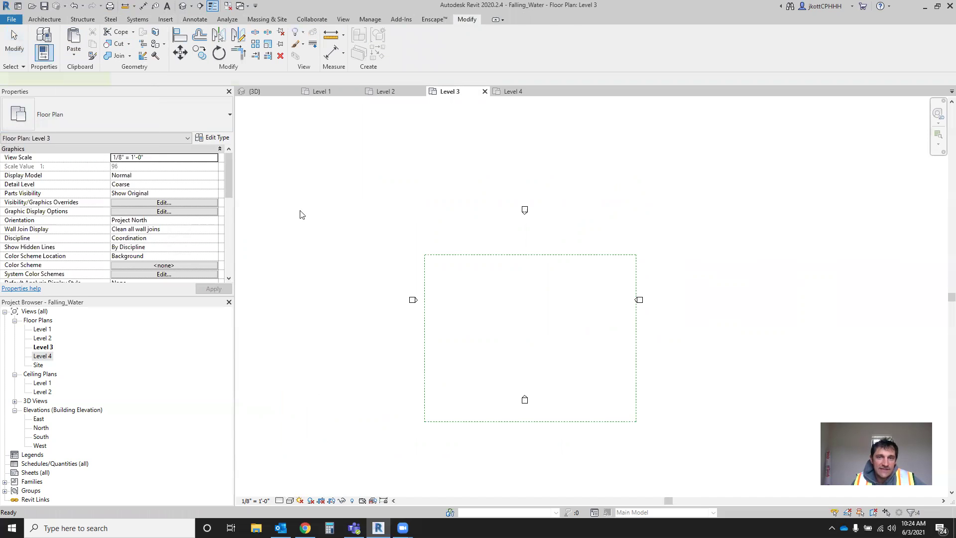
# - Import the image Fallingwater-frank-lloyd-wright-second-floor and place it over the guide rectangle on Level 3
pyautogui.click(166, 19)
pyautogui.click(362, 40)
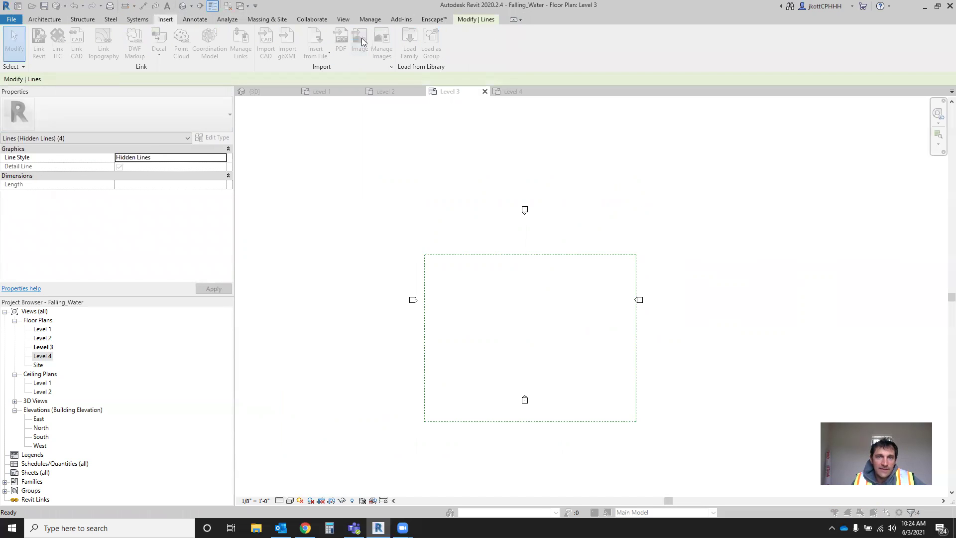
pyautogui.scroll(-6, 393, 243)
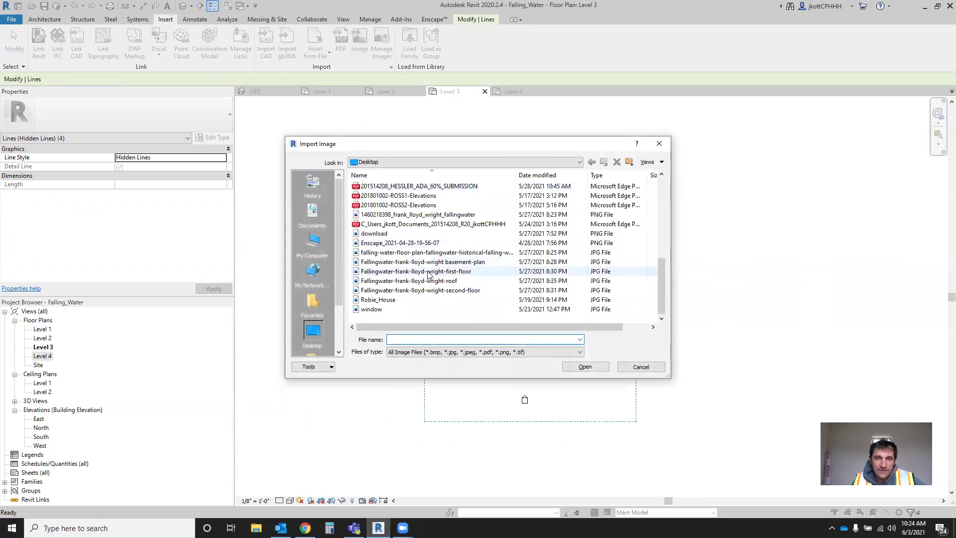
pyautogui.doubleClick(421, 290)
pyautogui.scroll(2, 532, 334)
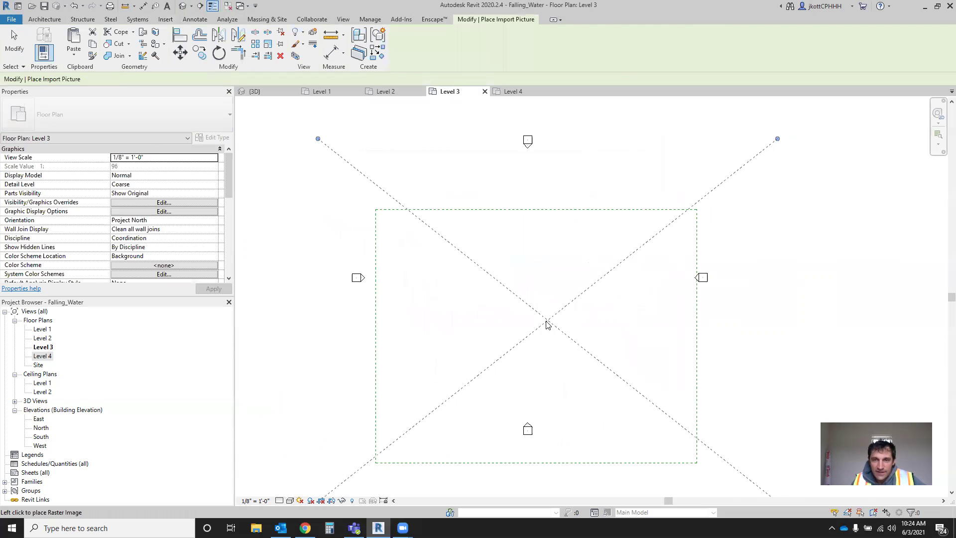
pyautogui.click(533, 330)
# - Shrink the second floor image by its corners to about 150'-6" by 118'-11"
pyautogui.scroll(-2, 638, 200)
pyautogui.moveTo(646, 195); pyautogui.dragTo(606, 225)
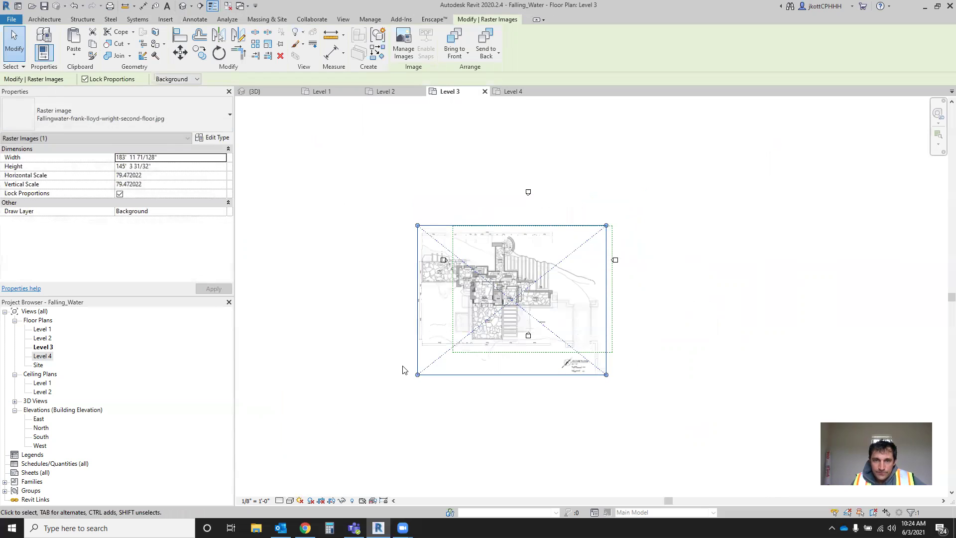
pyautogui.moveTo(418, 374); pyautogui.dragTo(455, 354)
pyautogui.scroll(5, 477, 240)
pyautogui.scroll(4, 412, 193)
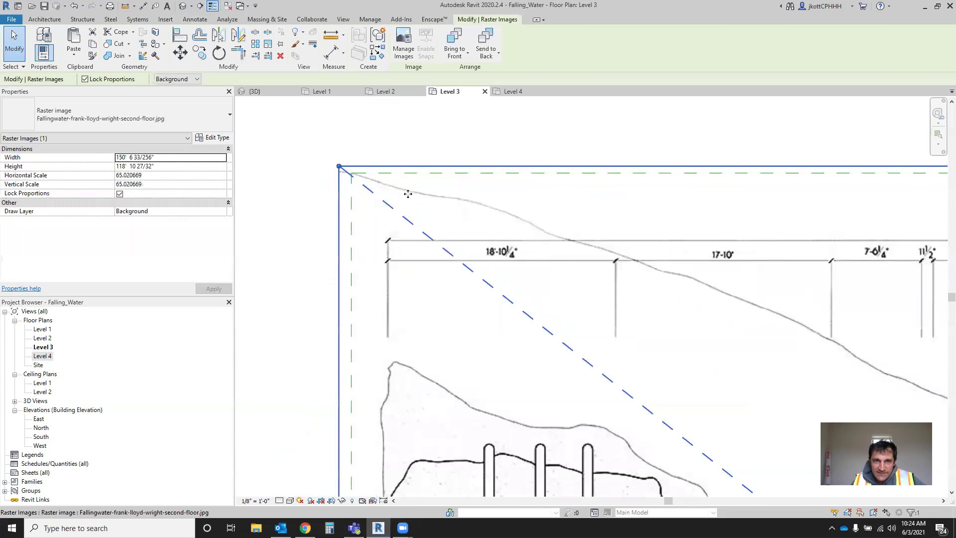
# - Align the second floor image's upper-left corner with the guide rectangle and enlarge the image to about 155'-3" by 122'-8"
pyautogui.moveTo(418, 200)
pyautogui.mouseDown()
pyautogui.moveTo(428, 209)
pyautogui.moveTo(421, 204)
pyautogui.mouseUp()
pyautogui.scroll(-4, 351, 157)
pyautogui.scroll(-3, 351, 161)
pyautogui.scroll(5, 503, 277)
pyautogui.moveTo(488, 250); pyautogui.dragTo(547, 299)
pyautogui.scroll(-4, 633, 346)
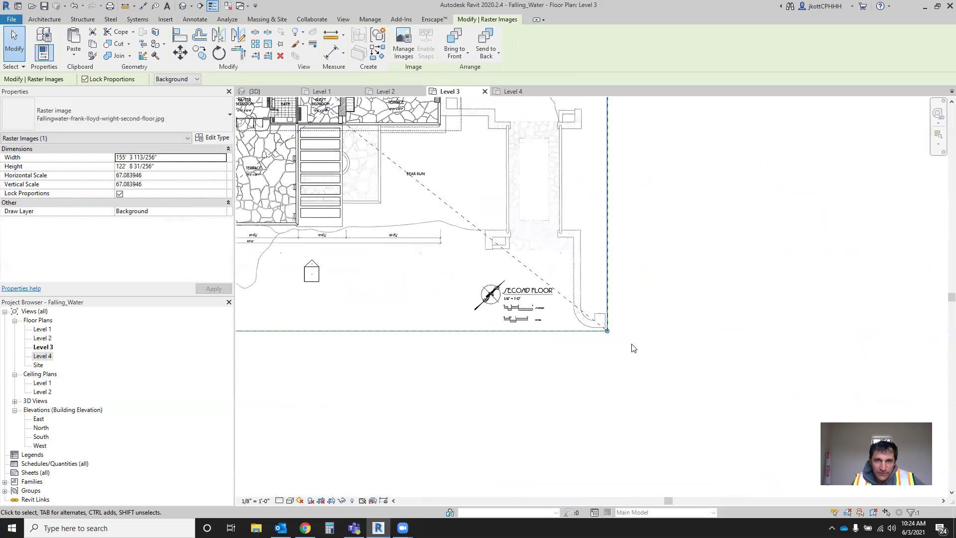
# - Draw a Hidden Lines detail line along the second floor plan's 10'-0½" dimension and check its length against that dimension
pyautogui.scroll(7, 574, 209)
pyautogui.scroll(-1, 574, 208)
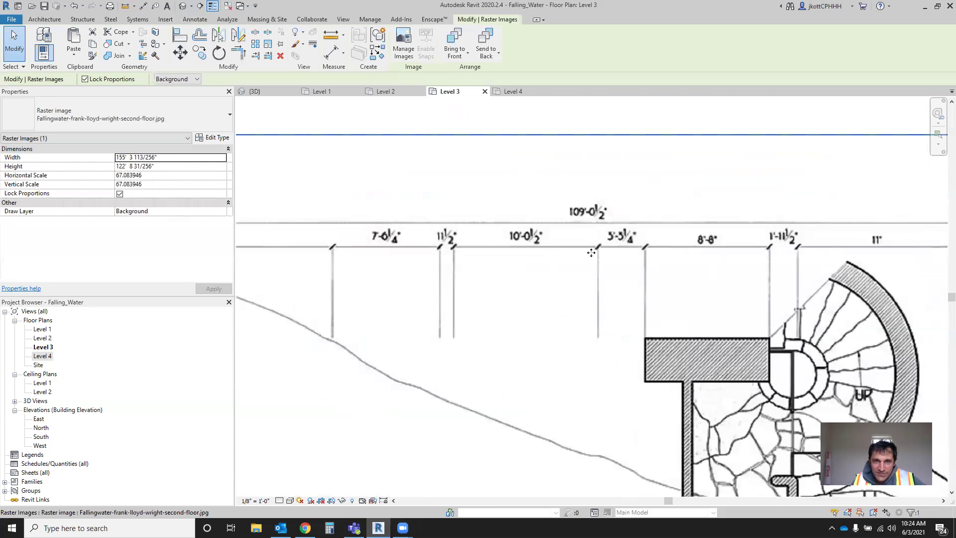
pyautogui.scroll(2, 554, 226)
pyautogui.click(197, 20)
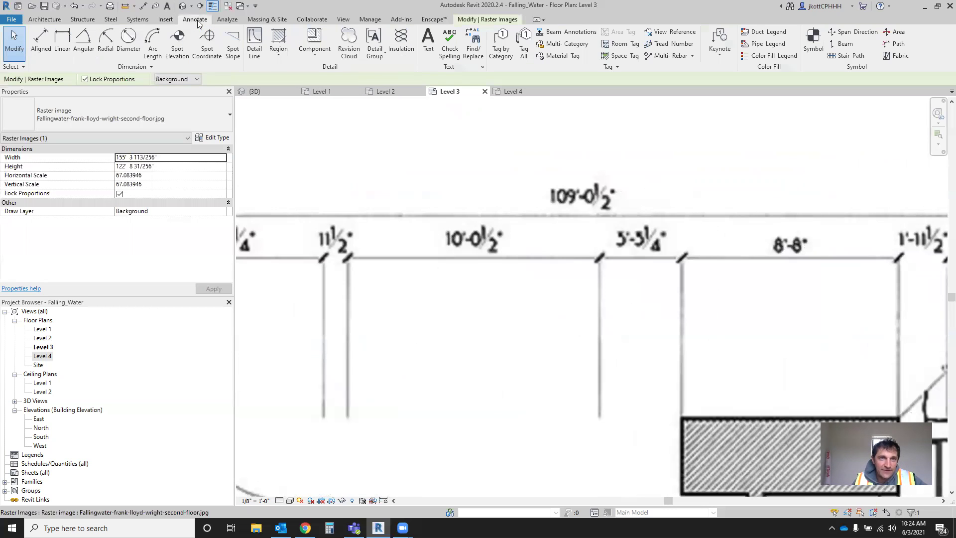
pyautogui.click(255, 42)
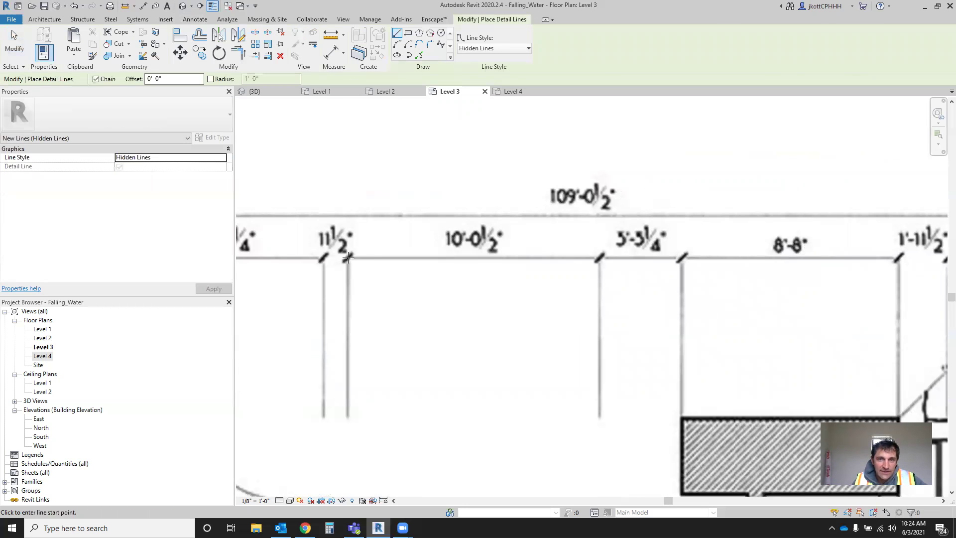
pyautogui.click(347, 258)
pyautogui.click(600, 258)
pyautogui.press('Escape')
pyautogui.press('Escape')
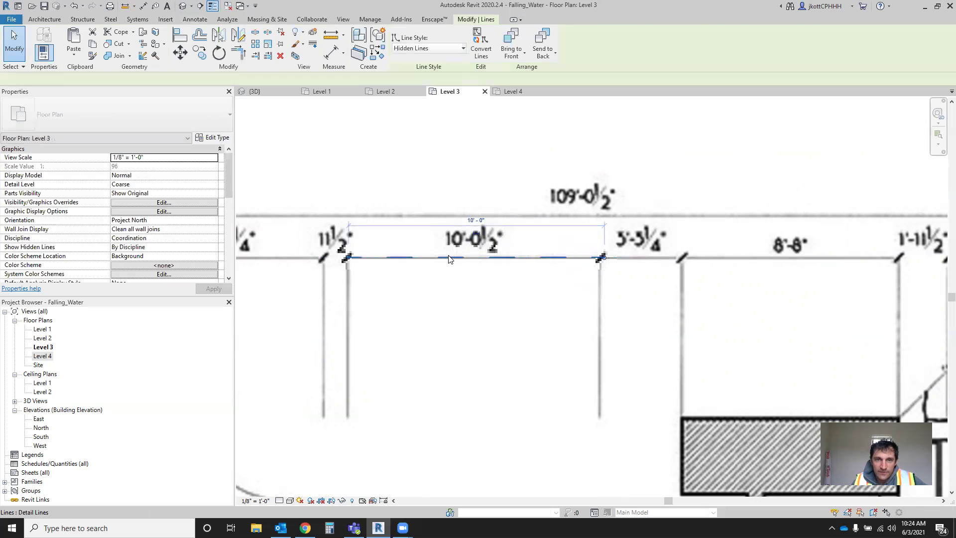
pyautogui.click(448, 256)
pyautogui.press('Escape')
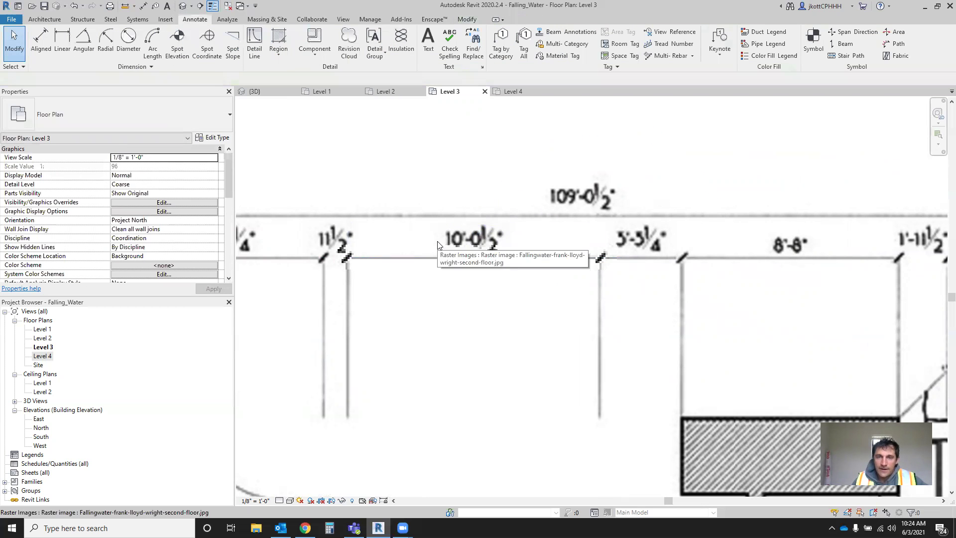
pyautogui.scroll(-10, 448, 256)
# - Check the building's levels in the South elevation and return to the Level 4 floor plan
pyautogui.click(512, 91)
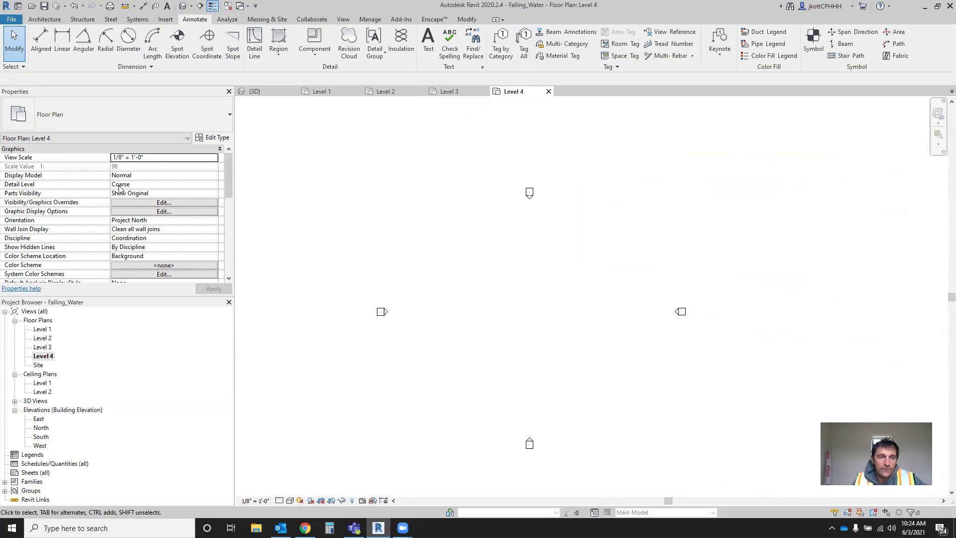
pyautogui.doubleClick(41, 437)
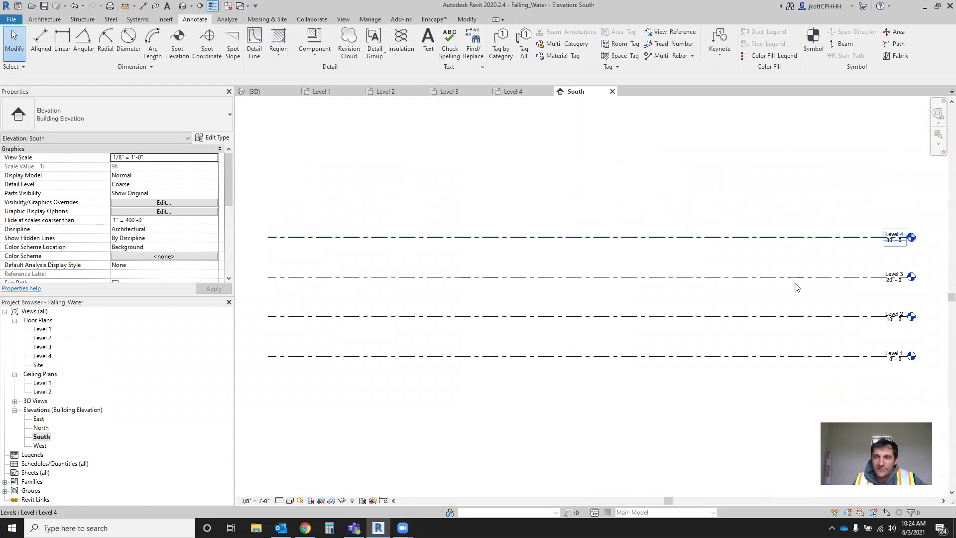
pyautogui.click(516, 92)
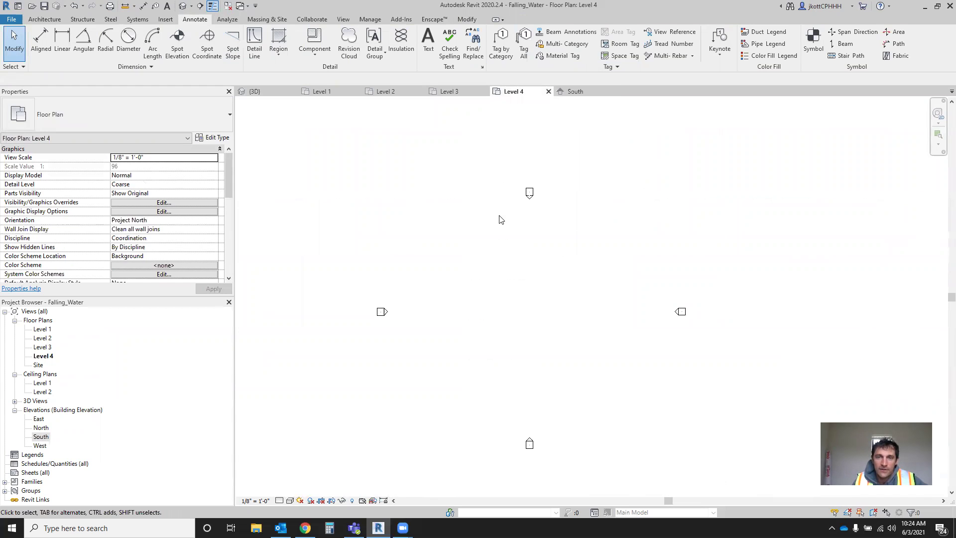
# - Paste the copied guide rectangle aligned to the same place on the Level 4 floor plan
pyautogui.click(463, 20)
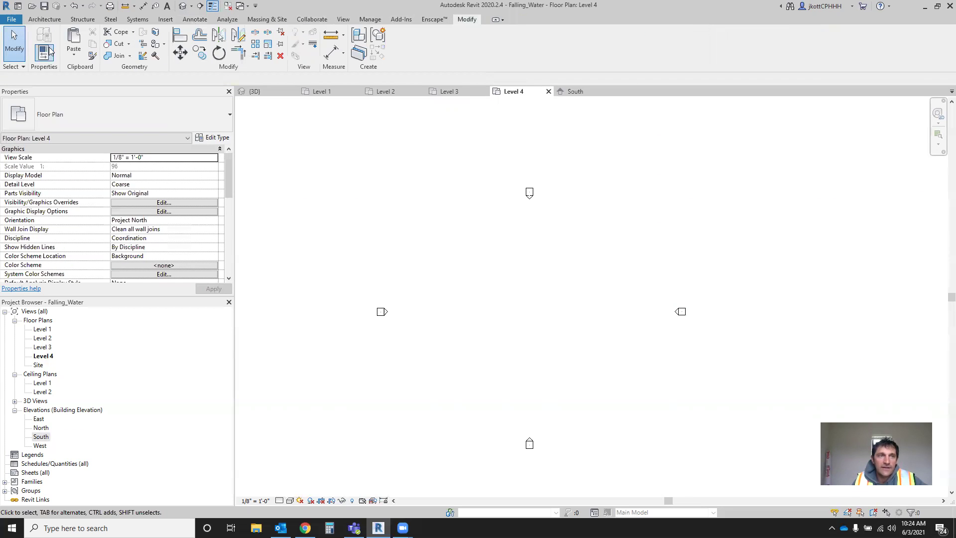
pyautogui.click(75, 55)
pyautogui.click(97, 150)
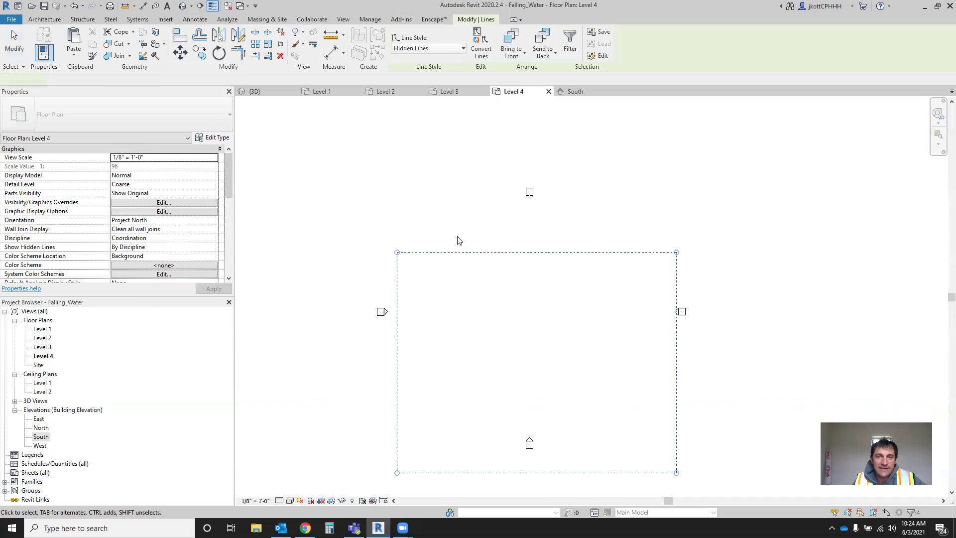
# - Import the Fallingwater-frank-lloyd-wright-roof.jpg image and place it over the guide rectangle on the Level 4 floor plan
pyautogui.click(532, 221)
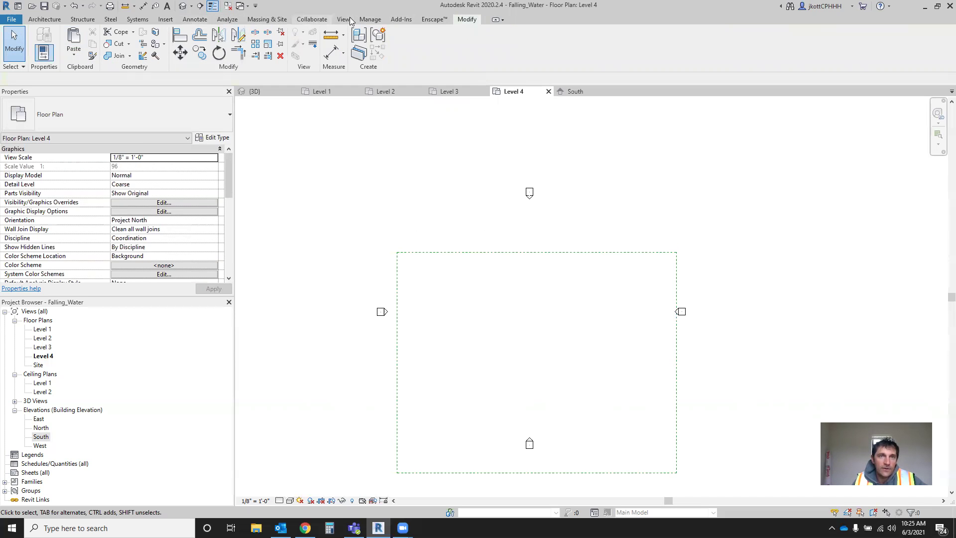
pyautogui.click(169, 19)
pyautogui.click(359, 42)
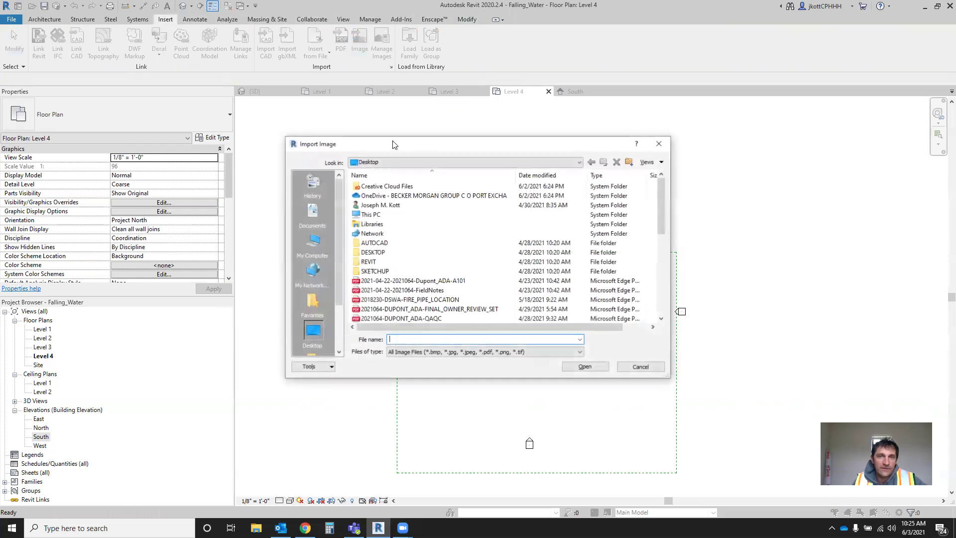
pyautogui.doubleClick(438, 301)
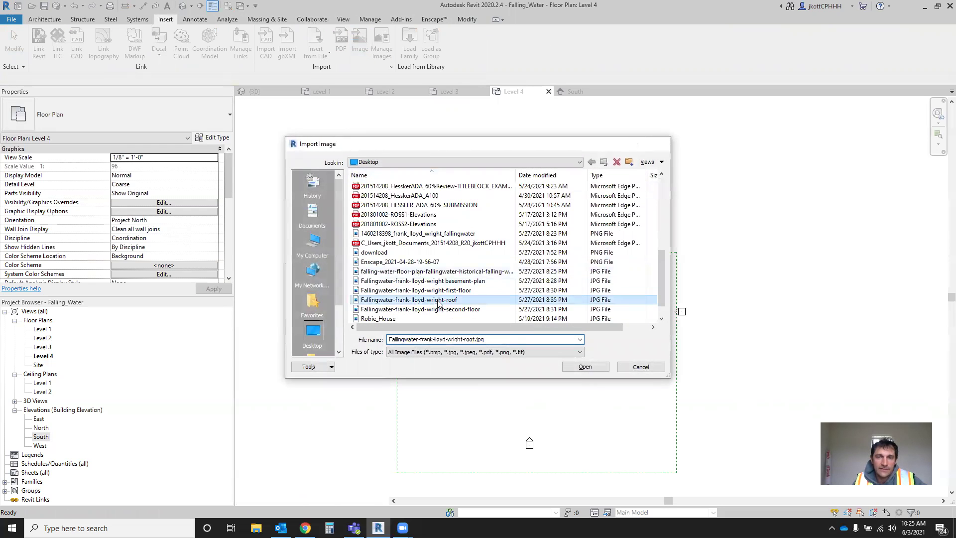
pyautogui.click(543, 354)
pyautogui.scroll(-3, 419, 231)
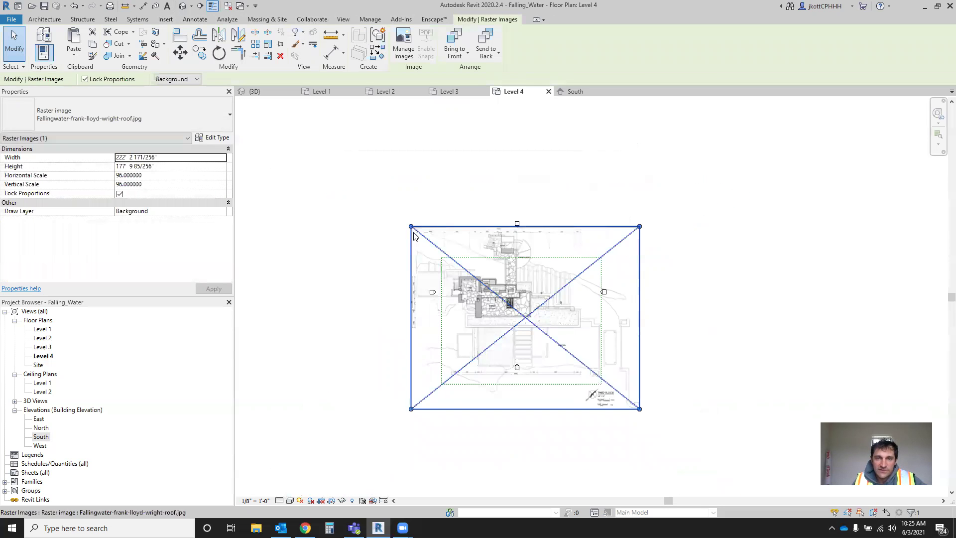
# - Shrink the roof image proportionally to about 152'-6" by 122'-0" so its size approximates the guide rectangle
pyautogui.moveTo(420, 233); pyautogui.dragTo(452, 264)
pyautogui.scroll(3, 454, 268)
pyautogui.scroll(-2, 461, 261)
pyautogui.scroll(2, 697, 439)
pyautogui.moveTo(666, 410); pyautogui.dragTo(590, 356)
pyautogui.scroll(-3, 590, 355)
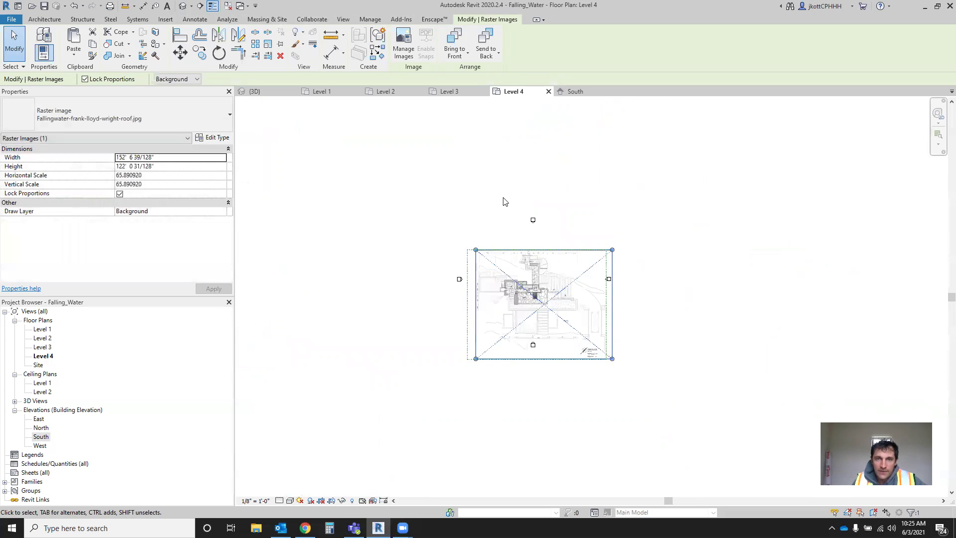
# - Move the roof image so its upper-left corner meets the upper-left corner of the guide rectangle
pyautogui.scroll(2, 504, 199)
pyautogui.click(180, 52)
pyautogui.scroll(4, 465, 310)
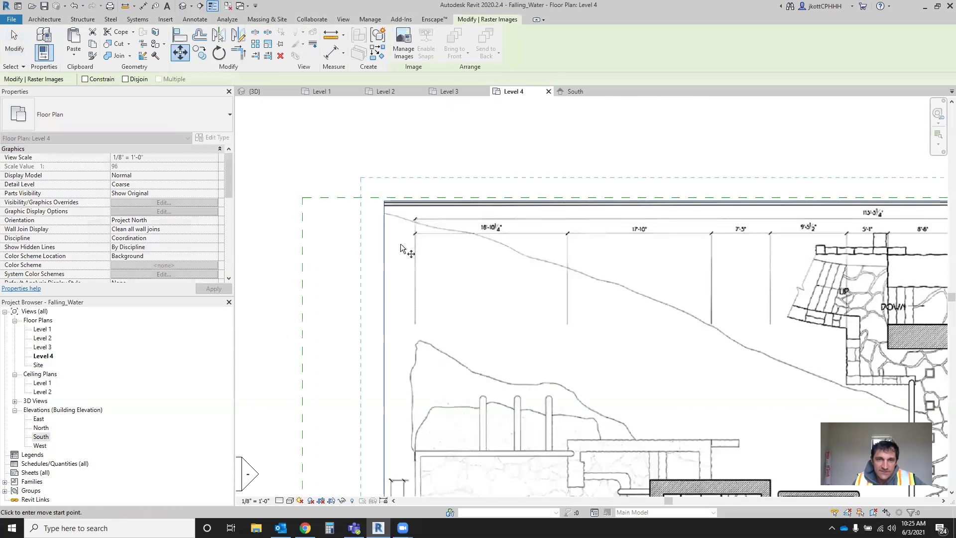
pyautogui.click(385, 202)
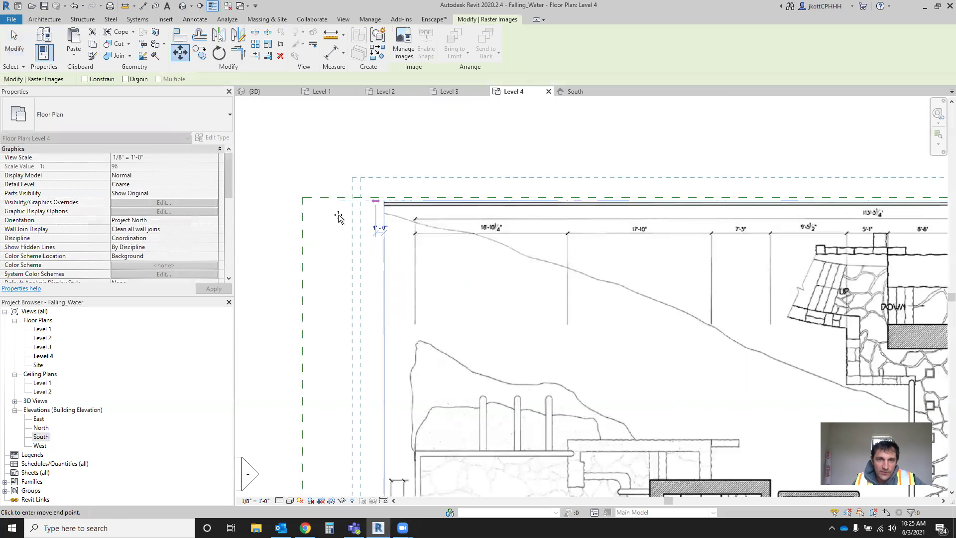
pyautogui.click(302, 198)
pyautogui.scroll(-5, 314, 197)
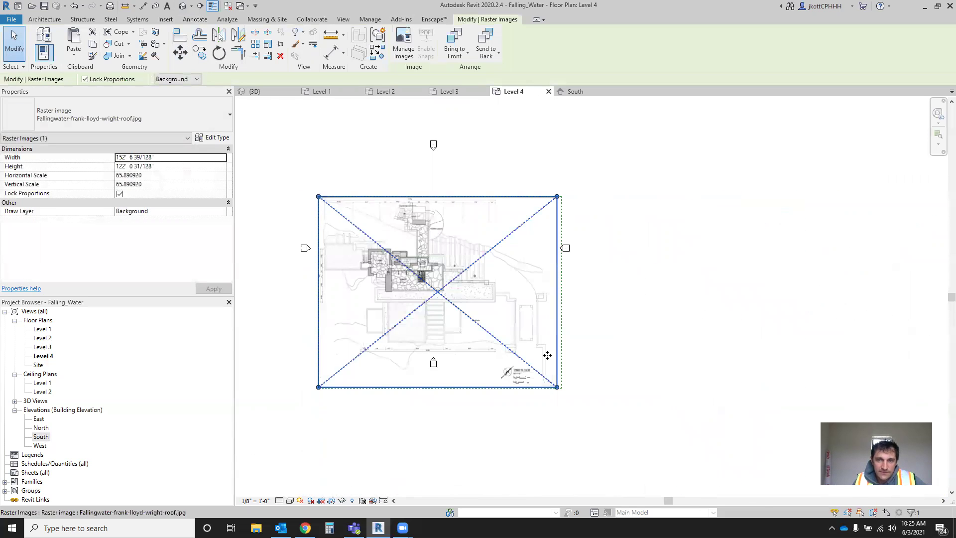
# - Enlarge the roof image from its lower-right corner to about 153'-1" by 122'-6" and deselect it
pyautogui.scroll(5, 549, 356)
pyautogui.moveTo(552, 393); pyautogui.dragTo(557, 397)
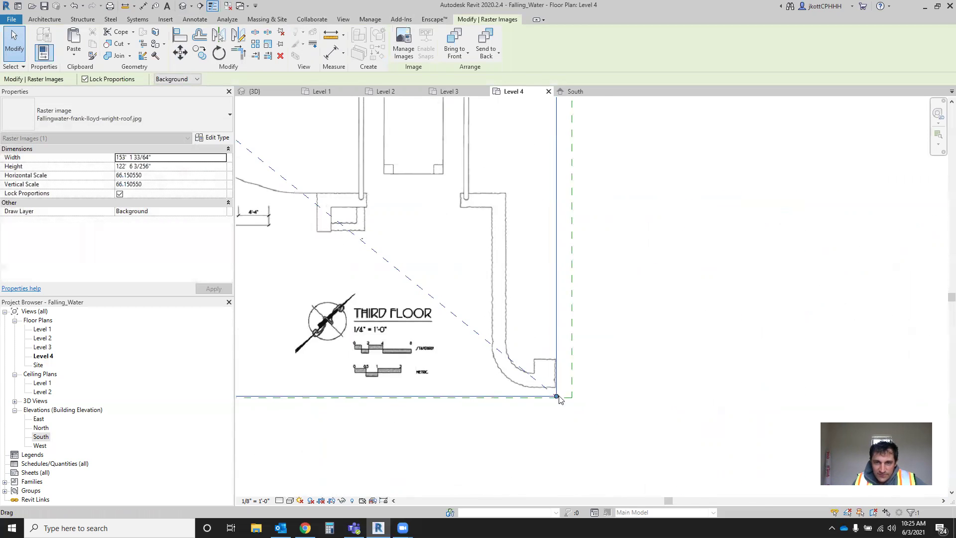
pyautogui.scroll(-4, 616, 388)
pyautogui.scroll(-3, 618, 393)
pyautogui.scroll(3, 523, 301)
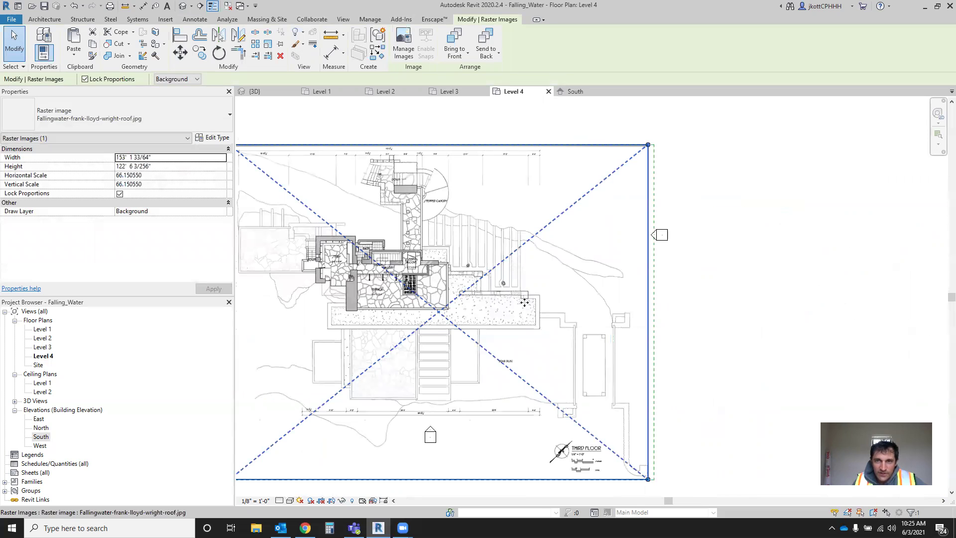
pyautogui.click(692, 342)
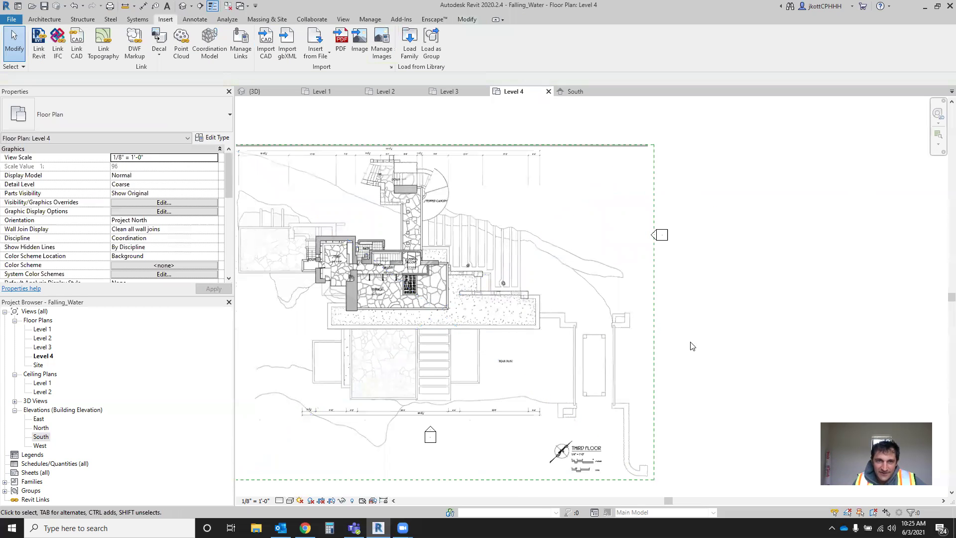
pyautogui.scroll(1, 363, 232)
pyautogui.scroll(-1, 363, 232)
pyautogui.scroll(-1, 538, 274)
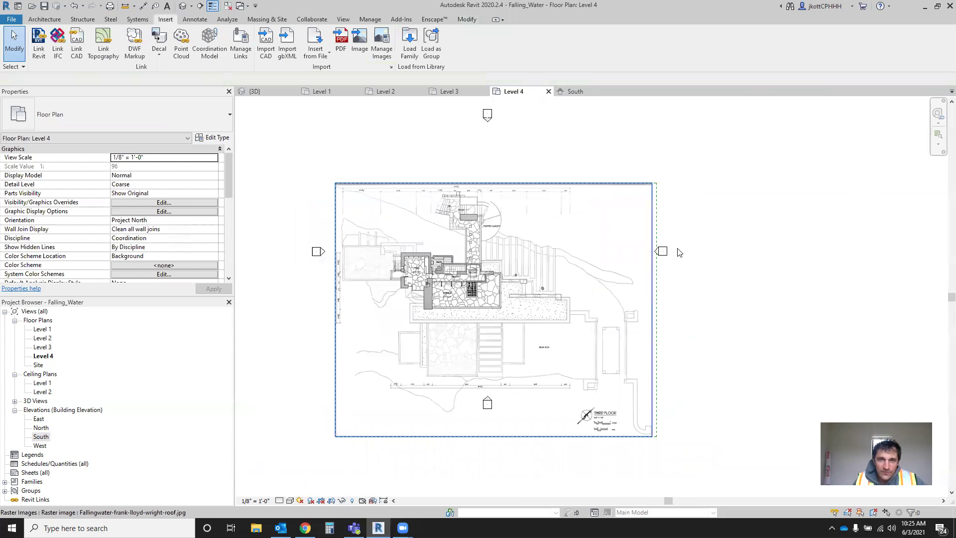
pyautogui.scroll(2, 540, 269)
pyautogui.scroll(-3, 483, 209)
pyautogui.scroll(2, 480, 224)
# - Open the Level 1 floor plan and examine the basement plan's foundation bays, plunge pool, stairs and wall outlines
pyautogui.click(323, 91)
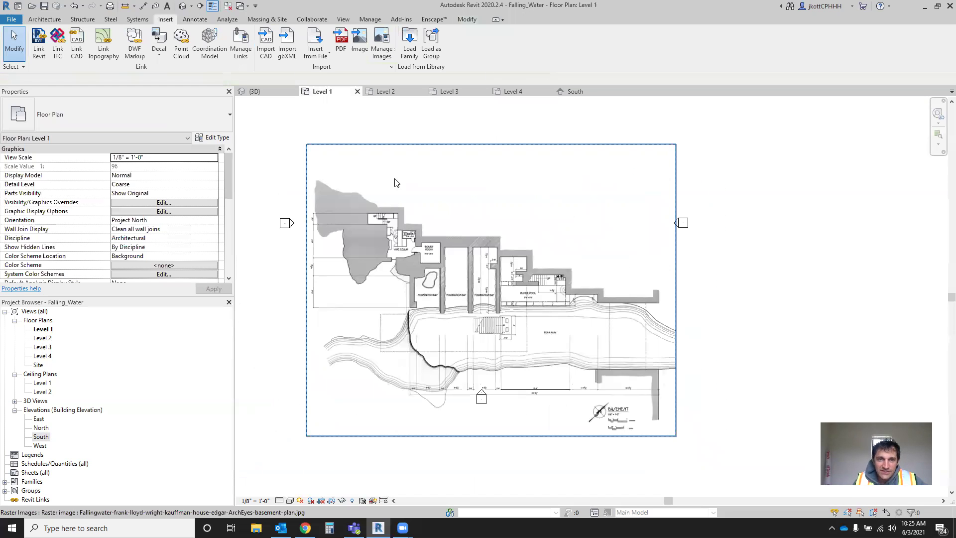
pyautogui.scroll(4, 490, 301)
pyautogui.scroll(-3, 493, 299)
pyautogui.scroll(1, 415, 240)
pyautogui.scroll(1, 434, 235)
pyautogui.scroll(-1, 507, 244)
pyautogui.scroll(2, 518, 272)
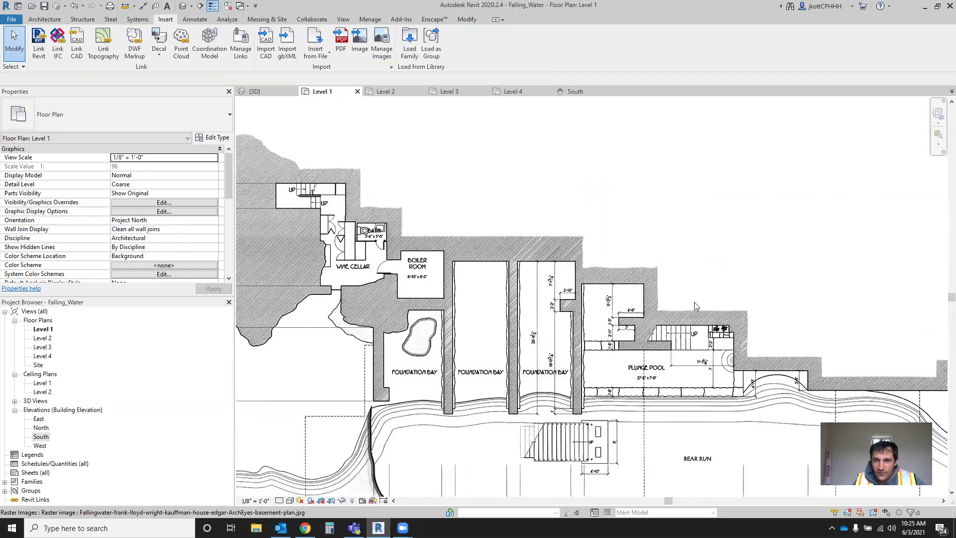
pyautogui.scroll(-2, 486, 219)
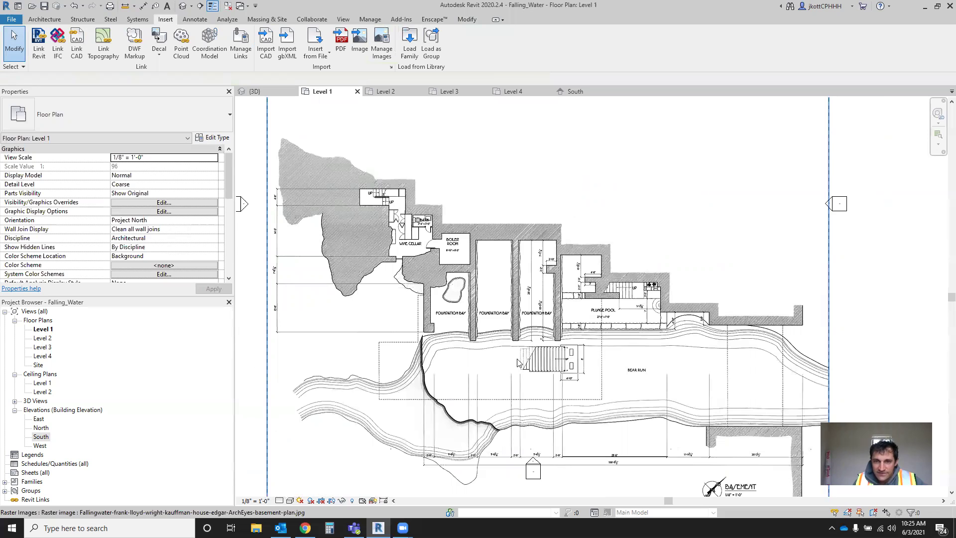
pyautogui.scroll(1, 672, 382)
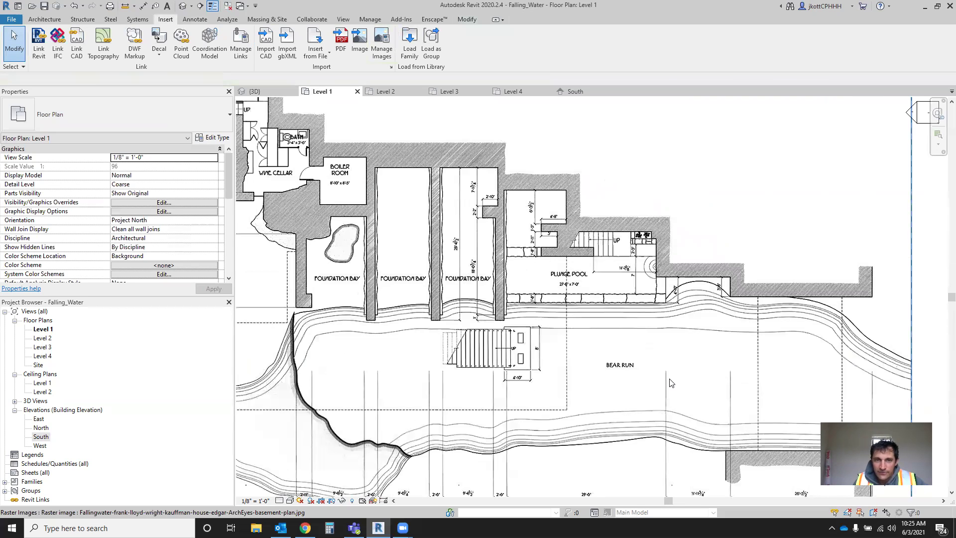
pyautogui.scroll(-2, 682, 383)
pyautogui.scroll(1, 554, 225)
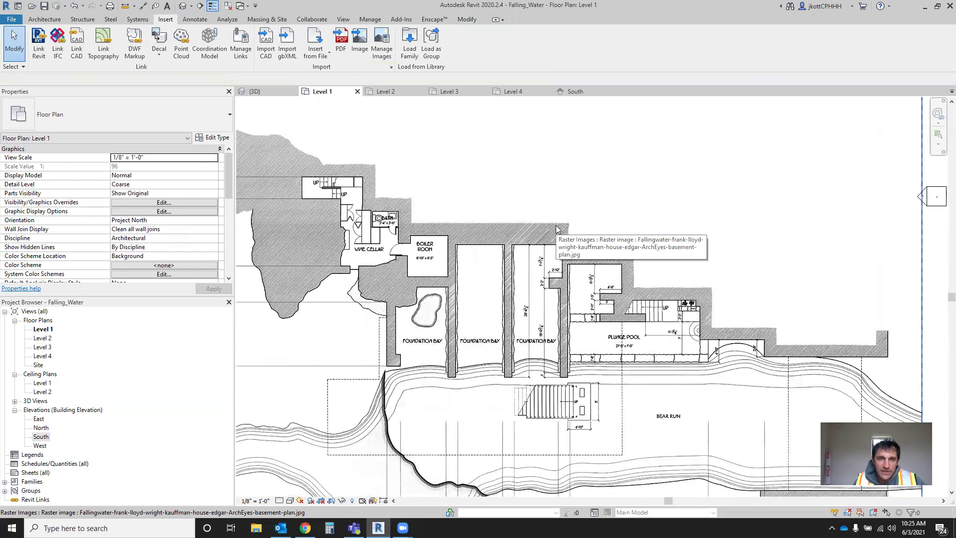
pyautogui.scroll(1, 437, 197)
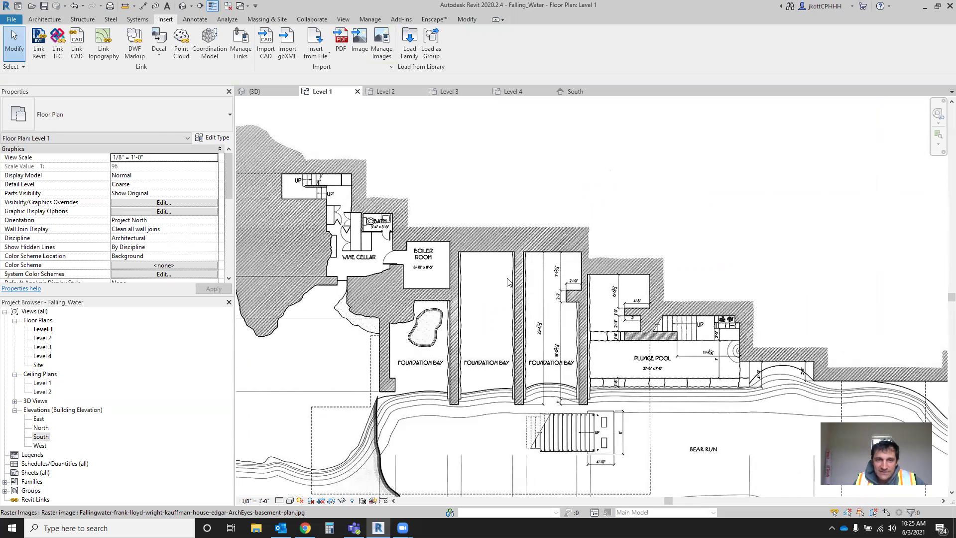
pyautogui.scroll(-2, 506, 278)
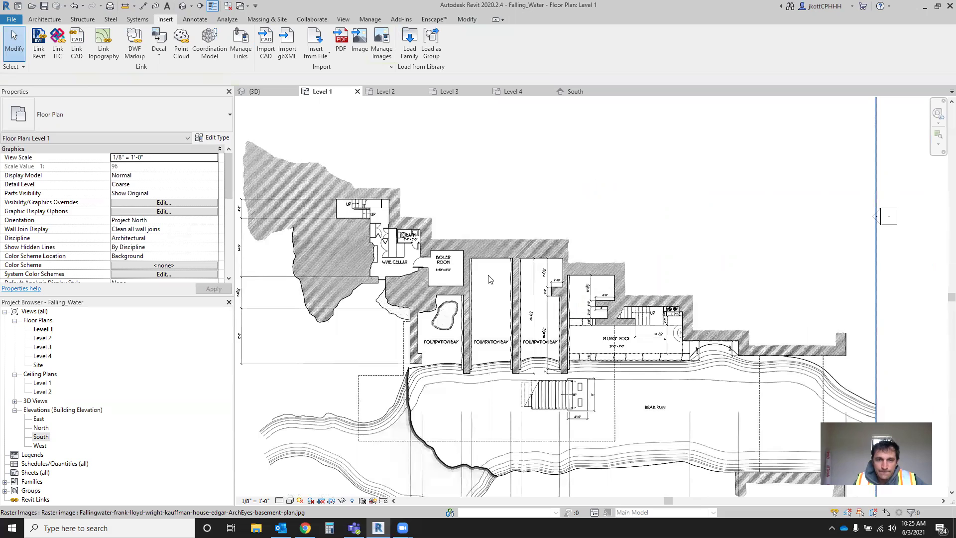
pyautogui.scroll(4, 415, 298)
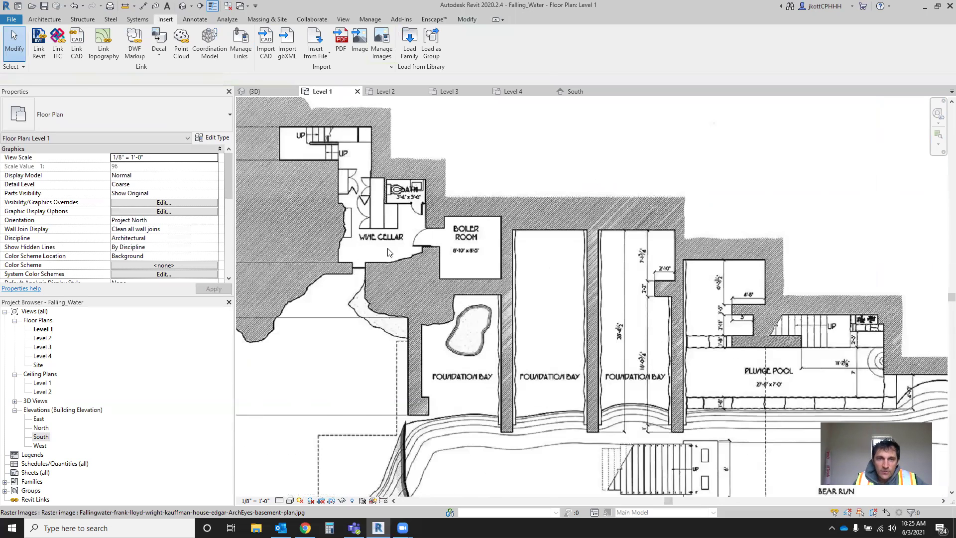
pyautogui.scroll(-3, 389, 252)
pyautogui.scroll(2, 525, 324)
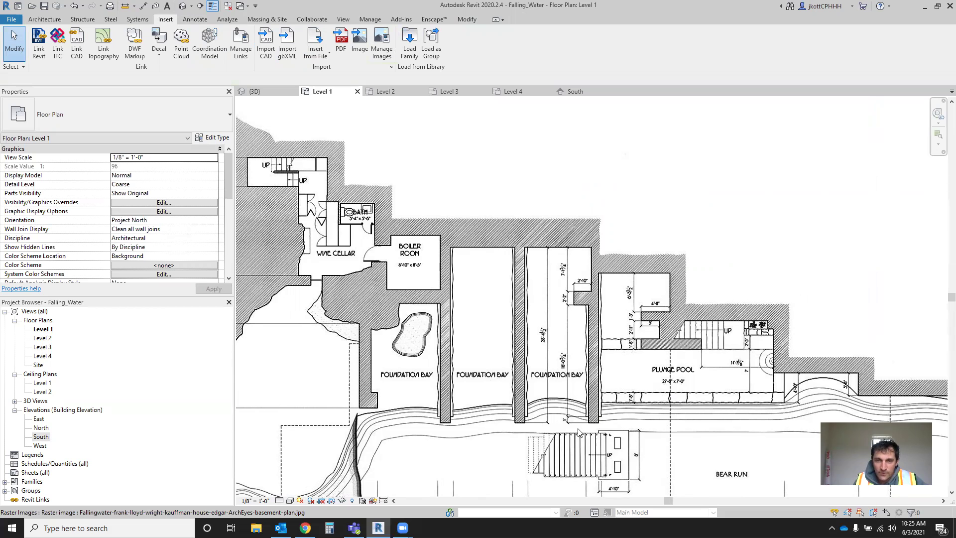
pyautogui.scroll(-1, 348, 309)
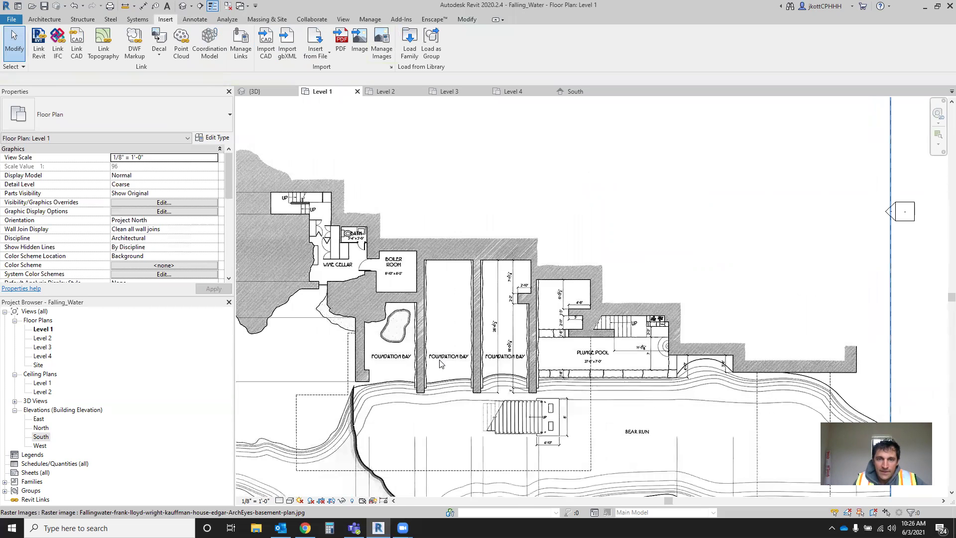
pyautogui.scroll(1, 442, 364)
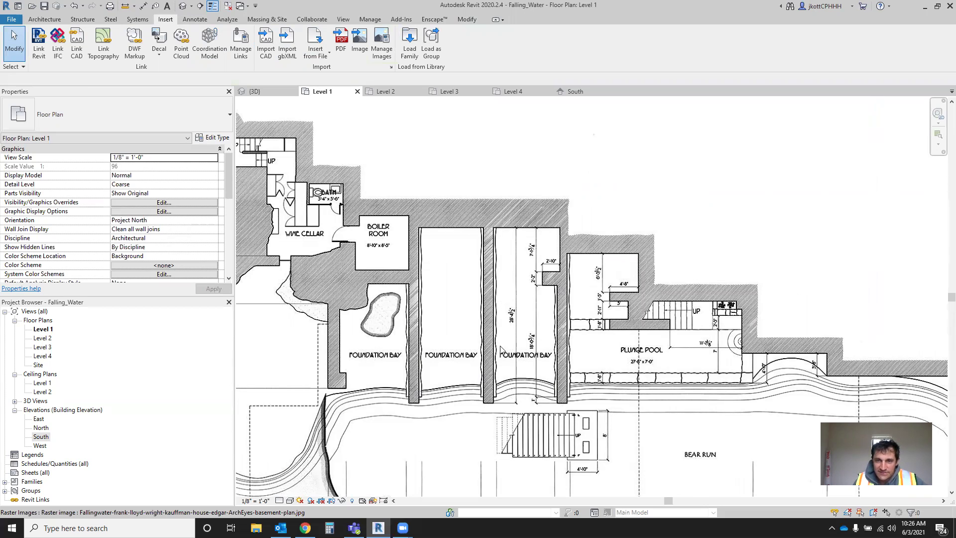
pyautogui.scroll(-2, 421, 322)
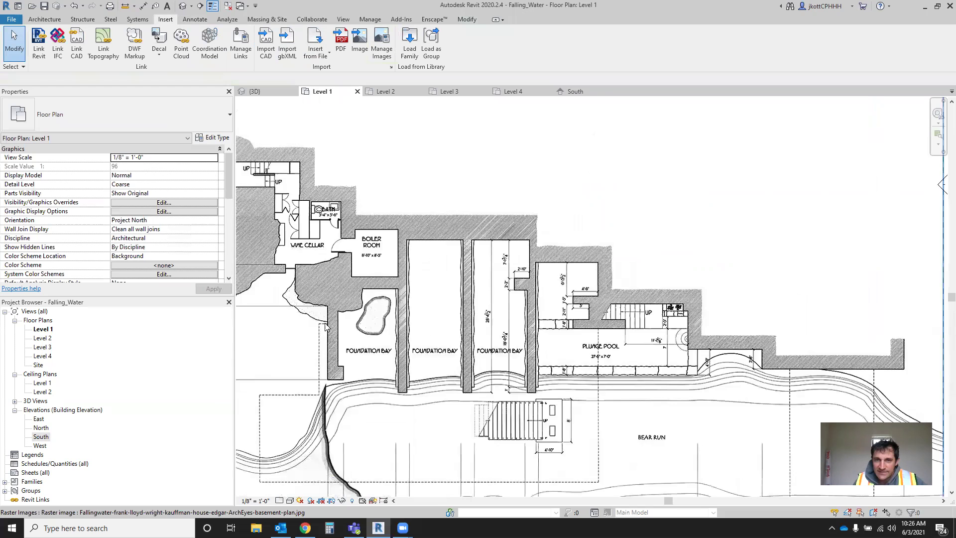
# - Start a Generic - 12" floor on Level 1 and trace its boundary along the plunge pool area's left wall and lower edge
pyautogui.scroll(3, 681, 338)
pyautogui.scroll(2, 530, 305)
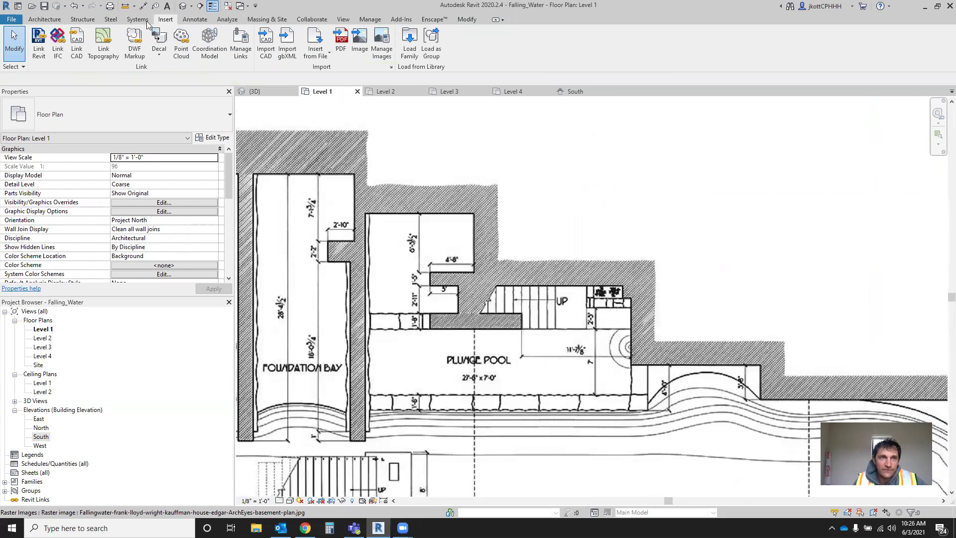
pyautogui.click(48, 19)
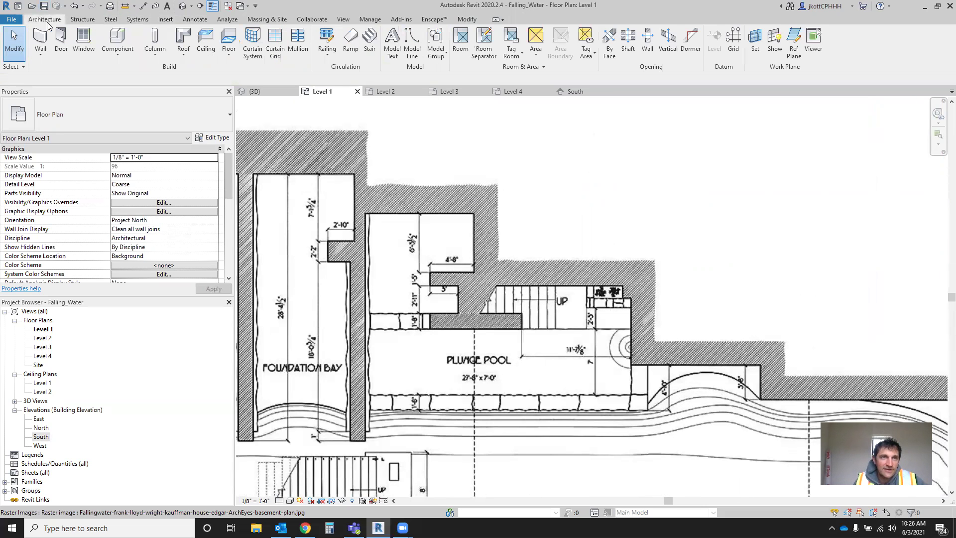
pyautogui.click(231, 40)
pyautogui.click(473, 33)
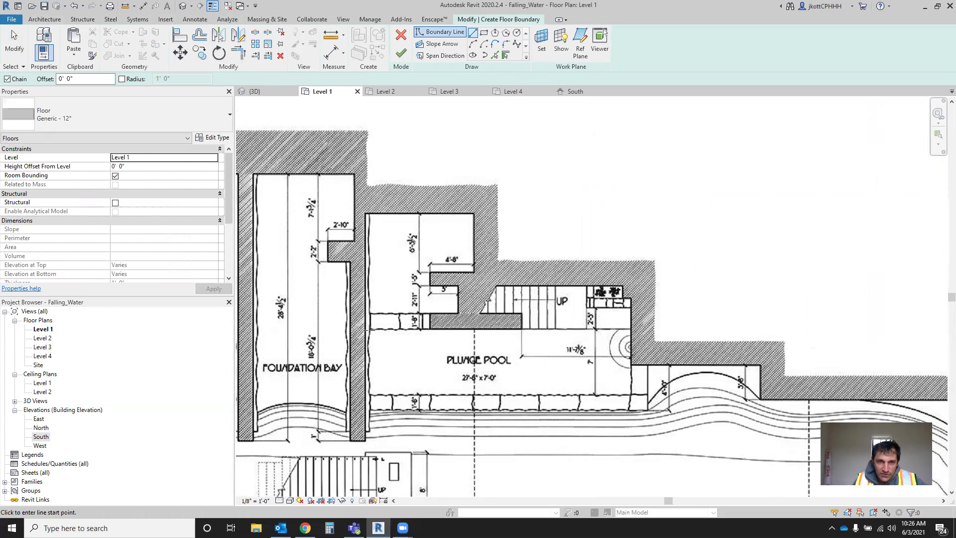
pyautogui.click(366, 214)
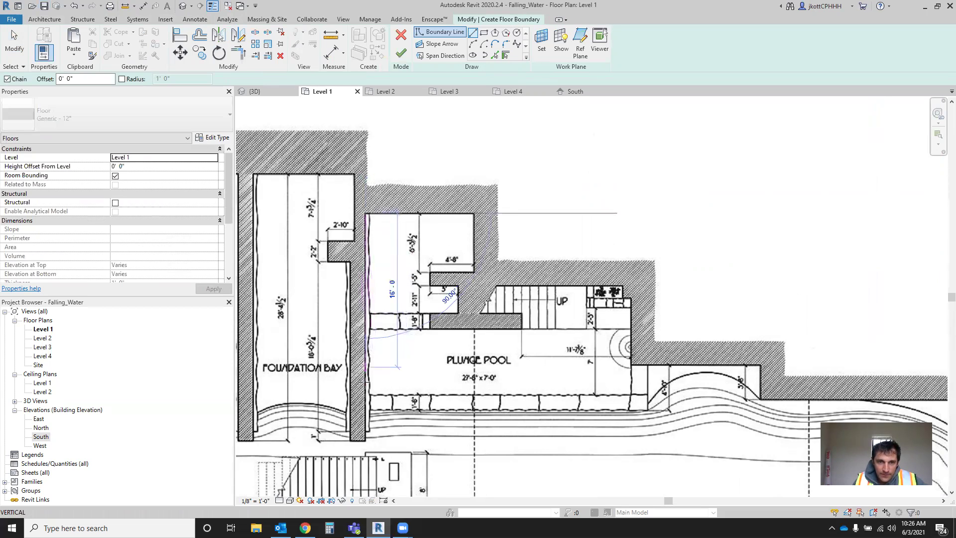
pyautogui.click(366, 410)
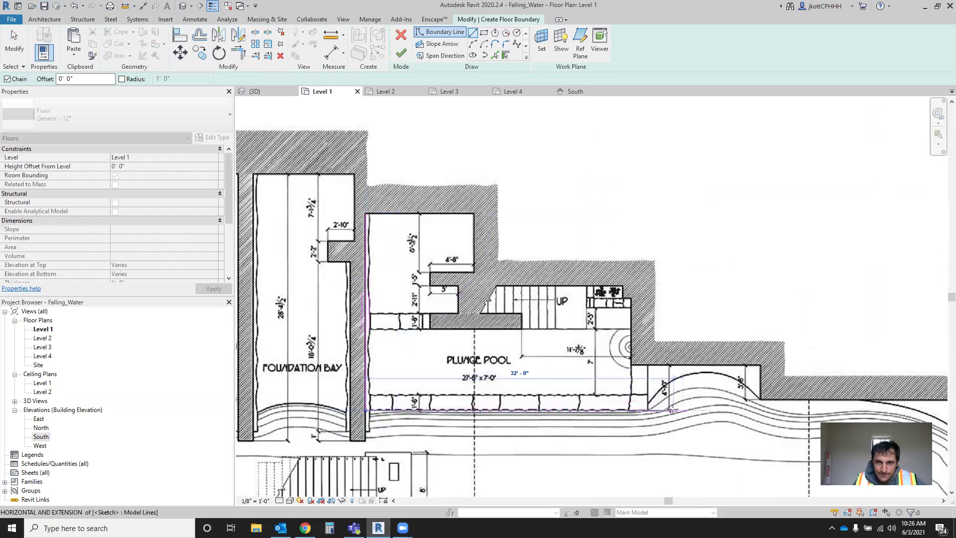
pyautogui.click(761, 411)
# - Continue the floor boundary up the stepped right end of the plunge pool area and around the stairs to the partition's lower-right corner
pyautogui.click(760, 367)
pyautogui.click(634, 367)
pyautogui.click(632, 299)
pyautogui.click(625, 287)
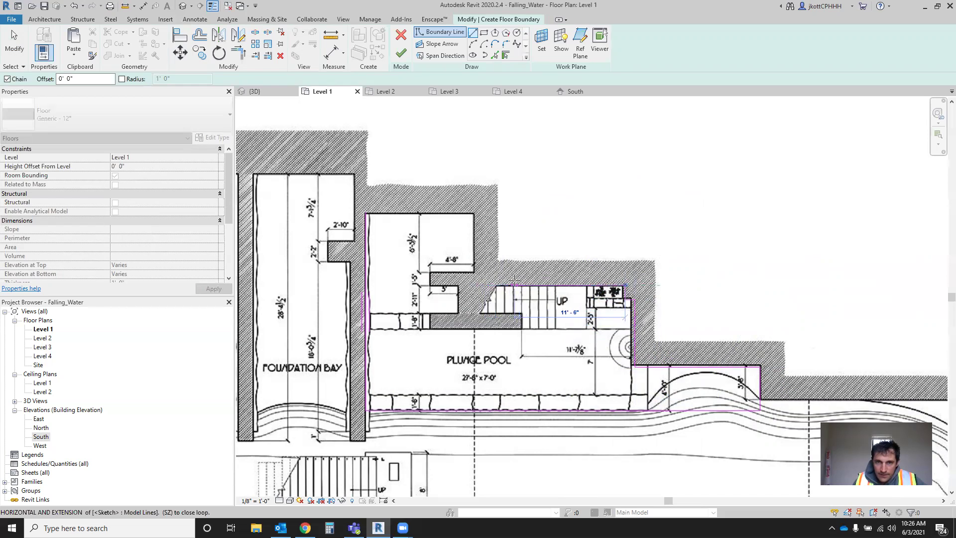
pyautogui.click(521, 286)
pyautogui.click(521, 329)
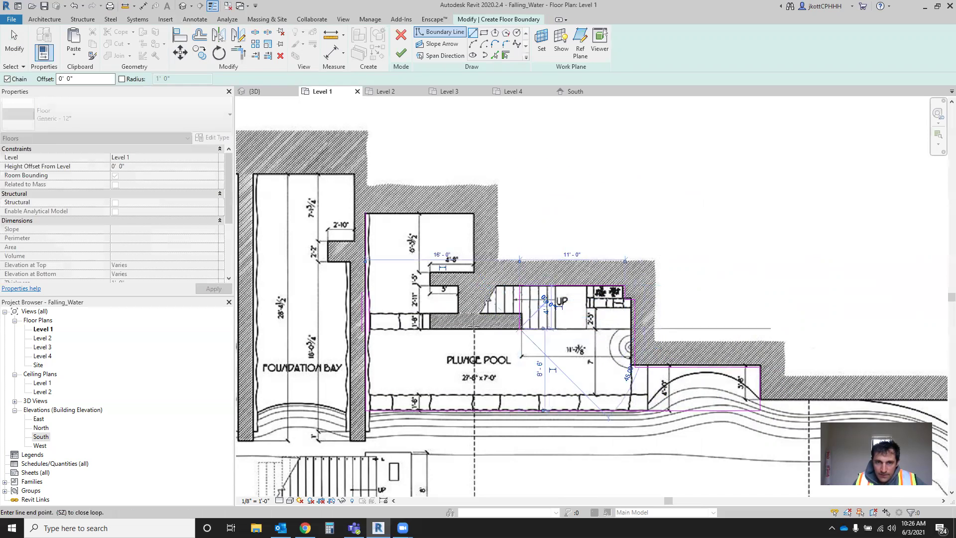
# - Trace the floor boundary around the partition below the stairs, the small recess and the stub wall beneath the upper room
pyautogui.click(431, 328)
pyautogui.click(430, 313)
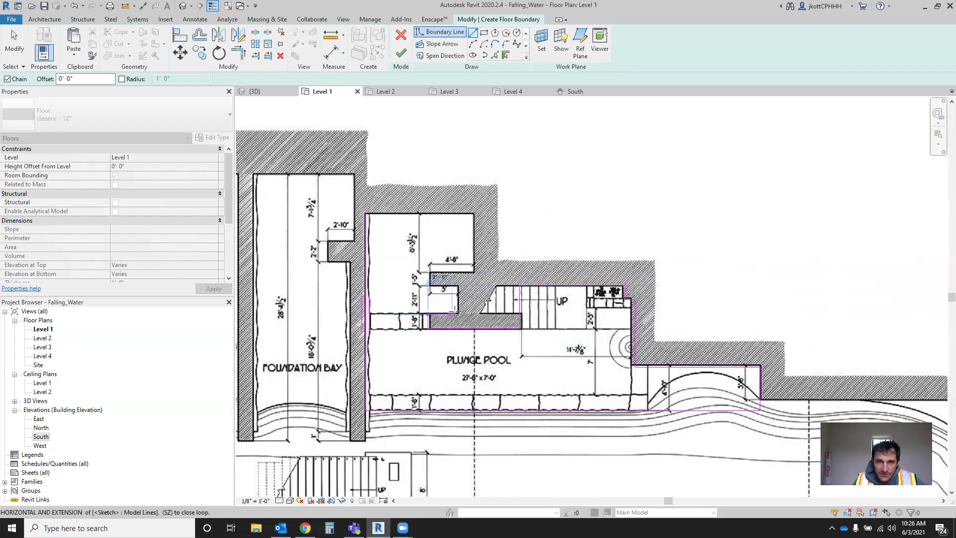
pyautogui.click(458, 286)
pyautogui.click(429, 286)
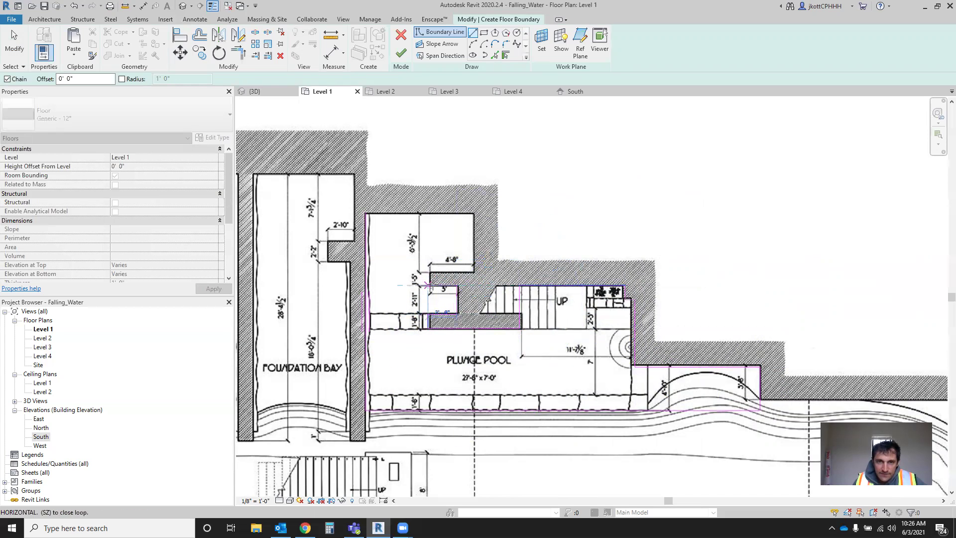
pyautogui.click(430, 275)
pyautogui.click(472, 276)
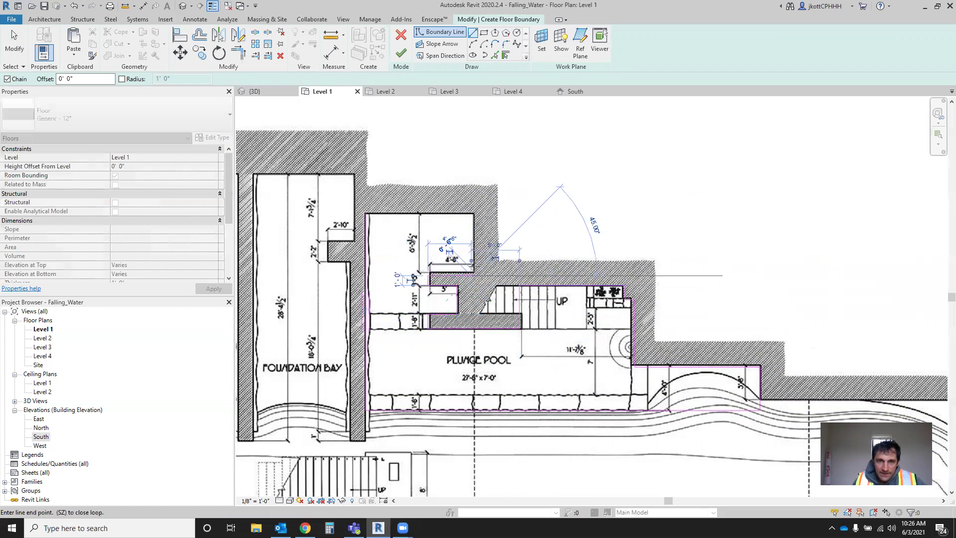
# - Close the floor boundary around the upper room back at its starting corner and finish drawing lines
pyautogui.click(473, 214)
pyautogui.click(368, 214)
pyautogui.press('Escape')
pyautogui.press('Escape')
pyautogui.scroll(-2, 498, 241)
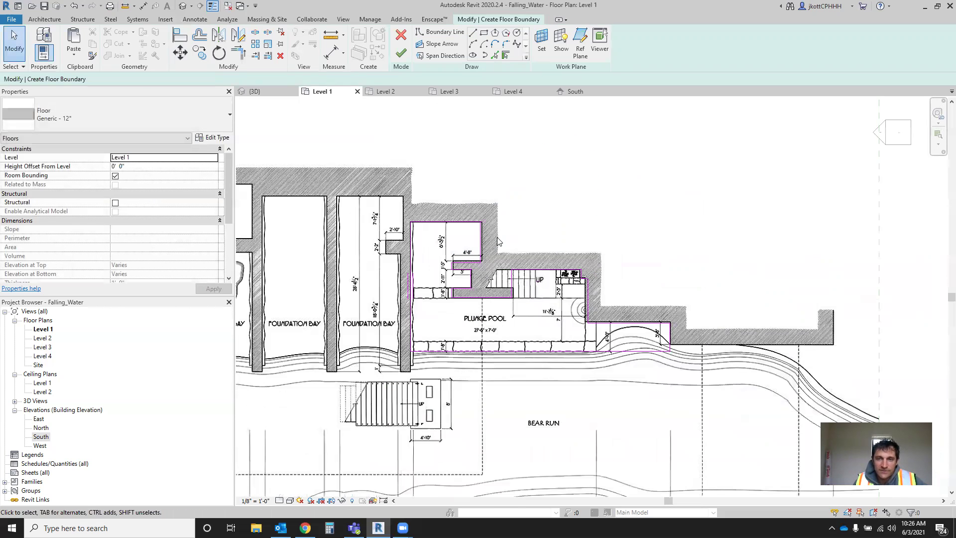
# - Finish the Level 1 floor sketch to create the floor, and select the new floor at its lower edge
pyautogui.scroll(1, 586, 243)
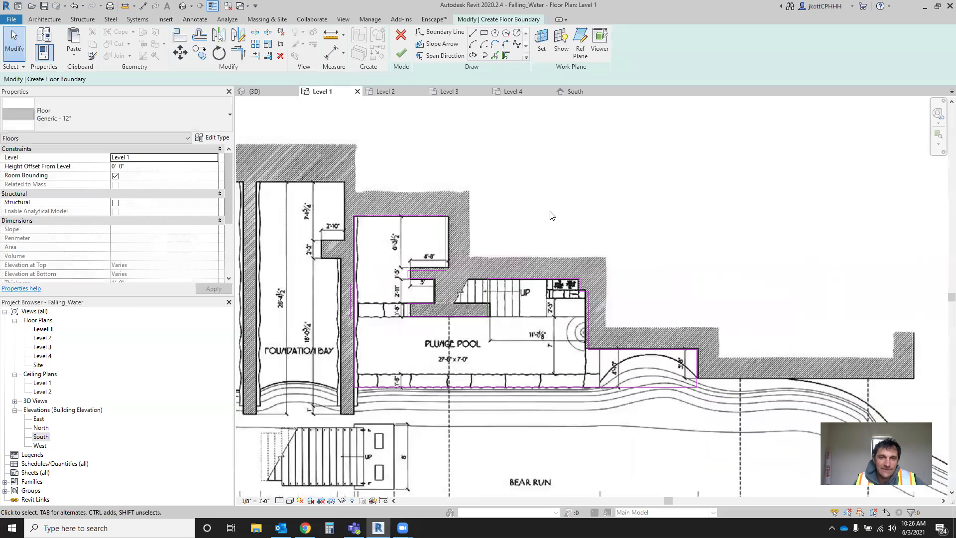
pyautogui.click(402, 52)
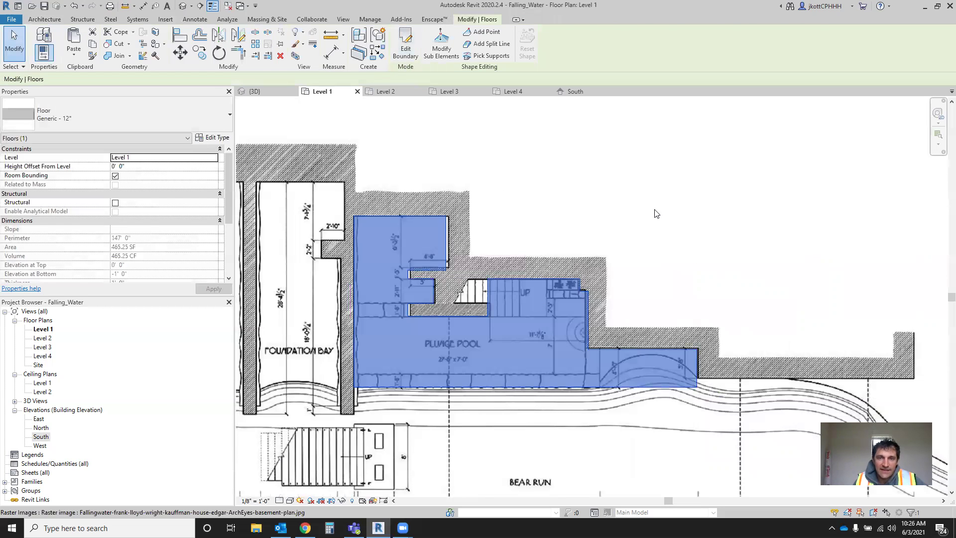
pyautogui.press('Escape')
pyautogui.click(518, 382)
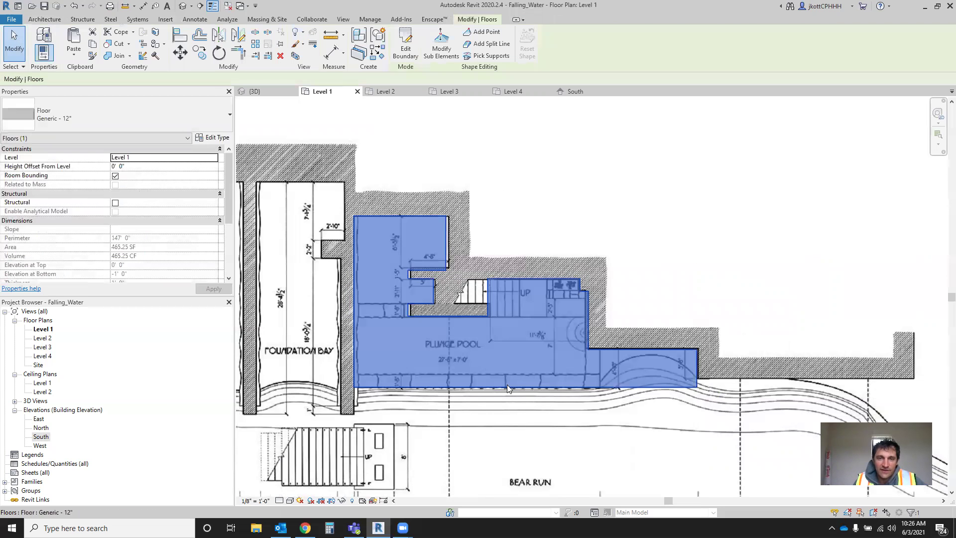
# - Try the Wireframe visual style on the Level 1 plan and deselect the floor
pyautogui.click(290, 500)
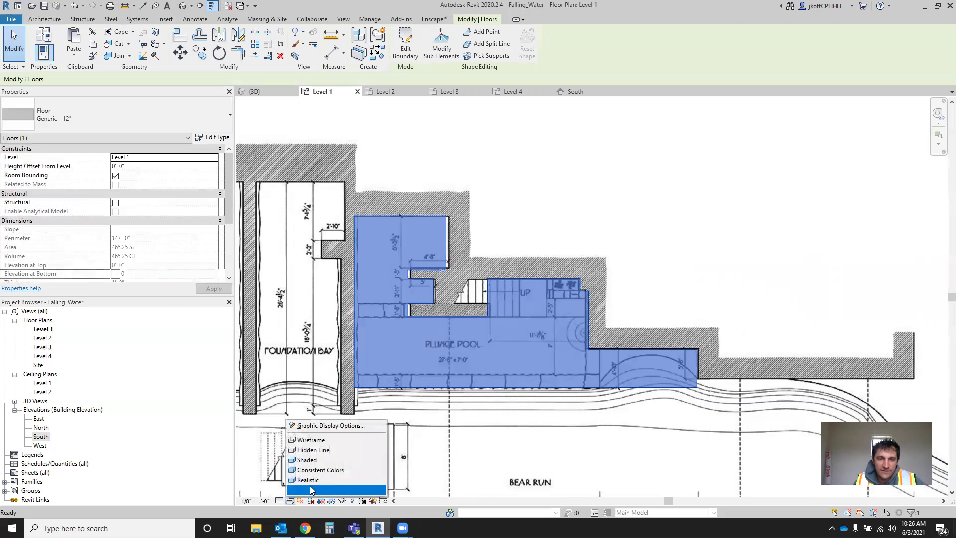
pyautogui.click(317, 443)
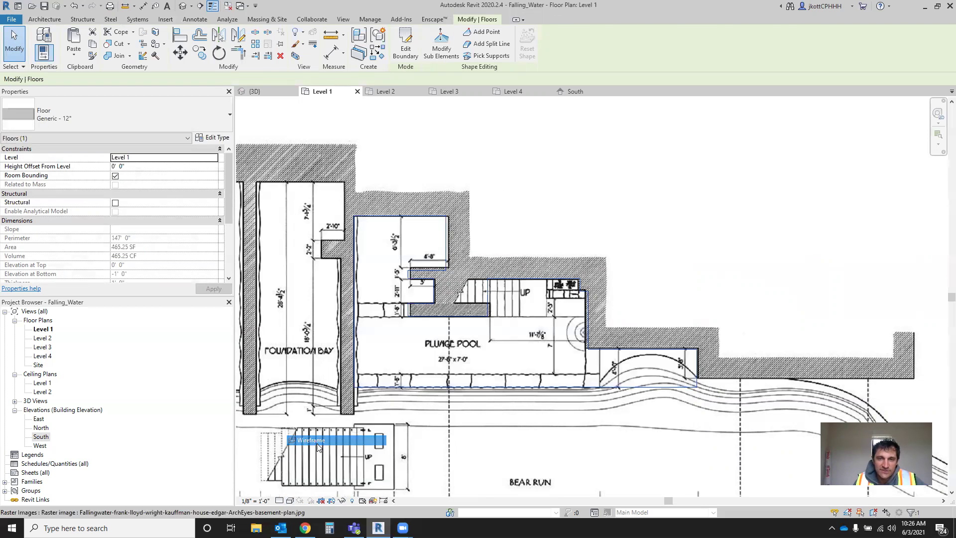
pyautogui.press('Escape')
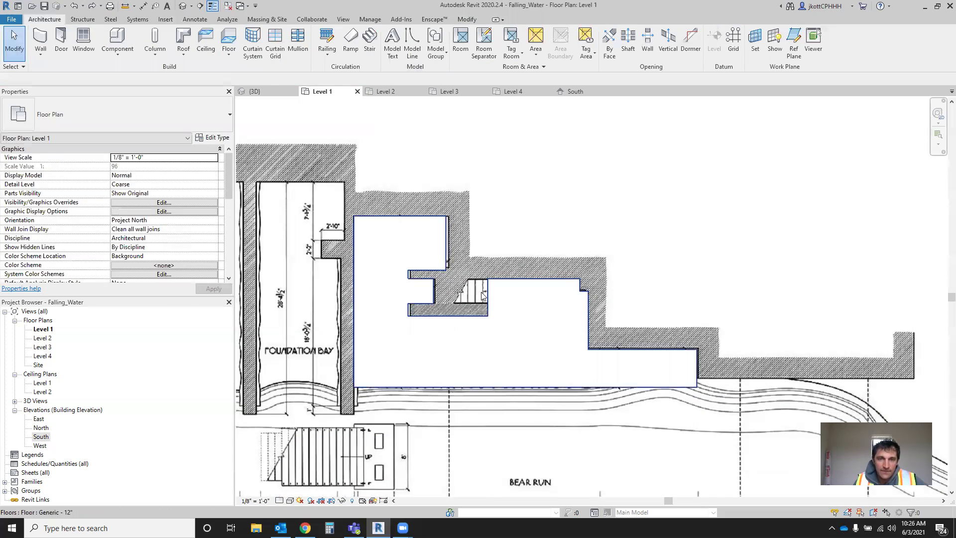
pyautogui.scroll(-3, 543, 344)
pyautogui.scroll(-2, 550, 334)
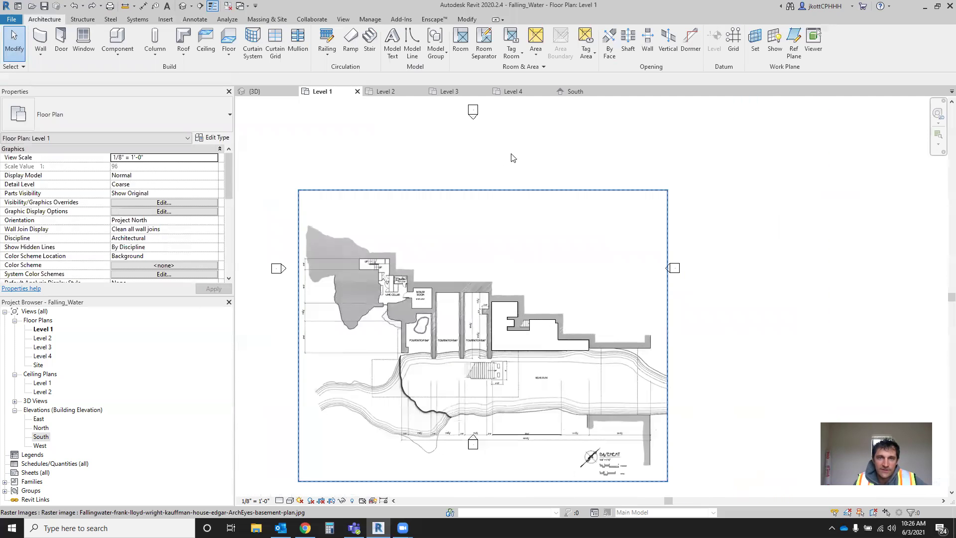
# - Start a Generic - 12" floor on Level 2 and trace its boundary from the fireplace's lower-left corner around both terraces' outer edges
pyautogui.click(390, 93)
pyautogui.scroll(2, 434, 297)
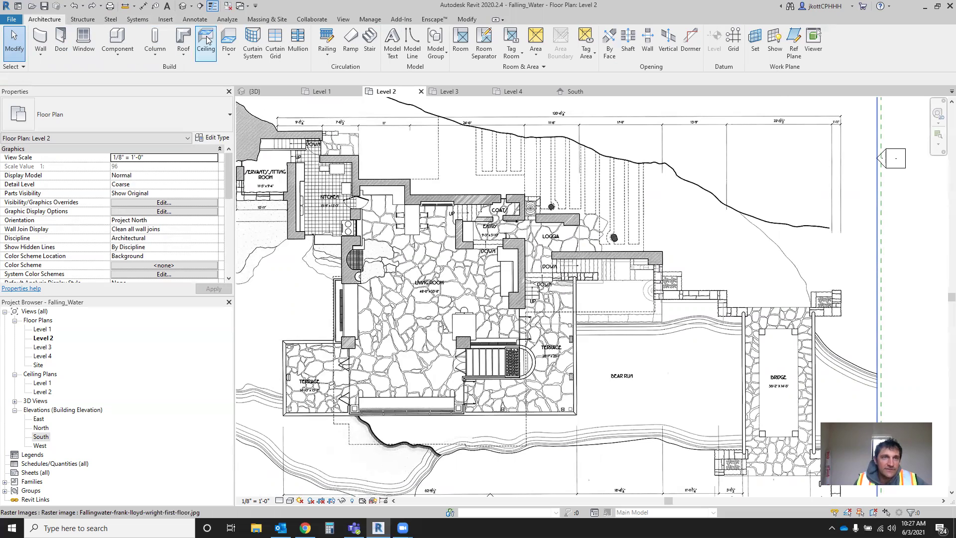
pyautogui.click(228, 38)
pyautogui.scroll(2, 327, 282)
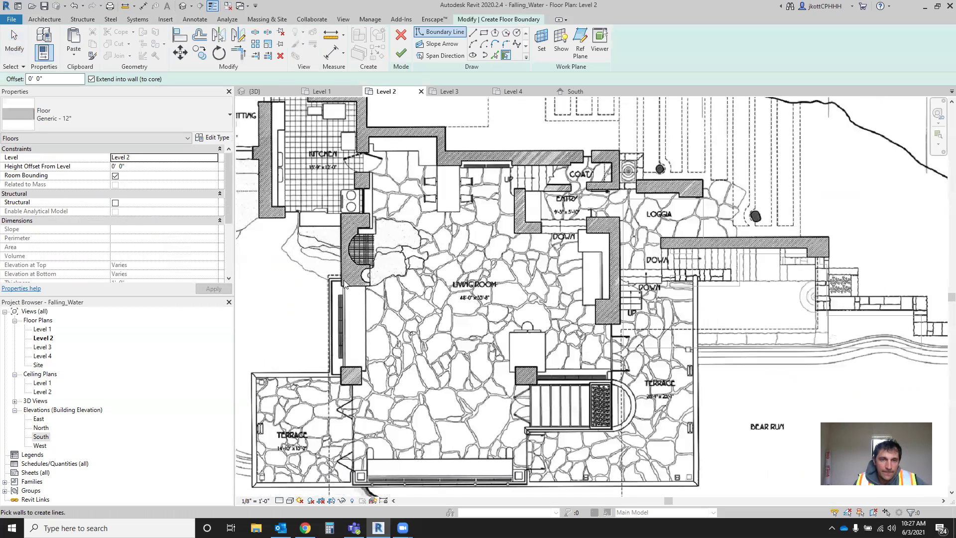
pyautogui.click(472, 32)
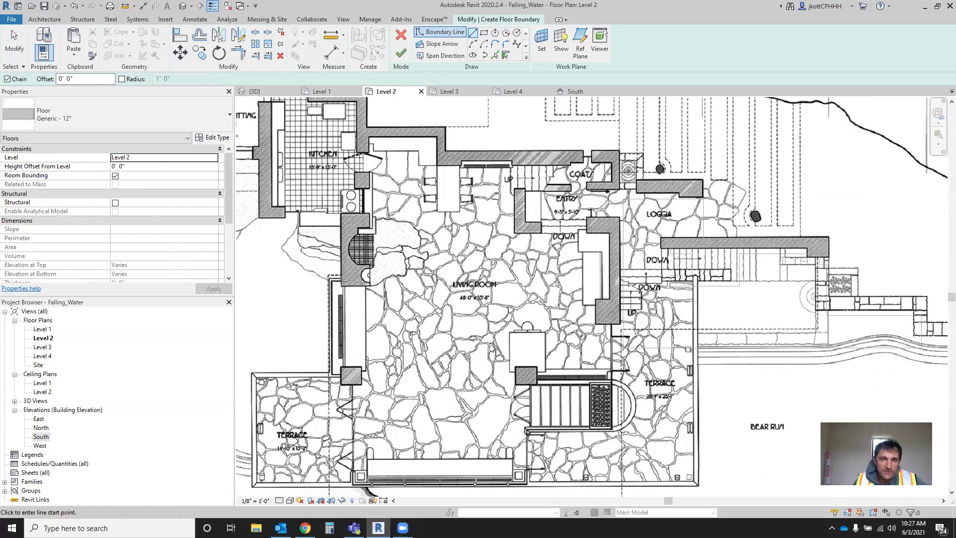
pyautogui.click(330, 282)
pyautogui.click(330, 372)
pyautogui.click(254, 372)
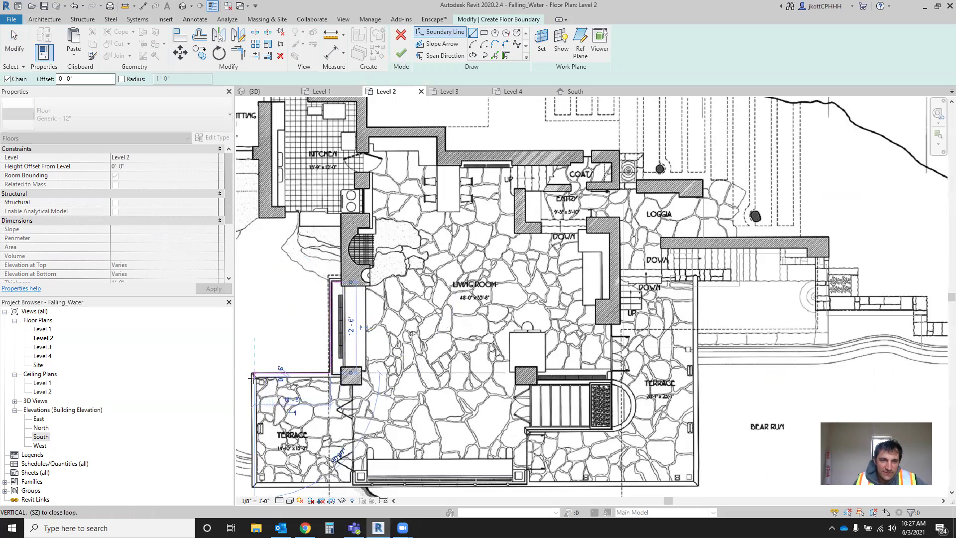
pyautogui.click(254, 483)
pyautogui.click(698, 484)
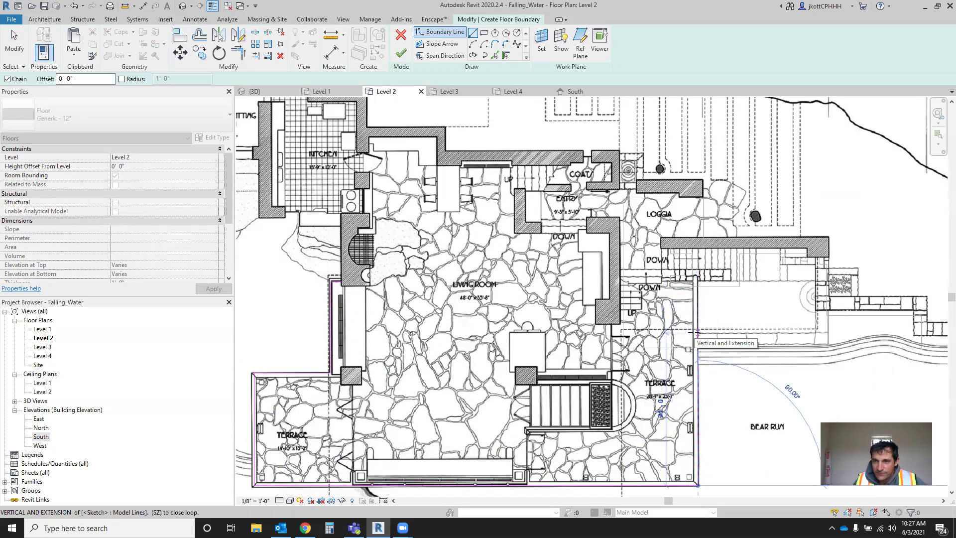
pyautogui.click(697, 283)
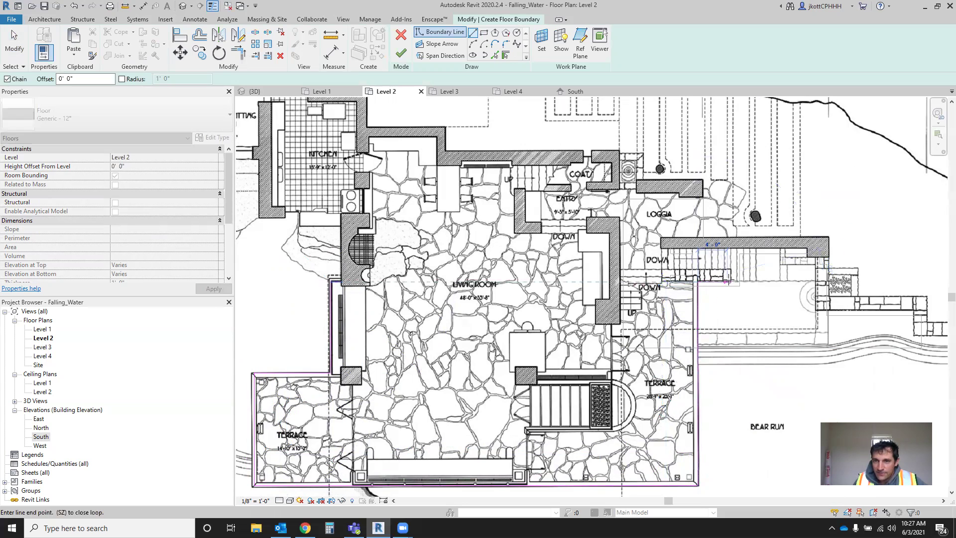
# - Continue the floor boundary around the exterior stairs and the loggia, then along the lower face of the loggia's upper wall
pyautogui.click(669, 273)
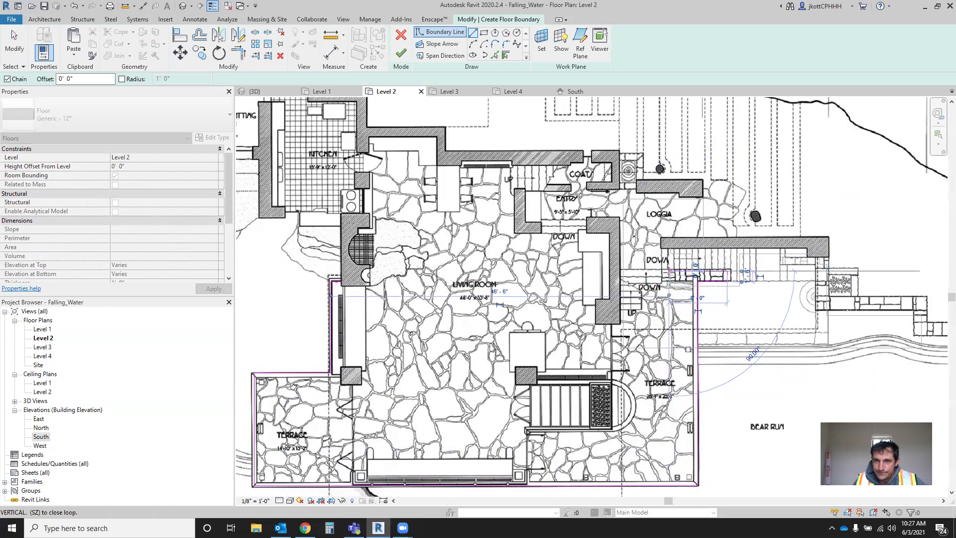
pyautogui.click(670, 236)
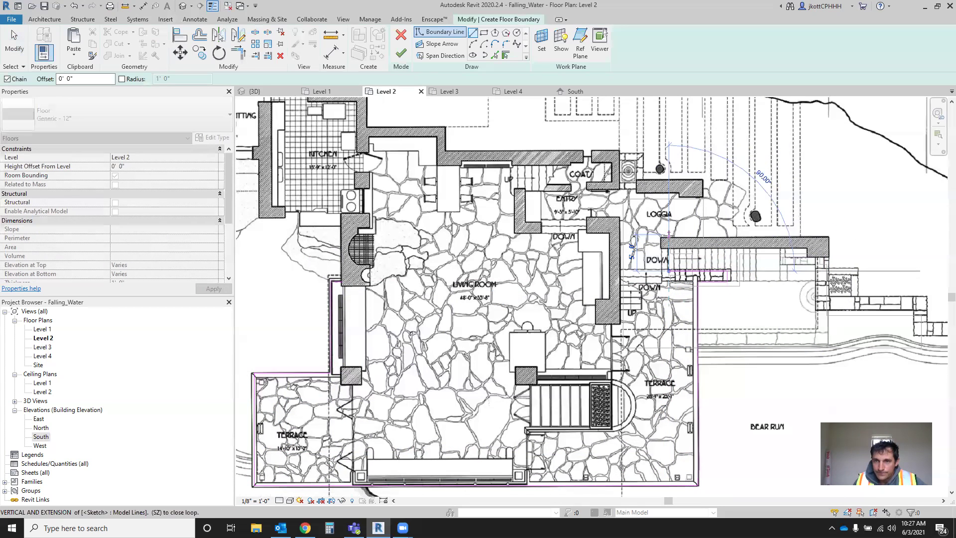
pyautogui.click(737, 235)
pyautogui.click(738, 199)
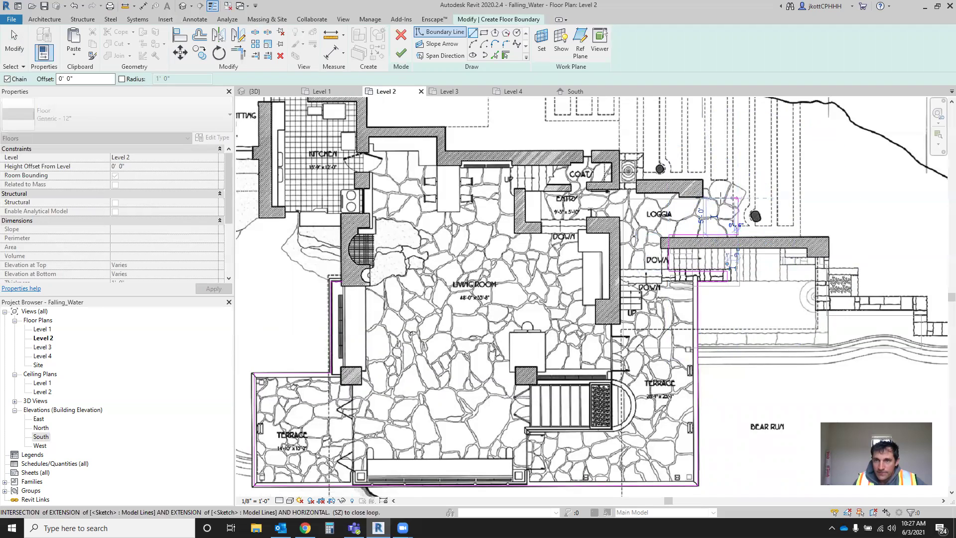
pyautogui.click(680, 199)
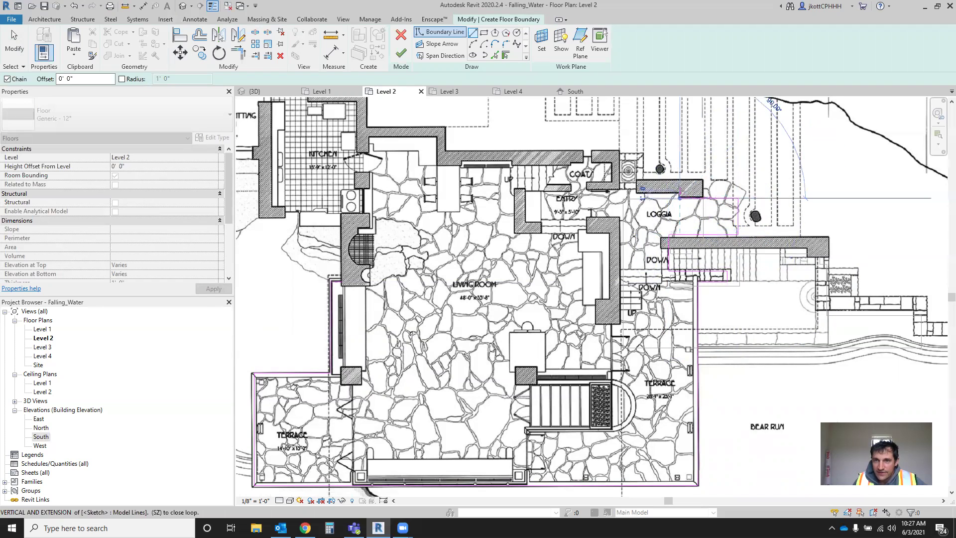
pyautogui.click(637, 191)
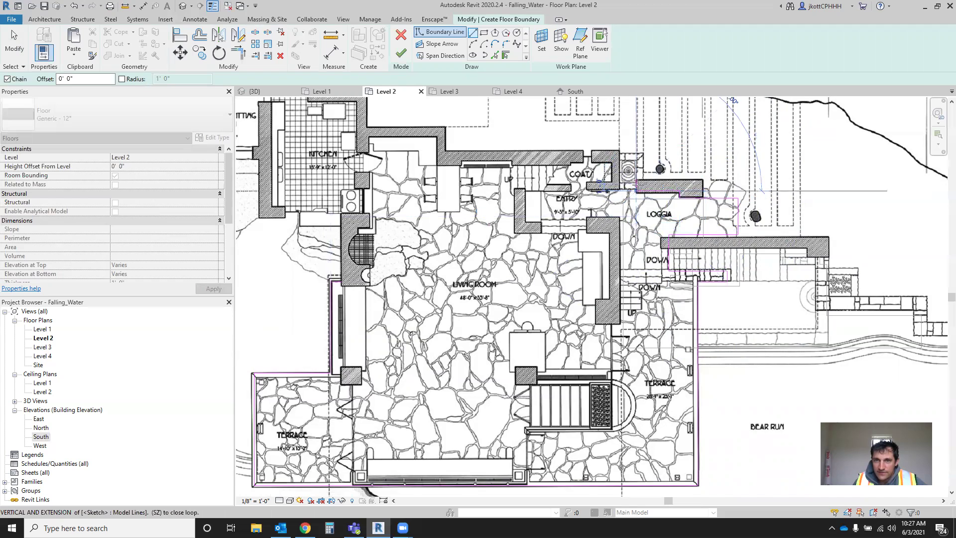
# - Trace the floor boundary past the loggia entrance door and around the inside of the coat room
pyautogui.click(637, 180)
pyautogui.click(618, 180)
pyautogui.click(619, 191)
pyautogui.click(588, 190)
pyautogui.click(612, 181)
pyautogui.click(612, 162)
pyautogui.click(571, 162)
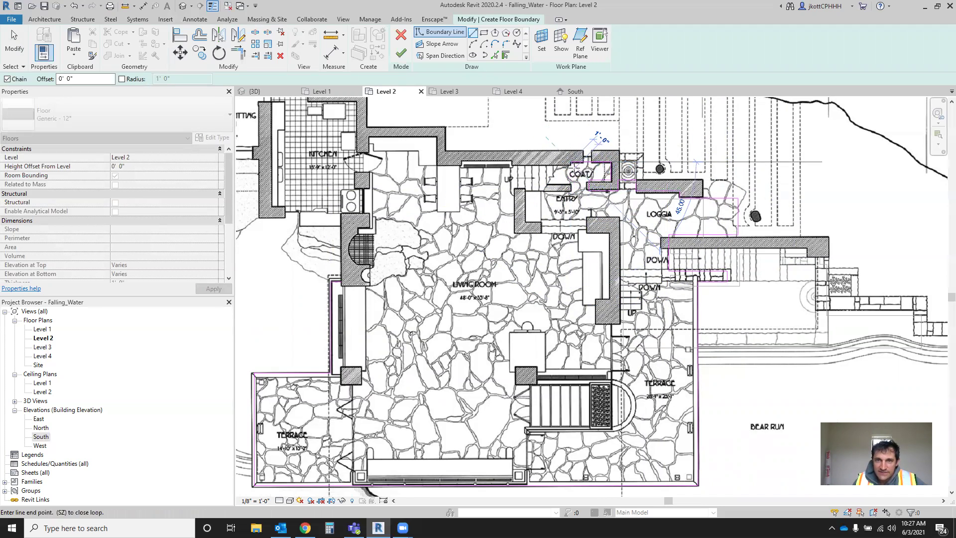
pyautogui.click(572, 168)
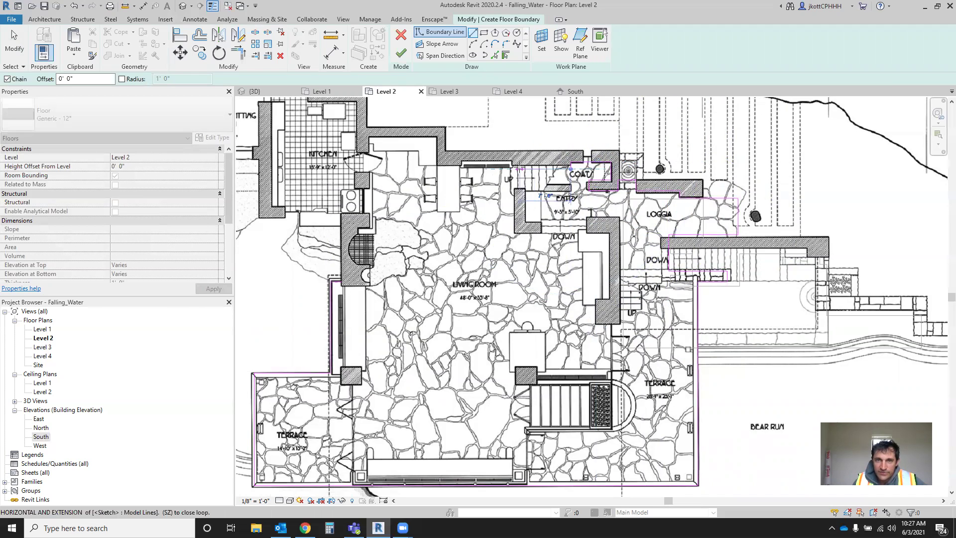
pyautogui.click(551, 168)
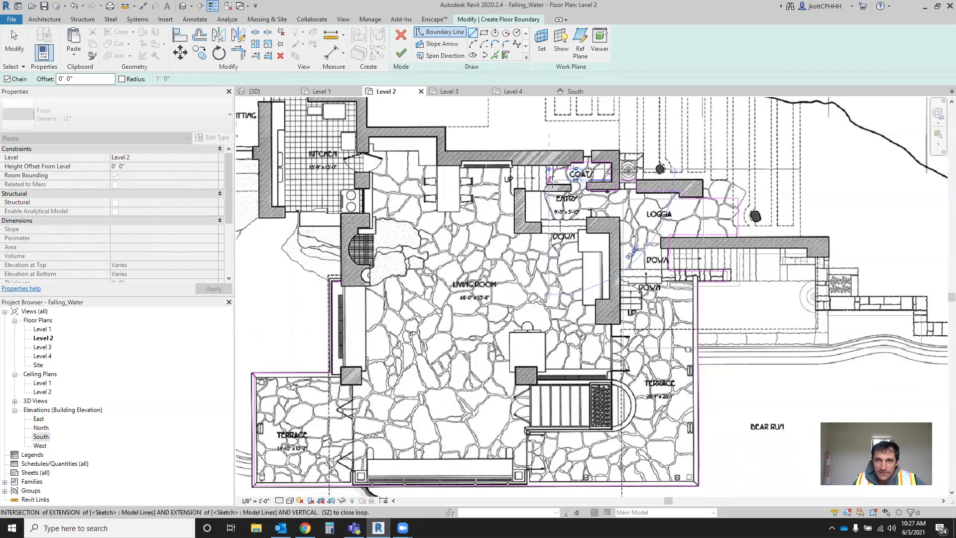
pyautogui.click(550, 183)
pyautogui.click(571, 184)
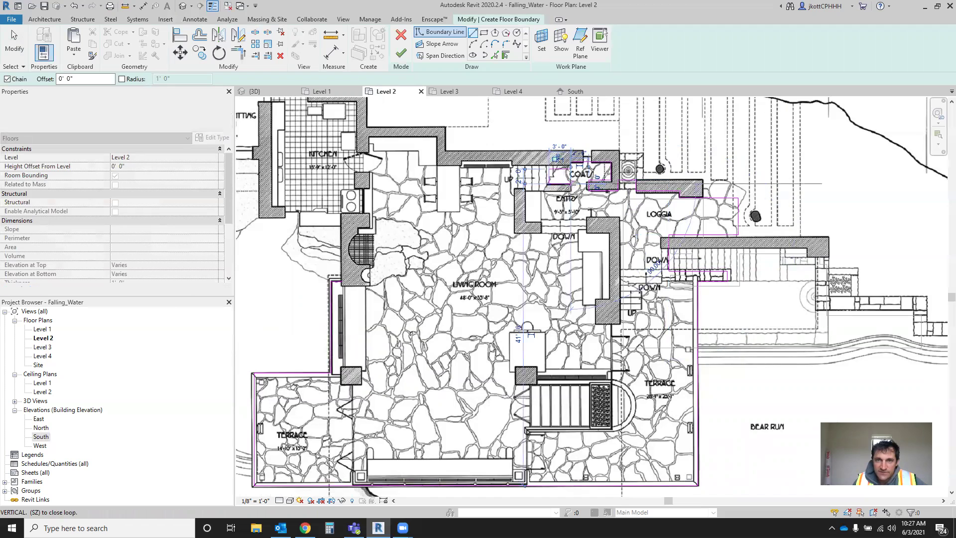
pyautogui.click(572, 190)
# - Trace the floor boundary around the L-shaped entry partition and up beside the stairs to the living room's upper wall
pyautogui.click(525, 191)
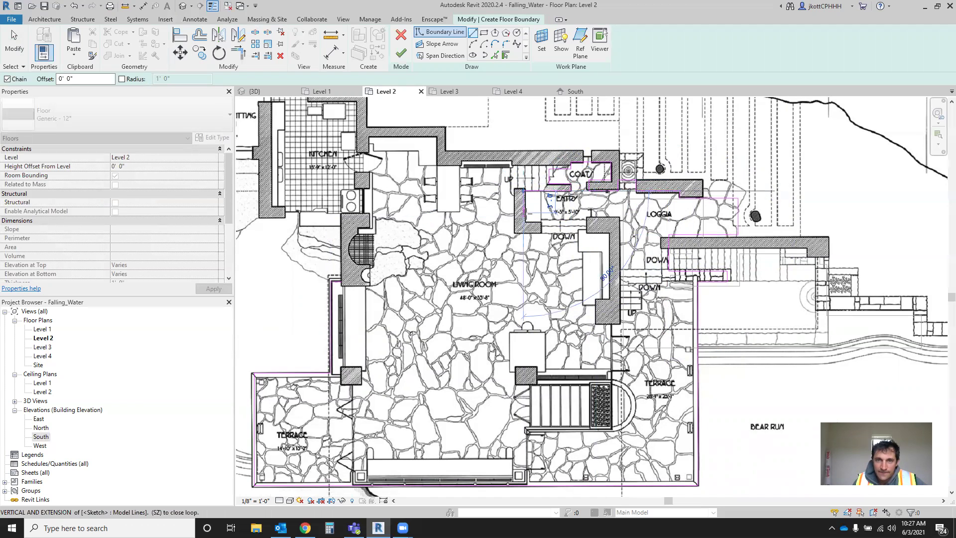
pyautogui.click(525, 233)
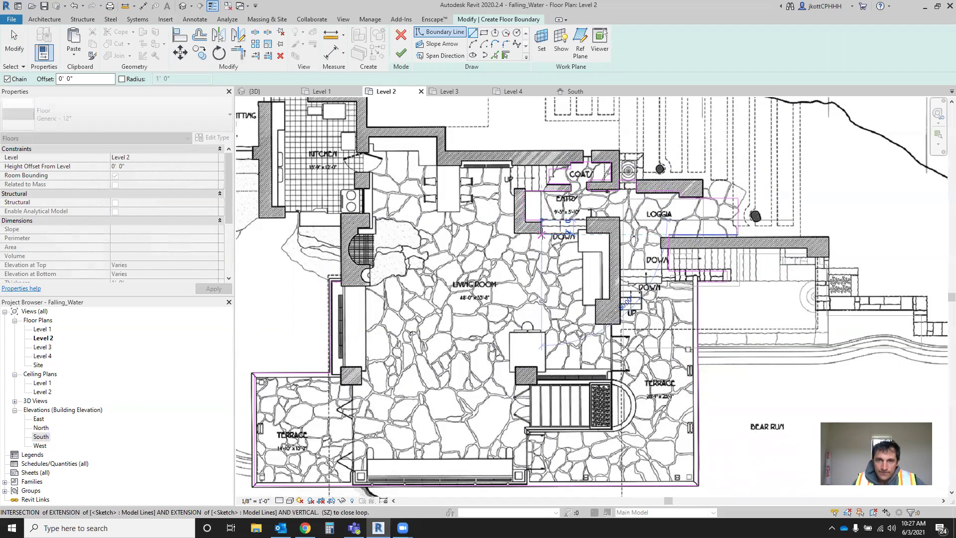
pyautogui.click(513, 236)
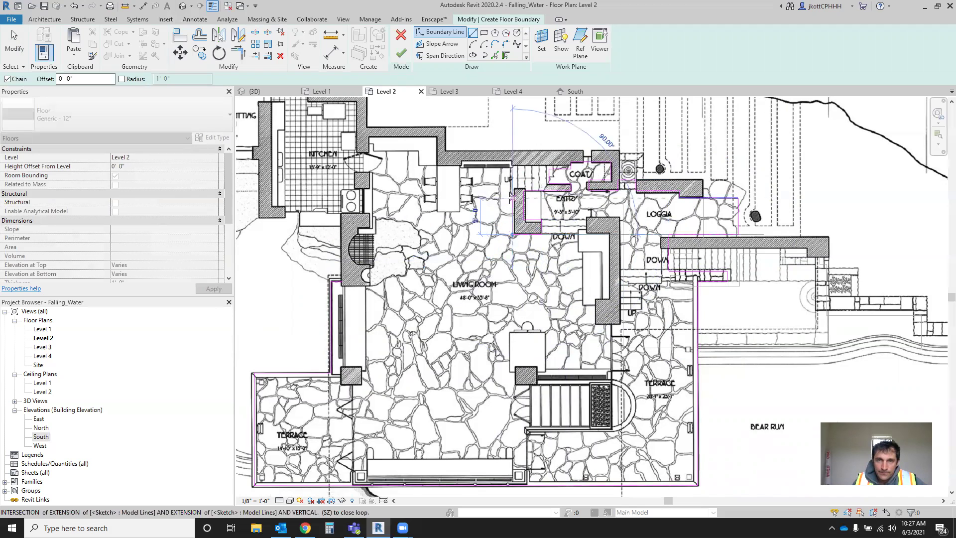
pyautogui.click(513, 164)
# - Continue the floor boundary along the living room's stepped upper wall and up around the kitchen to the stair landing's upper-right corner
pyautogui.click(432, 161)
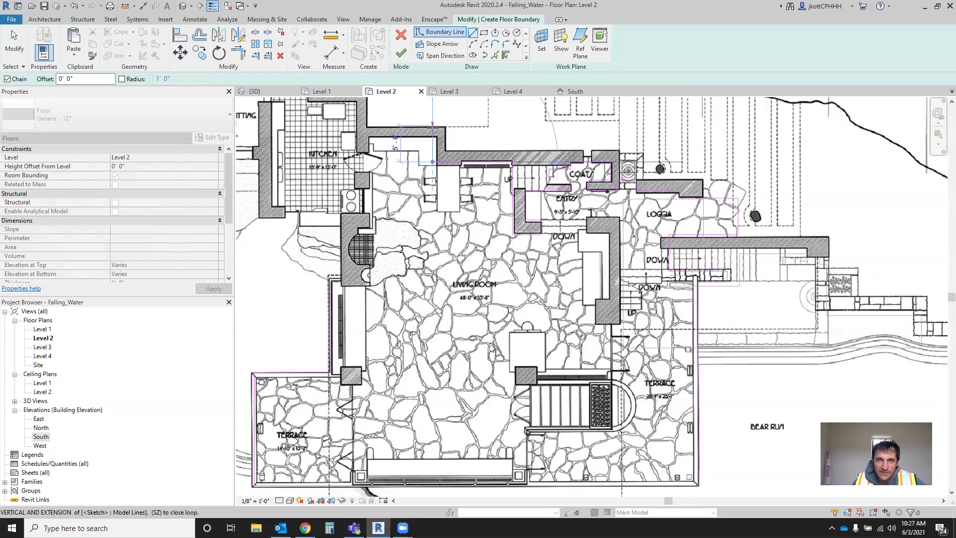
pyautogui.click(432, 140)
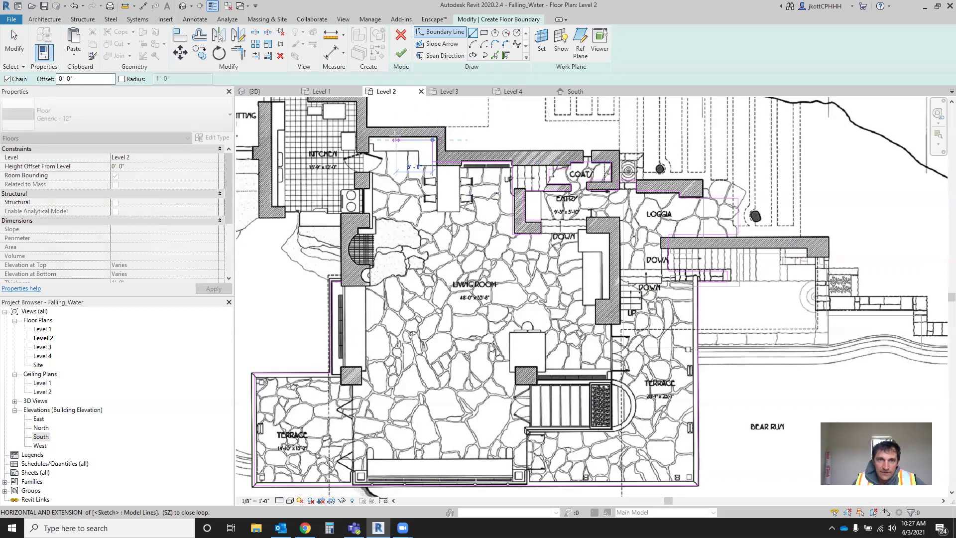
pyautogui.click(359, 139)
pyautogui.click(359, 100)
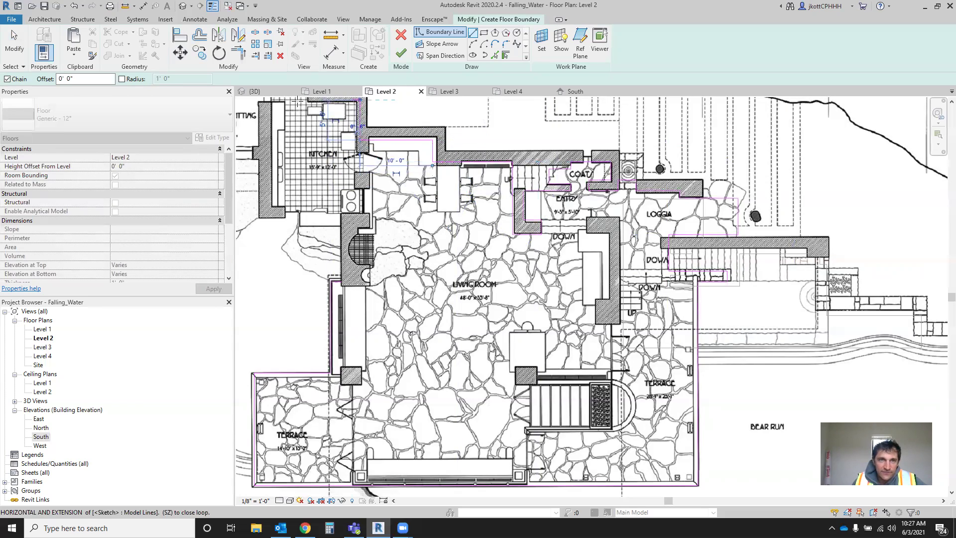
pyautogui.scroll(-2, 371, 263)
pyautogui.scroll(2, 338, 198)
pyautogui.click(340, 165)
pyautogui.click(340, 131)
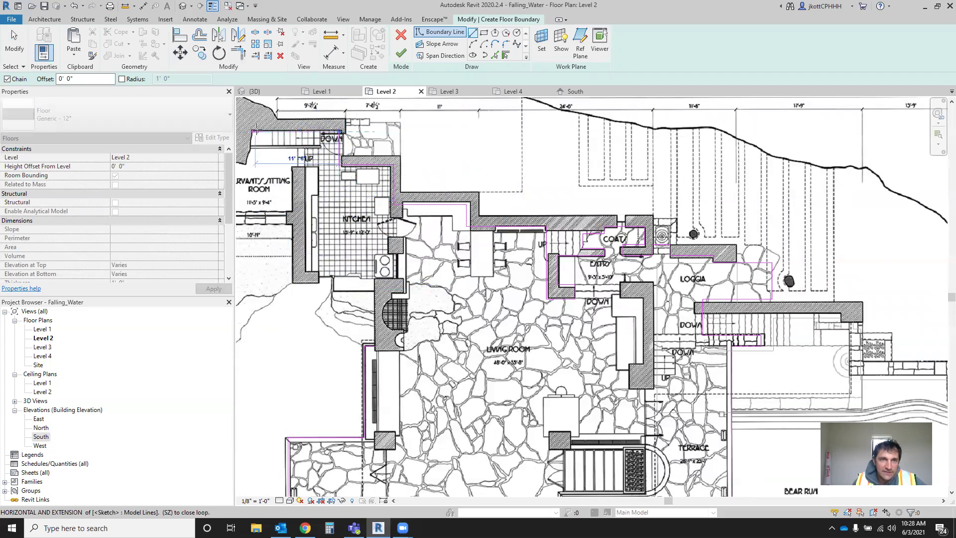
# - Trace the floor boundary along the stairs above the servant's sitting room and around that room to its upper-right corner
pyautogui.scroll(-3, 279, 145)
pyautogui.scroll(5, 326, 142)
pyautogui.click(340, 159)
pyautogui.click(340, 215)
pyautogui.click(288, 215)
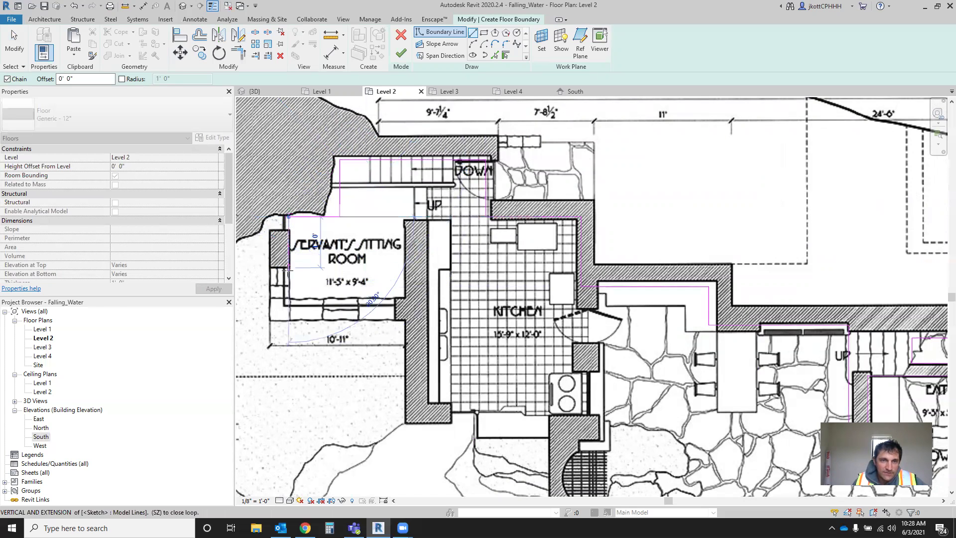
pyautogui.click(288, 300)
pyautogui.click(405, 299)
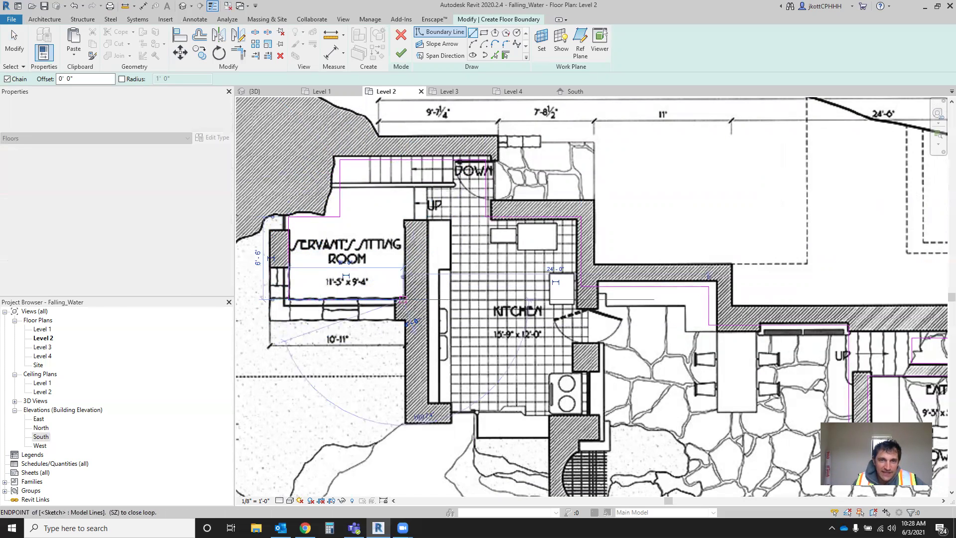
pyautogui.click(403, 217)
# - Trace the floor boundary down the kitchen's left counter, across its lower edge and down the fireplace back to the starting corner
pyautogui.click(448, 218)
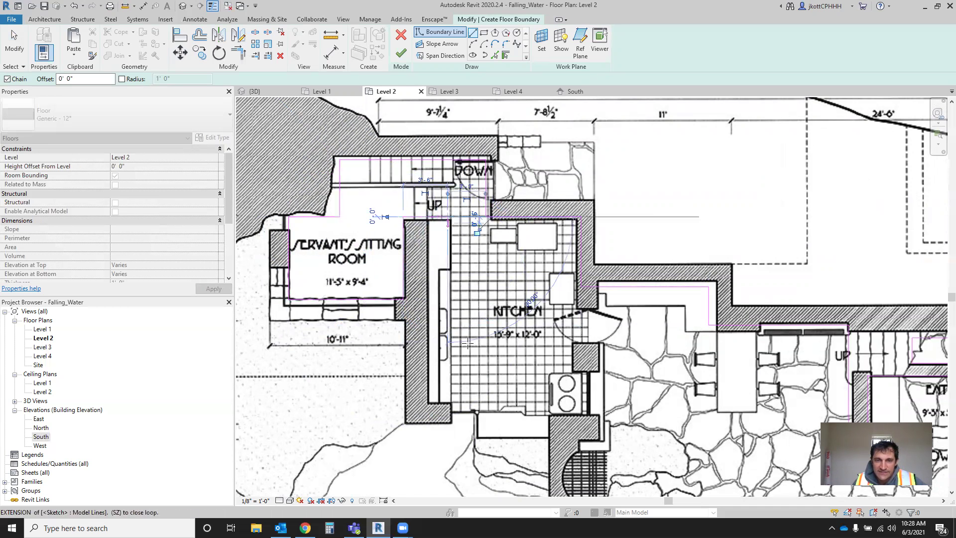
pyautogui.scroll(-5, 440, 398)
pyautogui.scroll(6, 441, 379)
pyautogui.click(441, 366)
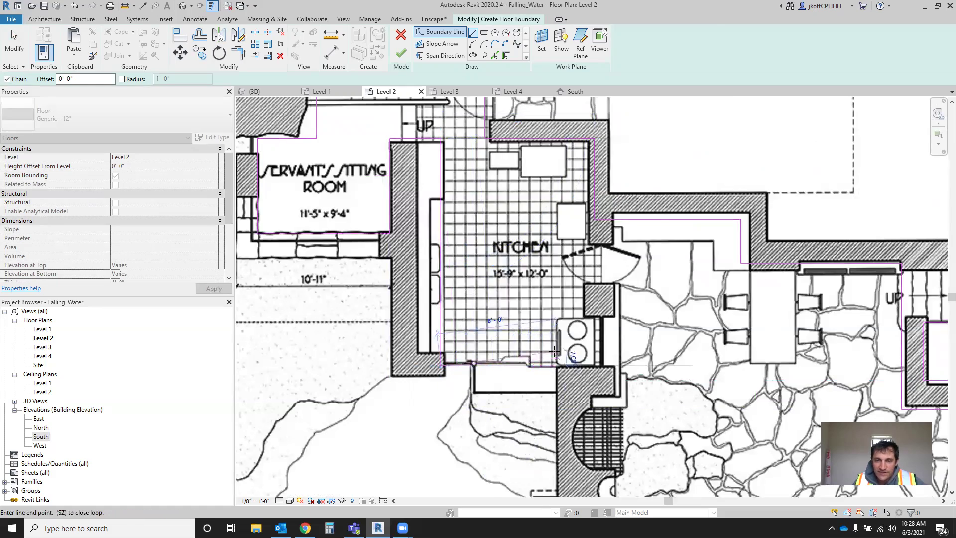
pyautogui.scroll(-4, 555, 352)
pyautogui.scroll(2, 498, 324)
pyautogui.scroll(-2, 595, 445)
pyautogui.scroll(5, 595, 445)
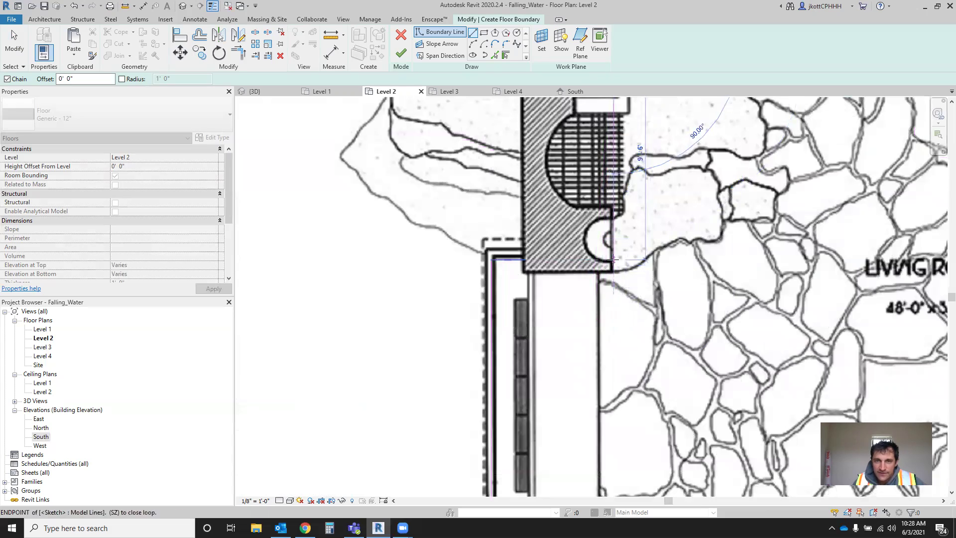
pyautogui.click(612, 259)
pyautogui.scroll(-3, 369, 249)
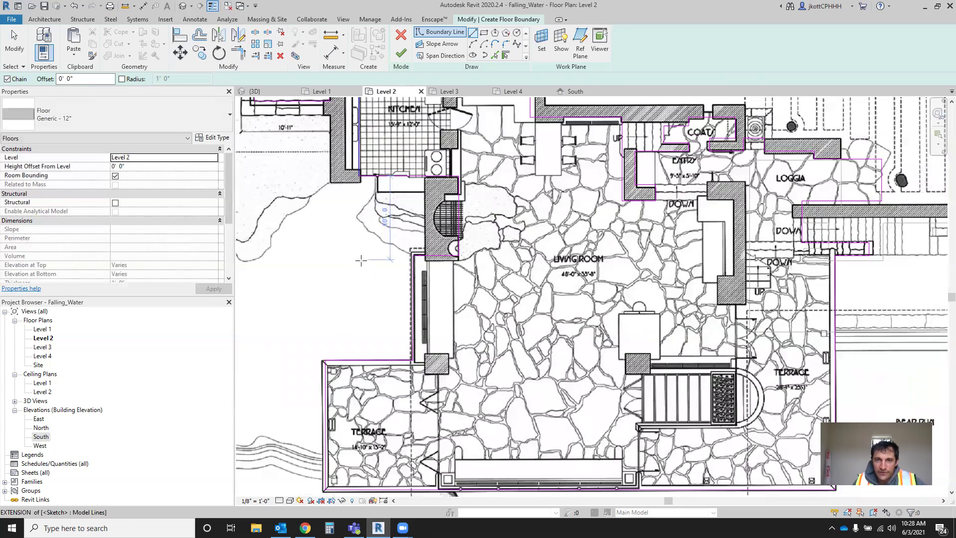
# - Complete the Level 2 first-floor slab sketch to create the floor
pyautogui.scroll(-3, 361, 260)
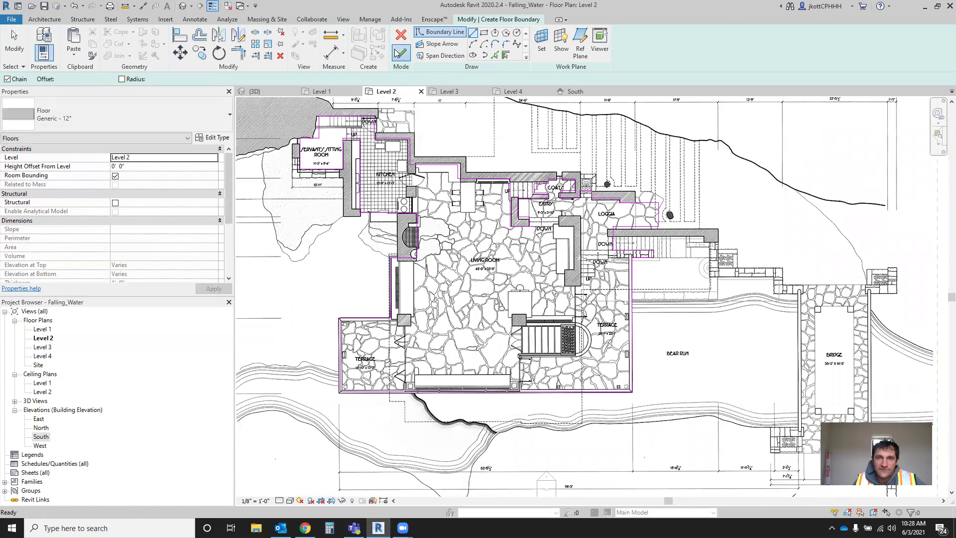
pyautogui.click(397, 52)
pyautogui.scroll(-2, 622, 262)
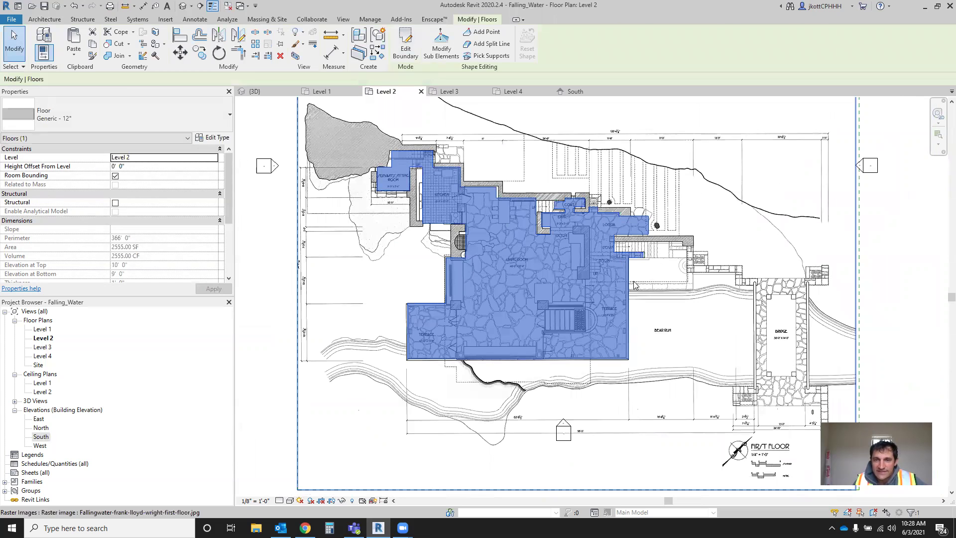
# - Start another Level 2 floor and trace it from the bridge's lower-left planter up the bridge's left side to the stepped stone wall
pyautogui.scroll(-4, 592, 343)
pyautogui.scroll(7, 758, 364)
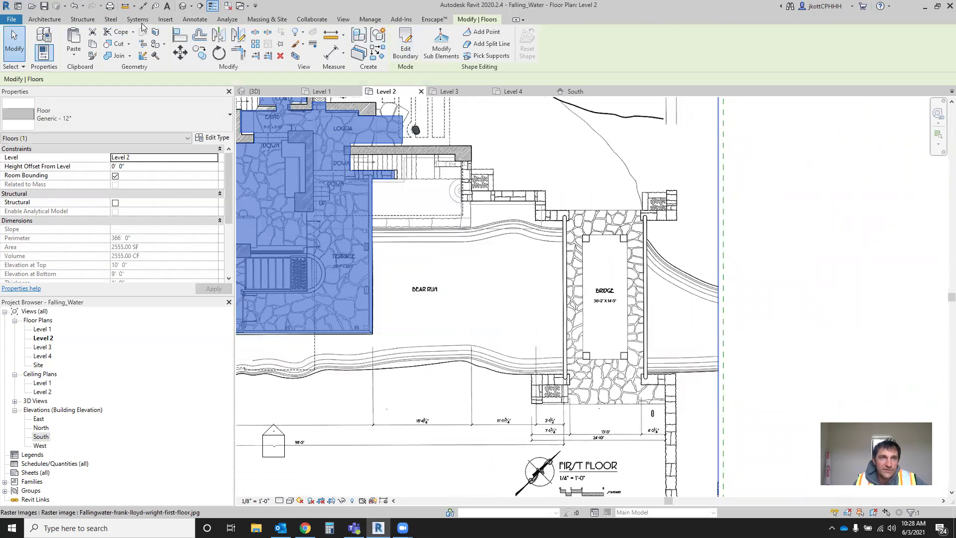
pyautogui.click(38, 21)
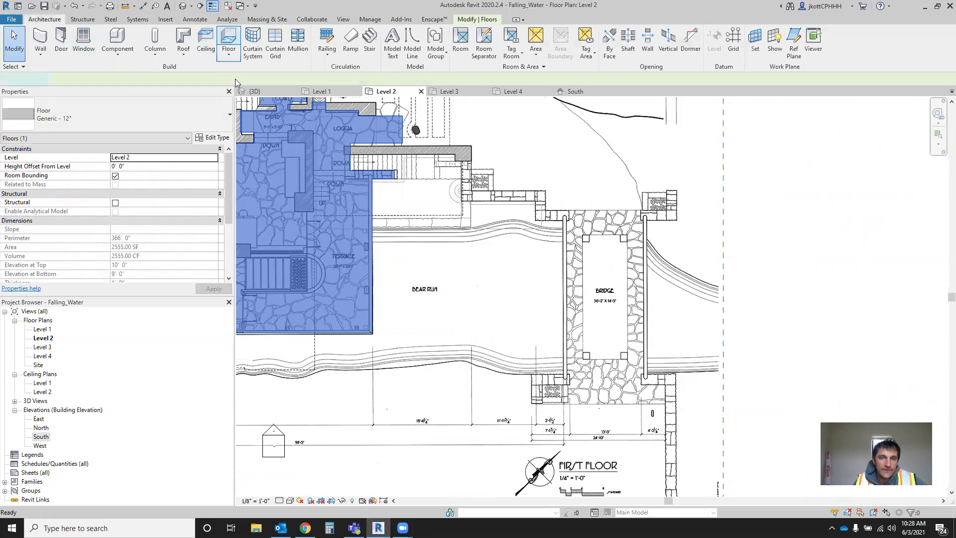
pyautogui.scroll(3, 548, 380)
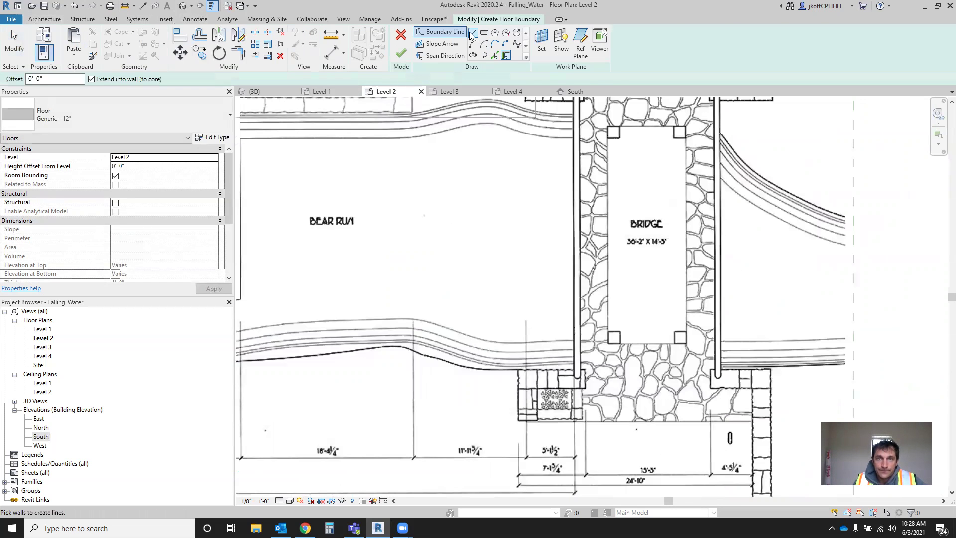
pyautogui.click(520, 420)
pyautogui.click(518, 370)
pyautogui.scroll(-5, 568, 367)
pyautogui.scroll(3, 570, 266)
pyautogui.click(569, 216)
pyautogui.click(533, 214)
pyautogui.click(534, 199)
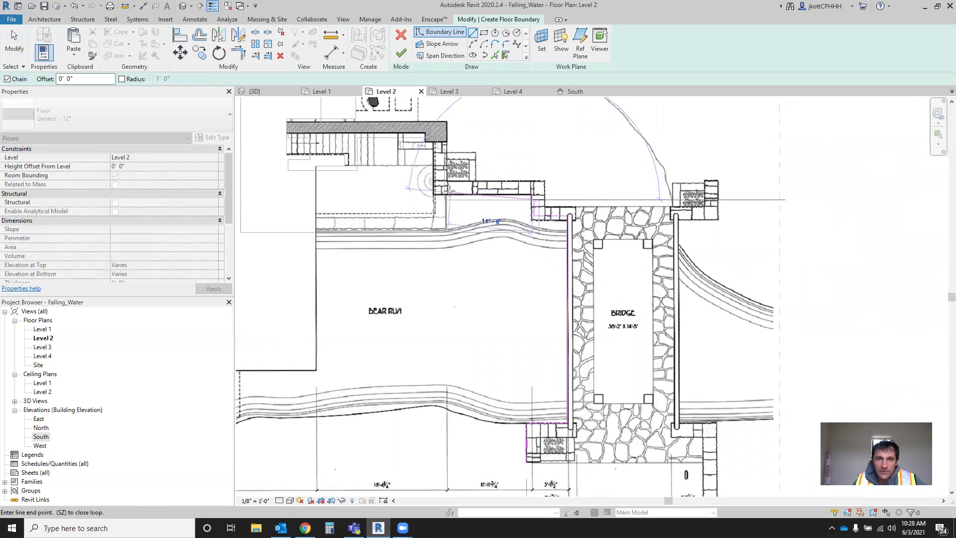
# - Continue the bridge floor boundary along the stepped stone wall and up to the outer corner of the thick hatched wall
pyautogui.click(434, 199)
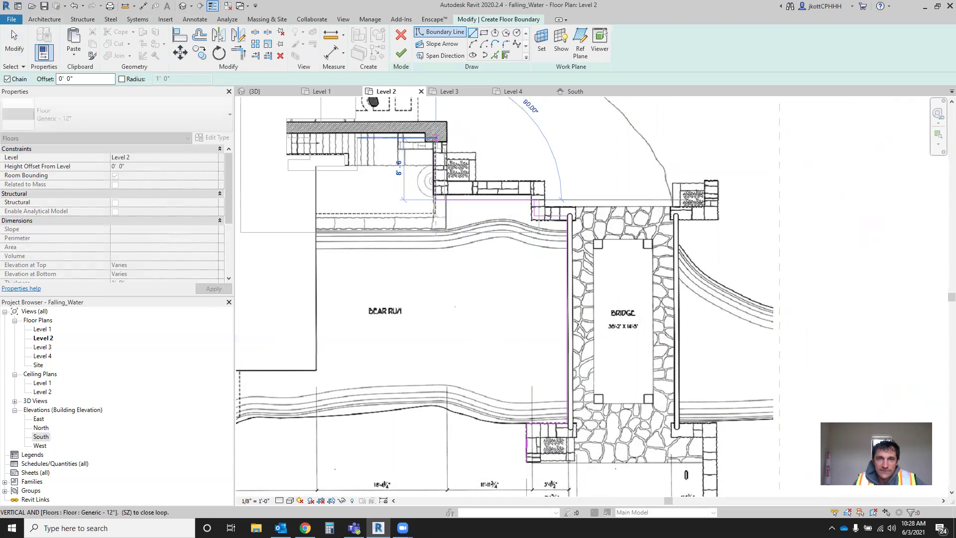
pyautogui.click(435, 140)
pyautogui.scroll(-2, 438, 145)
pyautogui.scroll(2, 451, 157)
pyautogui.click(443, 163)
pyautogui.click(443, 149)
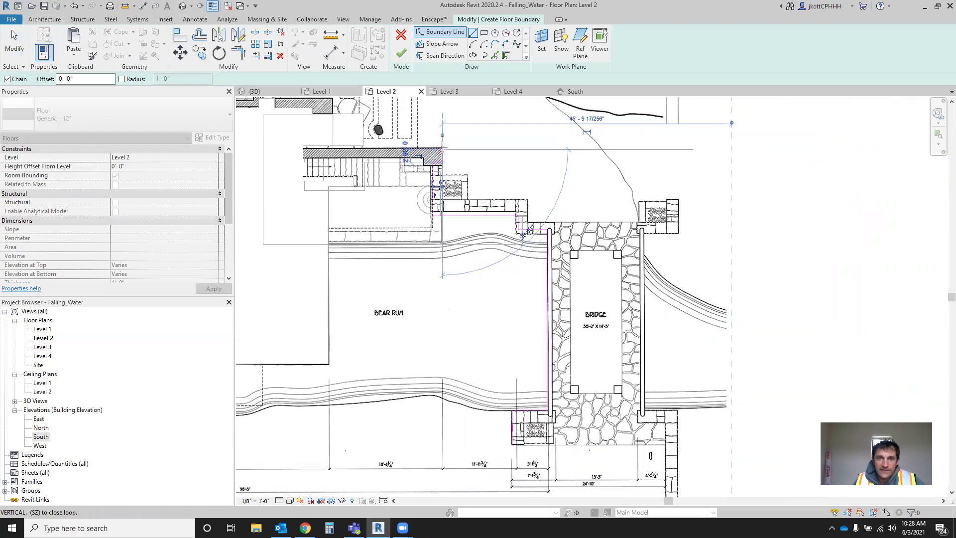
# - Trace the boundary about 42'-6" outward past the bridge, down and back to it, down its right edge and out to the lower-right wall
pyautogui.click(711, 149)
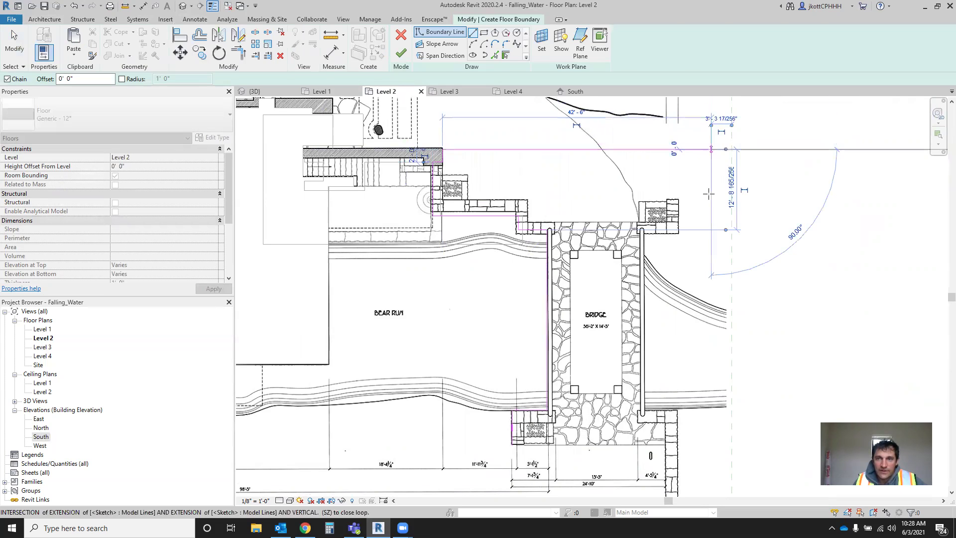
pyautogui.click(711, 230)
pyautogui.click(643, 229)
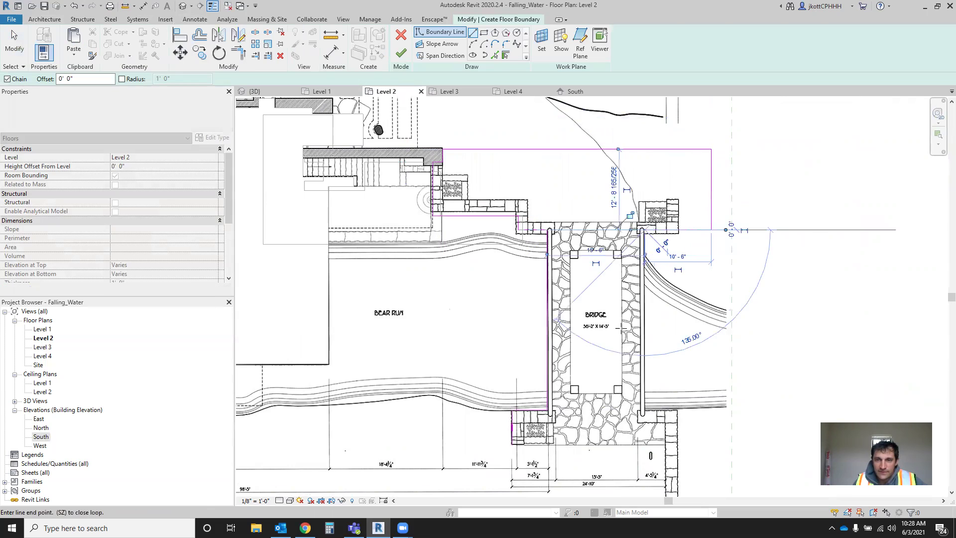
pyautogui.click(644, 411)
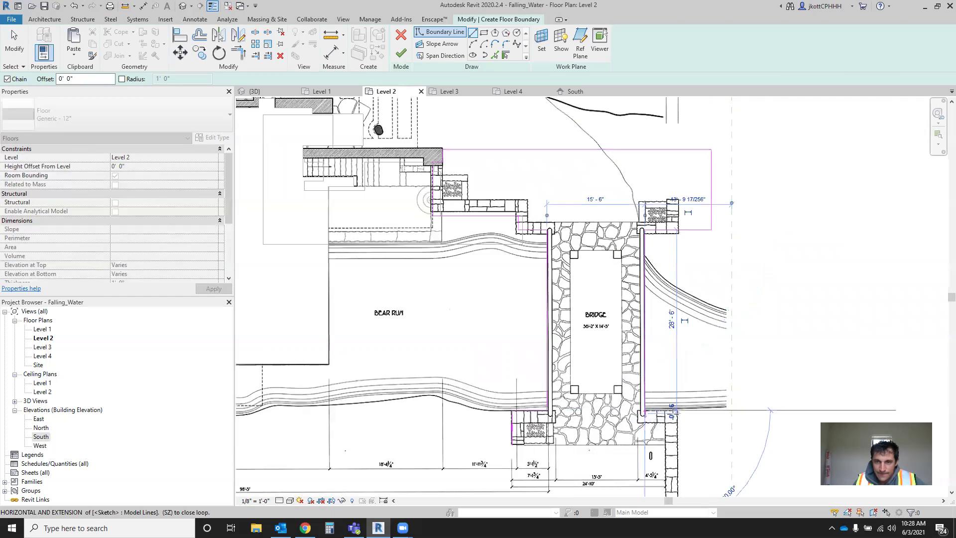
pyautogui.click(677, 411)
# - Trace the boundary down the lower-right stone wall and about 25' back across below the bridge, ending the line chain
pyautogui.scroll(-3, 678, 393)
pyautogui.scroll(3, 680, 451)
pyautogui.click(675, 452)
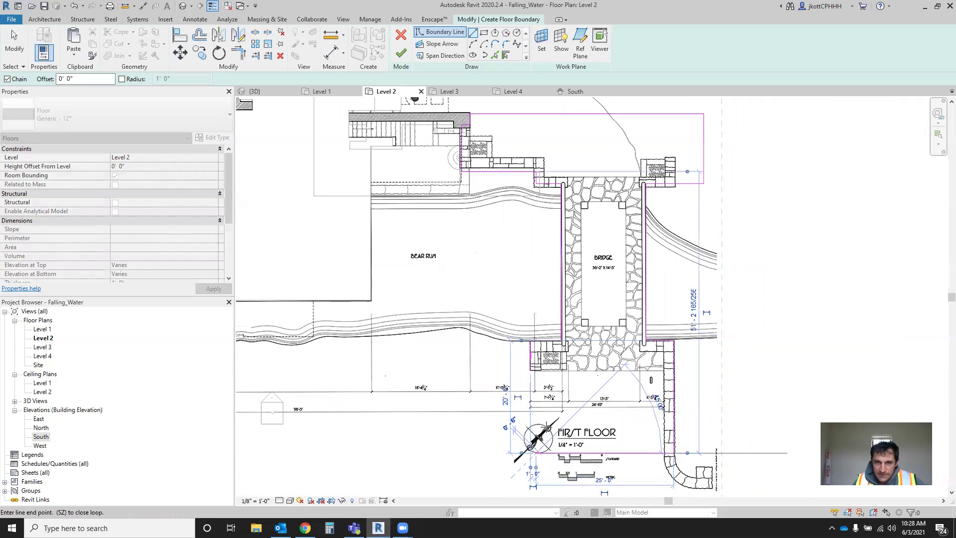
pyautogui.scroll(3, 546, 421)
pyautogui.press('Escape')
pyautogui.press('Escape')
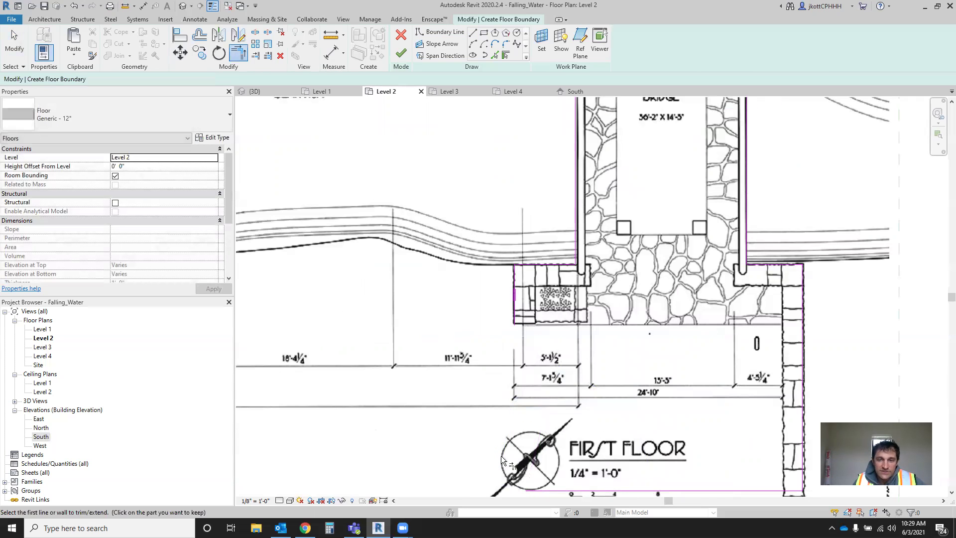
# - Trim the bottom boundary line and the lower-left planter line into a corner, and complete the bridge floor
pyautogui.click(577, 489)
pyautogui.click(516, 298)
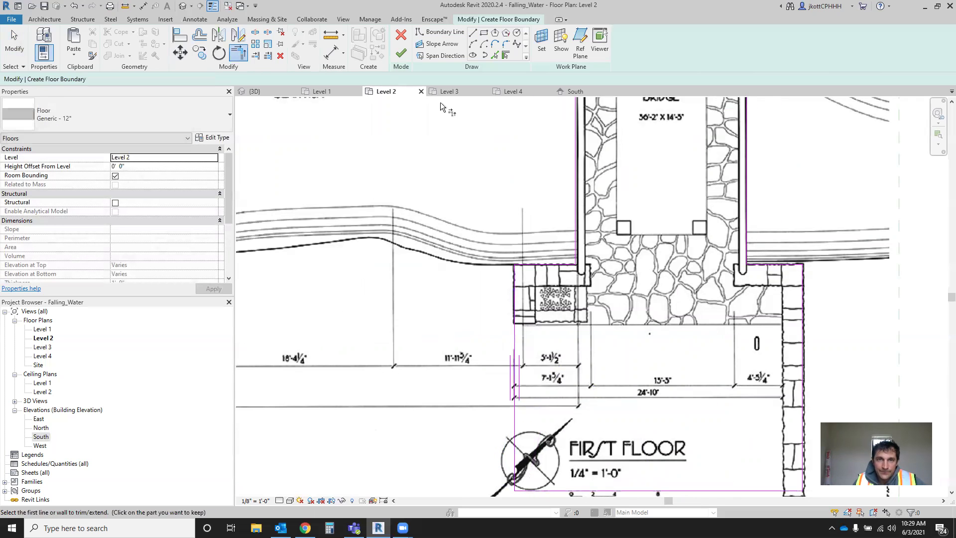
pyautogui.click(401, 53)
pyautogui.scroll(-5, 569, 281)
pyautogui.press('Escape')
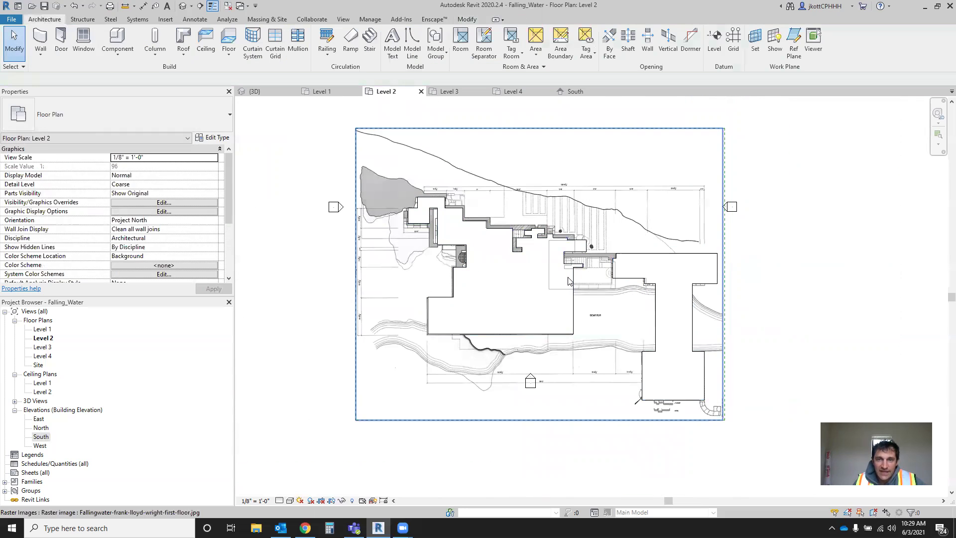
# - Hide the large topography surface in the 3D view
pyautogui.click(254, 91)
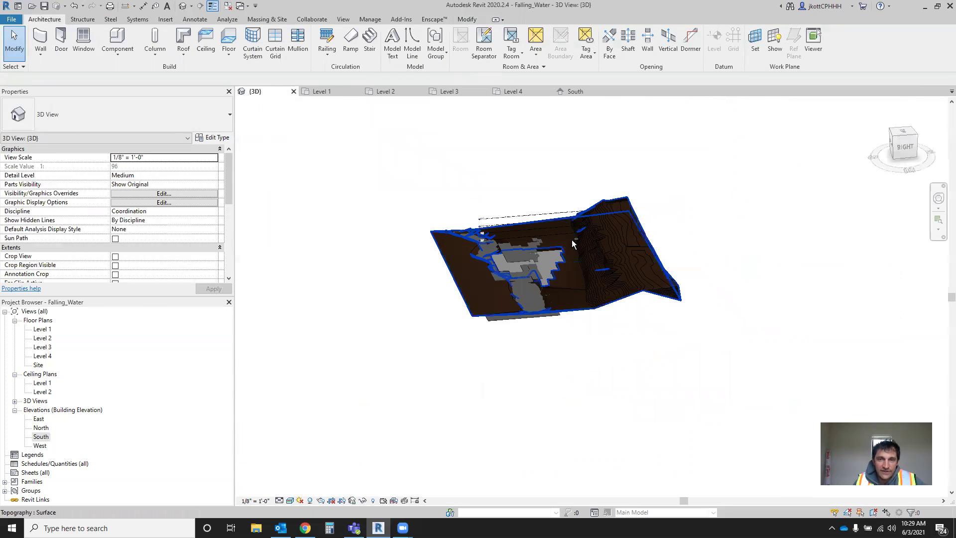
pyautogui.scroll(5, 572, 270)
pyautogui.click(631, 183)
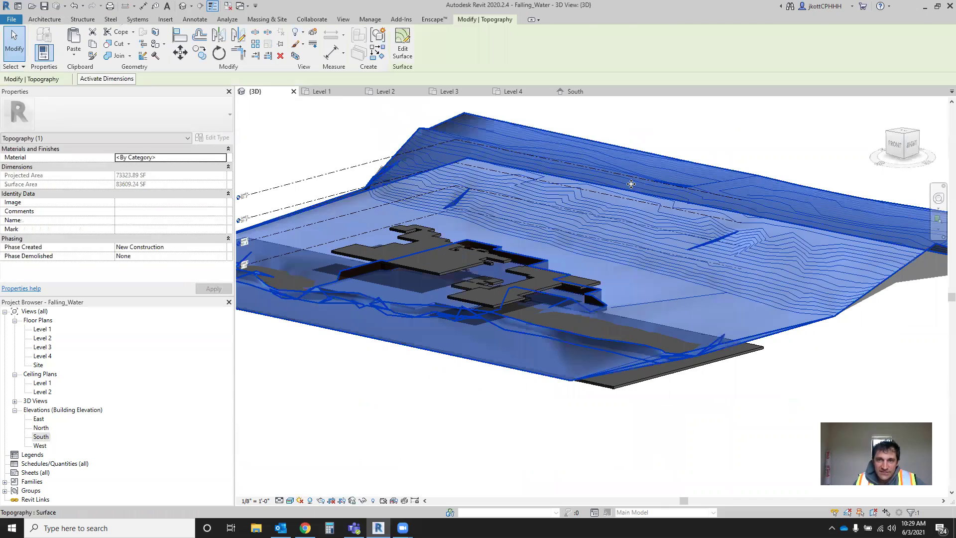
pyautogui.rightClick(662, 167)
pyautogui.moveTo(762, 216)
pyautogui.click(813, 212)
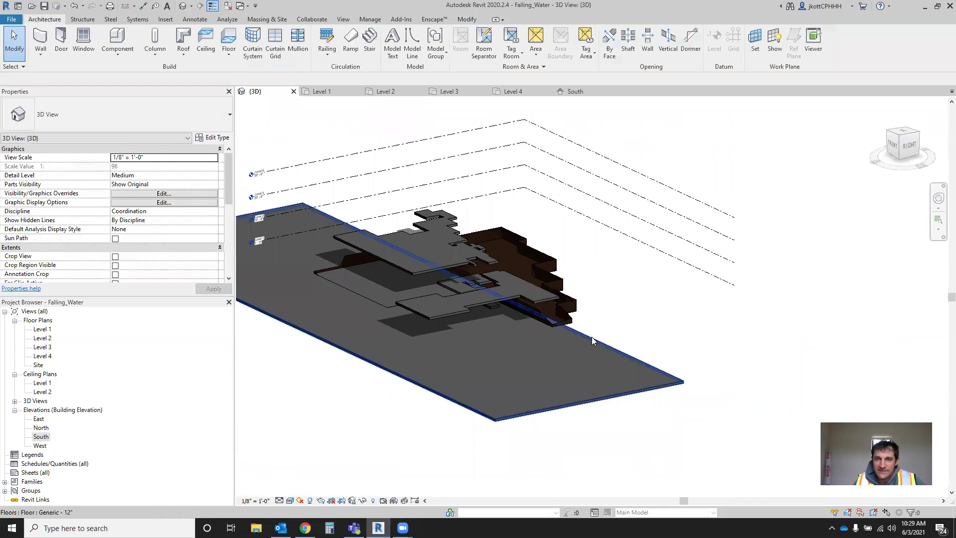
# - Hide the large Level 1 floor with the -5' 0" offset in the 3D view
pyautogui.click(606, 354)
pyautogui.rightClick(608, 350)
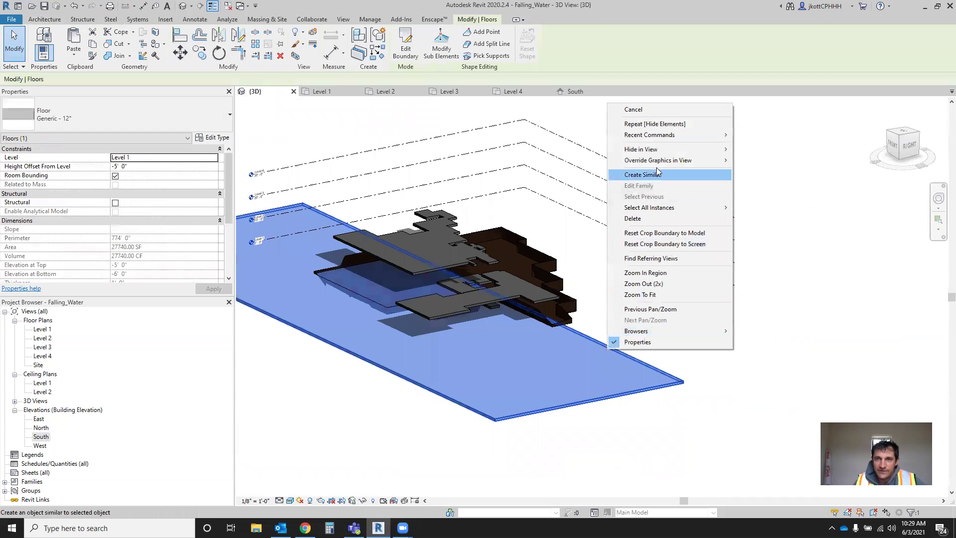
pyautogui.moveTo(657, 150)
pyautogui.click(747, 149)
pyautogui.click(544, 272)
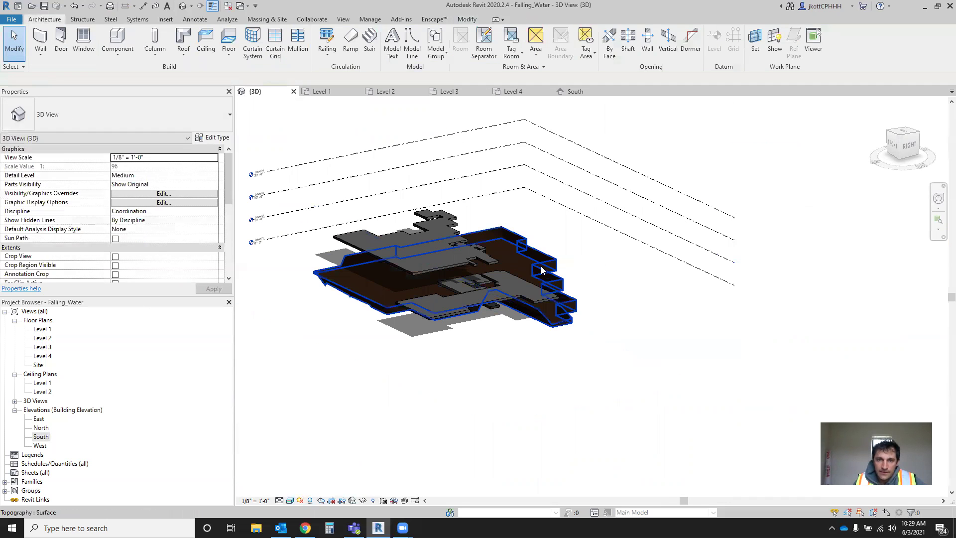
pyautogui.rightClick(543, 269)
pyautogui.click(595, 339)
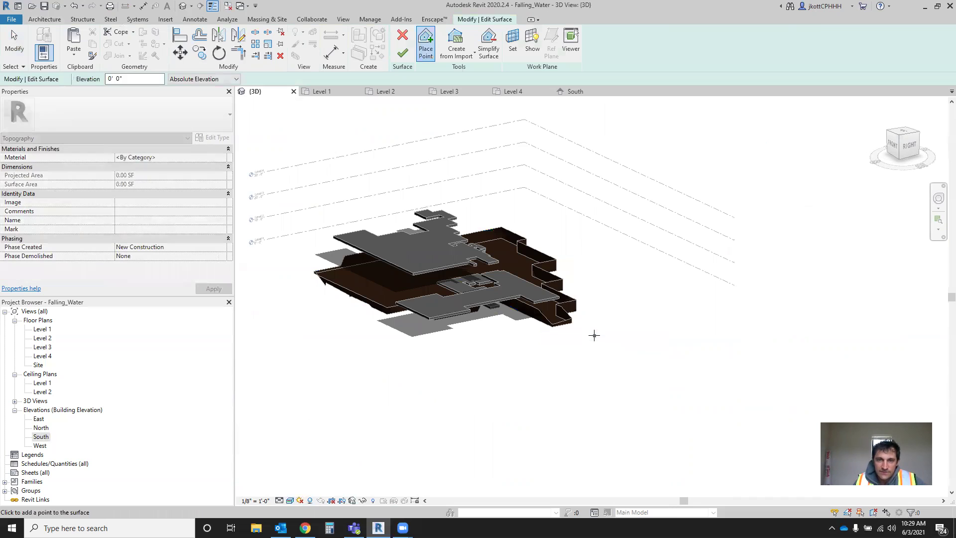
pyautogui.hotkey('ctrl', 'z')
# - Hide the remaining small topography surface around the house floors in the 3D view
pyautogui.click(556, 271)
pyautogui.rightClick(555, 273)
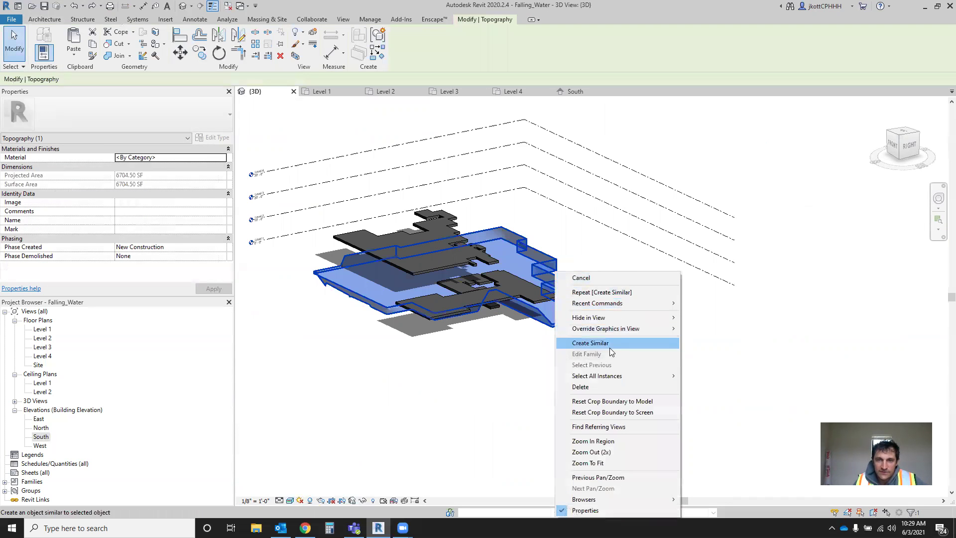
pyautogui.moveTo(642, 318)
pyautogui.click(707, 317)
pyautogui.keyDown('shift'); pyautogui.moveTo(541, 334); pyautogui.dragTo(503, 281, button='middle'); pyautogui.keyUp('shift')
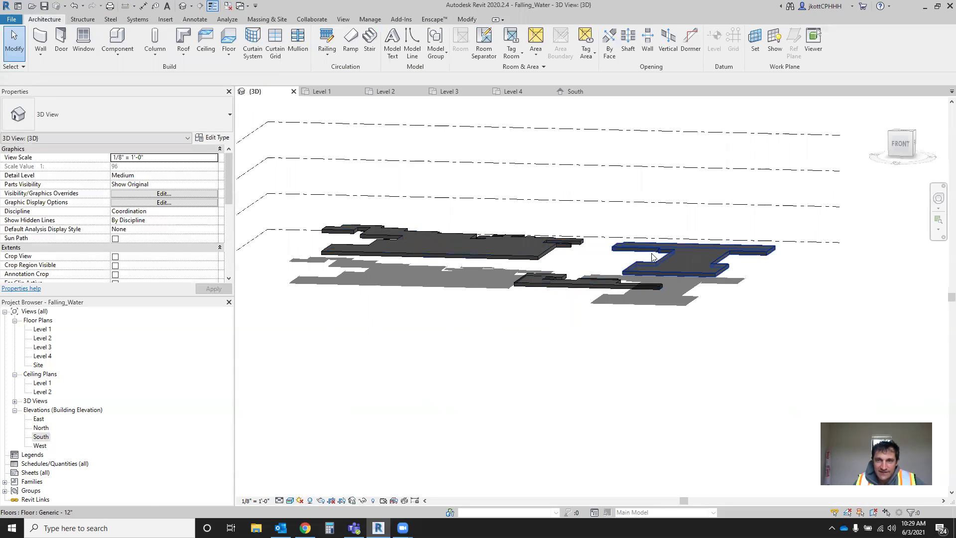
# - On the Level 3 plan, start a floor and trace its boundary down the outer edge of the terrace beside the dressing room
pyautogui.click(449, 91)
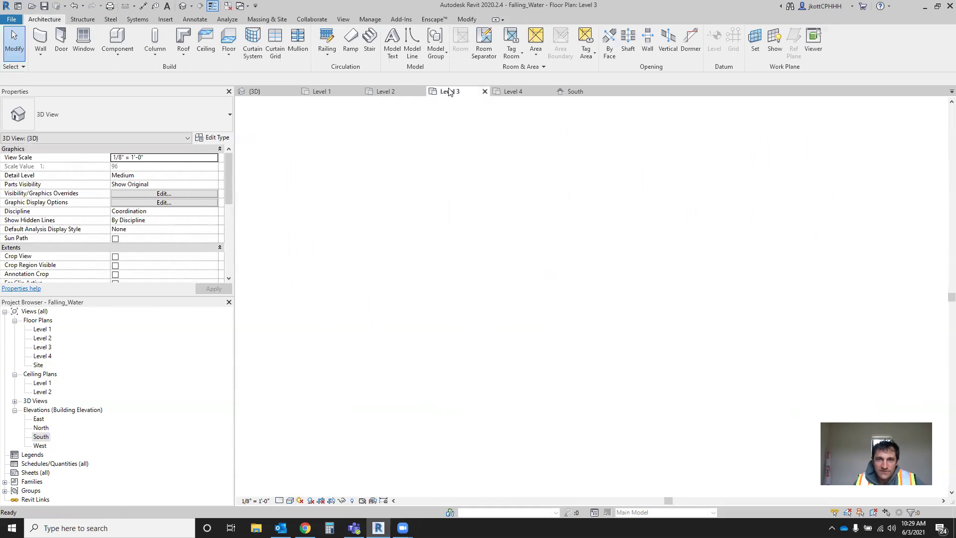
pyautogui.scroll(-2, 493, 389)
pyautogui.scroll(5, 495, 379)
pyautogui.scroll(-3, 495, 379)
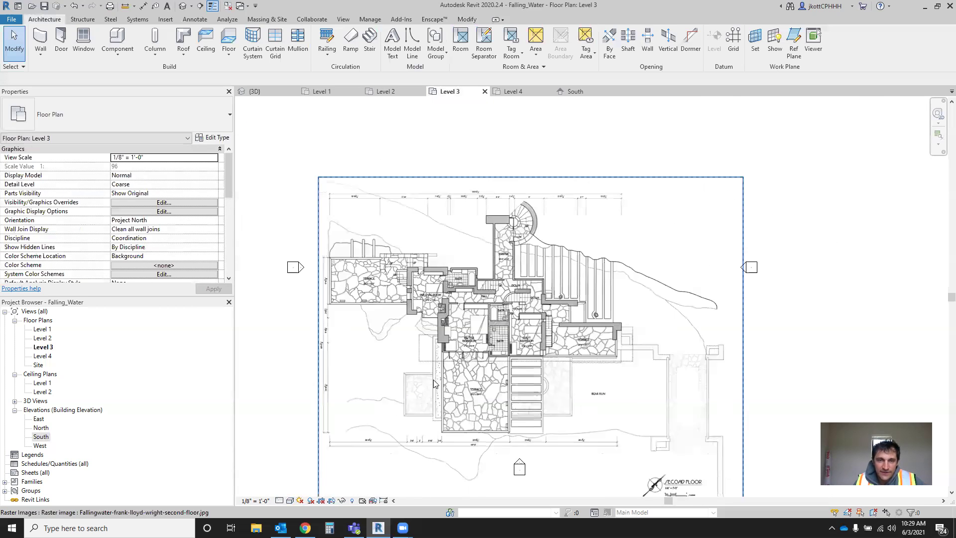
pyautogui.scroll(3, 438, 386)
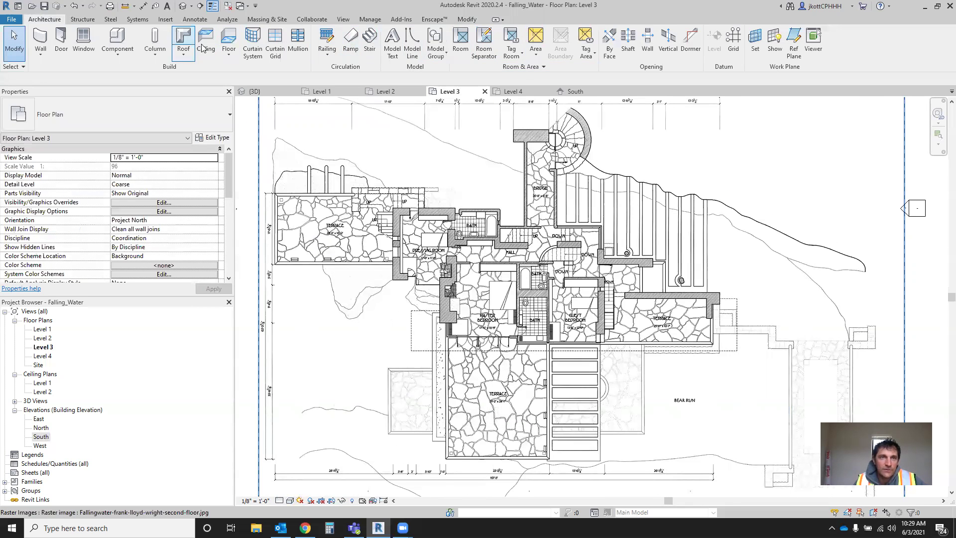
pyautogui.click(229, 40)
pyautogui.click(474, 32)
pyautogui.click(268, 188)
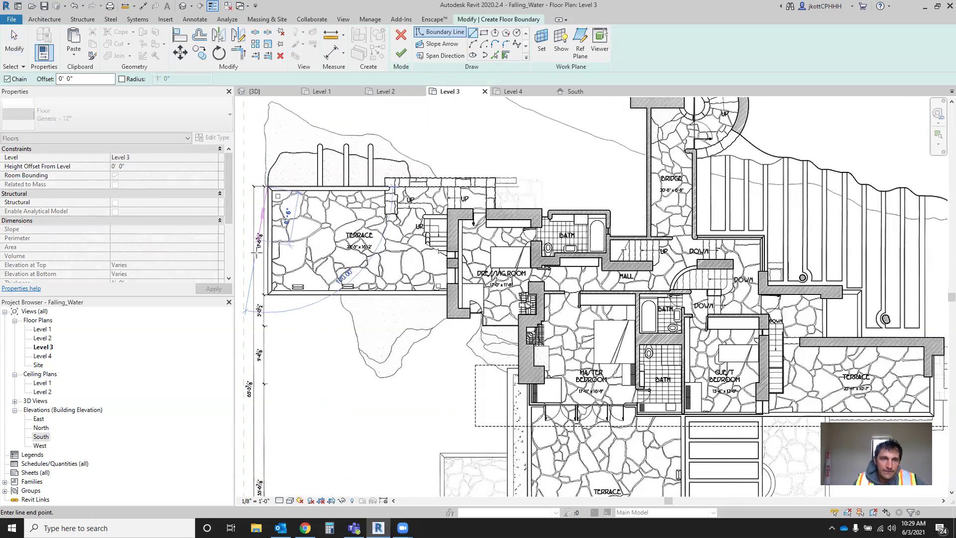
pyautogui.click(268, 294)
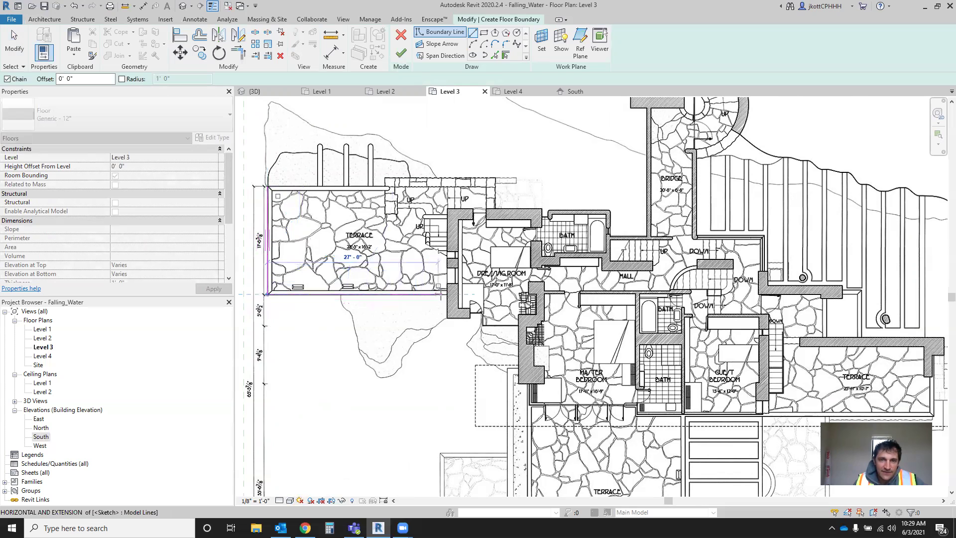
# - Trace the Level 3 boundary along the terrace's lower edge, around the dressing room's lower wall and down the fireplace masonry's outer face
pyautogui.click(460, 294)
pyautogui.click(460, 319)
pyautogui.click(483, 319)
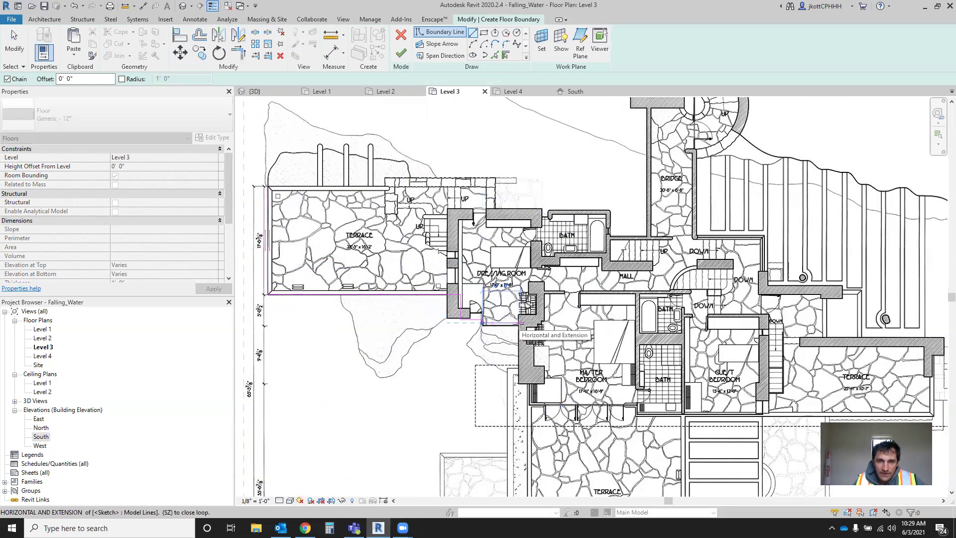
pyautogui.scroll(-3, 518, 371)
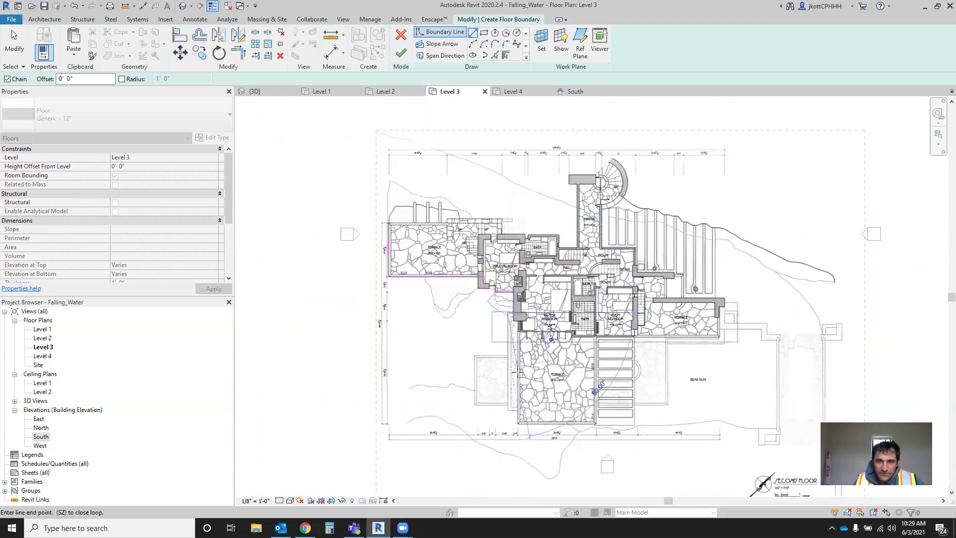
pyautogui.scroll(5, 532, 330)
# - Undo the last boundary segment beside the planter strip and stretch the fireplace line to the masonry's lower corner, about 9'-6" long
pyautogui.press('Escape')
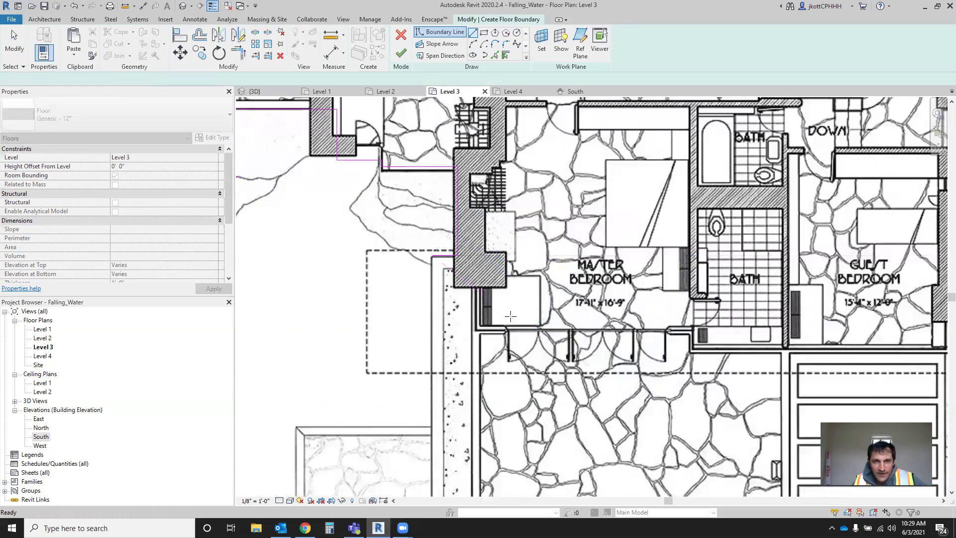
pyautogui.hotkey('ctrl', 'z')
pyautogui.scroll(5, 530, 408)
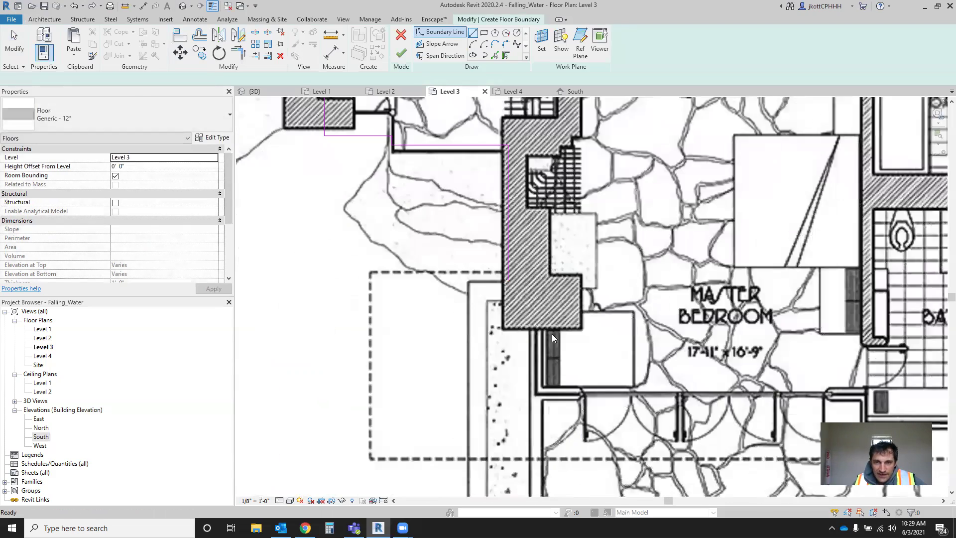
pyautogui.press('Escape')
pyautogui.click(507, 281)
pyautogui.press('Escape')
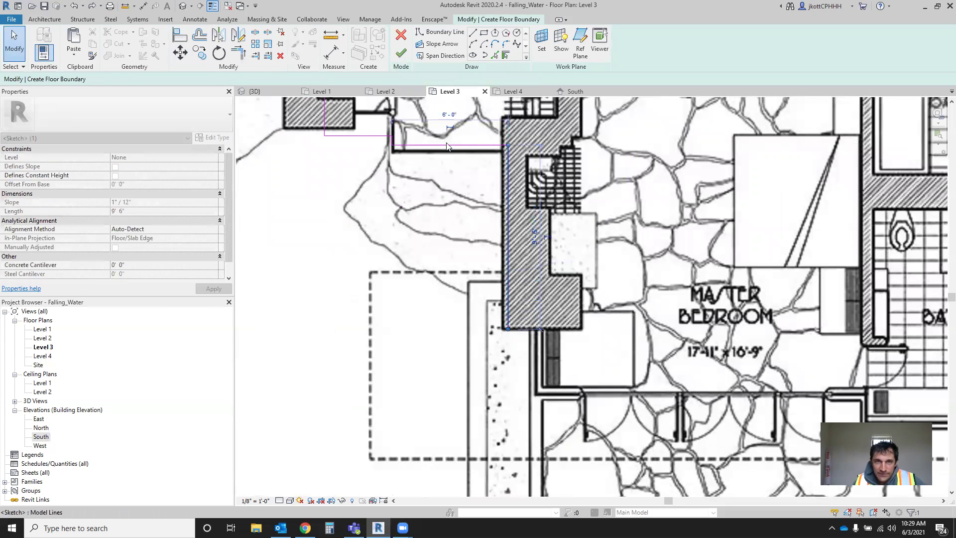
# - Continue the Level 3 boundary from the masonry's lower corner down the large terrace's outer side and along its lower edge
pyautogui.press('l')
pyautogui.press('i')
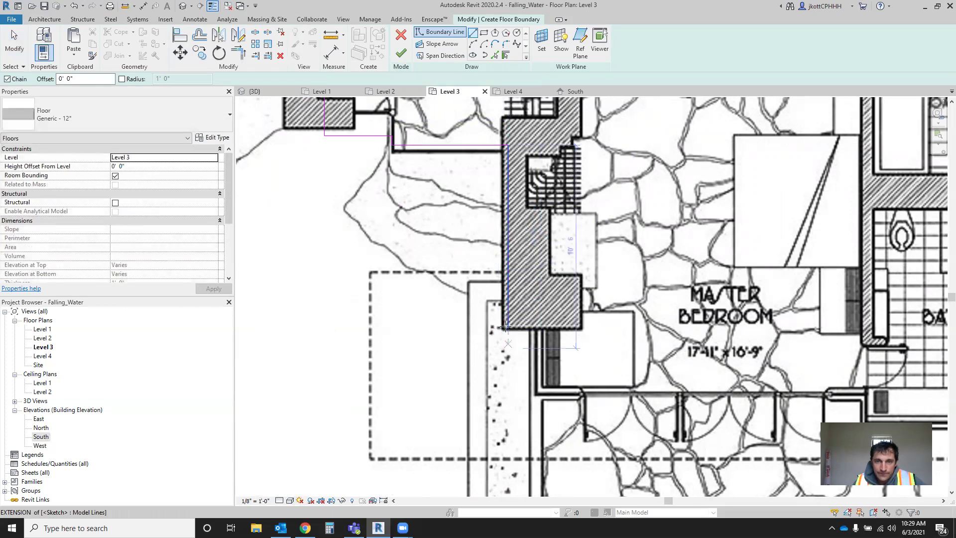
pyautogui.click(505, 327)
pyautogui.scroll(-5, 506, 326)
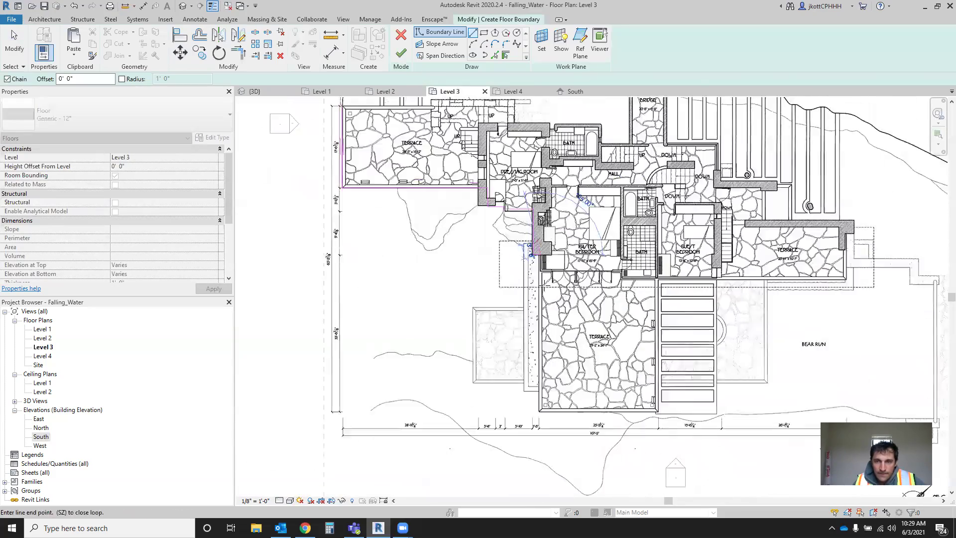
pyautogui.scroll(3, 552, 441)
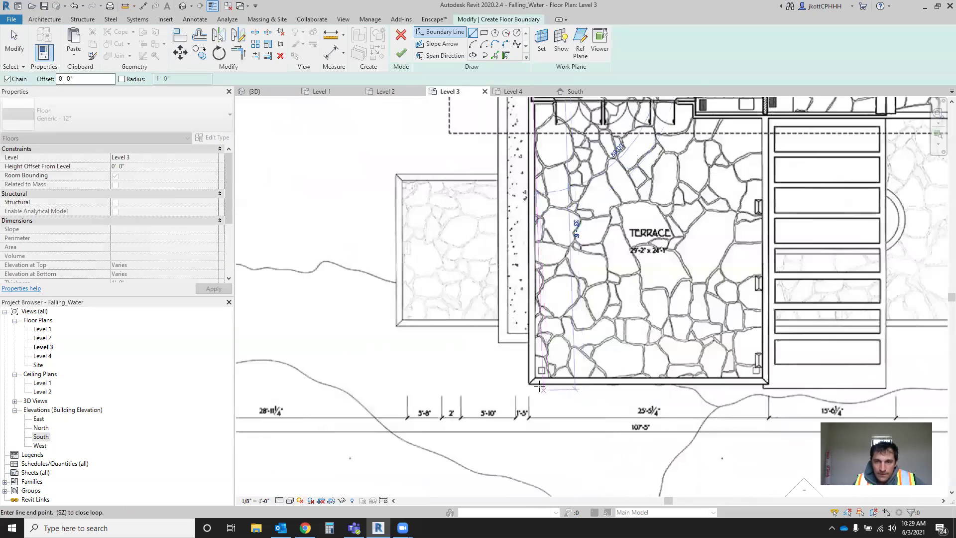
pyautogui.click(765, 380)
pyautogui.scroll(-4, 764, 379)
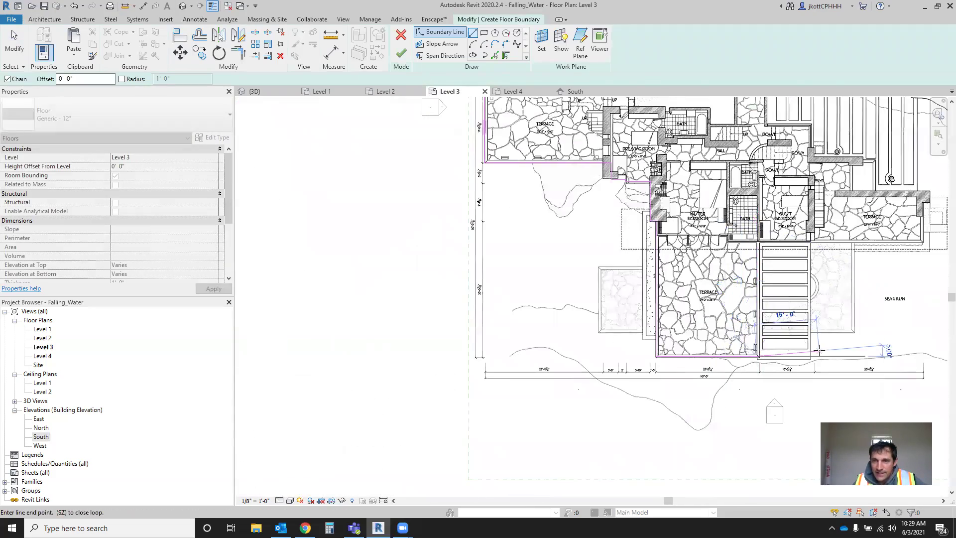
# - Trace the boundary across the trellis's lower end and up its outer side to the guest bedroom's lower wall line
pyautogui.scroll(3, 819, 350)
pyautogui.click(802, 361)
pyautogui.click(799, 159)
pyautogui.scroll(-5, 787, 199)
pyautogui.scroll(3, 774, 233)
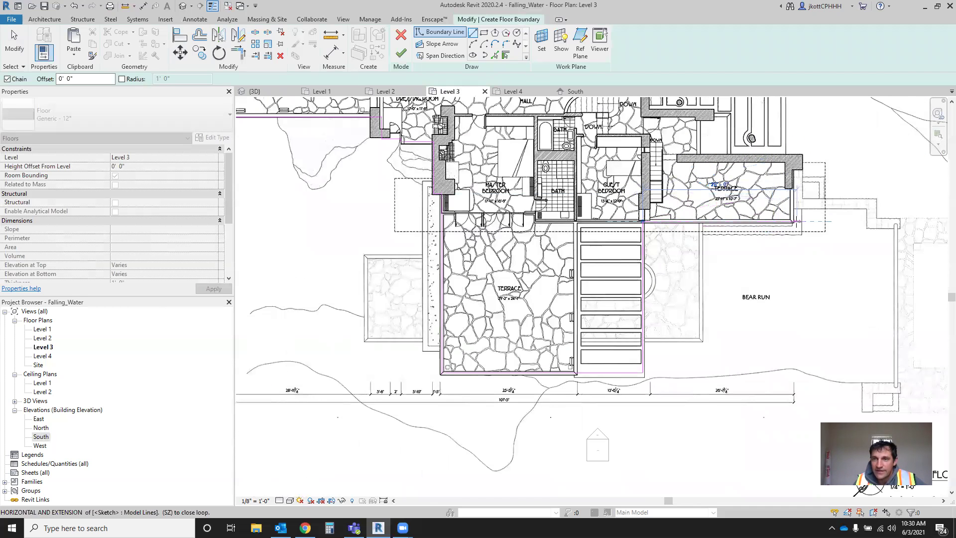
# - Trace the boundary around the guest terrace with an end about 11'-6" long, back along its upper wall and up to the stair wall
pyautogui.click(793, 222)
pyautogui.click(792, 157)
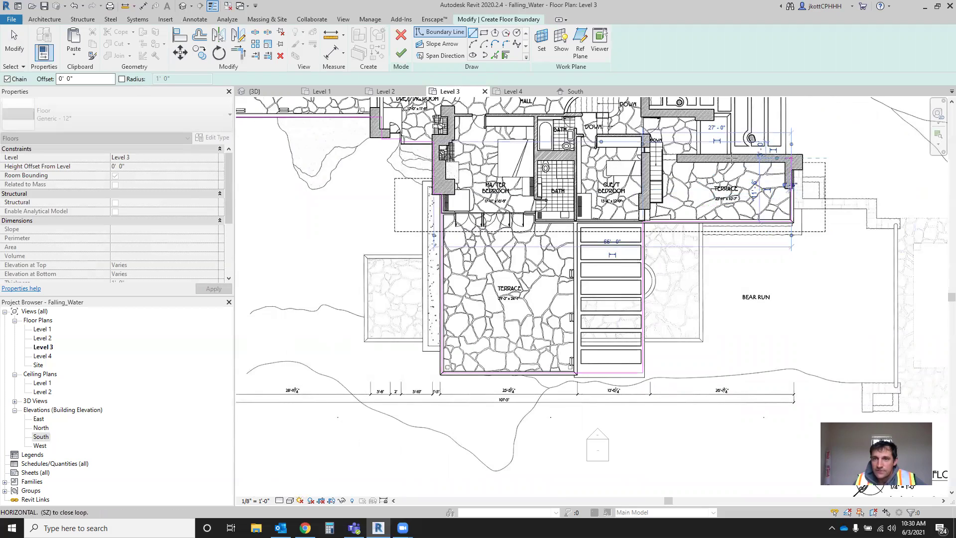
pyautogui.click(701, 158)
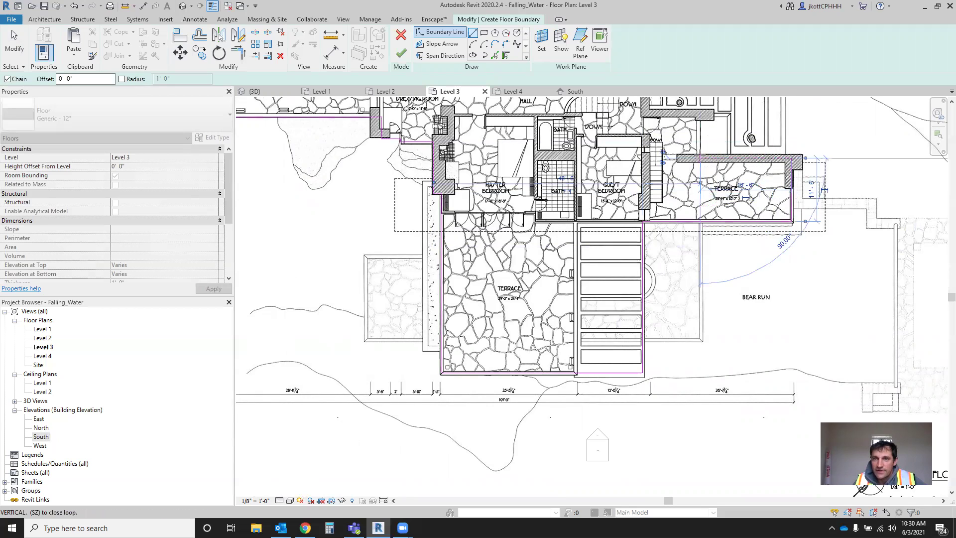
pyautogui.click(701, 116)
pyautogui.click(643, 117)
pyautogui.scroll(-6, 652, 252)
pyautogui.scroll(7, 653, 194)
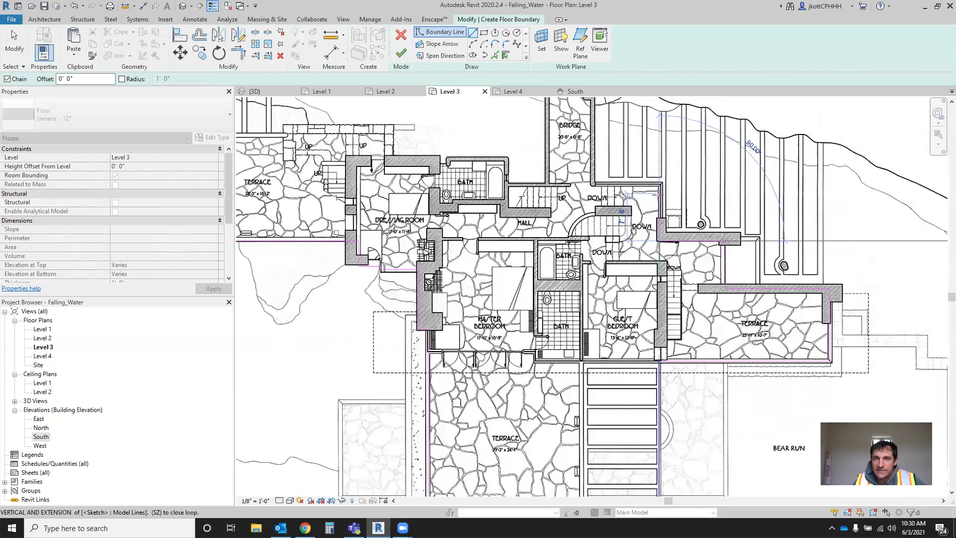
pyautogui.scroll(-3, 658, 188)
pyautogui.scroll(5, 658, 187)
pyautogui.press('Escape')
pyautogui.press('Escape')
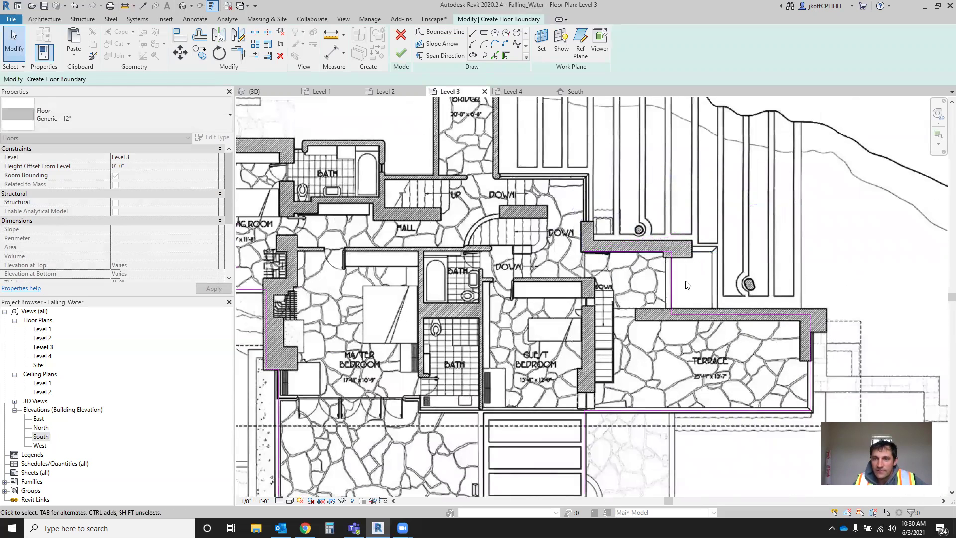
# - Move the short vertical boundary line above the guest terrace outward to the outermost driveway trellis beam
pyautogui.click(672, 277)
pyautogui.moveTo(777, 284); pyautogui.dragTo(793, 283)
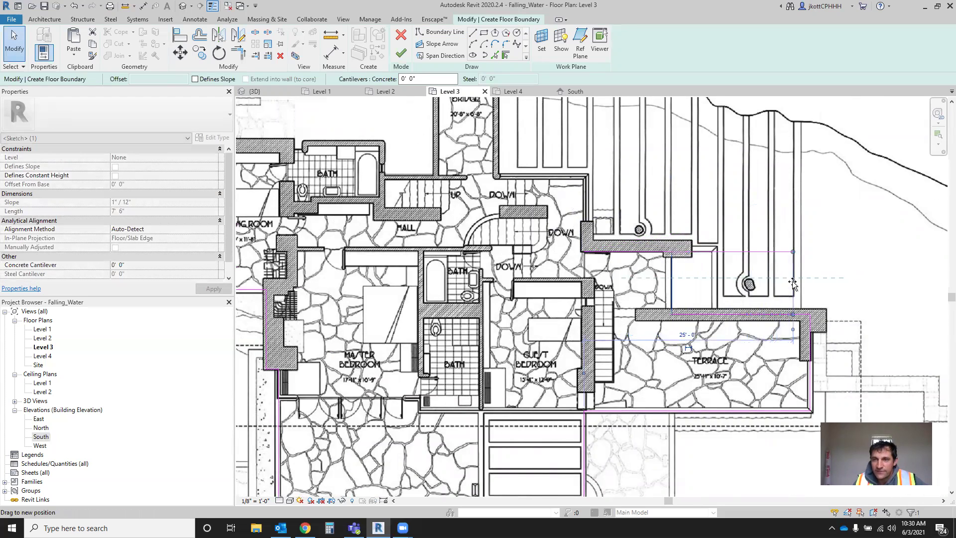
pyautogui.click(747, 271)
# - Raise the horizontal boundary line above the driveway trellis beams and stretch its free end to the spiral stair's outer edge
pyautogui.click(727, 252)
pyautogui.moveTo(726, 252); pyautogui.dragTo(725, 99)
pyautogui.scroll(-1, 737, 247)
pyautogui.moveTo(737, 246); pyautogui.dragTo(749, 331, button='middle')
pyautogui.moveTo(723, 221); pyautogui.dragTo(720, 193)
pyautogui.click(708, 172)
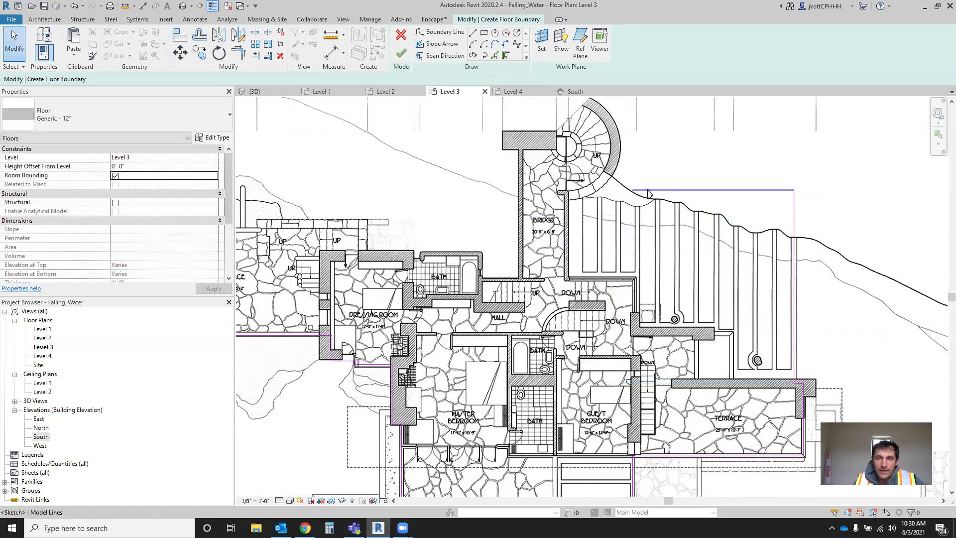
pyautogui.click(646, 190)
pyautogui.moveTo(633, 190); pyautogui.dragTo(601, 190)
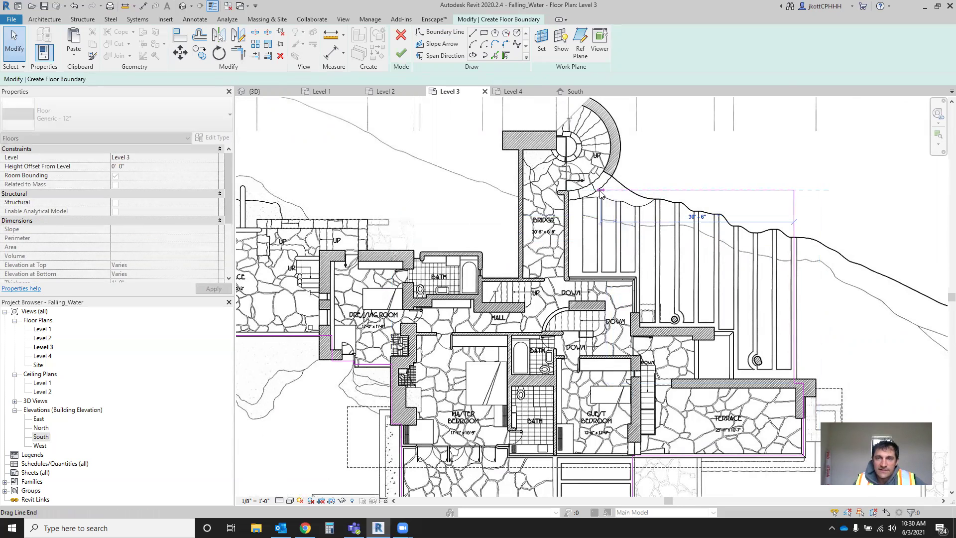
# - Draw a three-point arc boundary along the outside of the spiral stair's curved wall, starting at the end of the raised line
pyautogui.click(473, 45)
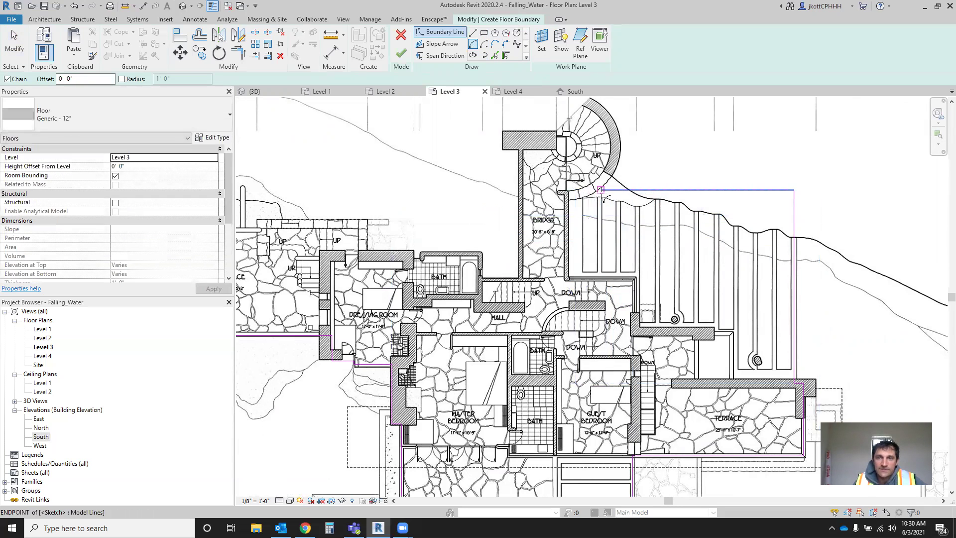
pyautogui.click(601, 191)
pyautogui.click(587, 100)
pyautogui.click(619, 131)
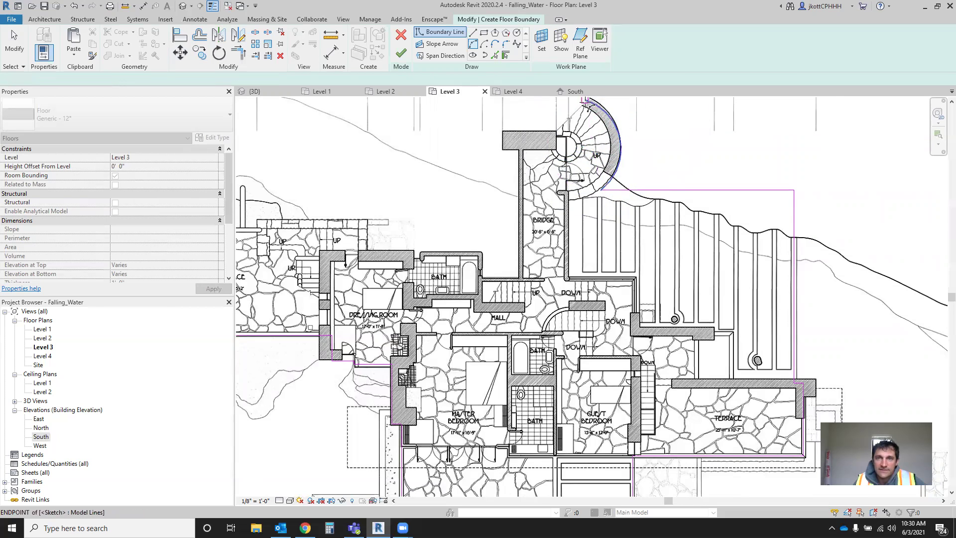
pyautogui.press('Escape')
pyautogui.scroll(-1, 568, 254)
pyautogui.scroll(2, 567, 148)
pyautogui.press('Escape')
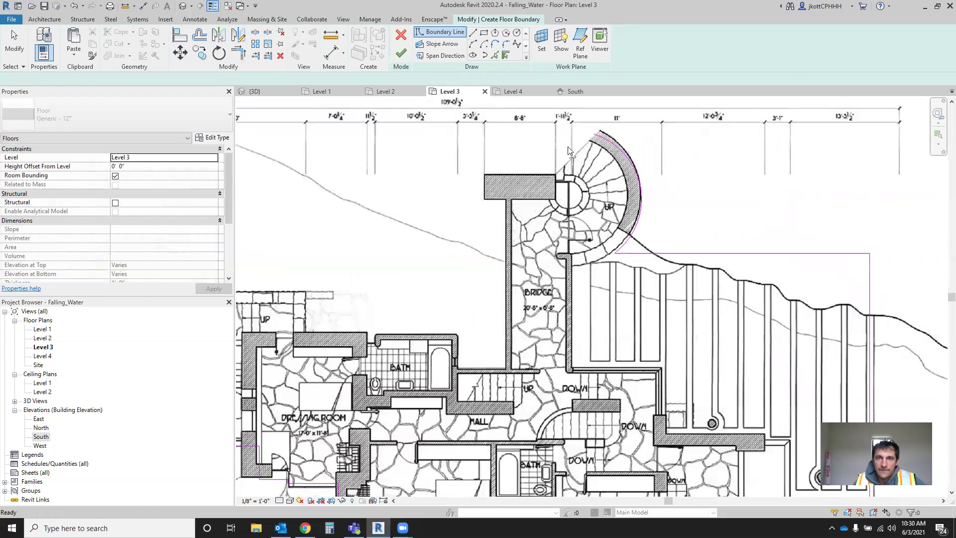
# - Trace straight boundary lines from the arc's upper end past the bridge head, down the bridge's outer side and around the bath wall
pyautogui.click(473, 34)
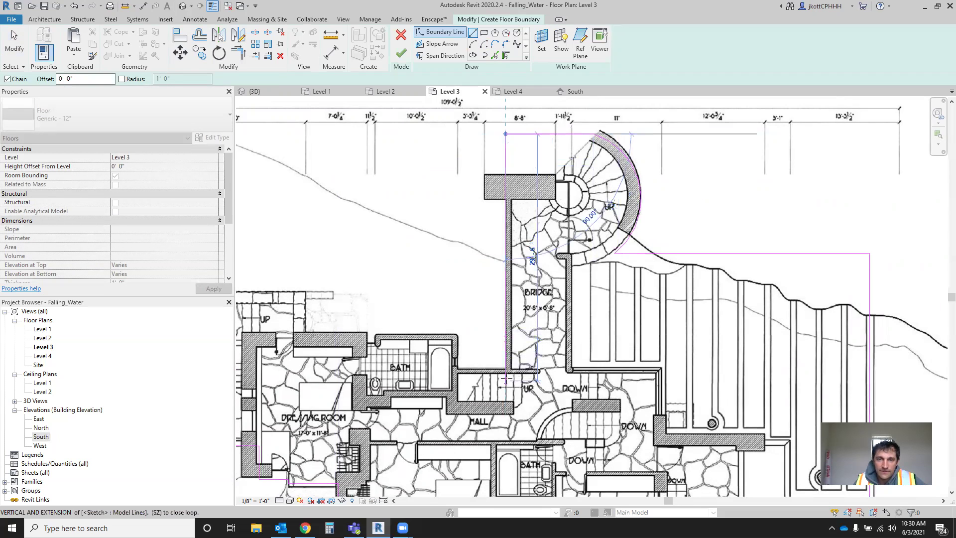
pyautogui.click(505, 372)
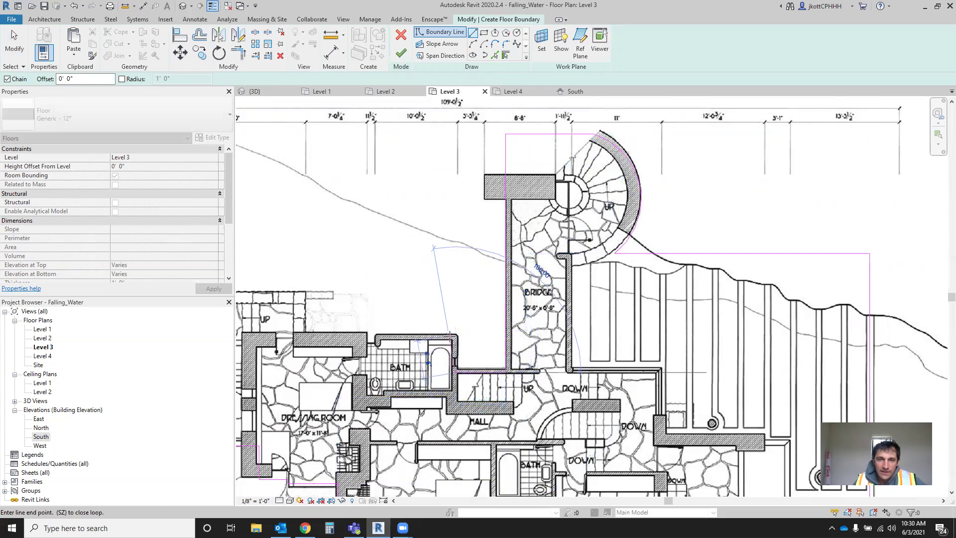
pyautogui.scroll(-3, 462, 338)
pyautogui.scroll(3, 421, 339)
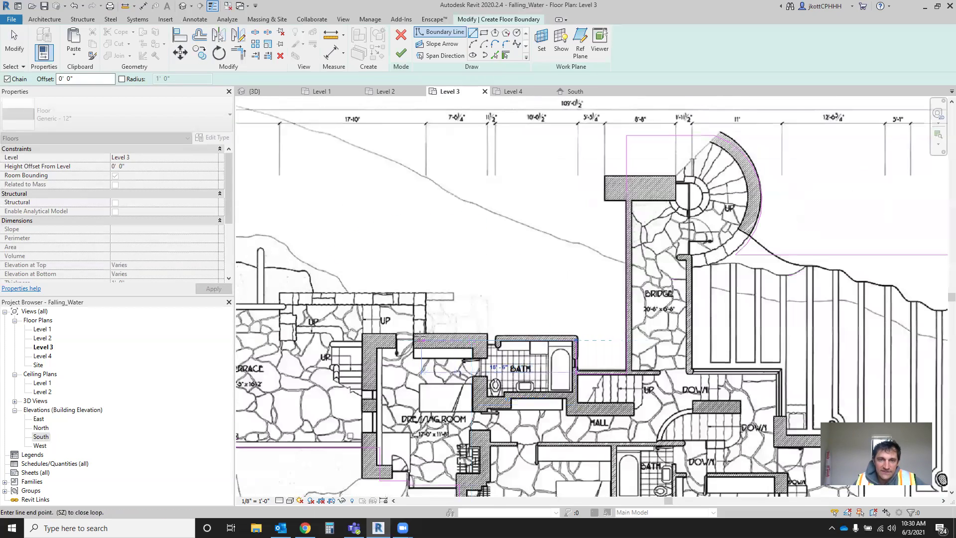
# - Trace the boundary past the dressing room and exterior steps and along the terrace's upper edge, closing the loop at the terrace corner
pyautogui.scroll(-3, 378, 299)
pyautogui.scroll(2, 335, 300)
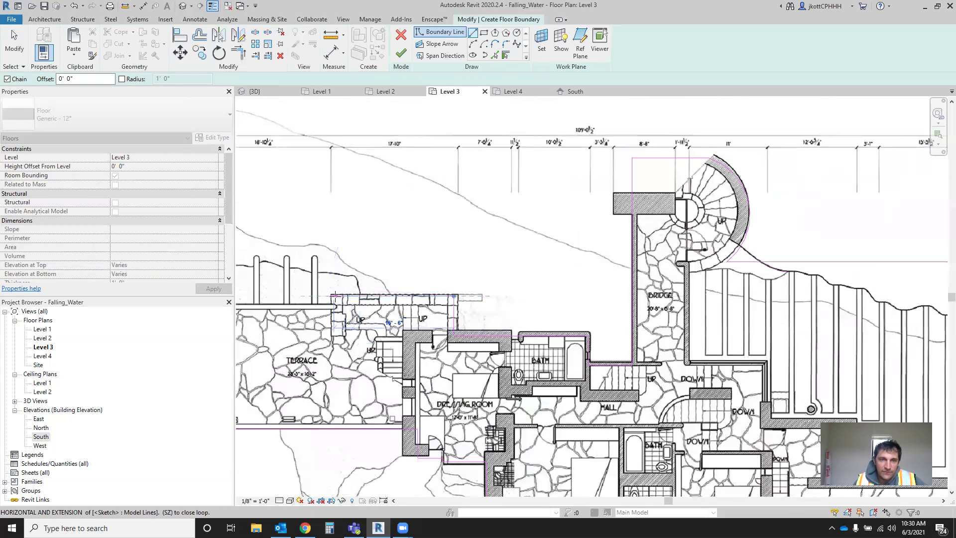
pyautogui.scroll(-3, 334, 300)
pyautogui.scroll(4, 271, 309)
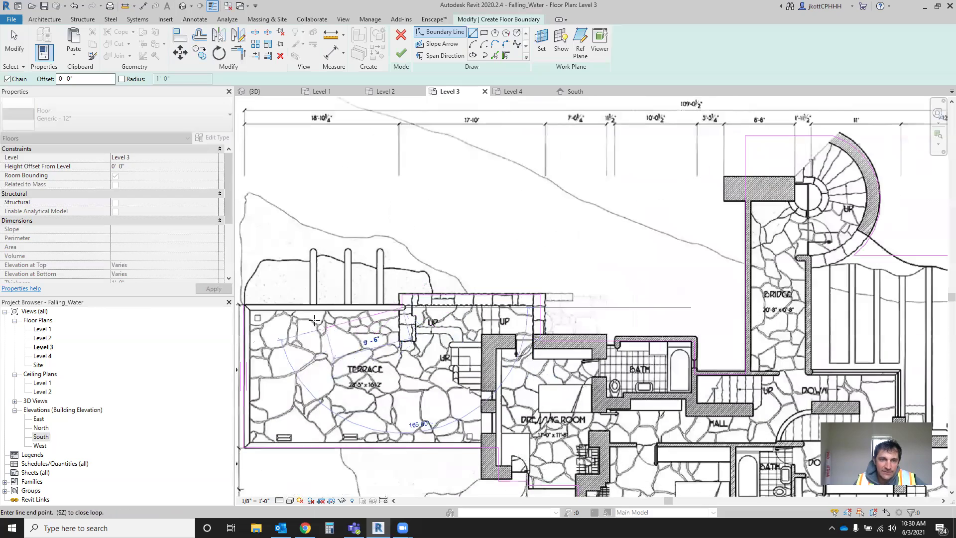
pyautogui.click(248, 306)
pyautogui.press('Escape')
pyautogui.press('Escape')
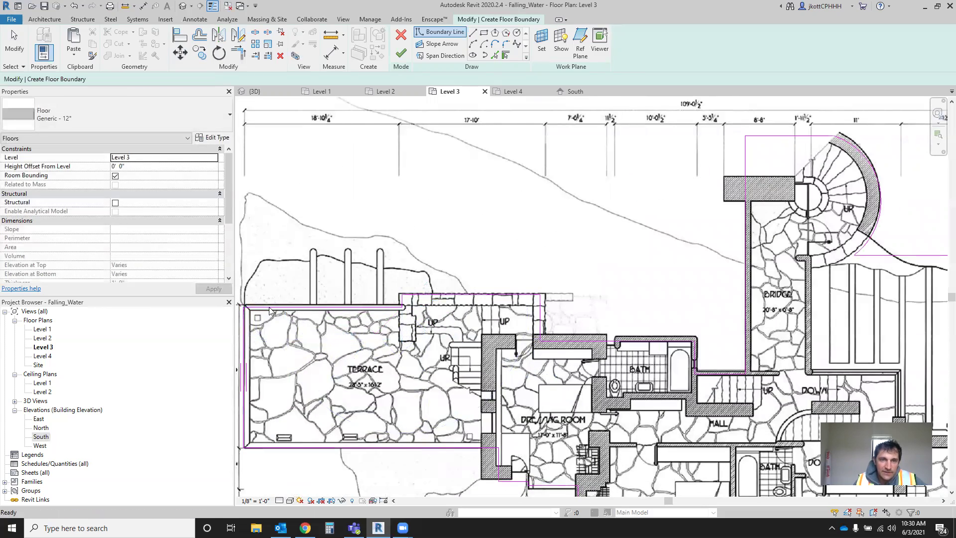
# - Draw a rectangular boundary about 2'-6" deep over the first trellis opening below the guest bedroom
pyautogui.scroll(3, 311, 271)
pyautogui.scroll(-5, 411, 269)
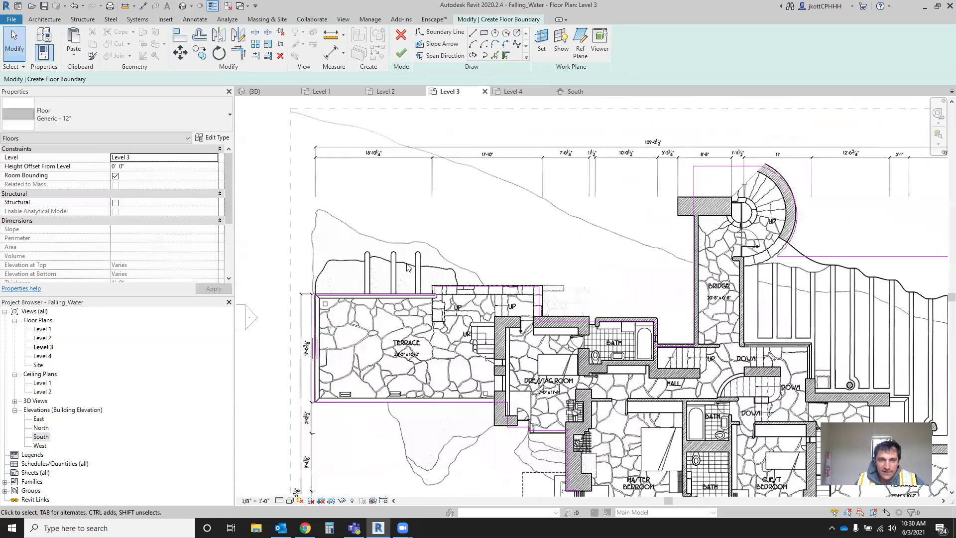
pyautogui.scroll(-2, 361, 238)
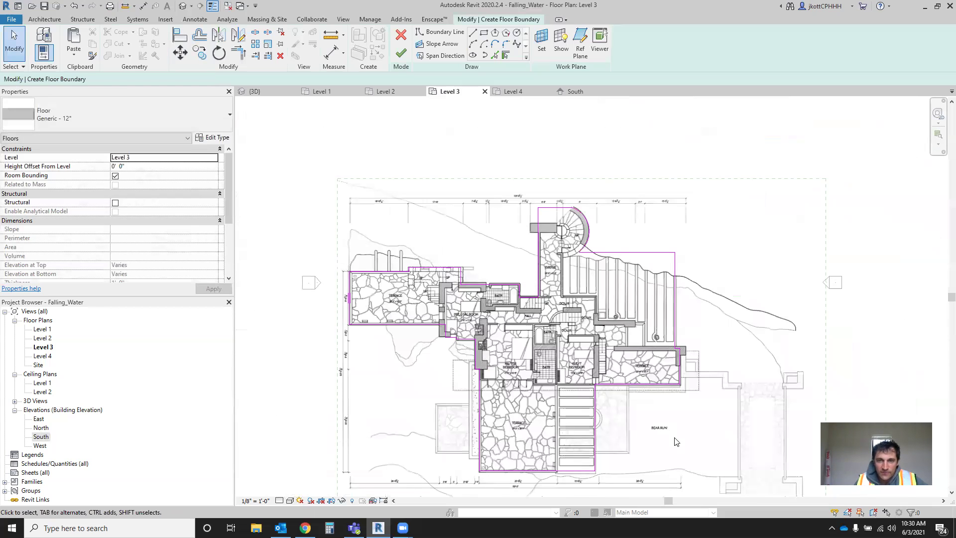
pyautogui.scroll(5, 675, 441)
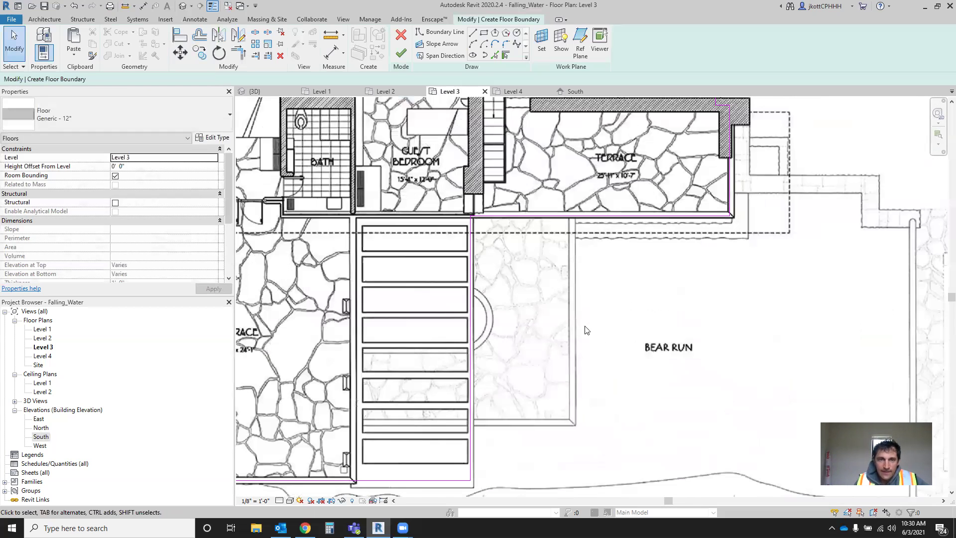
pyautogui.scroll(3, 367, 243)
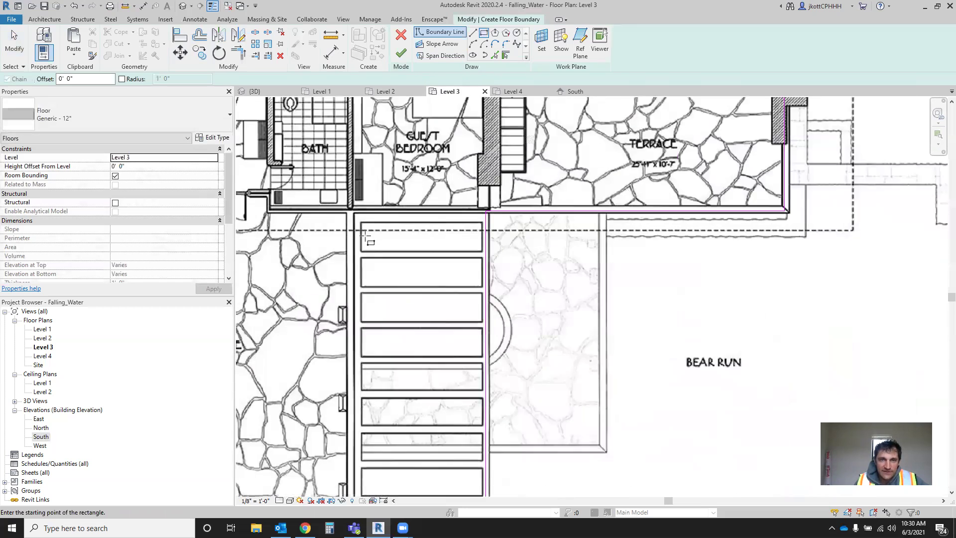
pyautogui.click(359, 212)
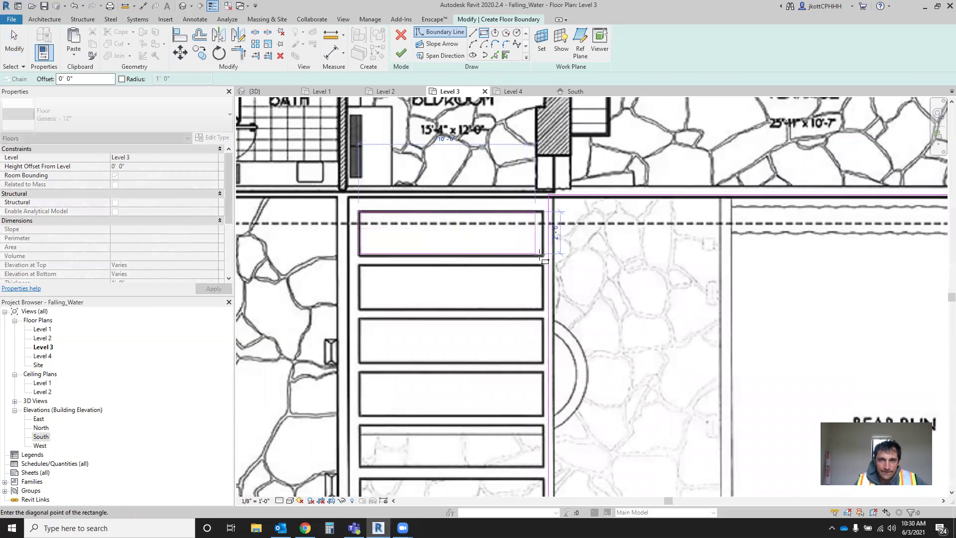
pyautogui.press('Escape')
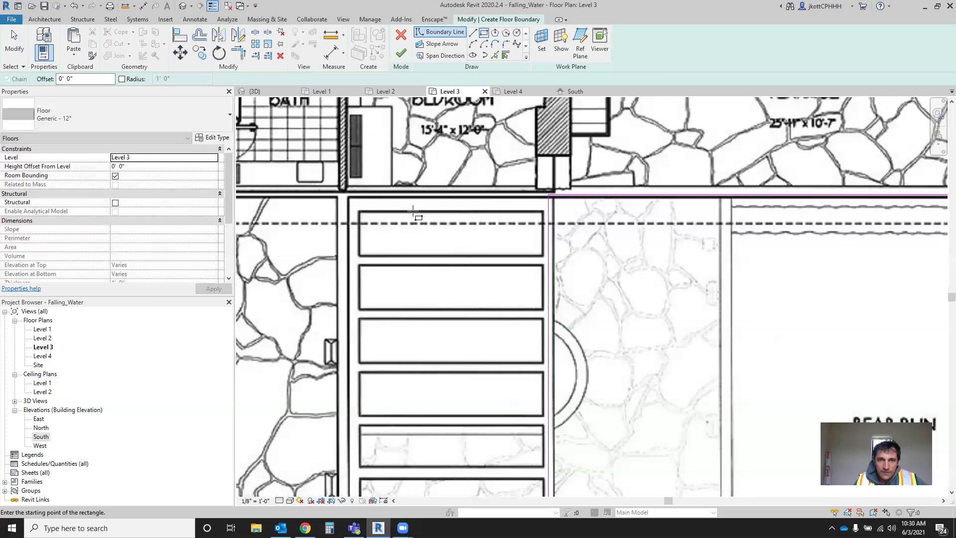
pyautogui.click(360, 212)
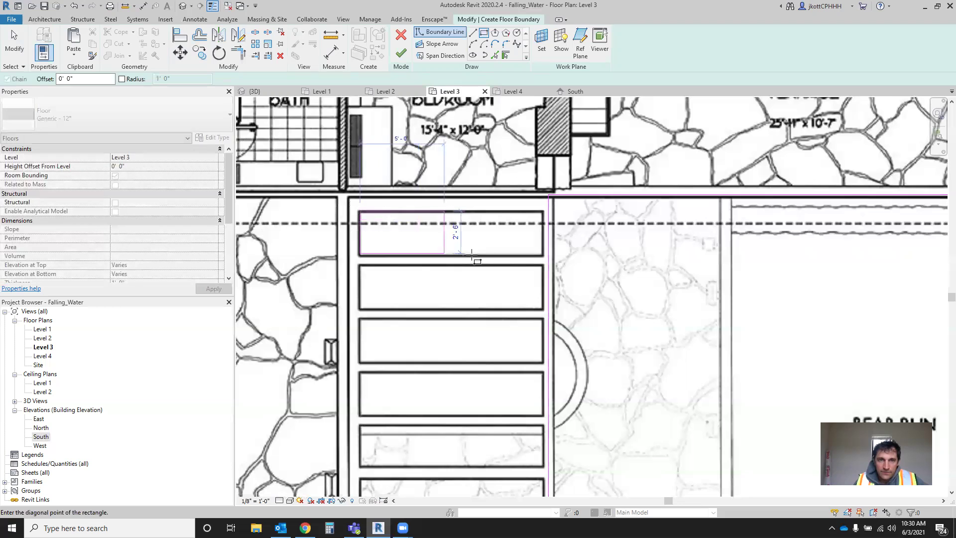
pyautogui.click(542, 254)
pyautogui.press('Escape')
pyautogui.press('Escape')
pyautogui.scroll(2, 352, 208)
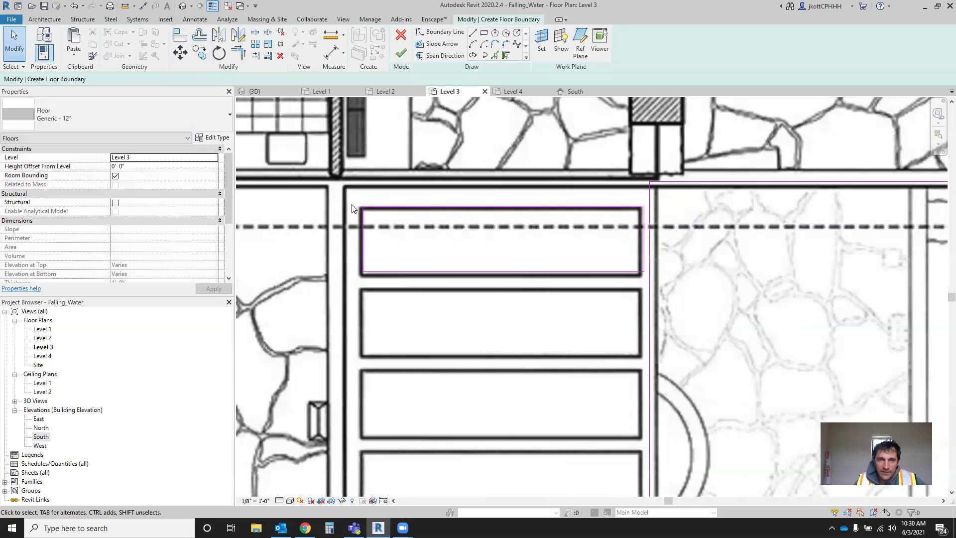
# - Copy the rectangular opening straight down onto the second trellis opening
pyautogui.click(649, 285)
pyautogui.press('m')
pyautogui.press('v')
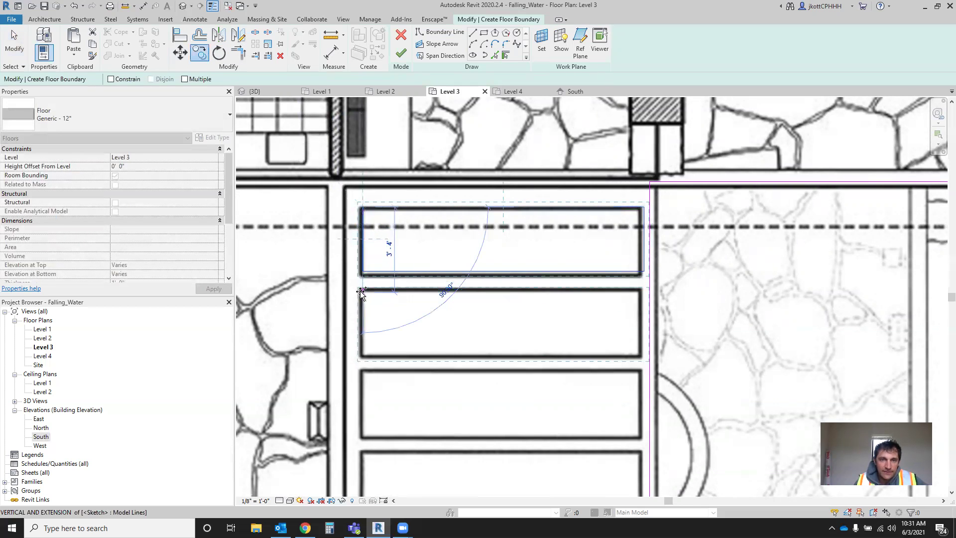
pyautogui.click(361, 294)
# - Copy the second rectangle repeatedly, with multiple copies enabled, onto the six remaining trellis openings down to the terrace's lower edge
pyautogui.click(200, 55)
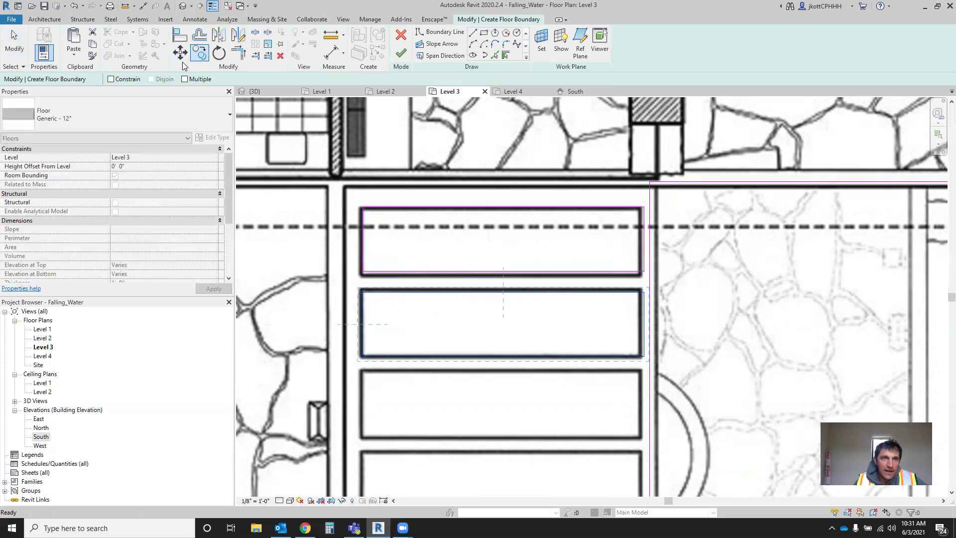
pyautogui.click(362, 291)
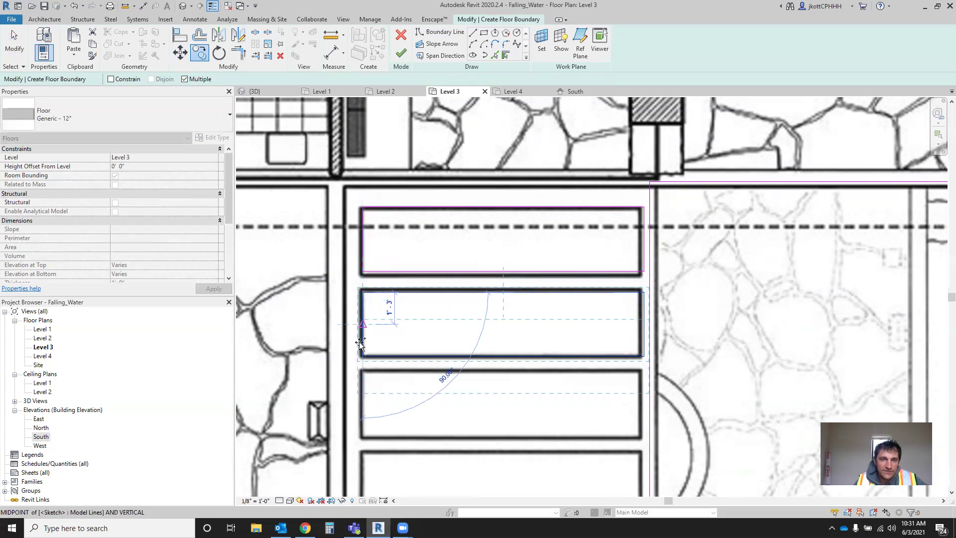
pyautogui.click(363, 372)
pyautogui.scroll(-1, 369, 374)
pyautogui.click(361, 364)
pyautogui.scroll(-1, 364, 371)
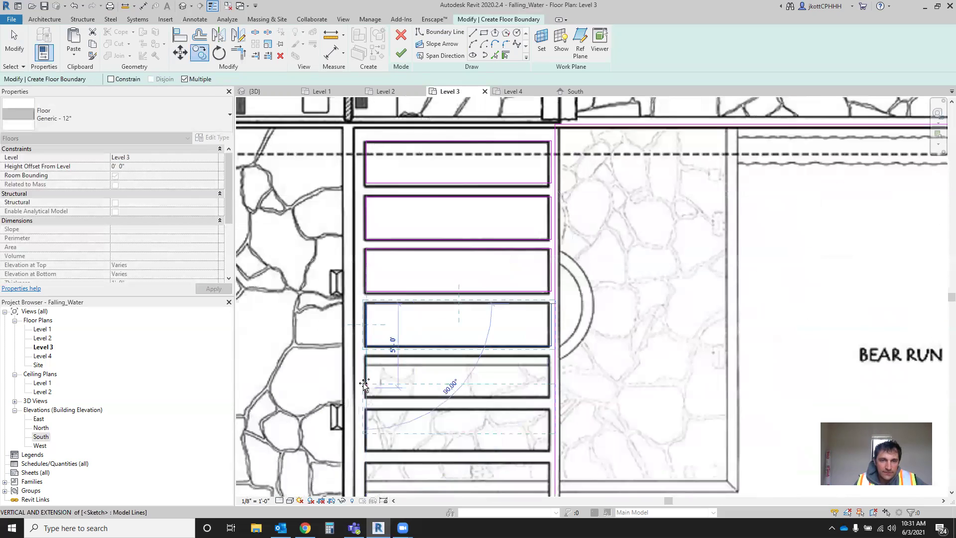
pyautogui.click(365, 356)
pyautogui.scroll(-2, 368, 361)
pyautogui.scroll(2, 372, 364)
pyautogui.click(363, 338)
pyautogui.click(362, 390)
pyautogui.click(361, 443)
pyautogui.press('Escape')
pyautogui.press('Escape')
# - Finish the Level 3 floor sketch and deselect the new slab
pyautogui.scroll(-2, 426, 319)
pyautogui.scroll(-3, 498, 259)
pyautogui.click(401, 53)
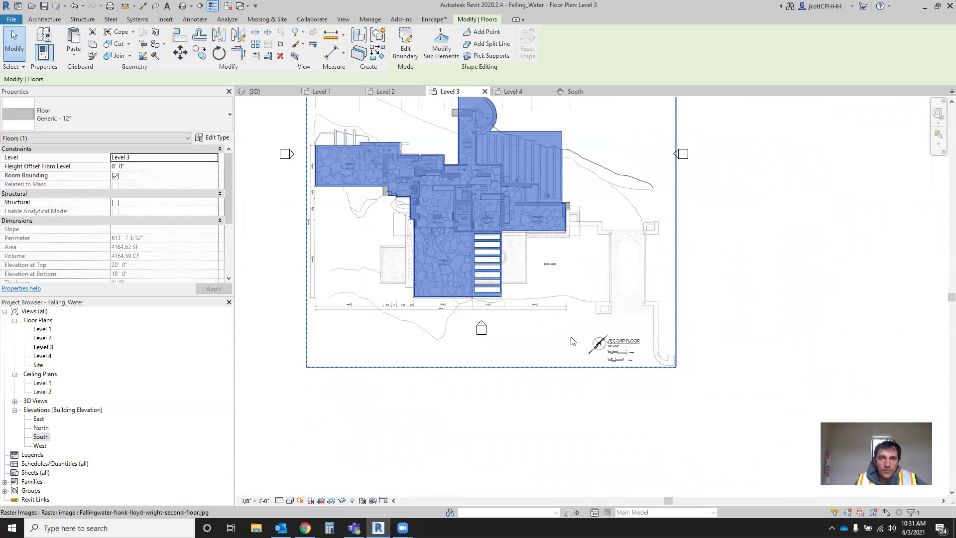
pyautogui.press('Escape')
pyautogui.scroll(3, 468, 150)
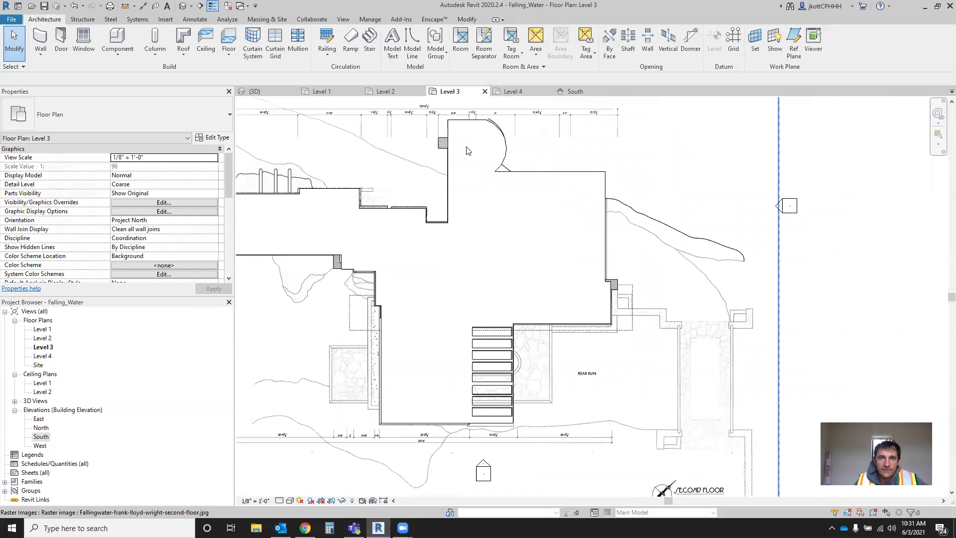
# - Check the finished slabs in the 3D view and examine the third-floor plan image on Level 4
pyautogui.click(254, 91)
pyautogui.keyDown('shift'); pyautogui.moveTo(498, 349); pyautogui.dragTo(451, 273, button='middle'); pyautogui.keyUp('shift')
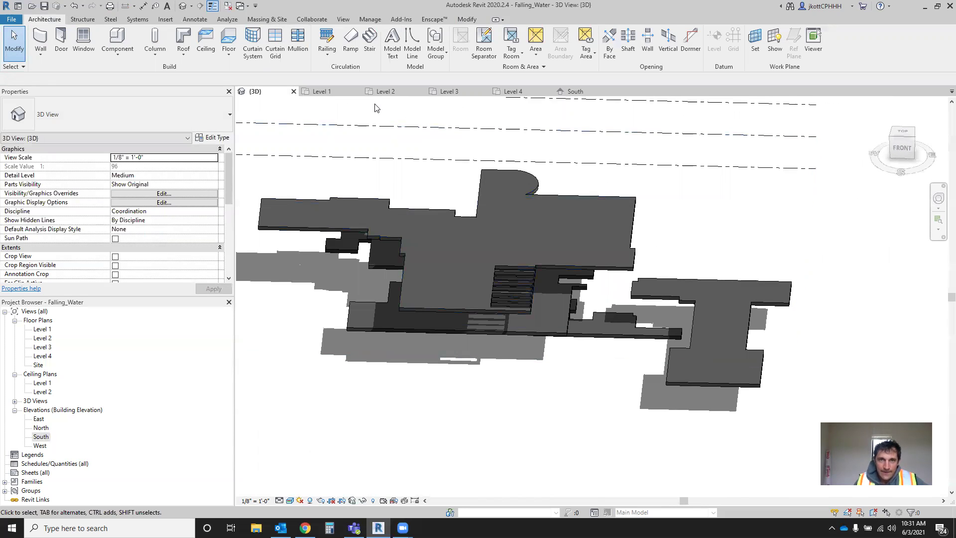
pyautogui.click(515, 98)
pyautogui.click(515, 93)
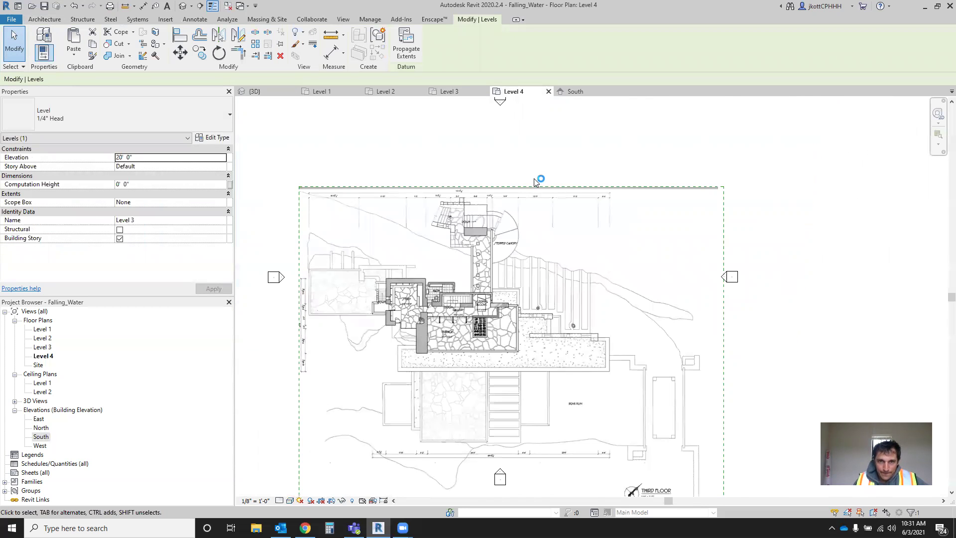
pyautogui.scroll(3, 462, 257)
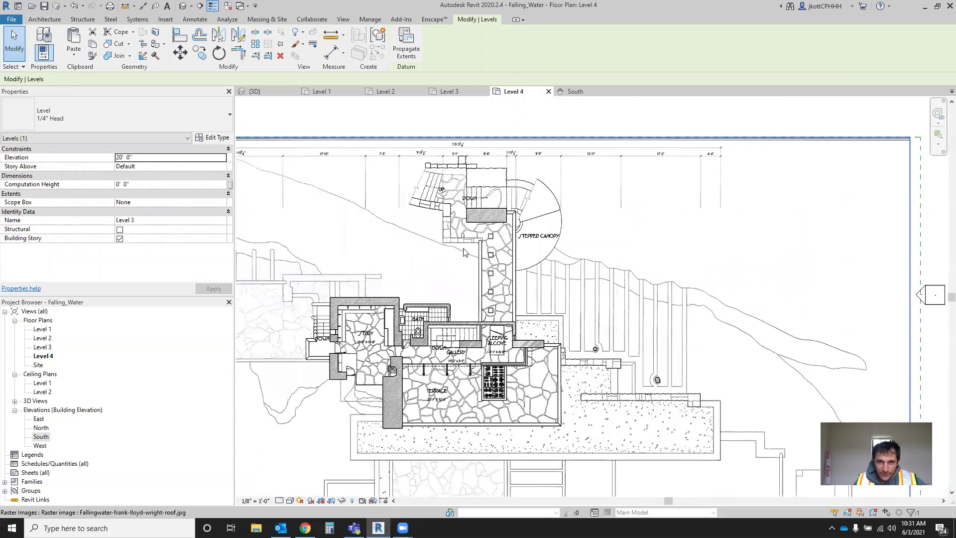
pyautogui.scroll(-2, 466, 256)
pyautogui.scroll(3, 543, 363)
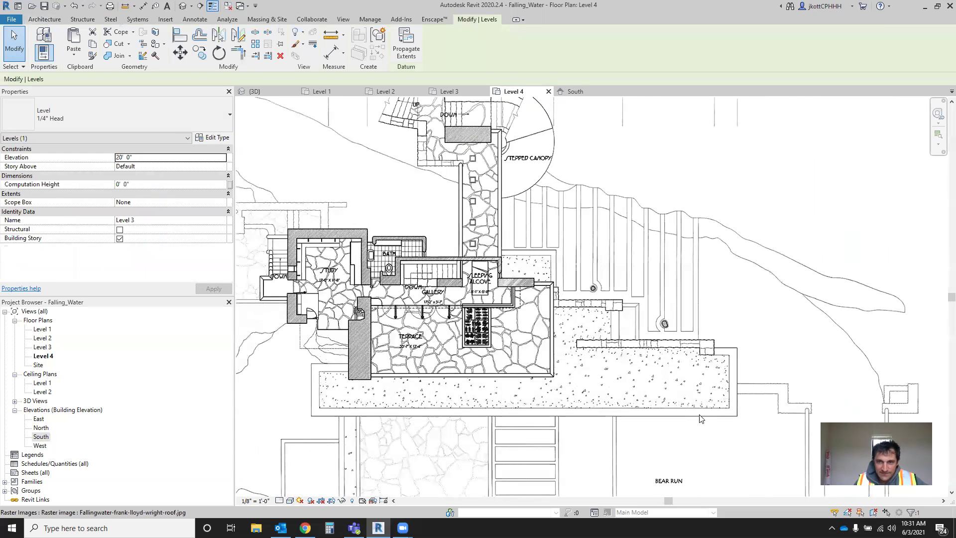
pyautogui.scroll(-2, 592, 337)
pyautogui.scroll(3, 513, 229)
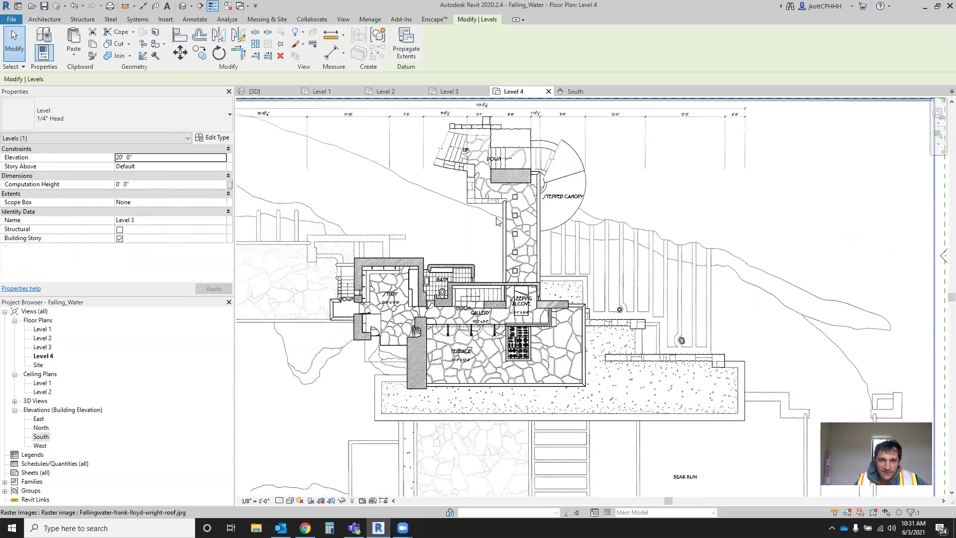
pyautogui.scroll(-2, 491, 218)
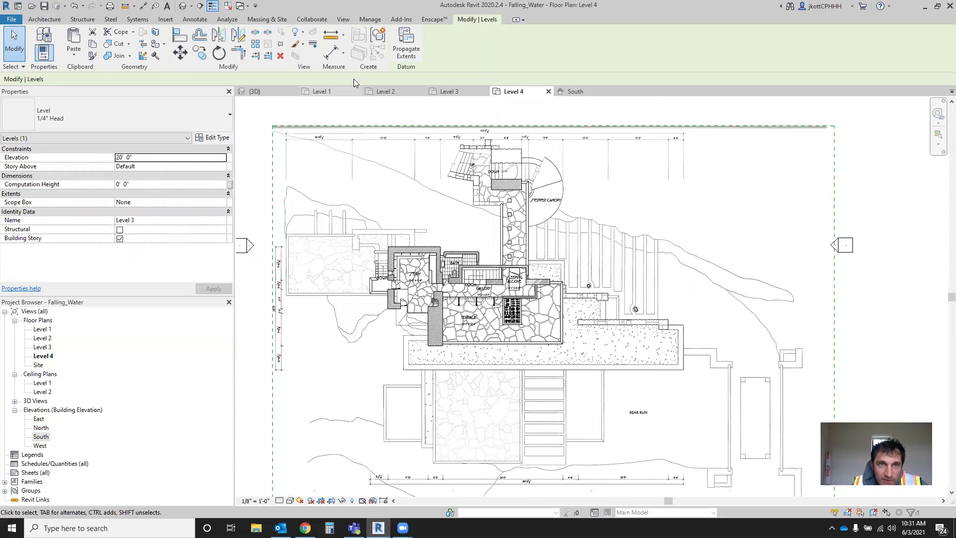
# - Start a Level 4 floor and trace its boundary from the study's upper-left corner around the exterior stair to the study's lower-left corner
pyautogui.click(39, 20)
pyautogui.click(228, 40)
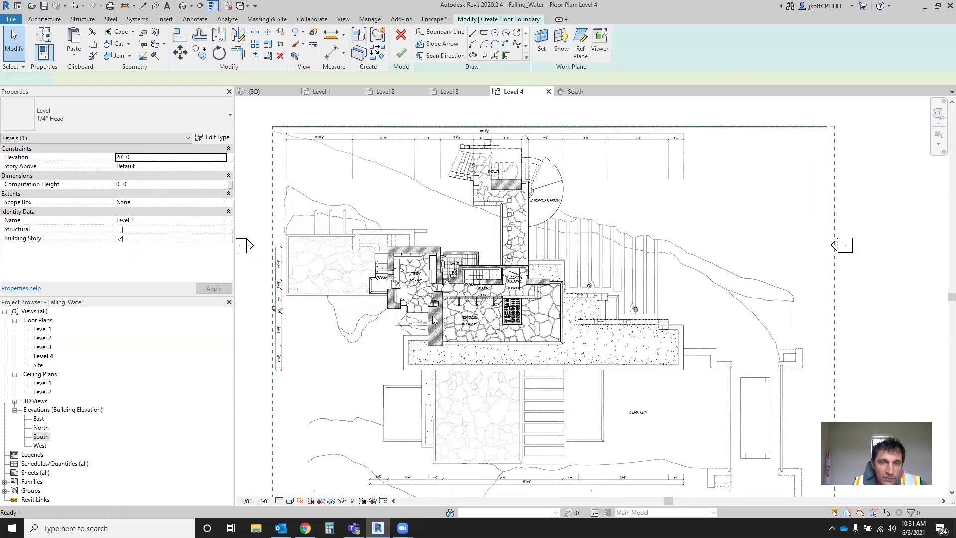
pyautogui.scroll(2, 427, 290)
pyautogui.click(472, 31)
pyautogui.scroll(1, 373, 251)
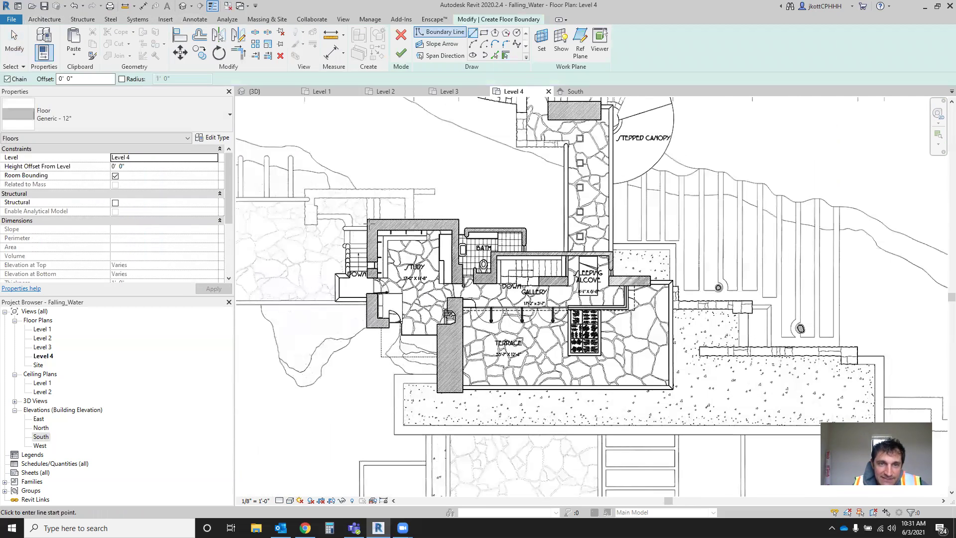
pyautogui.click(366, 218)
pyautogui.click(366, 227)
pyautogui.click(346, 228)
pyautogui.click(347, 275)
pyautogui.click(334, 275)
pyautogui.click(334, 300)
pyautogui.click(366, 300)
pyautogui.click(366, 326)
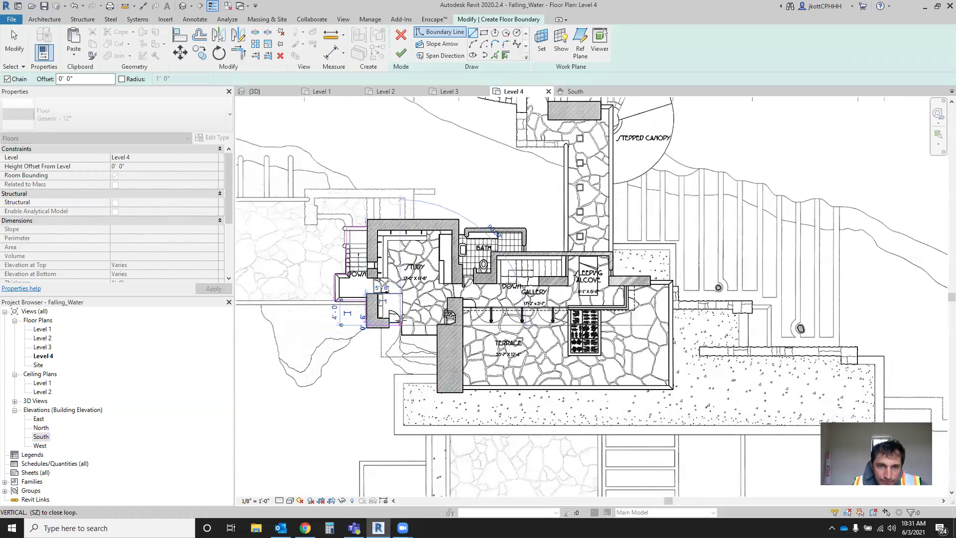
# - Continue the floor boundary along the study's lower edge, down the chimney wall and along the lower roof's left edge
pyautogui.click(399, 327)
pyautogui.click(400, 335)
pyautogui.click(441, 334)
pyautogui.click(441, 382)
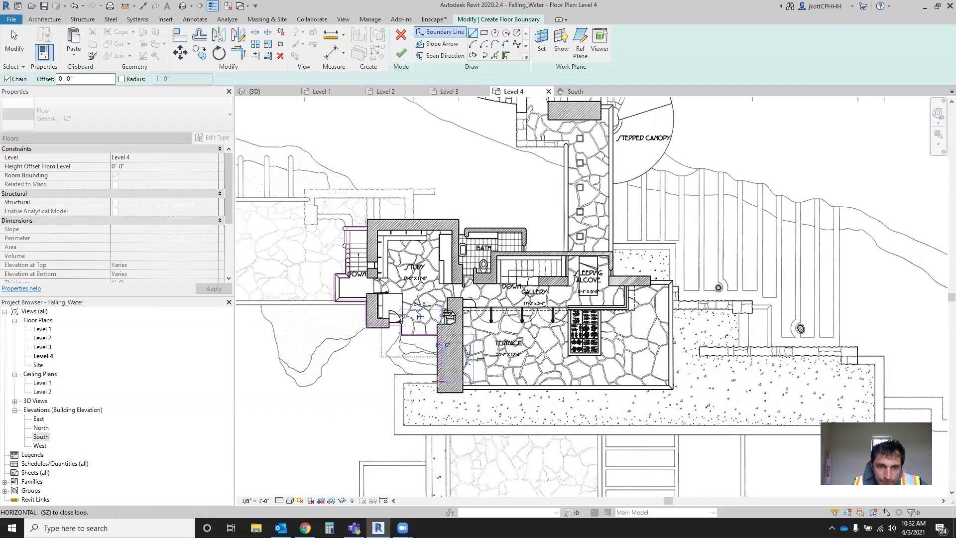
pyautogui.click(400, 382)
pyautogui.click(399, 432)
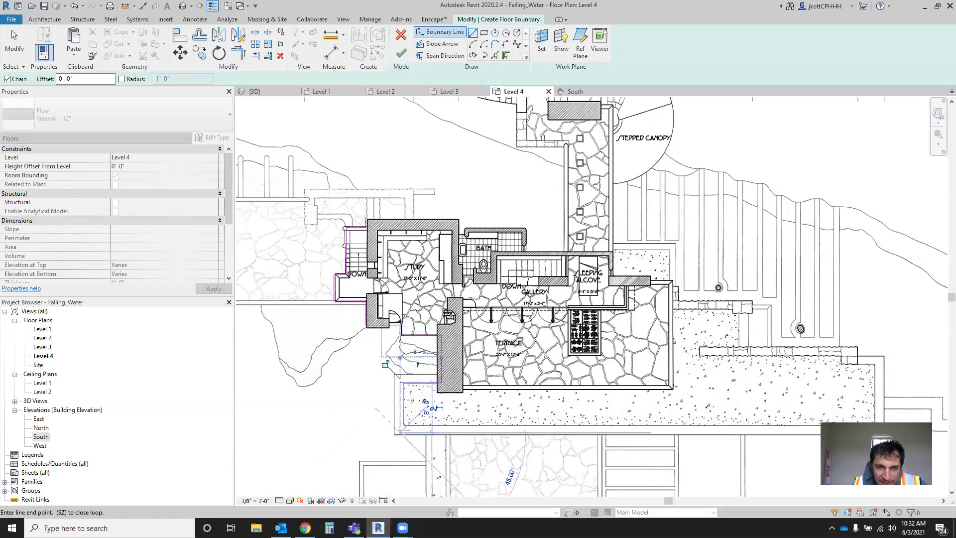
# - Trace the boundary along the lower roof's bottom edge, up its right end and back along the stepped upper edge to the terrace
pyautogui.scroll(-4, 403, 432)
pyautogui.scroll(3, 638, 437)
pyautogui.click(647, 424)
pyautogui.click(647, 360)
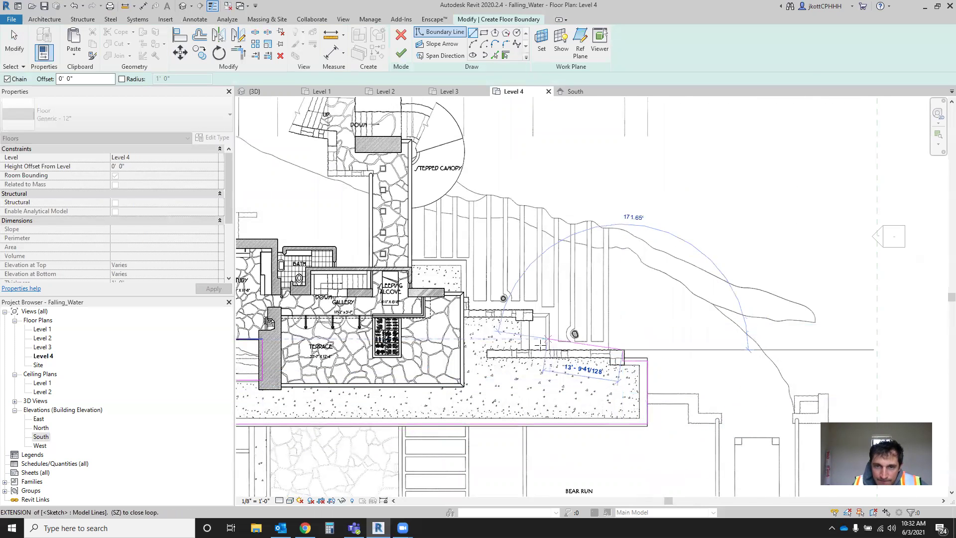
pyautogui.click(526, 351)
pyautogui.click(527, 309)
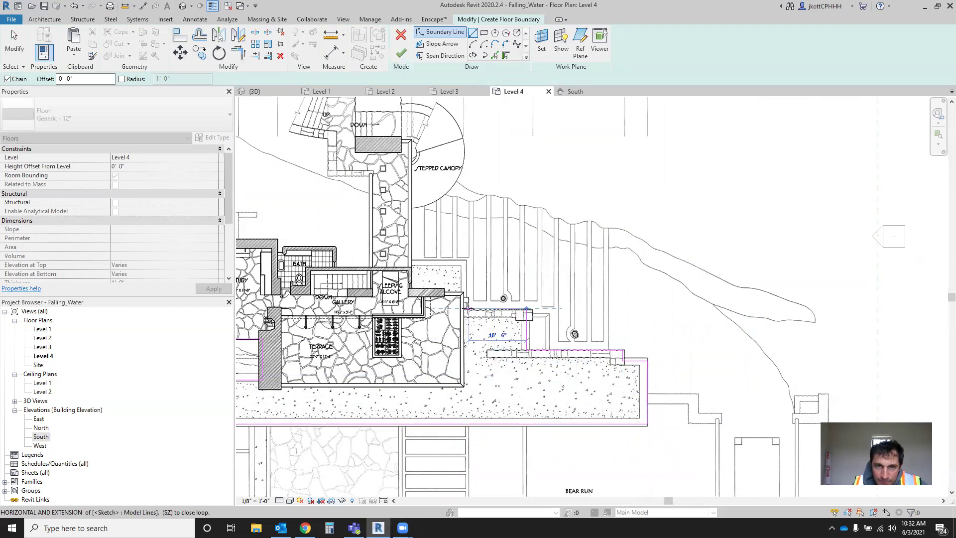
pyautogui.click(463, 308)
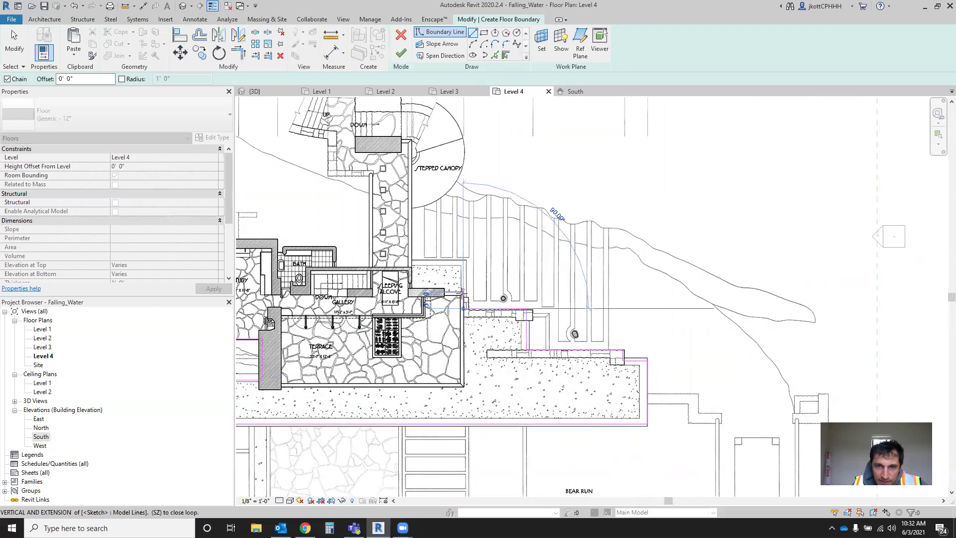
# - Trace the boundary up the walkway's right side, around the upper stair landing and back down the walkway's left side
pyautogui.click(464, 291)
pyautogui.click(410, 291)
pyautogui.click(409, 141)
pyautogui.moveTo(409, 142); pyautogui.dragTo(412, 171, button='middle')
pyautogui.click(358, 169)
pyautogui.click(290, 112)
pyautogui.click(290, 164)
pyautogui.click(331, 164)
pyautogui.click(331, 205)
pyautogui.click(373, 204)
pyautogui.click(373, 296)
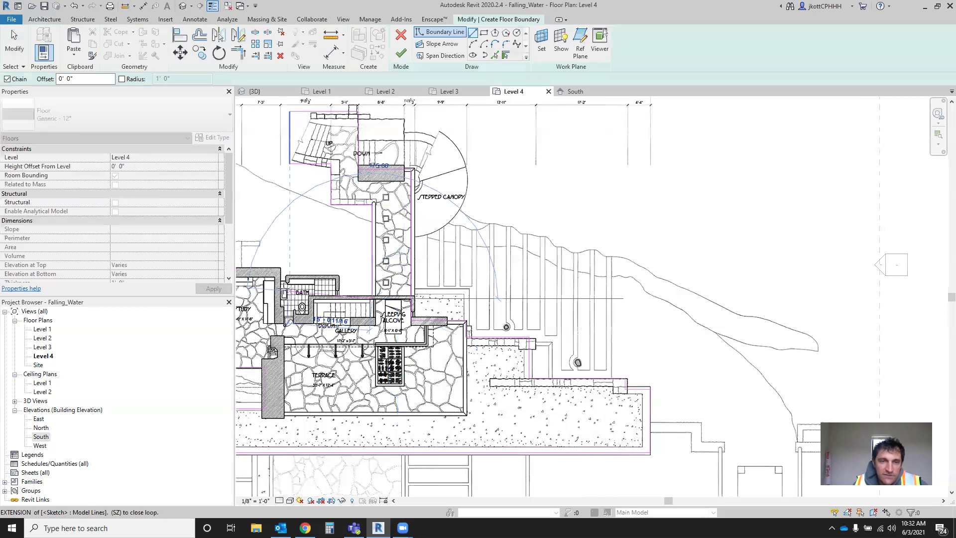
# - Close the floor boundary around the bath and along the study's upper wall, and end line drawing
pyautogui.click(340, 298)
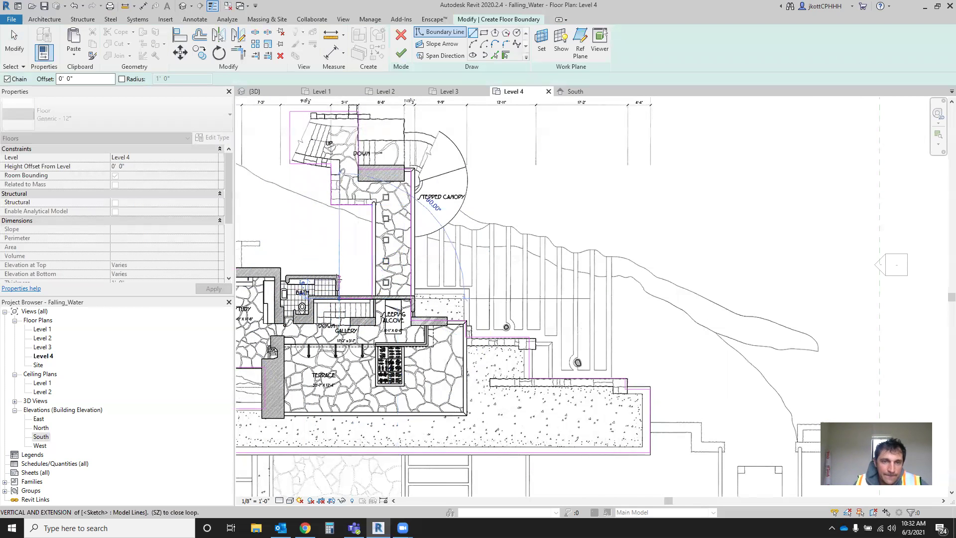
pyautogui.scroll(2, 275, 267)
pyautogui.click(280, 271)
pyautogui.scroll(-2, 657, 271)
pyautogui.scroll(1, 344, 269)
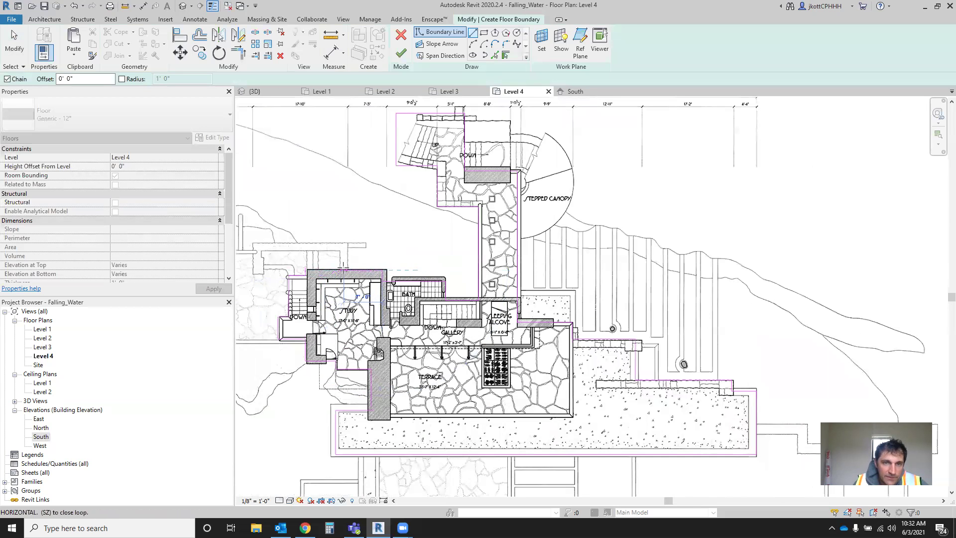
pyautogui.click(306, 269)
pyautogui.scroll(2, 319, 275)
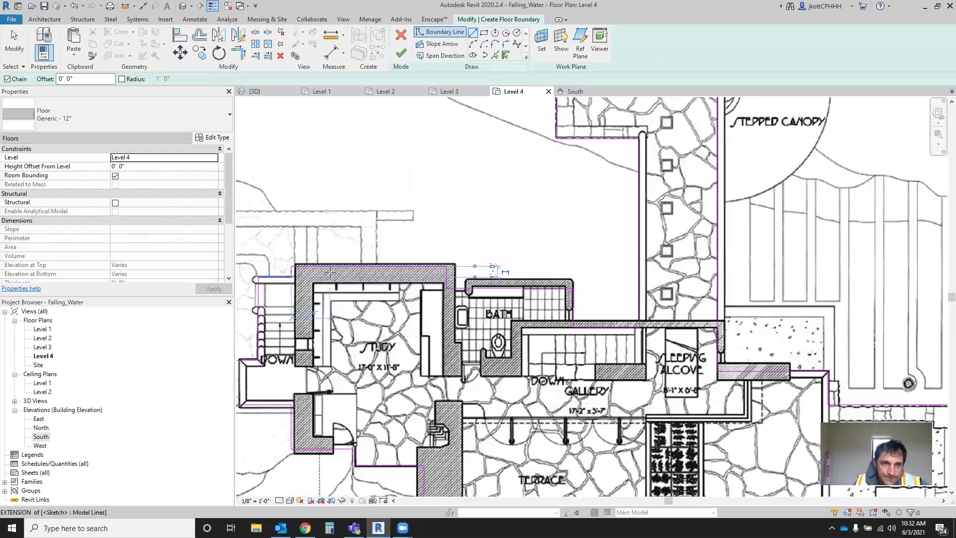
pyautogui.press('Escape')
pyautogui.scroll(-2, 325, 232)
pyautogui.press('Escape')
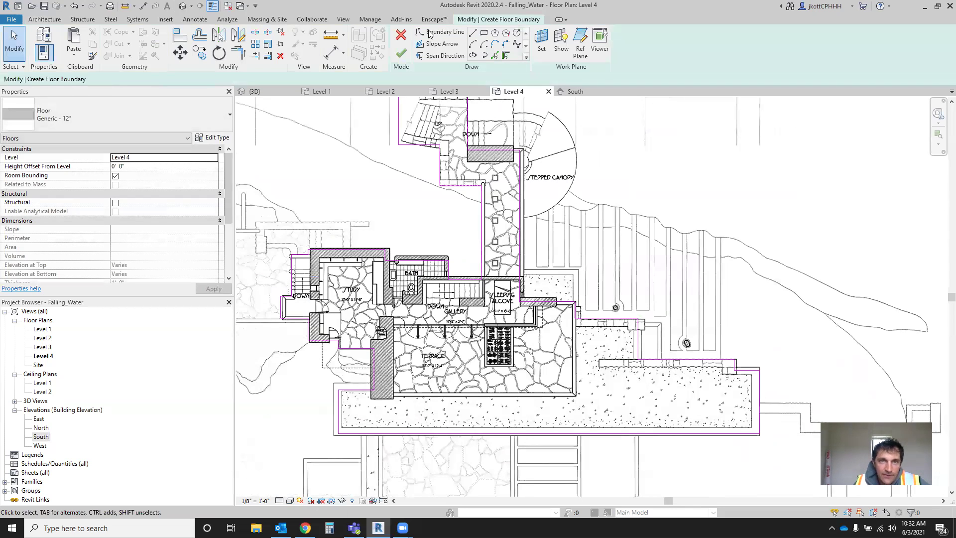
# - Finish the Level 4 floor sketch and check the new slab in the 3D view
pyautogui.click(400, 53)
pyautogui.scroll(-2, 668, 326)
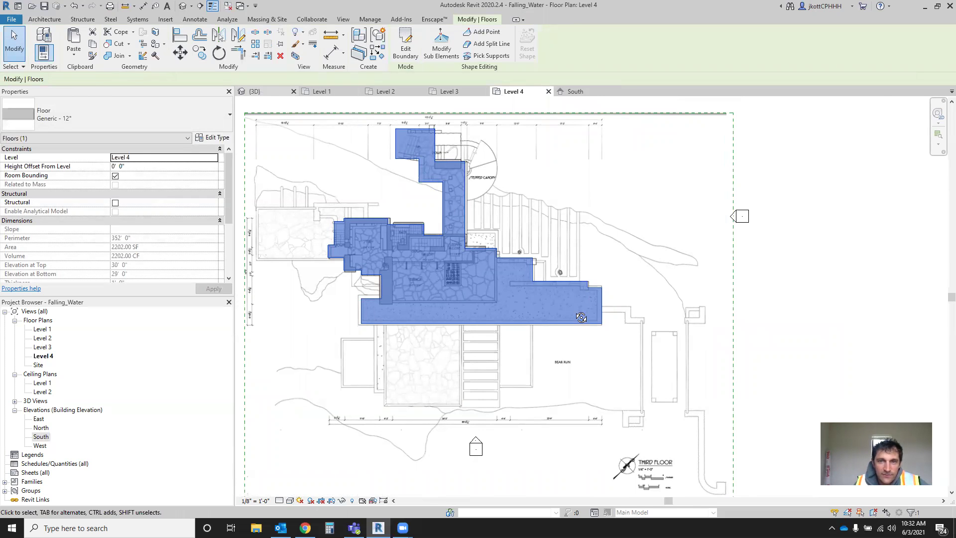
pyautogui.keyDown('shift'); pyautogui.moveTo(660, 404); pyautogui.dragTo(571, 395, button='middle'); pyautogui.keyUp('shift')
# - Open the Level 2 floor plan, select the main slab and set the view to Wireframe
pyautogui.click(331, 93)
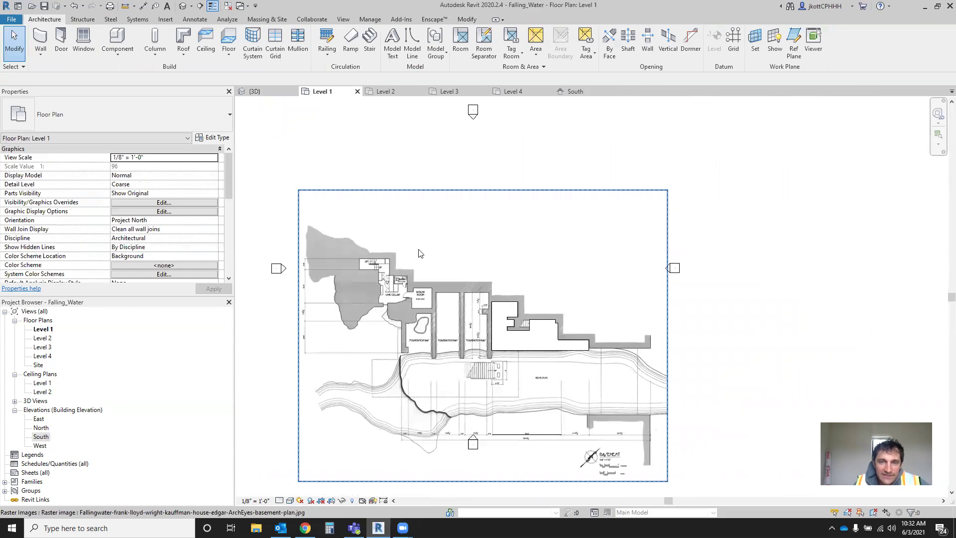
pyautogui.click(386, 91)
pyautogui.scroll(2, 592, 334)
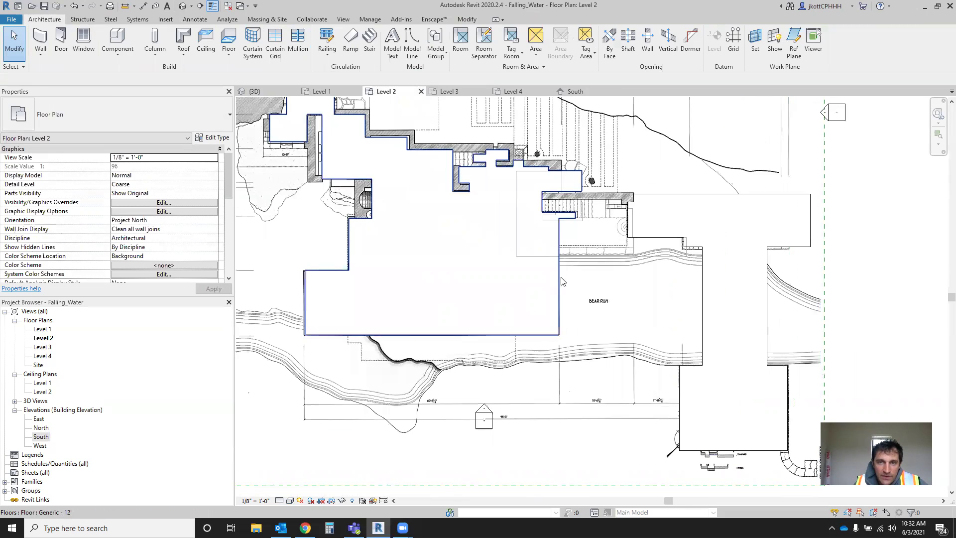
pyautogui.click(557, 280)
pyautogui.scroll(-4, 502, 176)
pyautogui.scroll(4, 418, 205)
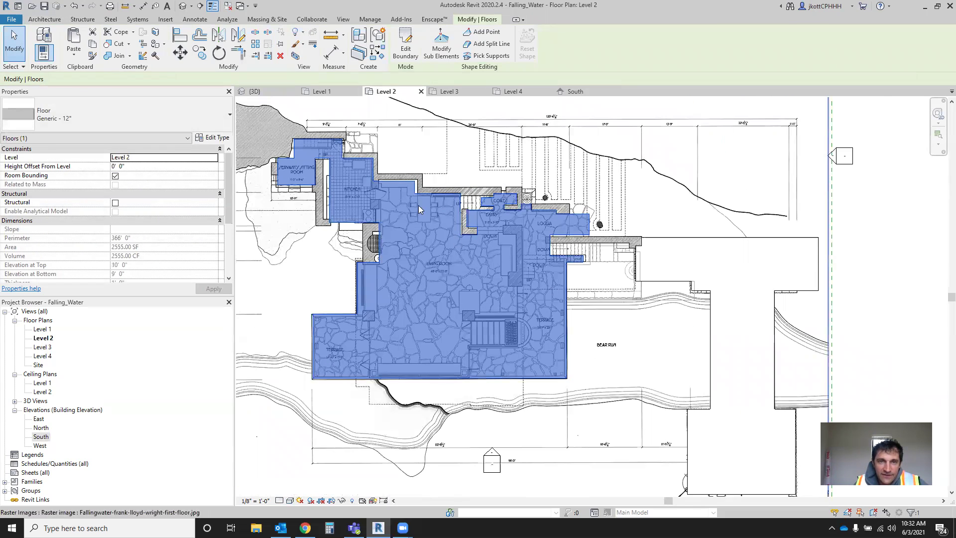
pyautogui.scroll(1, 415, 227)
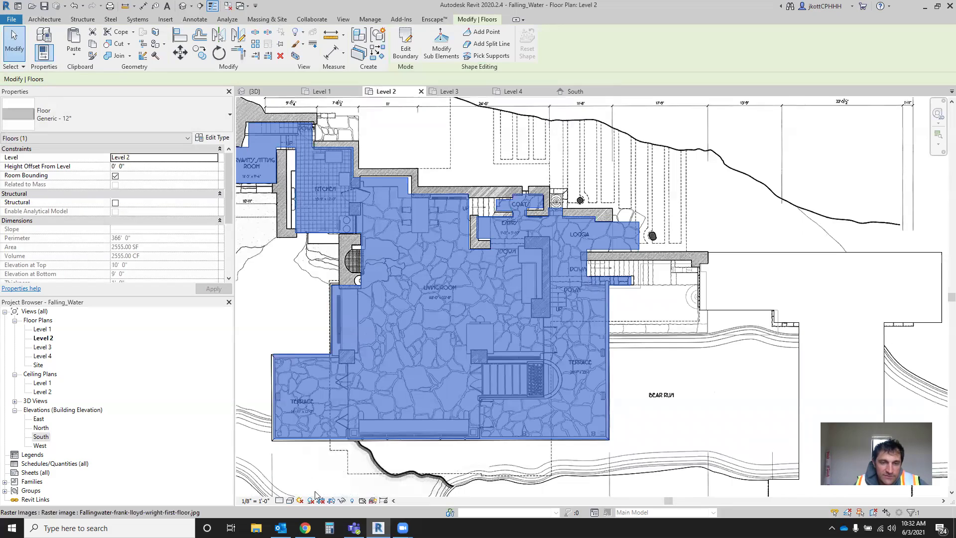
pyautogui.click(289, 501)
pyautogui.click(308, 439)
pyautogui.scroll(-2, 316, 308)
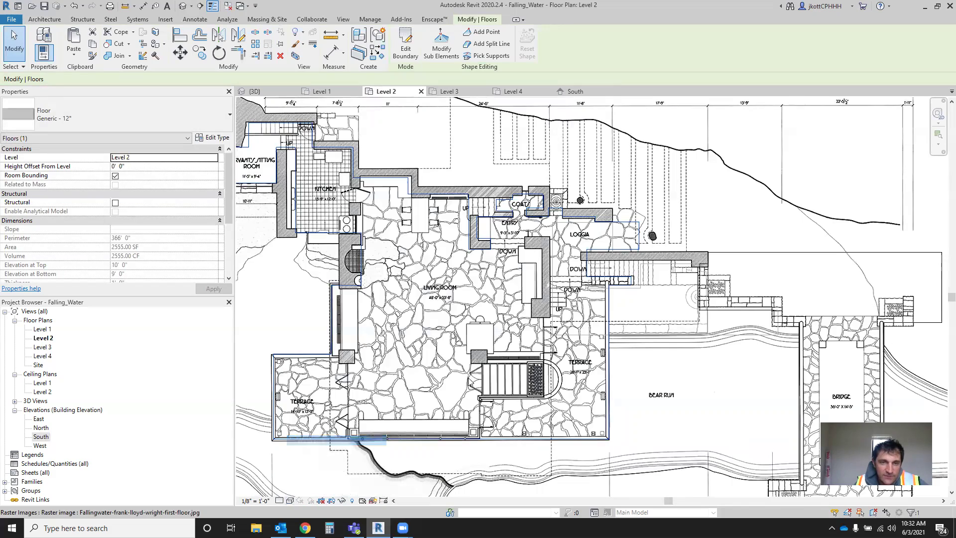
# - Measure the thickness of the stone wall between the servants' sitting room and the kitchen
pyautogui.scroll(3, 321, 219)
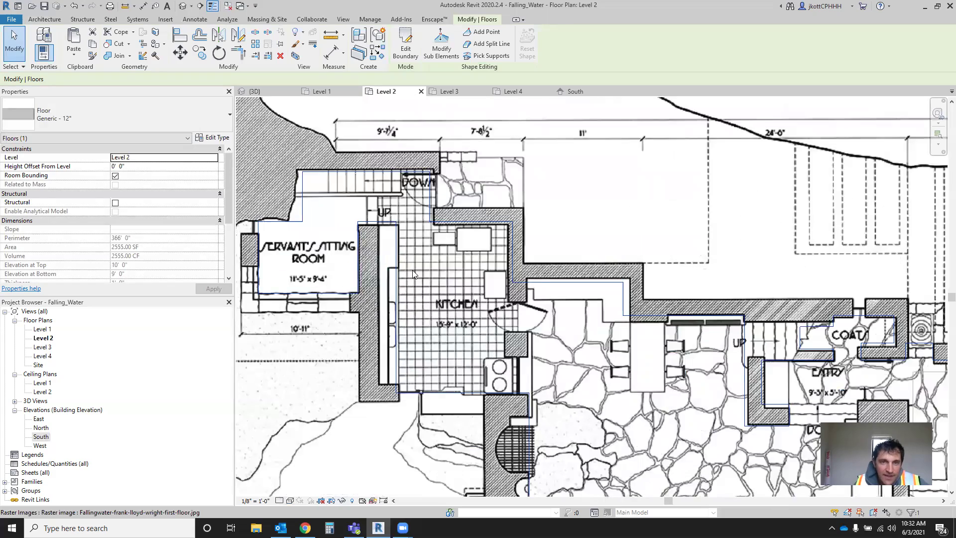
pyautogui.scroll(2, 325, 285)
pyautogui.scroll(-3, 348, 274)
pyautogui.scroll(3, 377, 261)
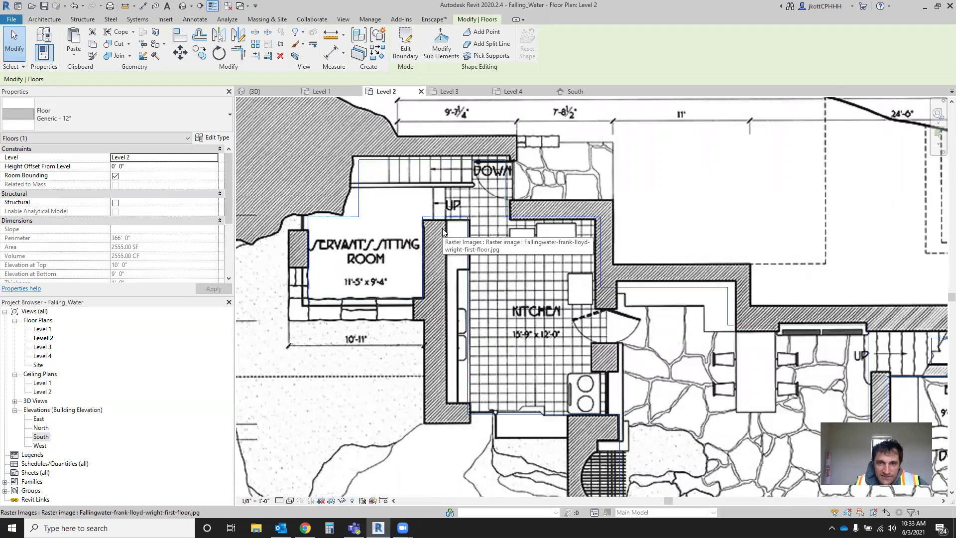
pyautogui.scroll(3, 442, 232)
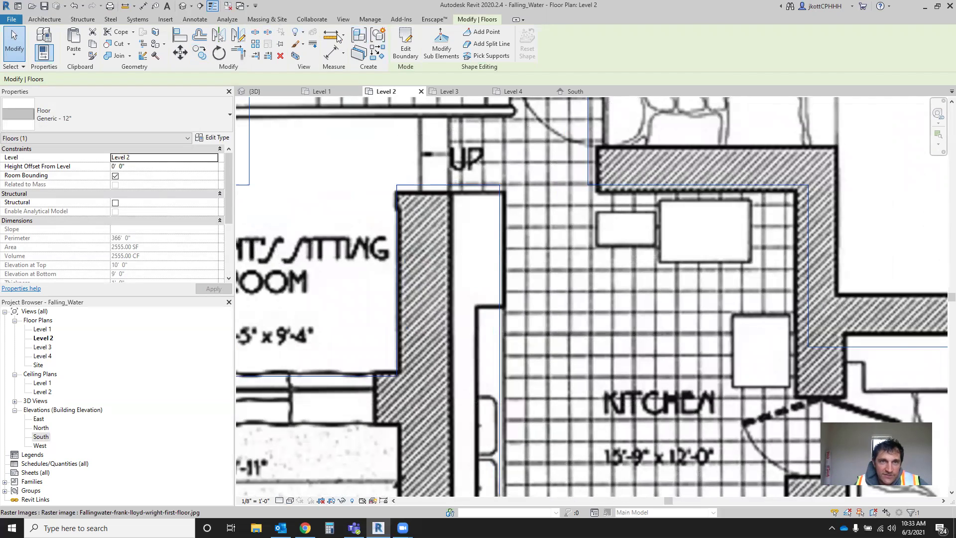
pyautogui.click(331, 36)
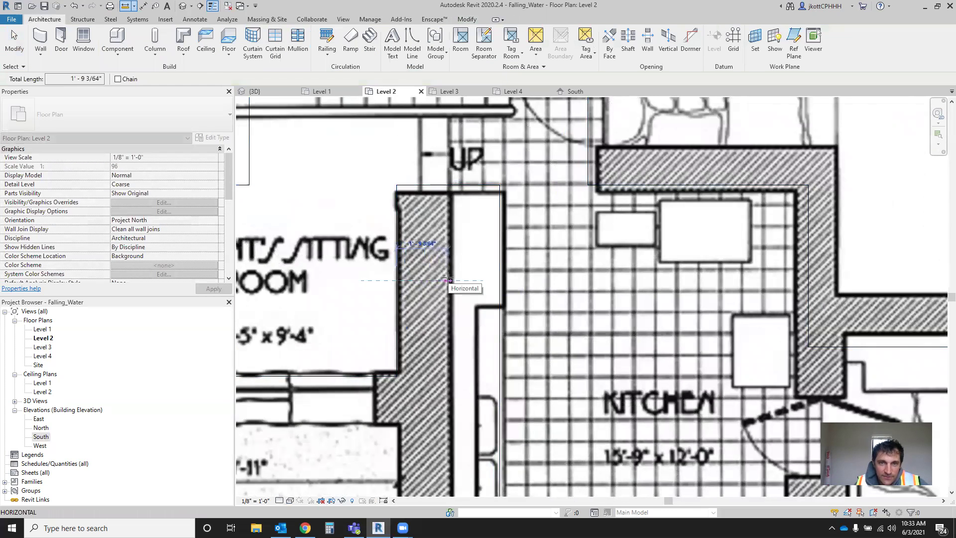
pyautogui.press('Escape')
pyautogui.press('Escape')
pyautogui.scroll(-2, 438, 284)
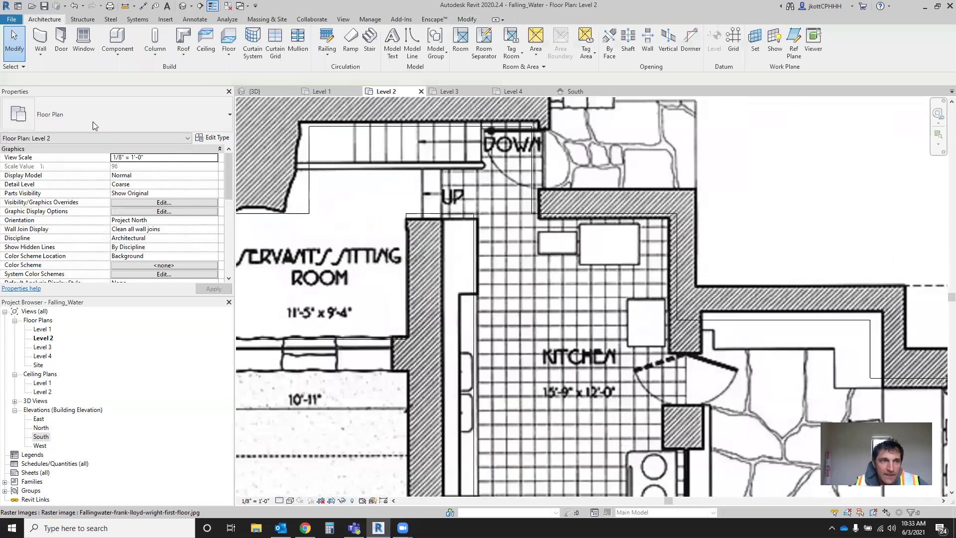
# - Start a wall and duplicate the Generic - 8" wall type as Generic - 1'-9"
pyautogui.click(49, 38)
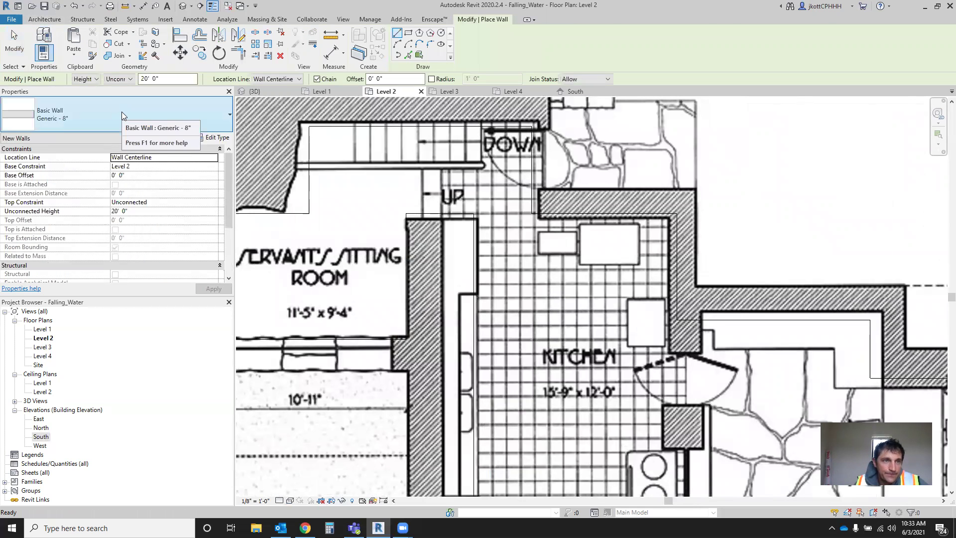
pyautogui.click(122, 112)
pyautogui.click(122, 112)
pyautogui.click(122, 112)
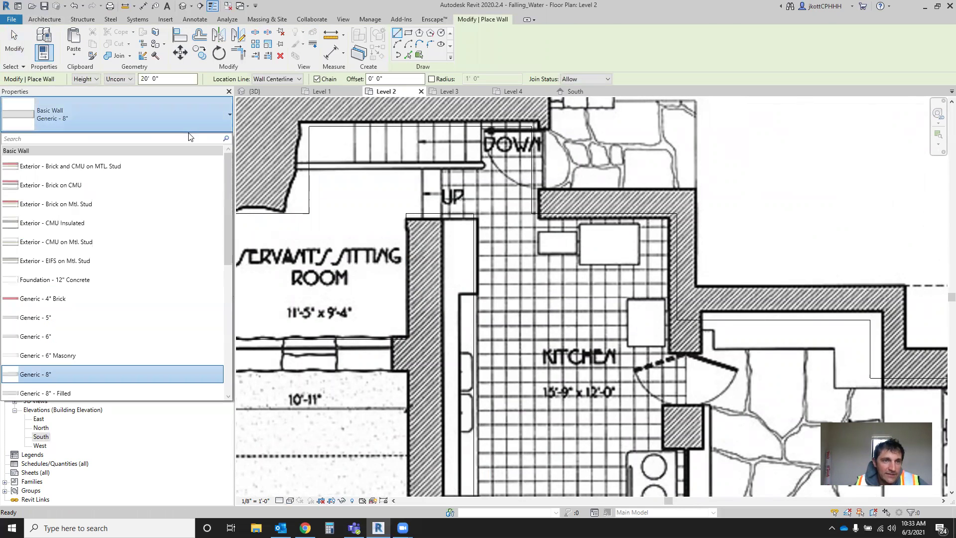
pyautogui.click(201, 138)
pyautogui.click(548, 142)
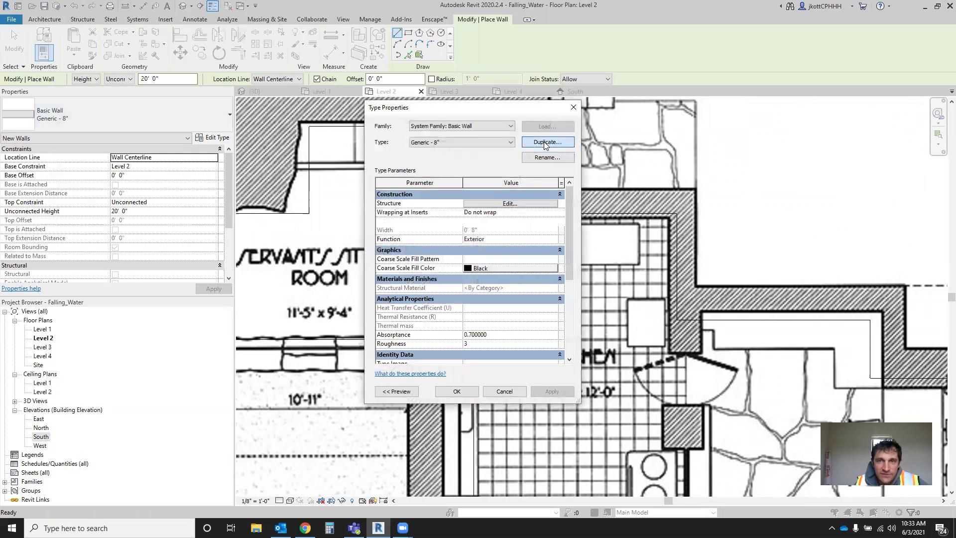
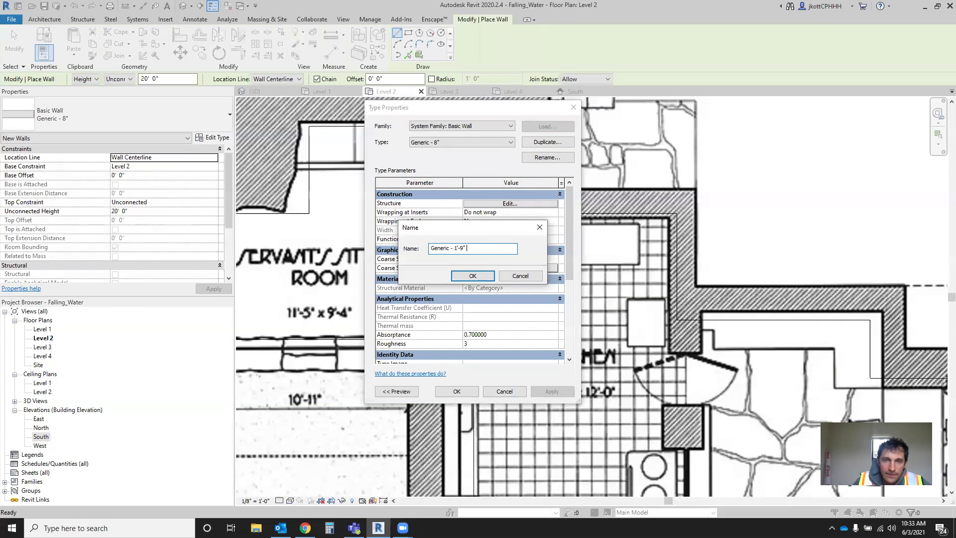
pyautogui.click(458, 275)
# - Set the structure layer of the Generic - 1'-9" wall type to 1'-9" thick and accept the type
pyautogui.click(480, 205)
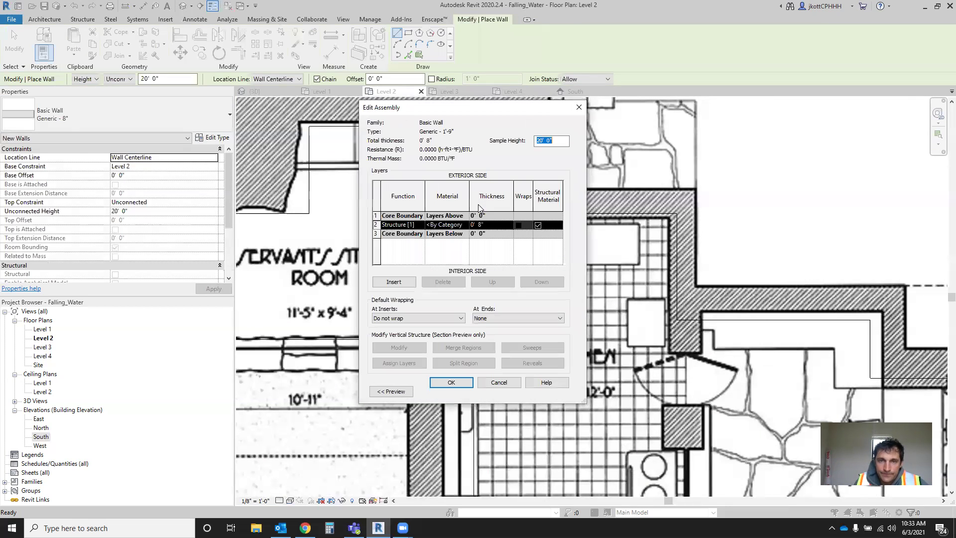
pyautogui.click(494, 224)
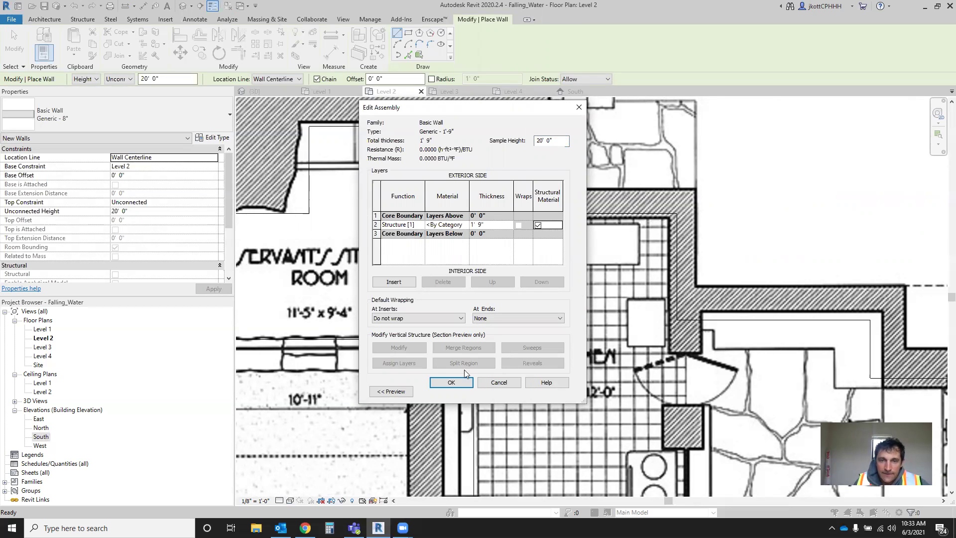
pyautogui.click(451, 382)
pyautogui.click(457, 392)
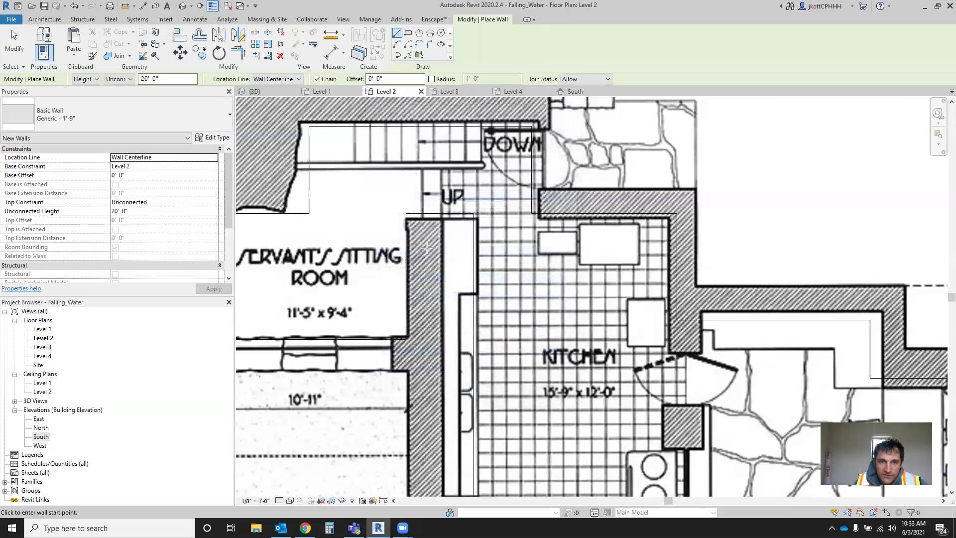
# - Trace the stone wall between the servants' sitting room and the kitchen, including its short return at the south end
pyautogui.click(424, 226)
pyautogui.scroll(-4, 356, 287)
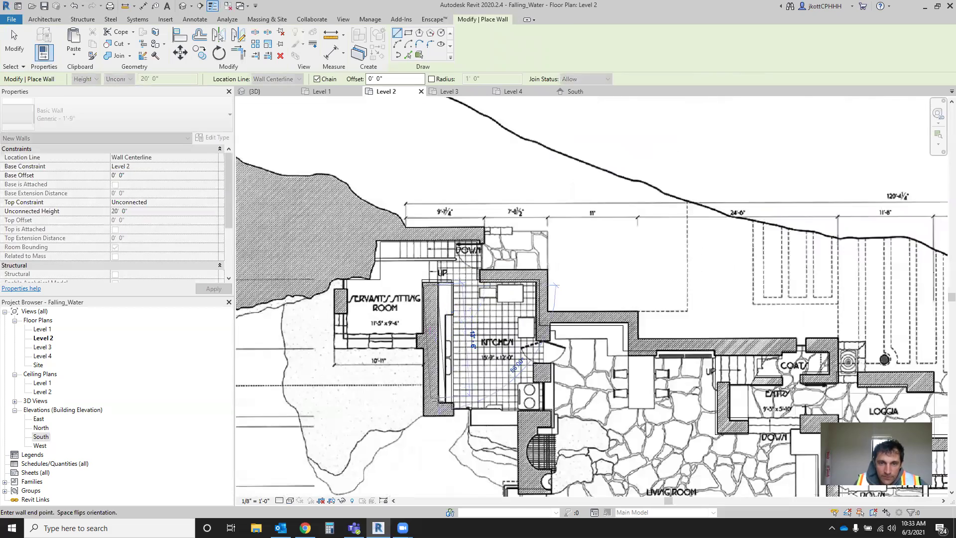
pyautogui.scroll(6, 420, 416)
pyautogui.click(420, 415)
pyautogui.click(511, 414)
pyautogui.scroll(-3, 464, 385)
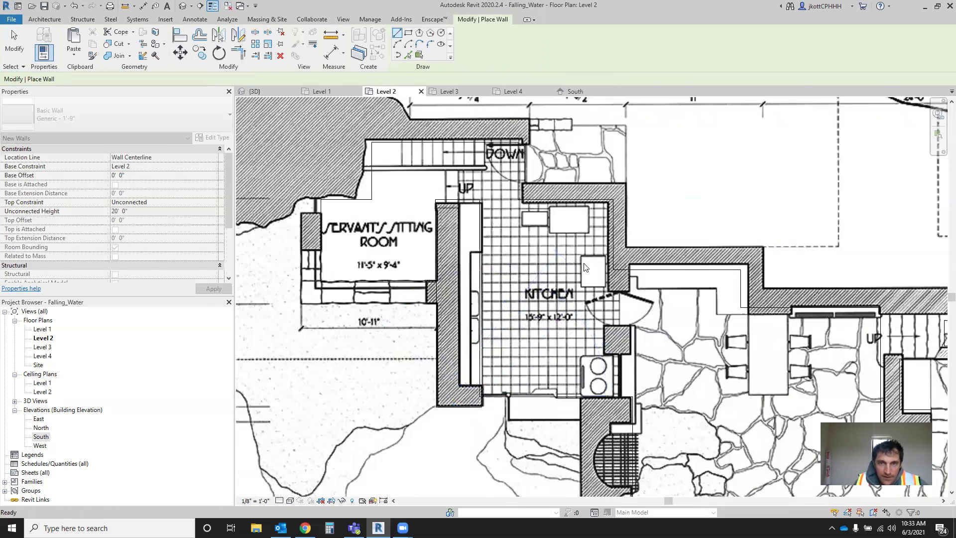
pyautogui.press('Escape')
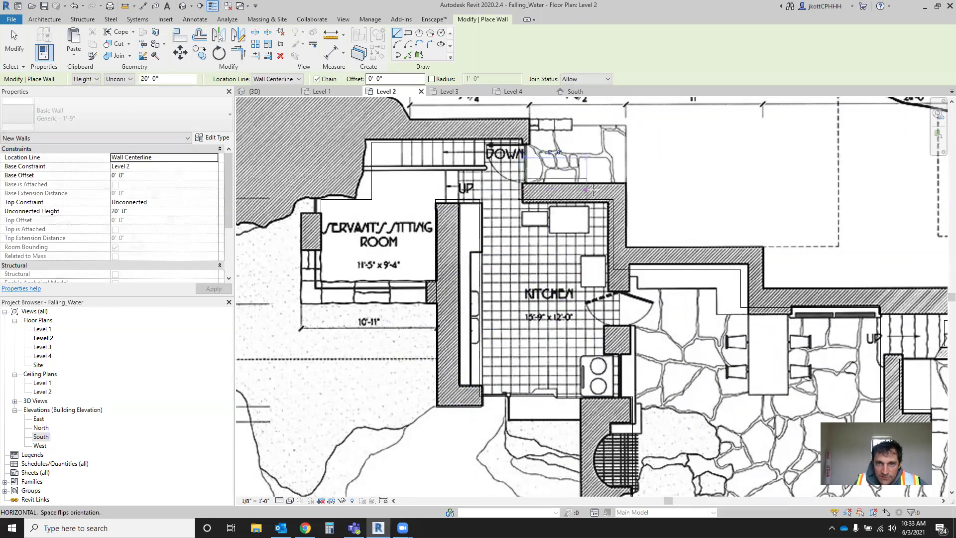
# - Trace the kitchen's north wall and the upper part of its east wall with the 1'-9" wall type
pyautogui.click(617, 189)
pyautogui.click(618, 249)
pyautogui.press('Escape')
# - Continue the 1'-9" wall east from the kitchen, down a 3'-6" jog and 23'-6" along the north side to the coat closet
pyautogui.click(619, 253)
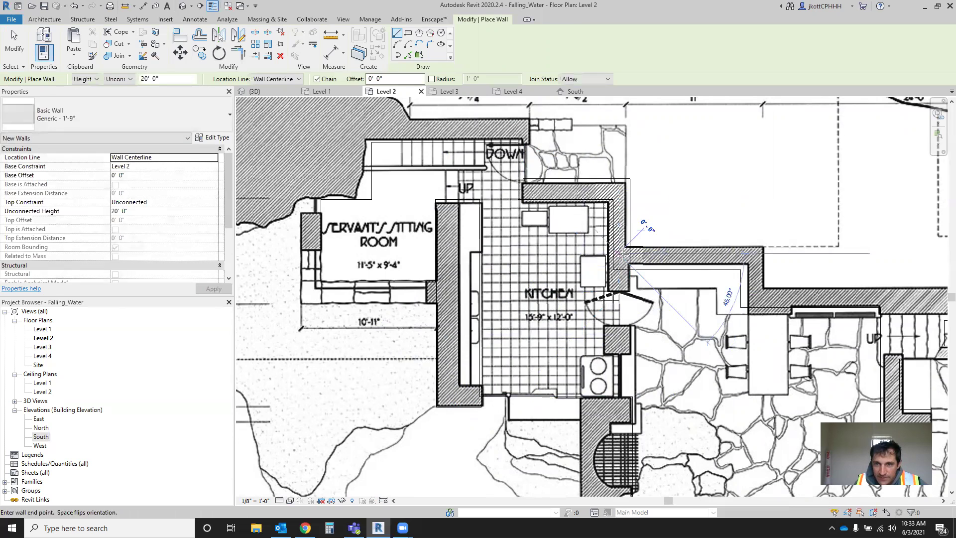
pyautogui.click(758, 254)
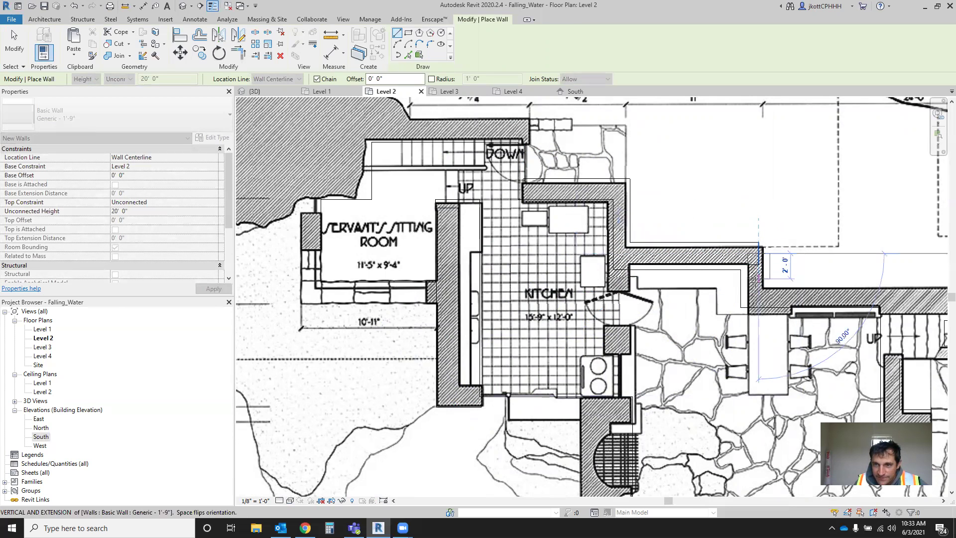
pyautogui.click(757, 302)
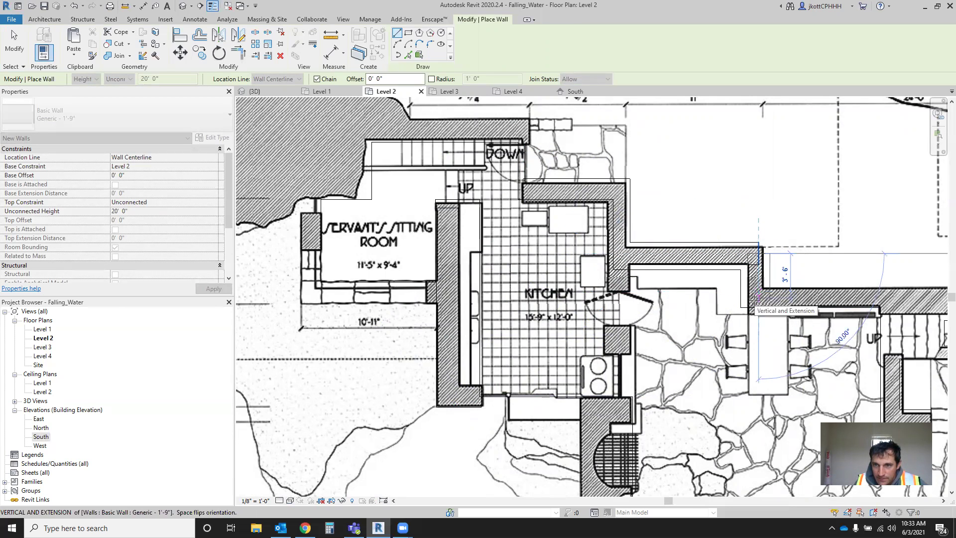
pyautogui.scroll(-2, 756, 302)
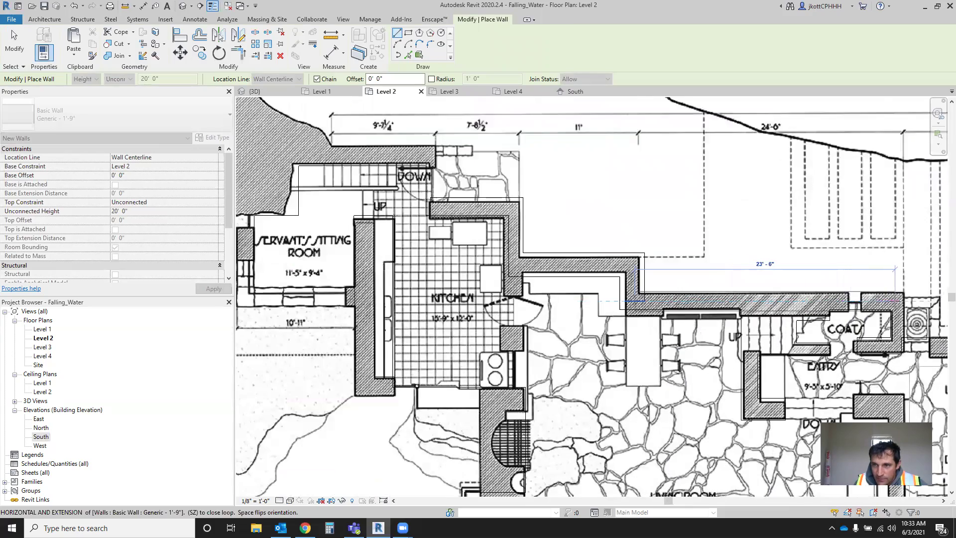
pyautogui.click(895, 301)
pyautogui.scroll(-2, 742, 223)
pyautogui.press('Escape')
pyautogui.press('Escape')
pyautogui.scroll(2, 820, 246)
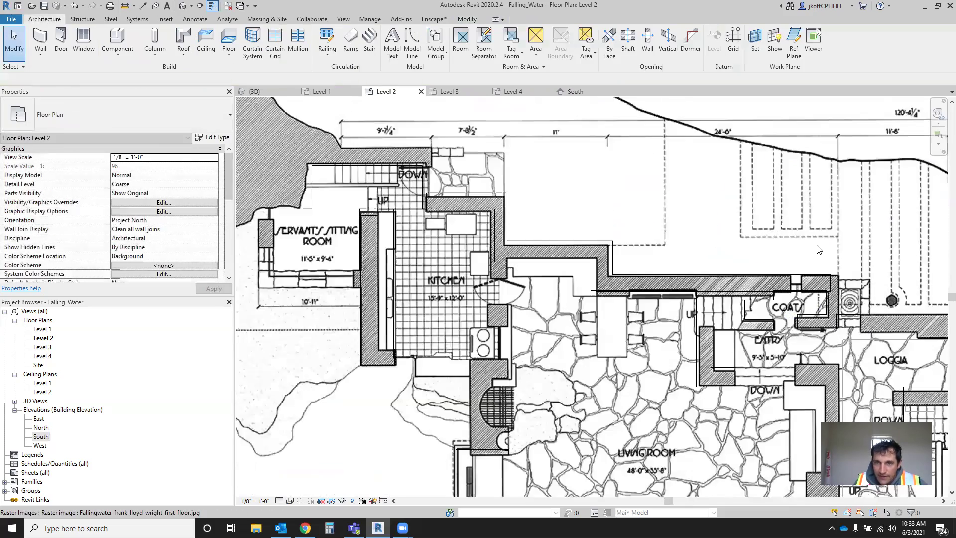
# - Measure the thickness of the thinner stone wall on the east side of the coat closet
pyautogui.scroll(-2, 819, 249)
pyautogui.scroll(2, 735, 273)
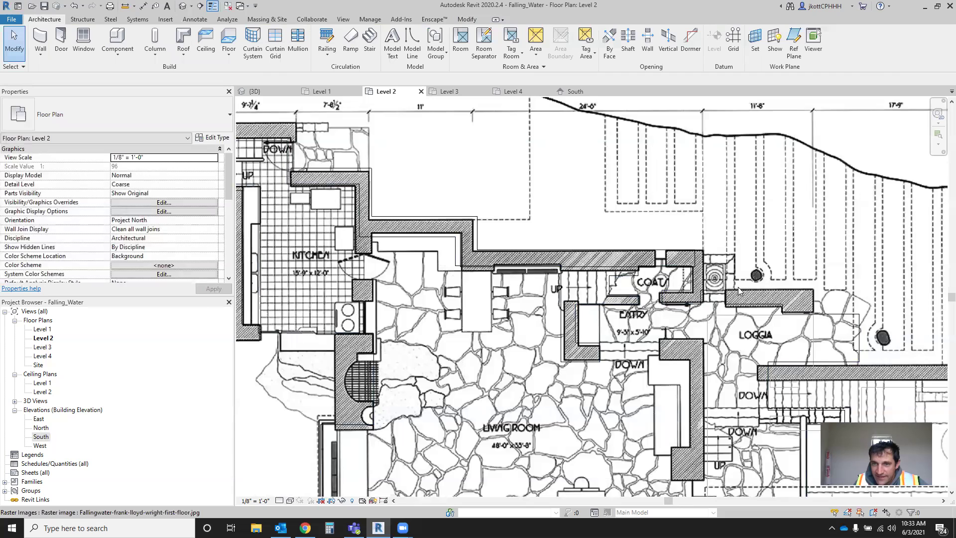
pyautogui.scroll(2, 739, 291)
pyautogui.click(680, 252)
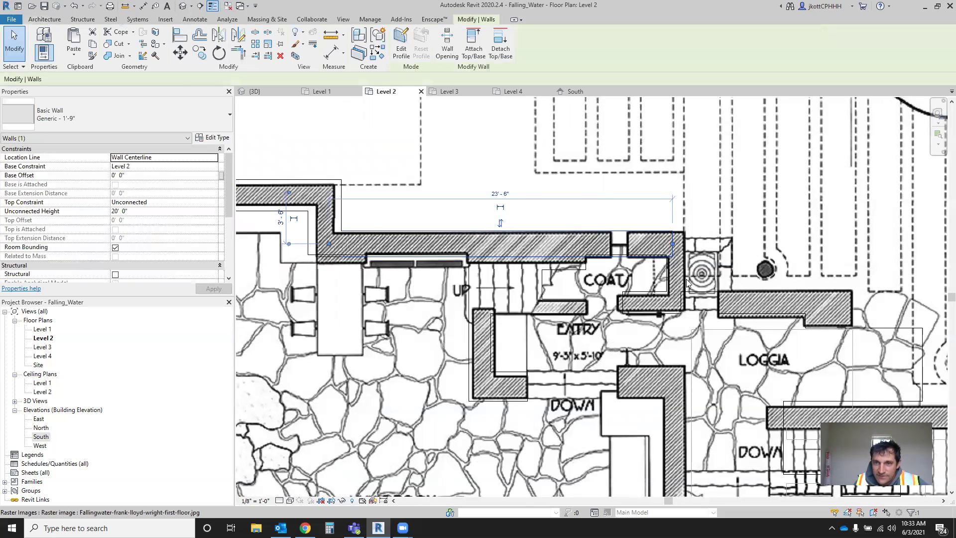
pyautogui.scroll(2, 683, 278)
pyautogui.press('Escape')
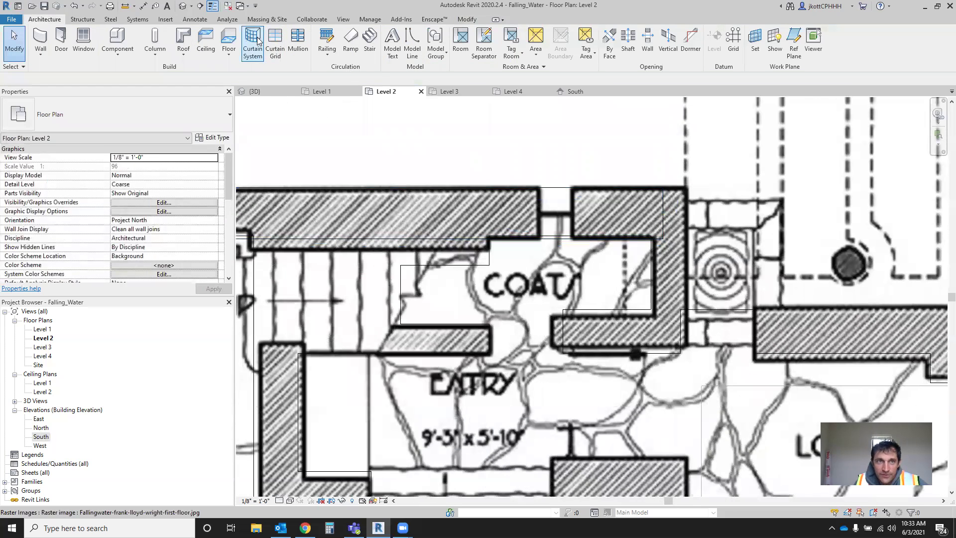
pyautogui.click(428, 21)
pyautogui.click(467, 20)
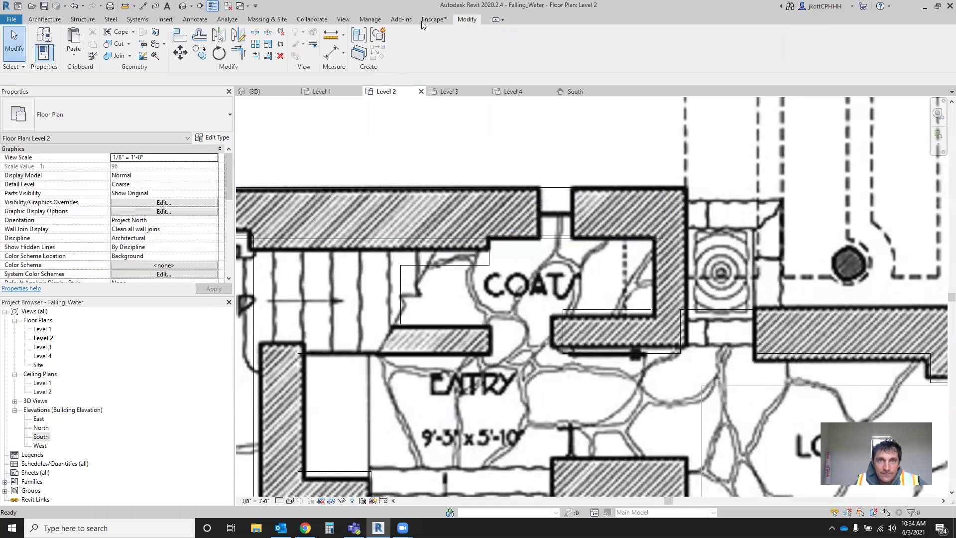
pyautogui.click(326, 38)
pyautogui.click(652, 265)
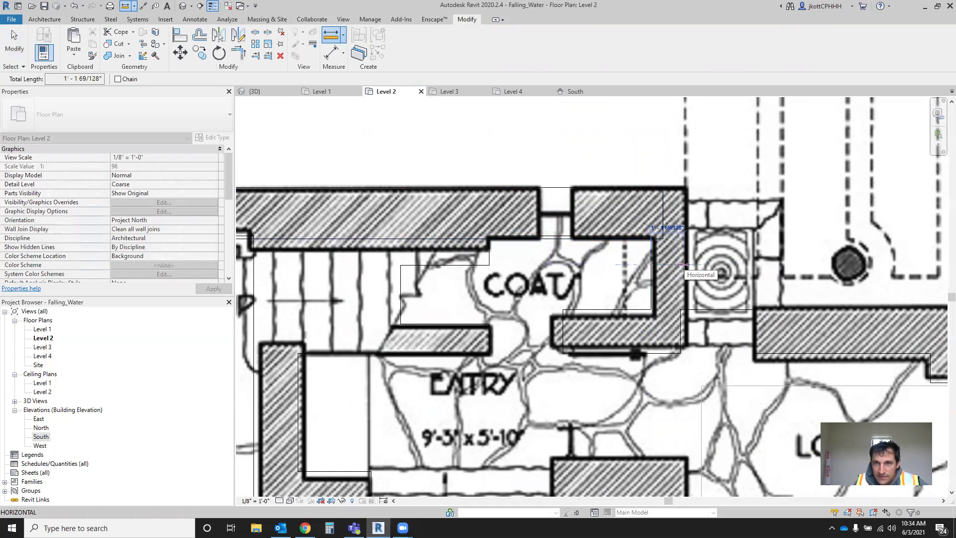
pyautogui.press('Escape')
pyautogui.press('Escape')
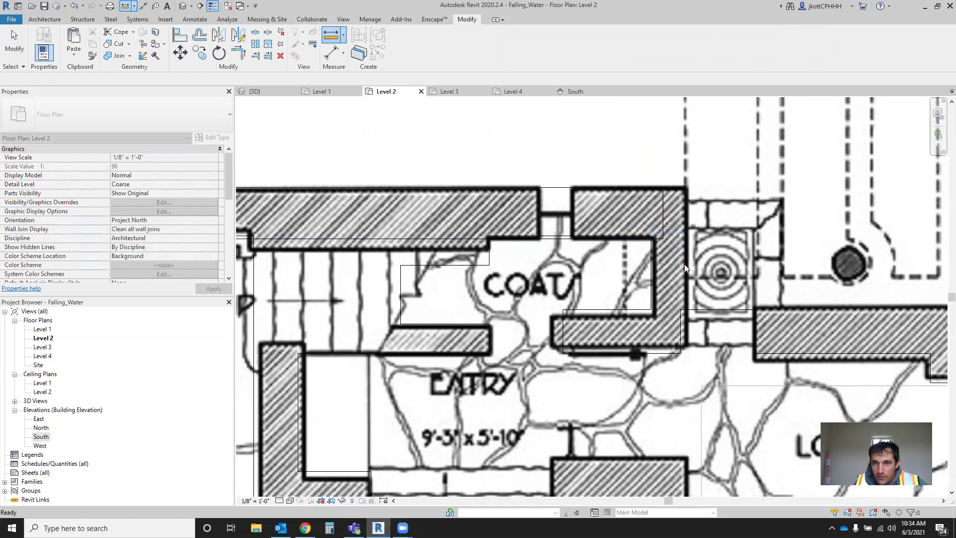
# - Duplicate the Generic - 1'-9" wall type as Generic - 1'-1" and set its structure layer to 1'-1" thick
pyautogui.click(659, 218)
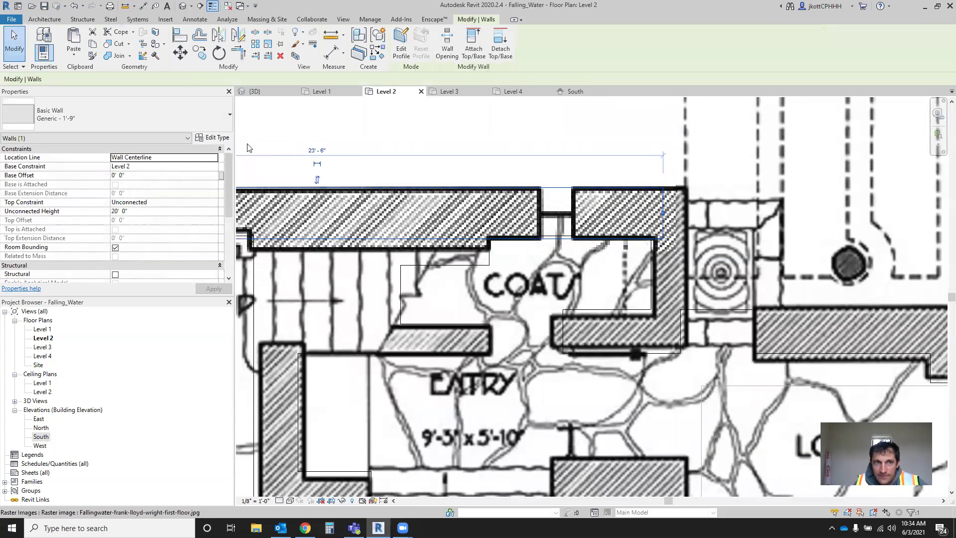
pyautogui.click(213, 137)
pyautogui.click(545, 142)
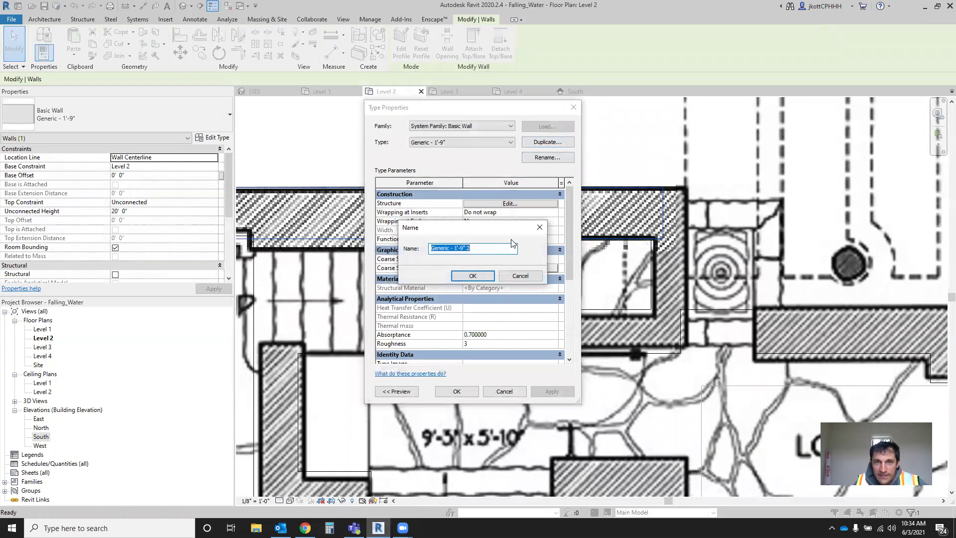
pyautogui.write('1"')
pyautogui.click(471, 276)
pyautogui.click(491, 204)
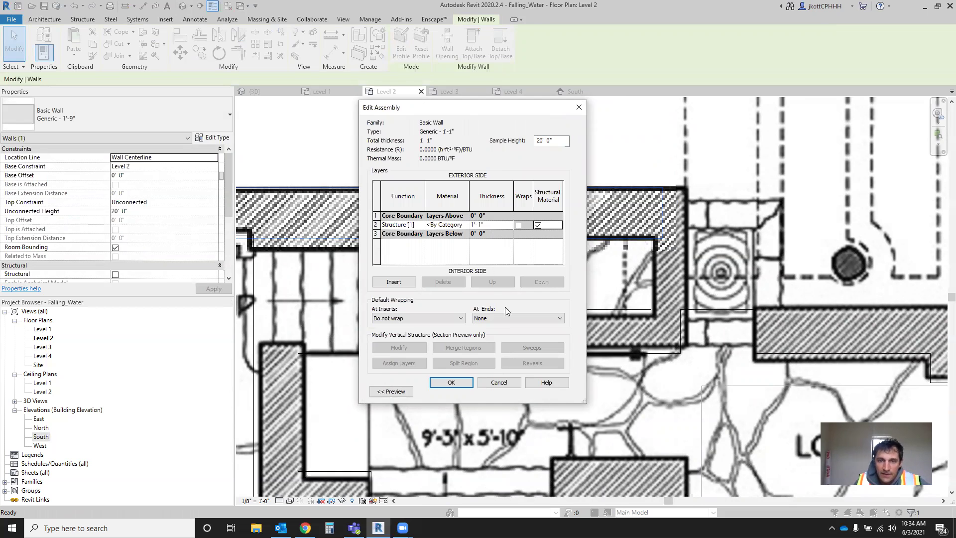
pyautogui.click(438, 385)
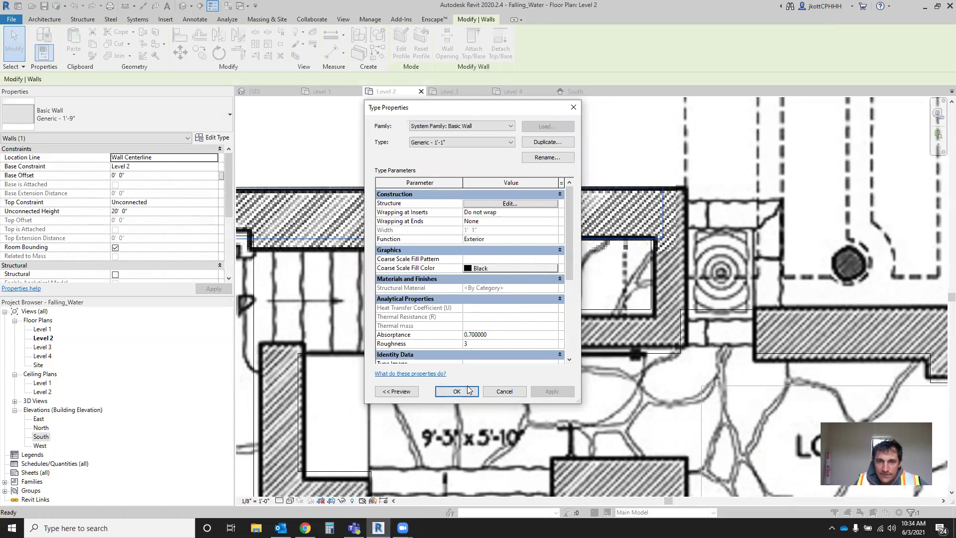
pyautogui.click(456, 391)
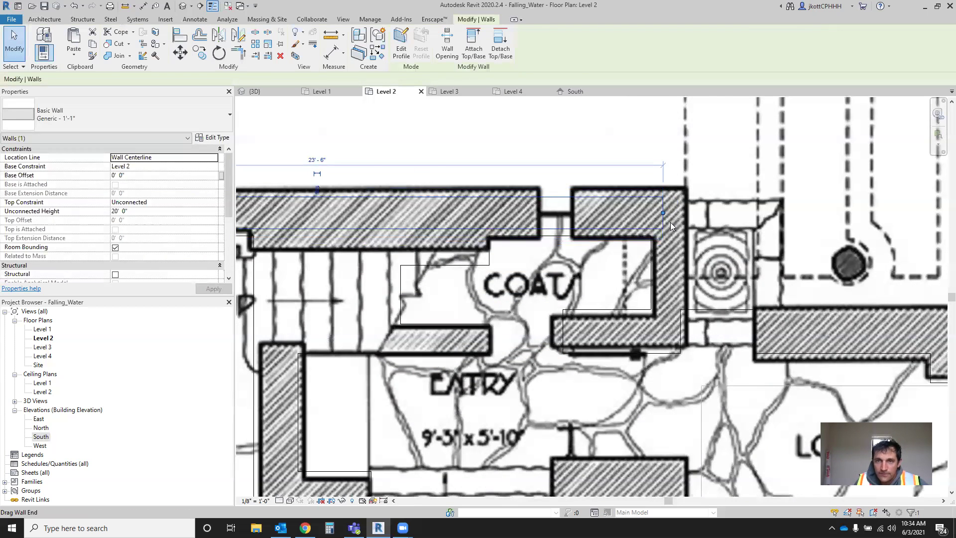
# - Change the long north wall beside the coat closet back to the Generic - 1'-9" type
pyautogui.scroll(-3, 670, 222)
pyautogui.scroll(2, 538, 222)
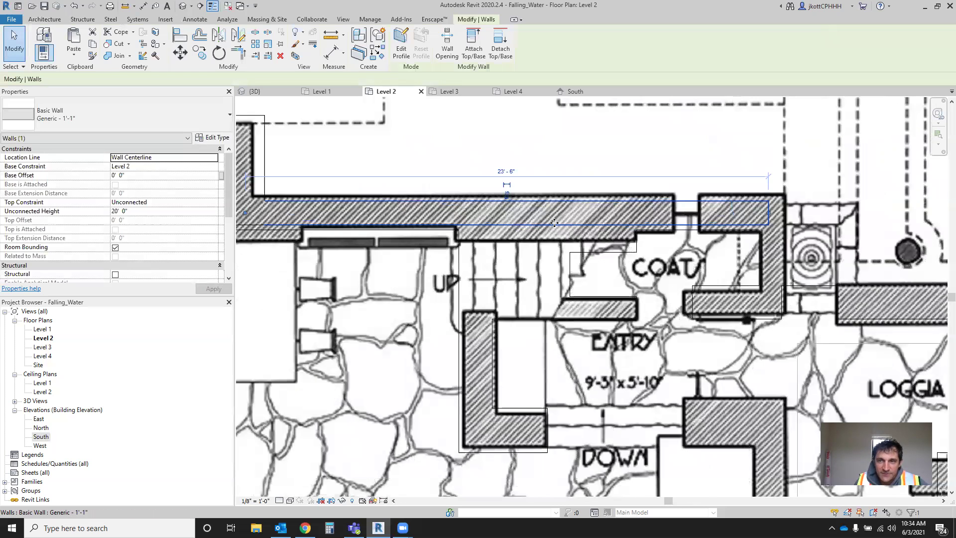
pyautogui.click(203, 126)
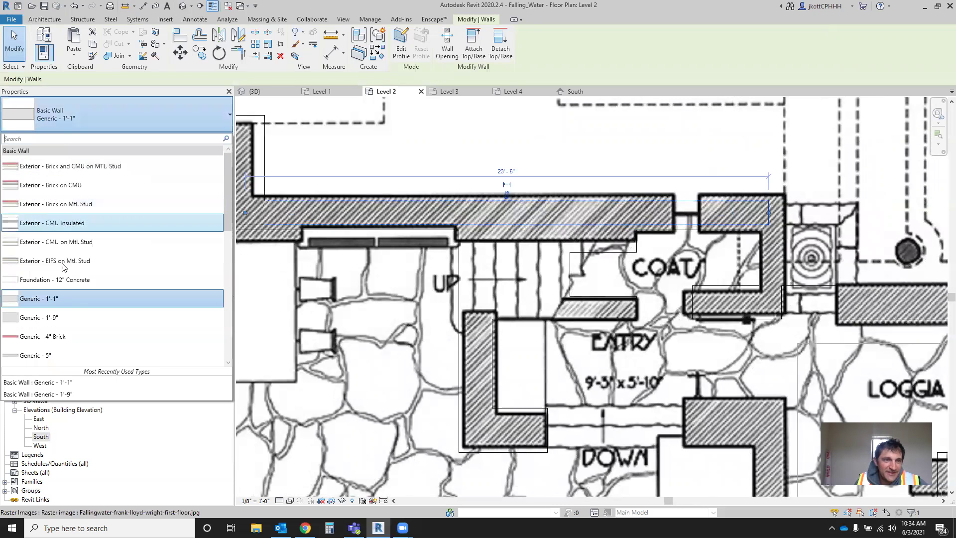
pyautogui.click(50, 312)
pyautogui.scroll(1, 791, 238)
pyautogui.press('Escape')
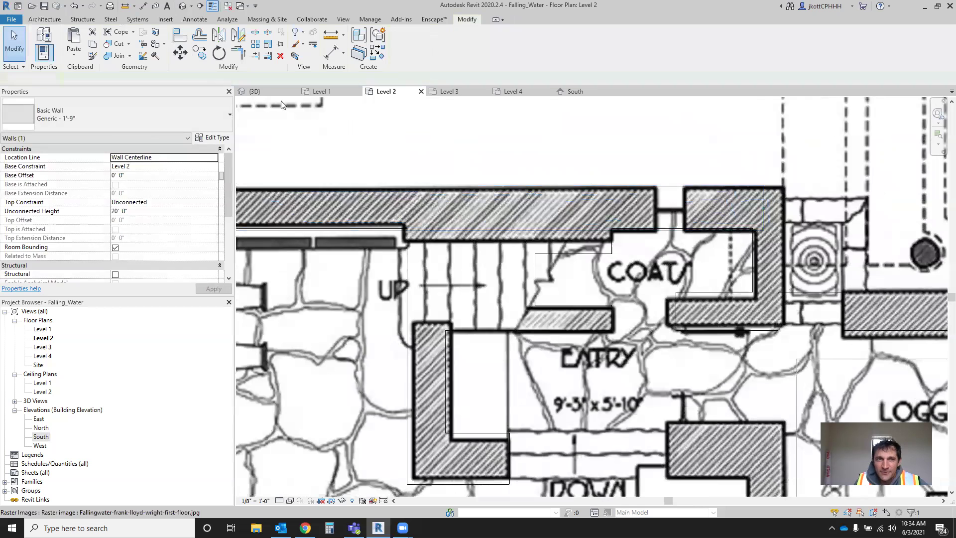
# - Draw Generic - 1'-1" walls down the coat closet's east side and along its short south side
pyautogui.click(42, 22)
pyautogui.click(40, 35)
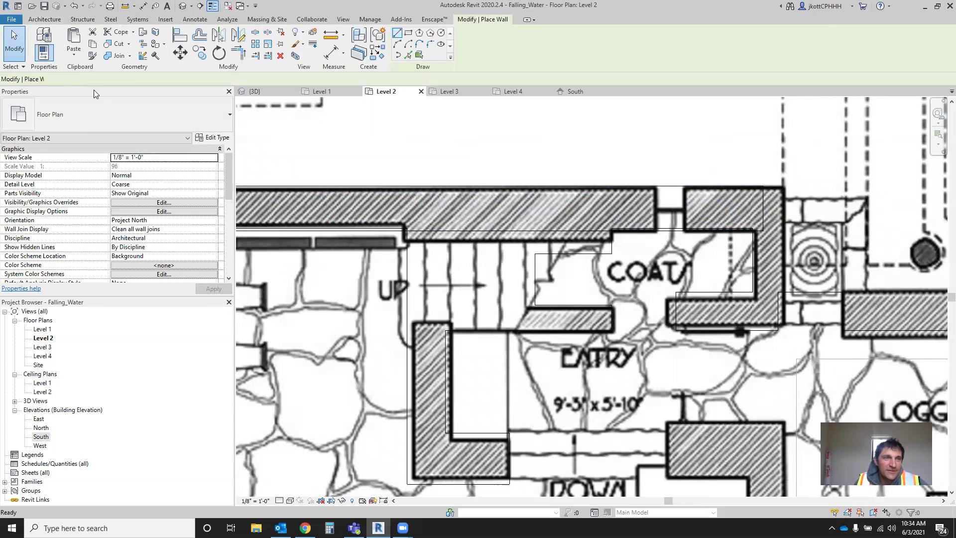
pyautogui.click(115, 107)
pyautogui.click(90, 298)
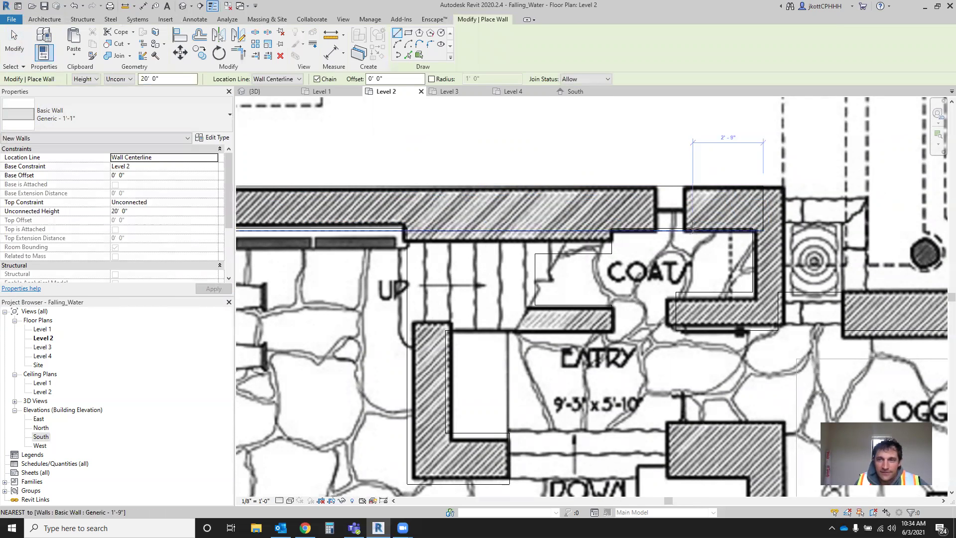
pyautogui.click(764, 208)
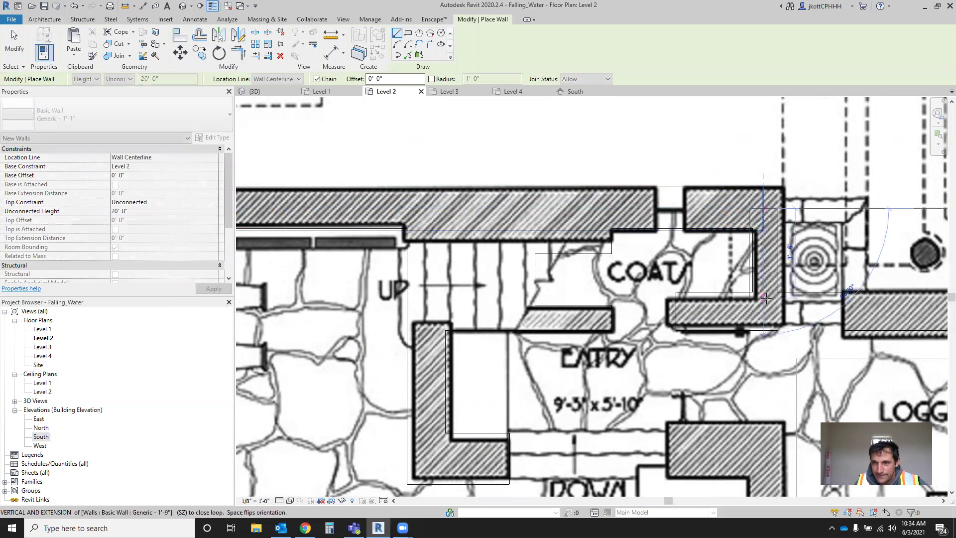
pyautogui.click(769, 315)
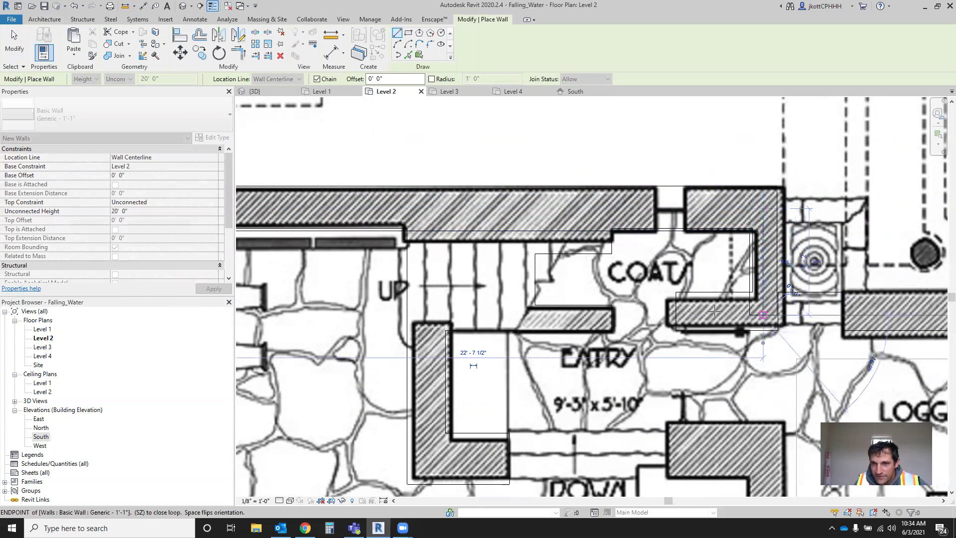
pyautogui.click(670, 310)
pyautogui.scroll(-3, 359, 309)
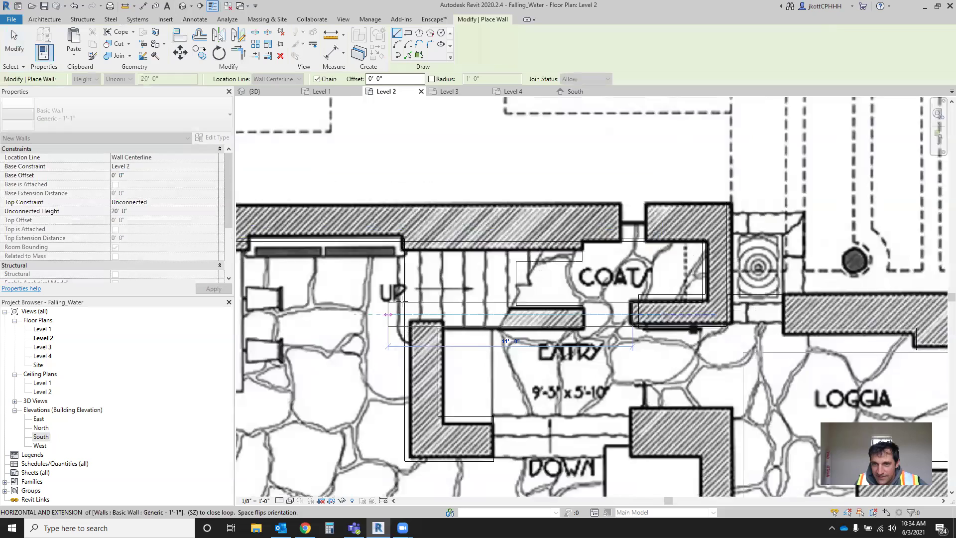
pyautogui.scroll(4, 527, 312)
pyautogui.press('Escape')
pyautogui.press('Escape')
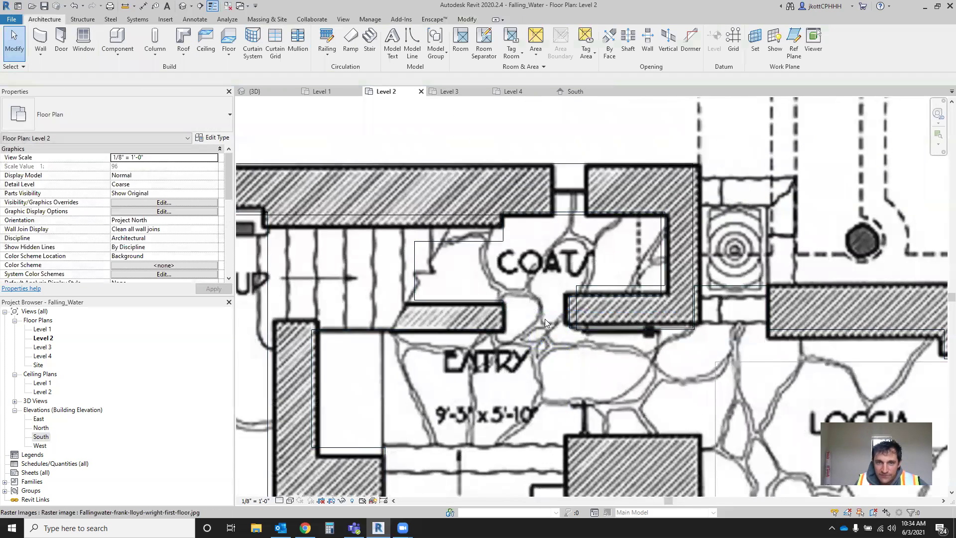
# - Draw a Generic - 1'-9" wall along the loggia's north side, starting from the wall's west end beside the coat closet
pyautogui.scroll(-2, 469, 291)
pyautogui.scroll(-2, 438, 294)
pyautogui.scroll(2, 458, 279)
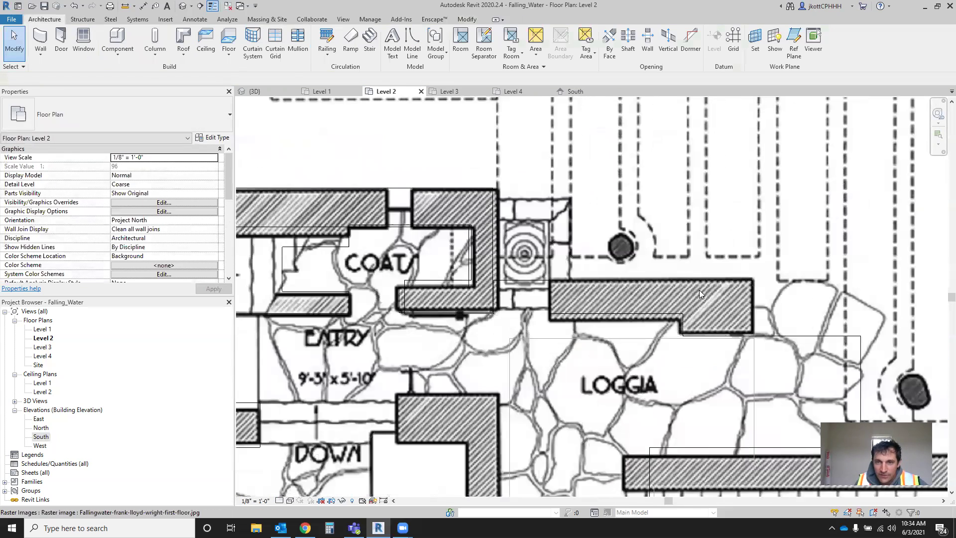
pyautogui.click(41, 39)
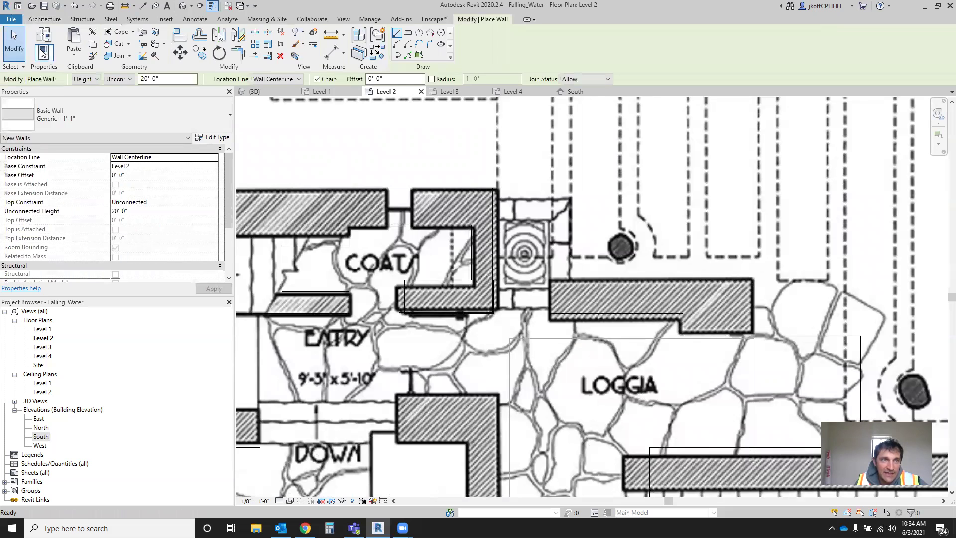
pyautogui.click(59, 115)
pyautogui.click(77, 317)
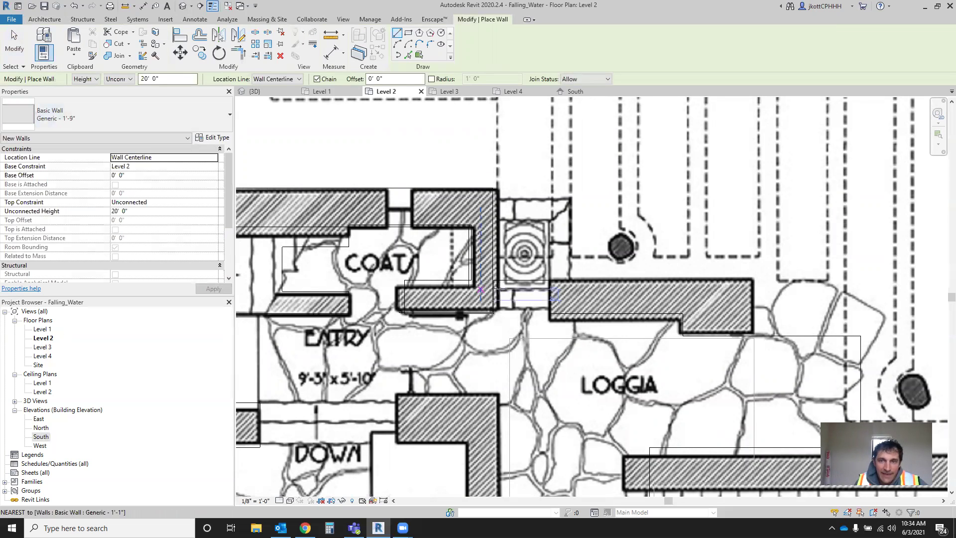
pyautogui.click(551, 301)
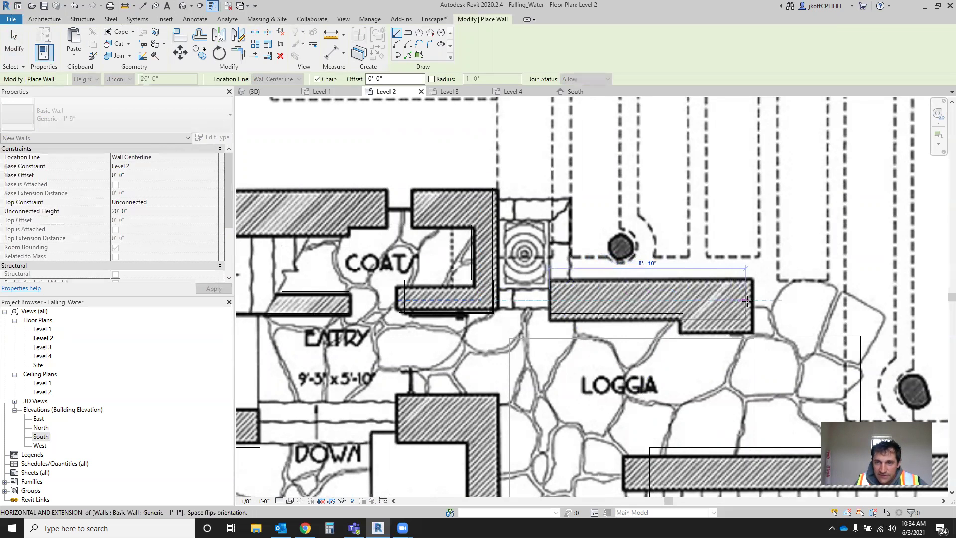
pyautogui.scroll(-1, 500, 239)
pyautogui.press('Escape')
pyautogui.press('Escape')
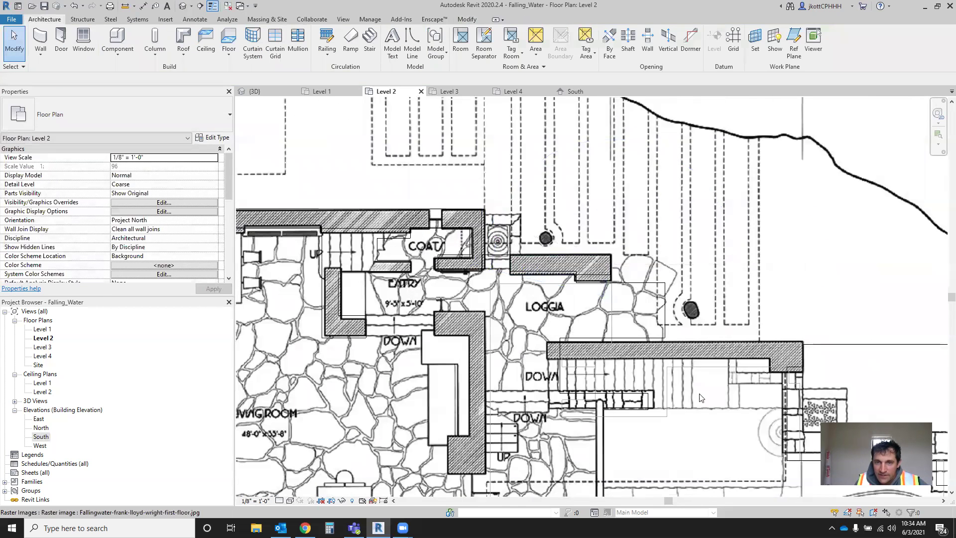
# - Draw a Generic - 1'-9" wall about 23'-2" long along the loggia's south side, above the stairs going down
pyautogui.scroll(3, 796, 379)
pyautogui.click(43, 37)
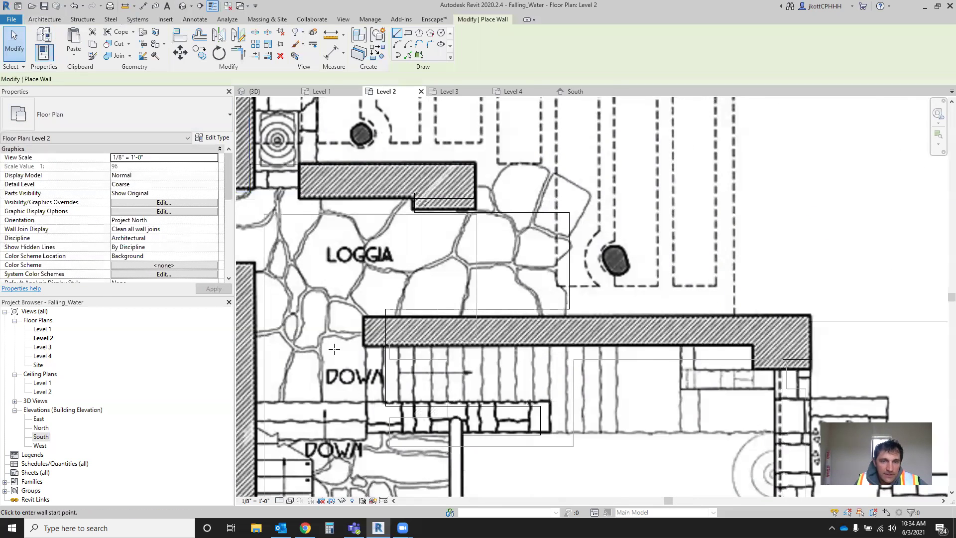
pyautogui.click(809, 330)
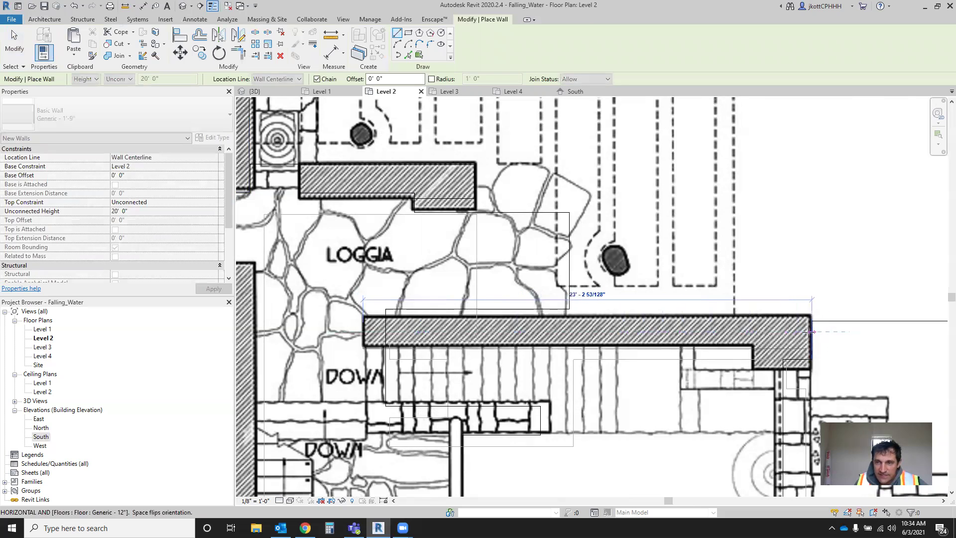
pyautogui.press('Escape')
pyautogui.scroll(-3, 658, 269)
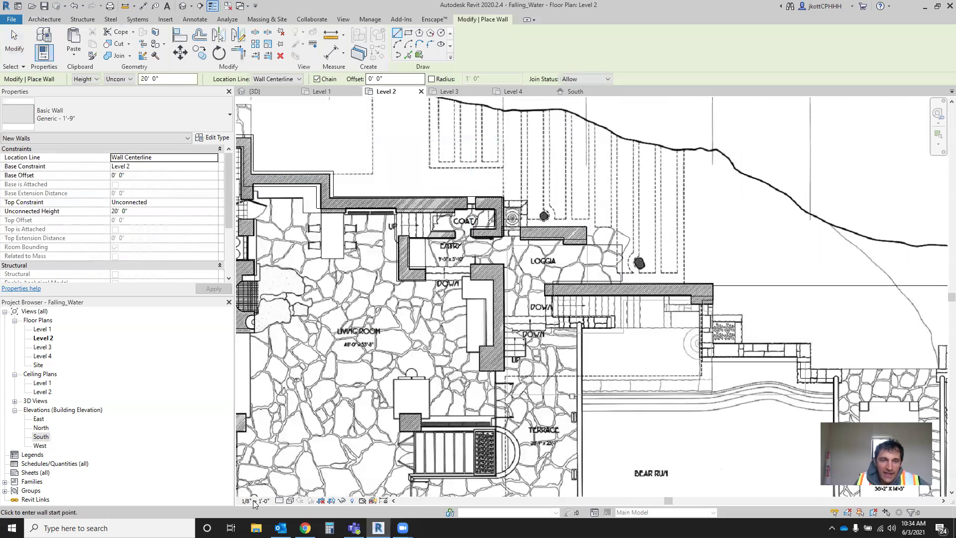
# - Set the Level 2 plan's visual style to Hidden Line
pyautogui.click(291, 501)
pyautogui.click(320, 450)
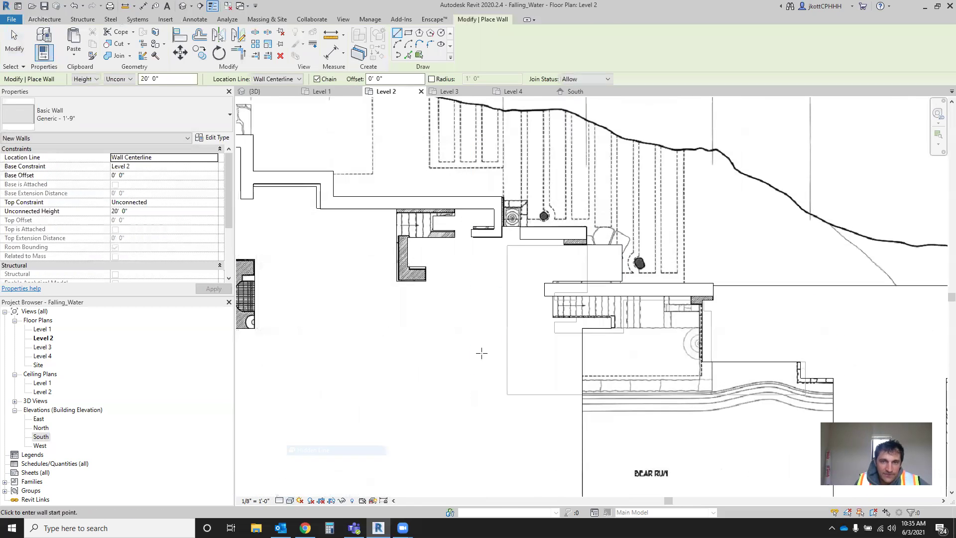
pyautogui.scroll(-3, 509, 338)
pyautogui.click(417, 271)
pyautogui.press('Escape')
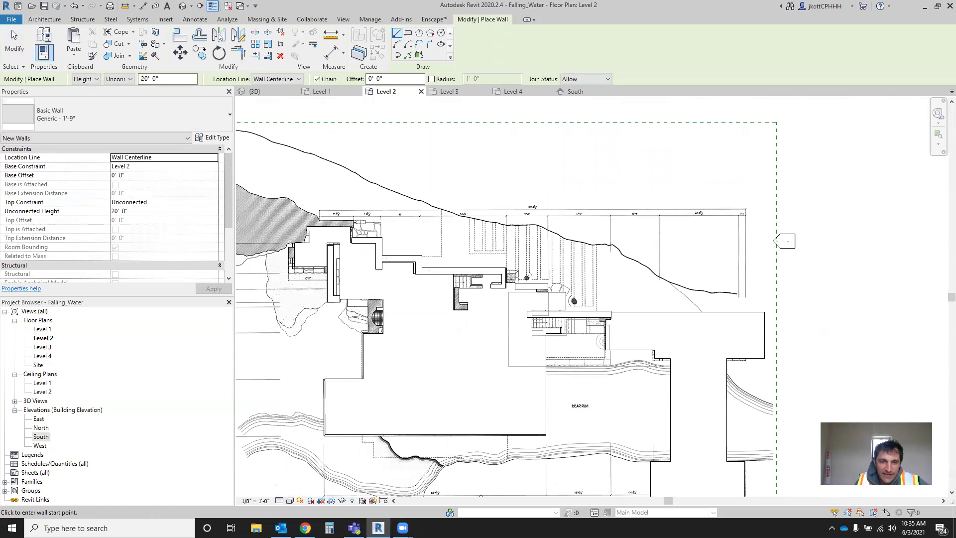
pyautogui.click(290, 500)
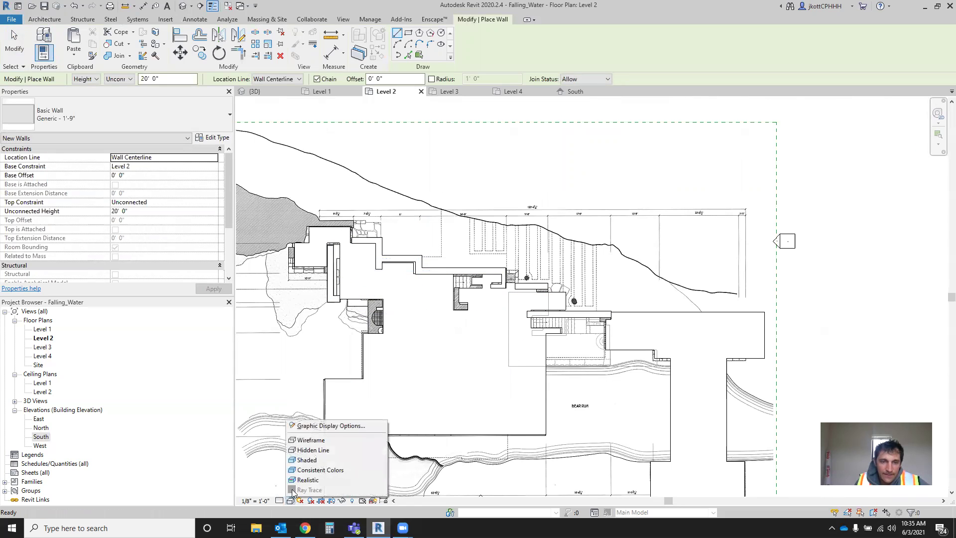
pyautogui.click(306, 450)
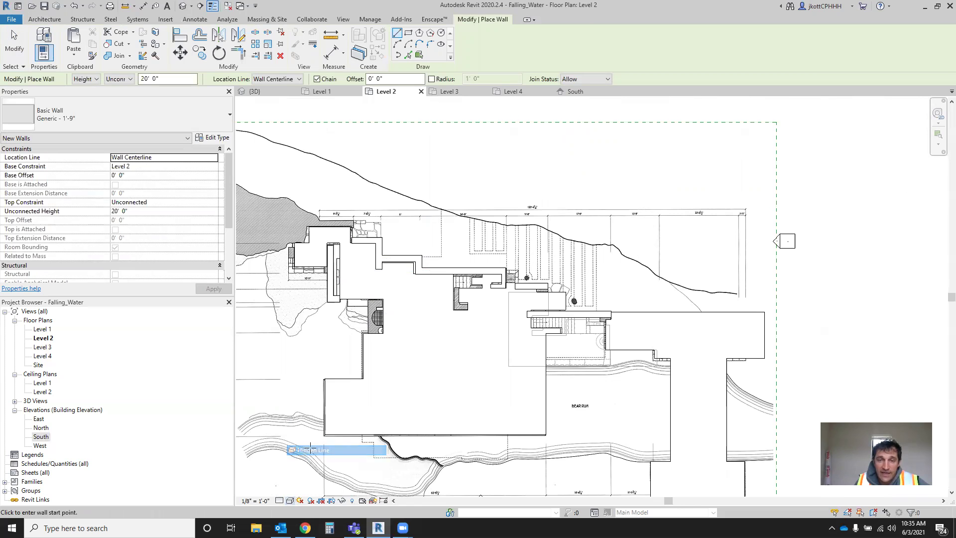
# - In the 3D view, select all visible Generic - 1'-9" walls and set their top constraint to Up to level: Level 3
pyautogui.click(280, 93)
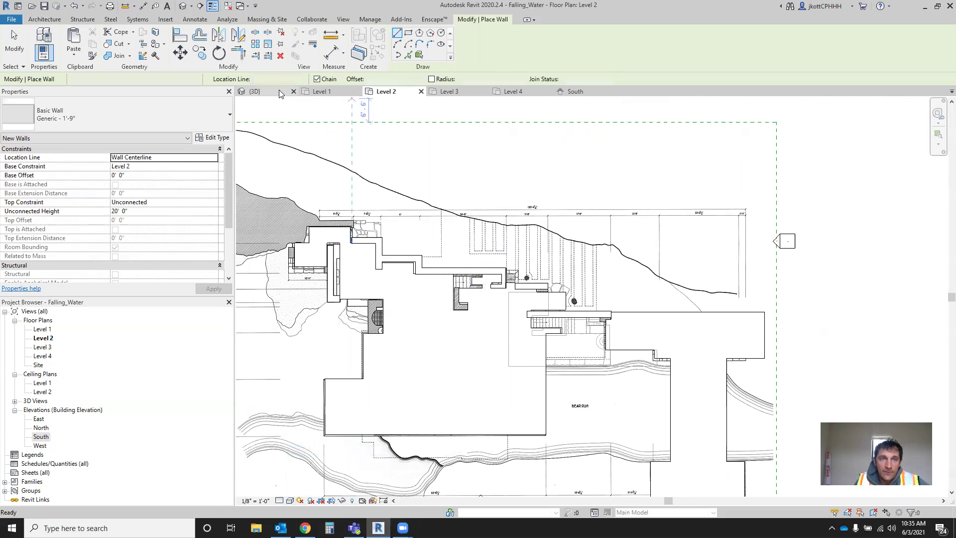
pyautogui.keyDown('shift'); pyautogui.moveTo(597, 271); pyautogui.dragTo(609, 174, button='middle'); pyautogui.keyUp('shift')
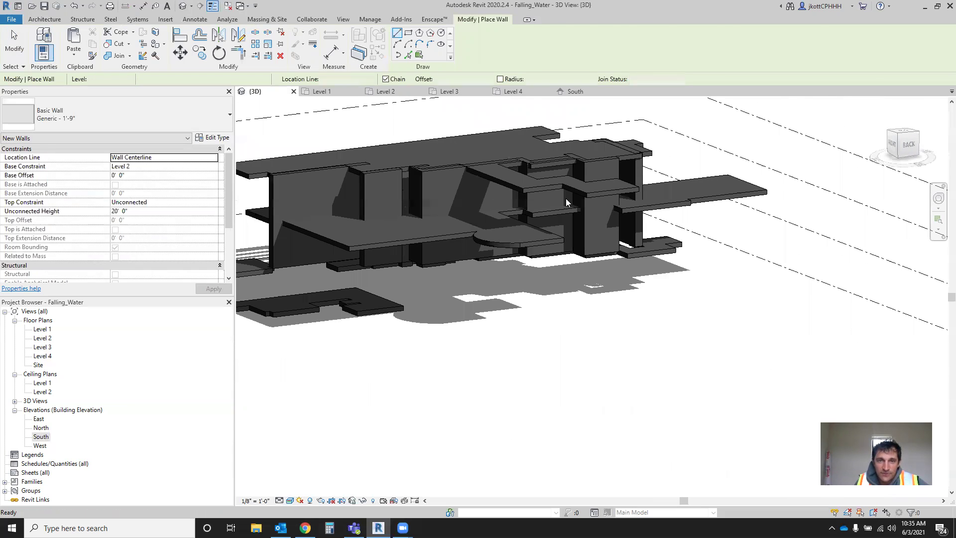
pyautogui.press('Escape')
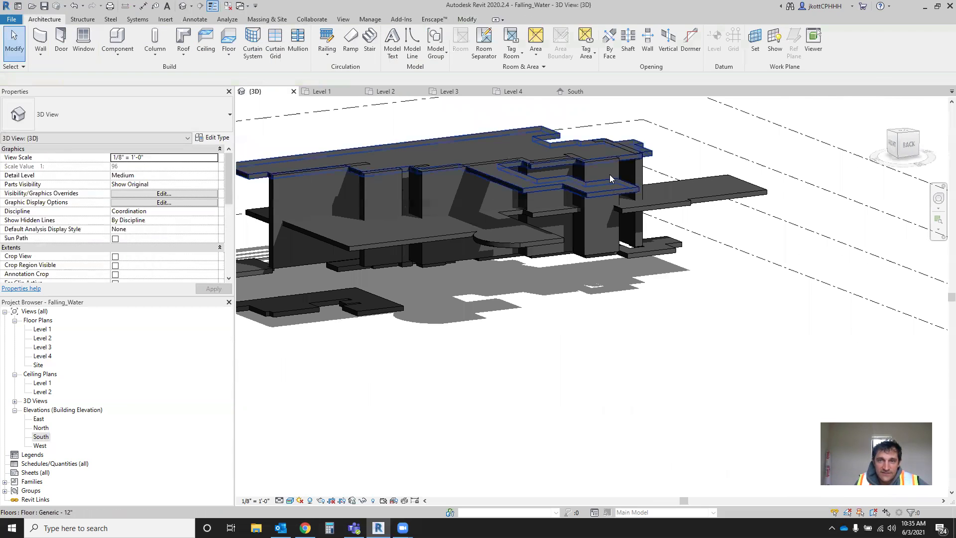
pyautogui.click(586, 229)
pyautogui.rightClick(586, 228)
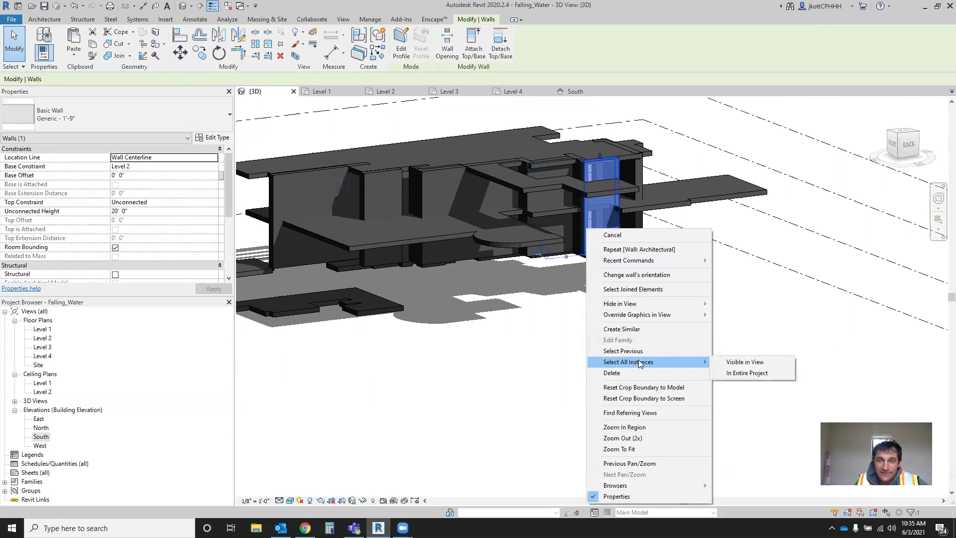
pyautogui.click(737, 362)
pyautogui.keyDown('shift'); pyautogui.moveTo(711, 357); pyautogui.dragTo(290, 172, button='middle'); pyautogui.keyUp('shift')
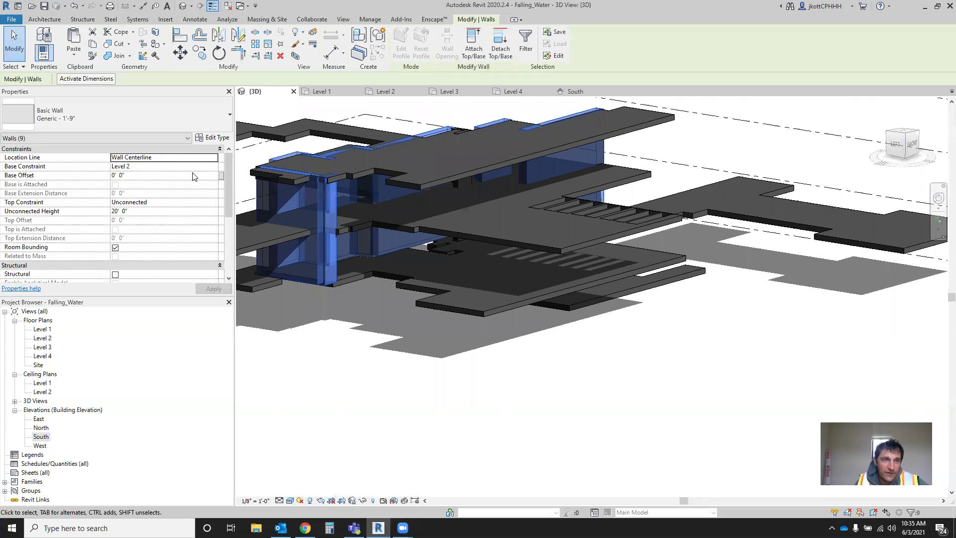
pyautogui.click(212, 204)
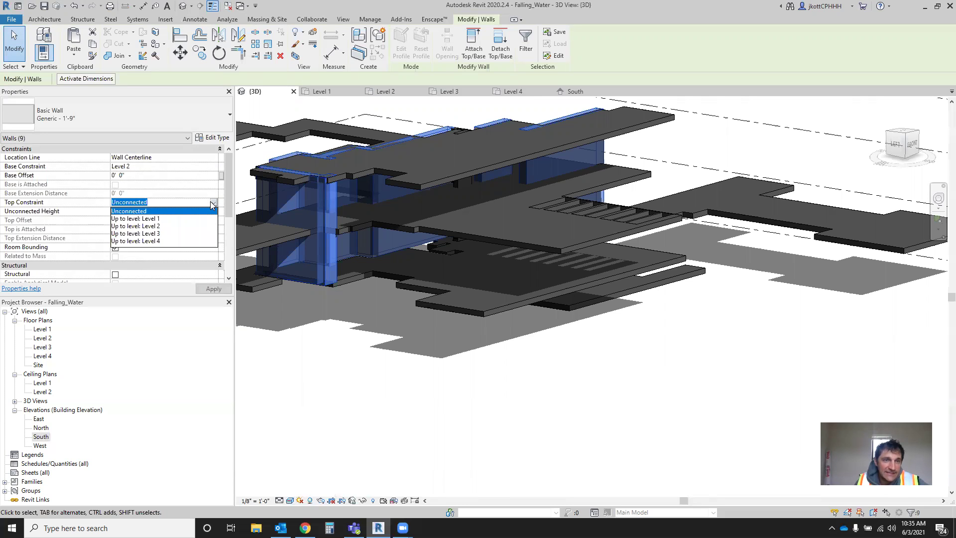
pyautogui.click(152, 233)
# - Select all visible Generic - 1'-1" walls in the 3D view and set their top constraint to Up to level: Level 3
pyautogui.keyDown('shift'); pyautogui.moveTo(335, 321); pyautogui.dragTo(450, 193, button='middle'); pyautogui.keyUp('shift')
pyautogui.click(392, 173)
pyautogui.rightClick(393, 173)
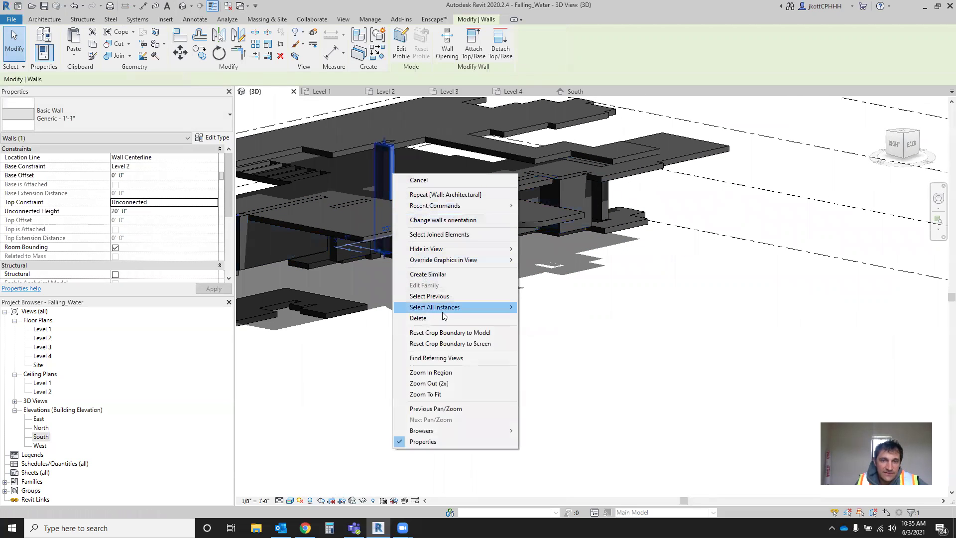
pyautogui.click(578, 307)
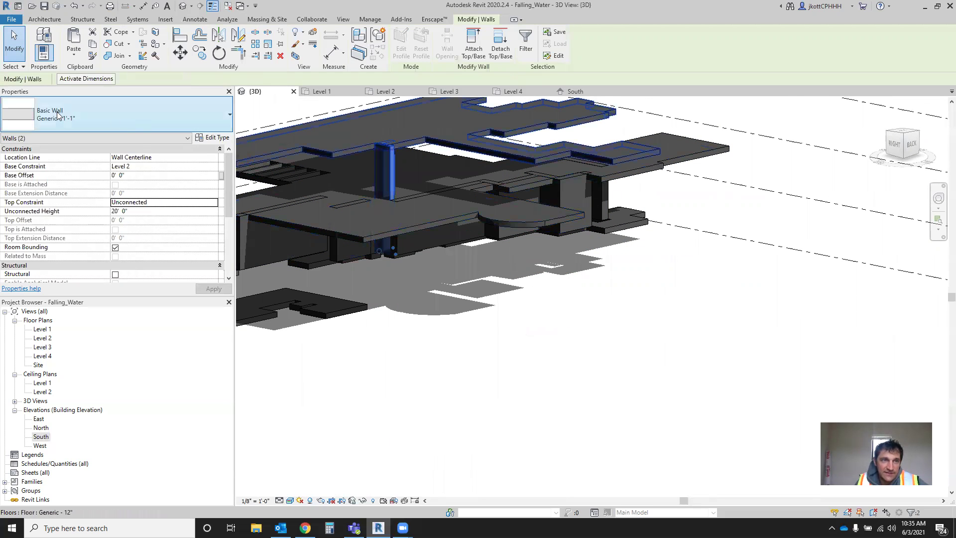
pyautogui.keyDown('shift'); pyautogui.moveTo(413, 227); pyautogui.dragTo(452, 163, button='middle'); pyautogui.keyUp('shift')
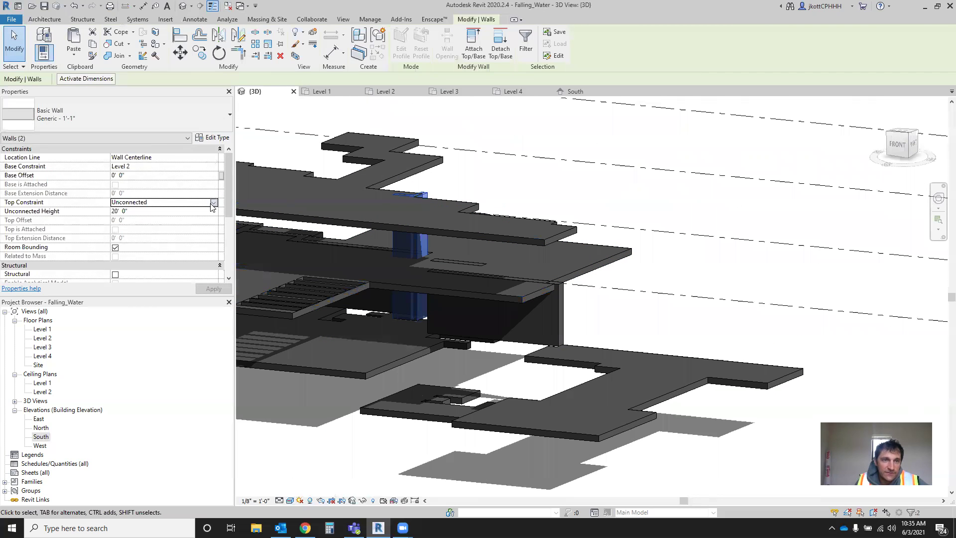
pyautogui.click(212, 203)
pyautogui.click(155, 233)
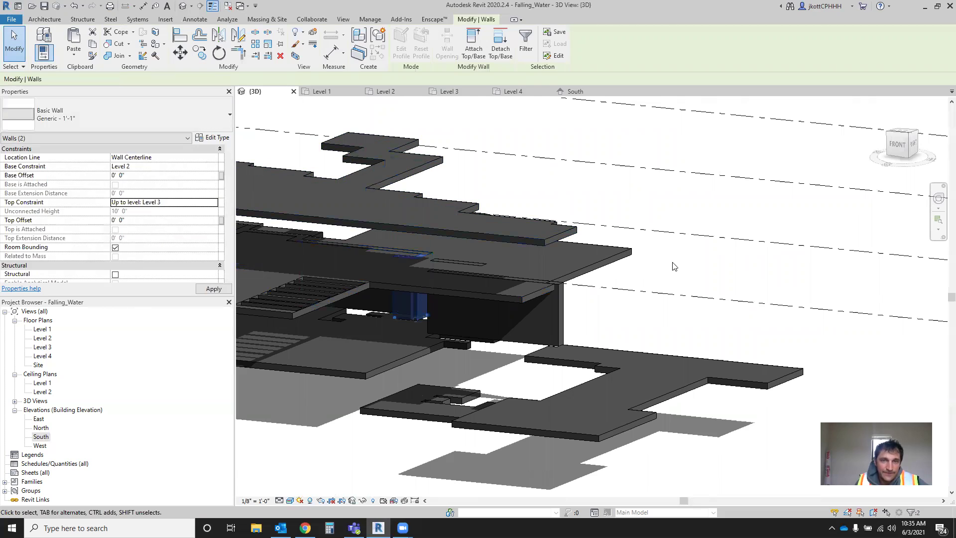
pyautogui.press('Escape')
# - Check a Generic - 1'-9" wall below the Level 3 floor from several angles in 3D
pyautogui.keyDown('shift'); pyautogui.moveTo(373, 251); pyautogui.dragTo(386, 322, button='middle'); pyautogui.keyUp('shift')
pyautogui.click(306, 322)
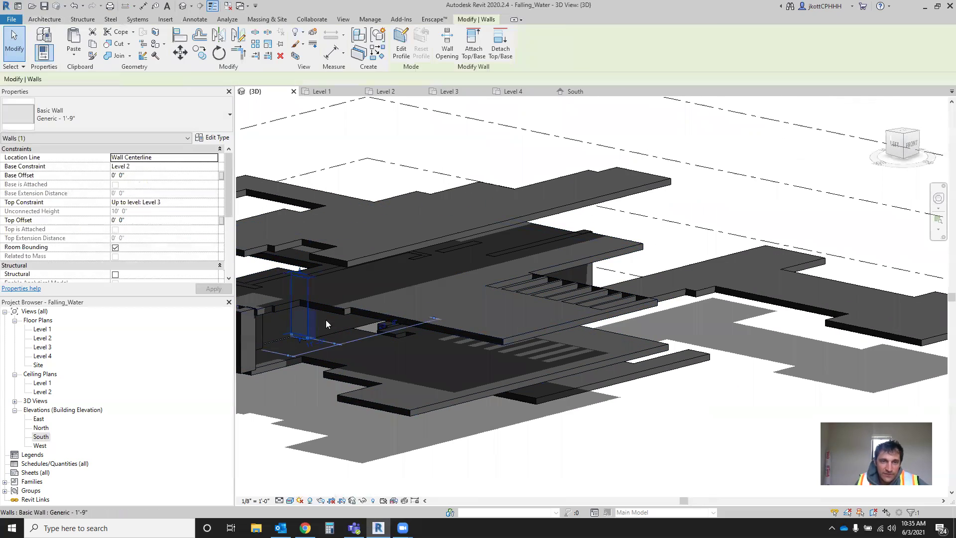
pyautogui.keyDown('shift'); pyautogui.moveTo(325, 320); pyautogui.dragTo(551, 316, button='middle'); pyautogui.keyUp('shift')
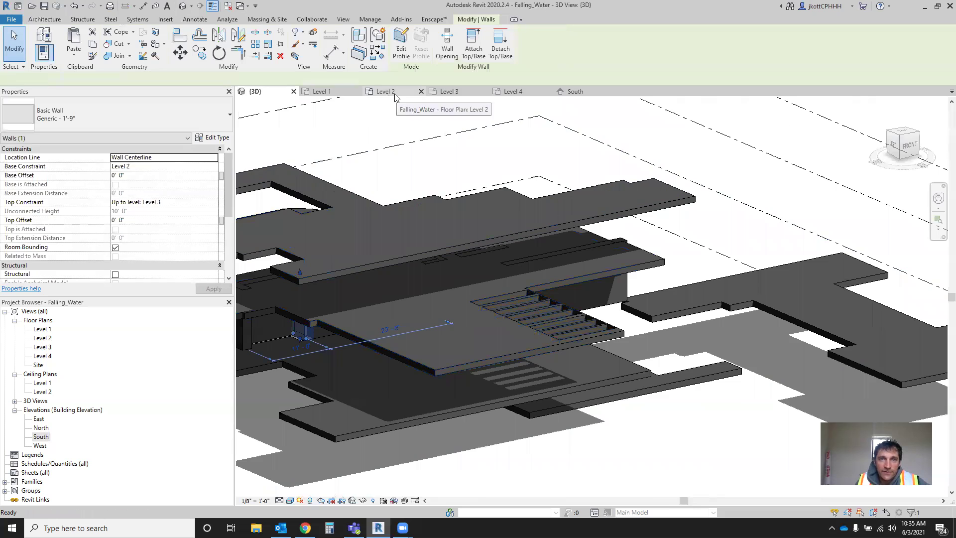
# - Return to the Level 2 plan, select its floor, and examine the underlying plan around the fireplace, servants' sitting room, living room and entry
pyautogui.click(370, 92)
pyautogui.click(379, 357)
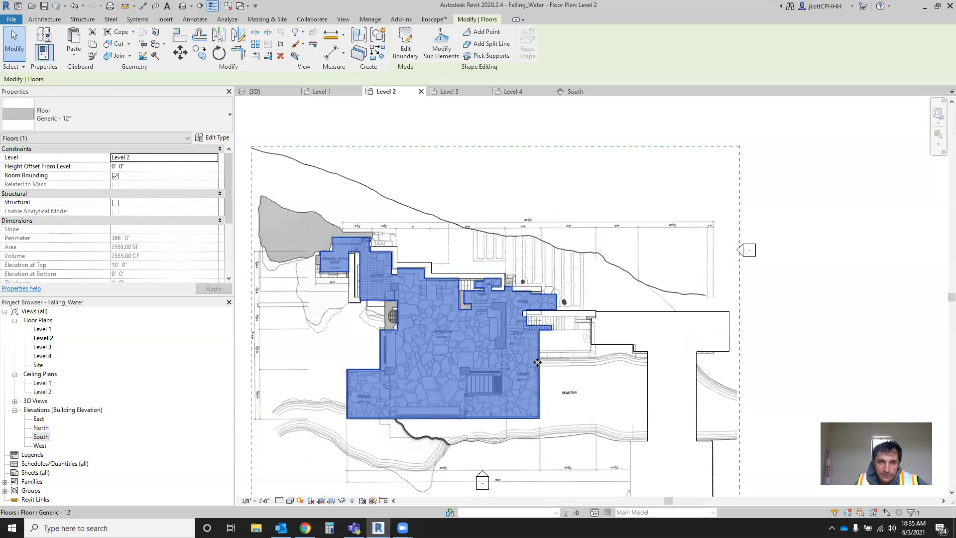
pyautogui.scroll(3, 488, 291)
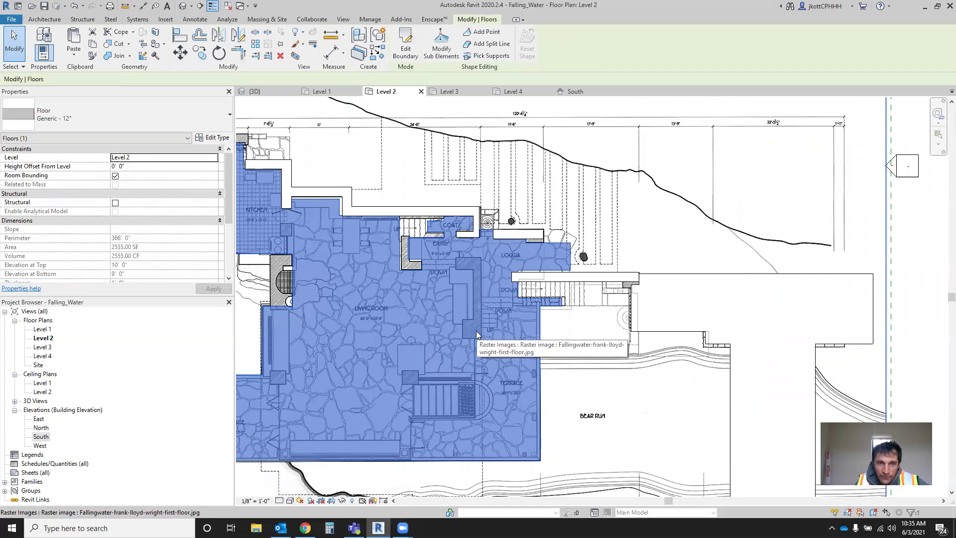
pyautogui.scroll(-1, 479, 330)
pyautogui.scroll(5, 301, 269)
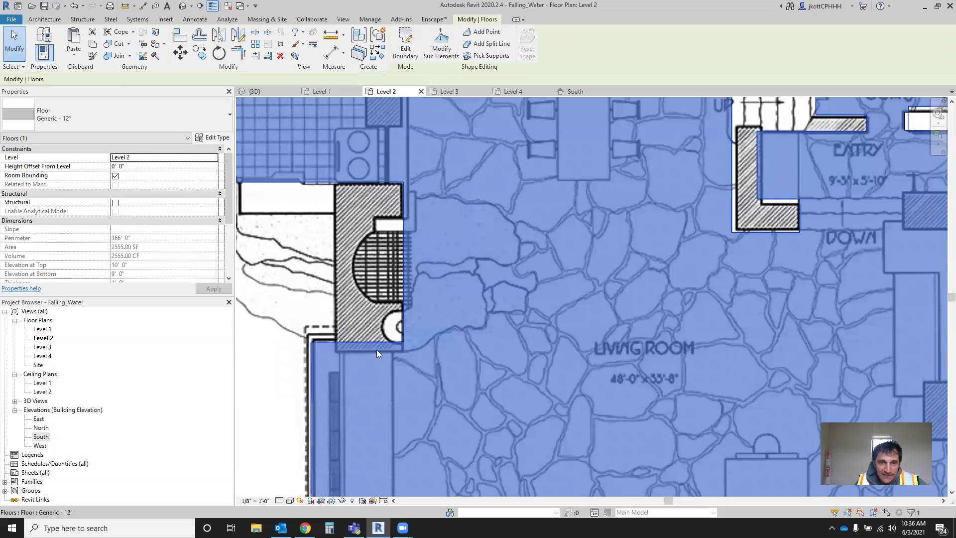
pyautogui.scroll(-2, 449, 307)
pyautogui.scroll(3, 408, 262)
pyautogui.scroll(1, 412, 248)
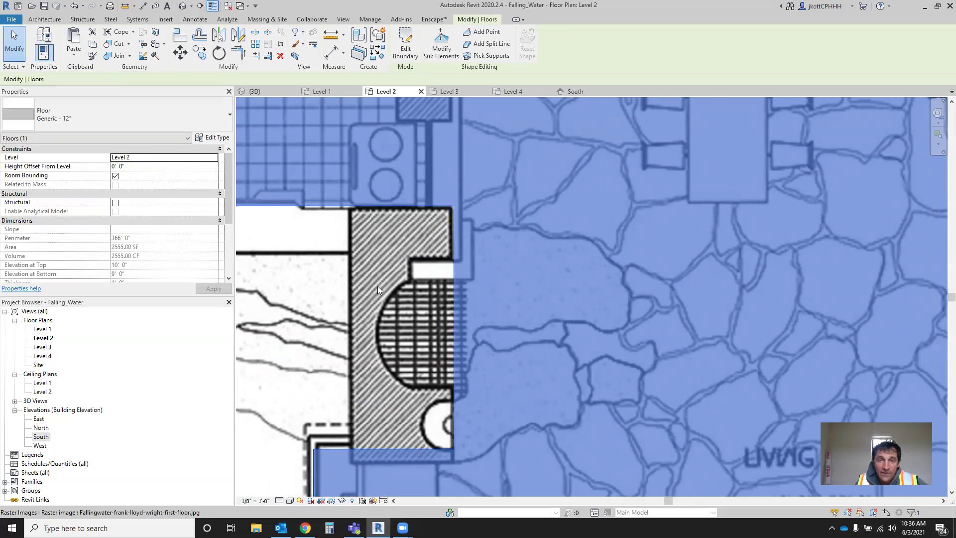
pyautogui.scroll(-5, 377, 288)
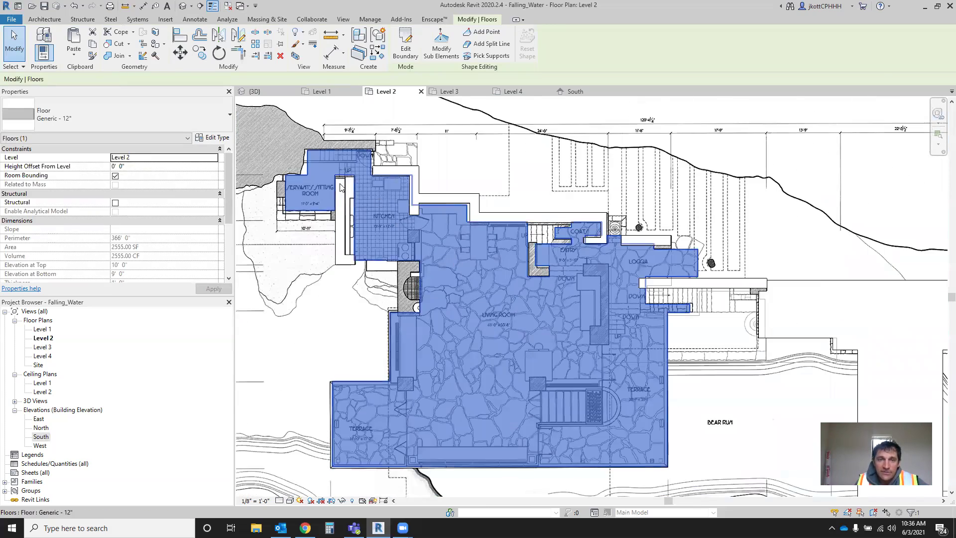
pyautogui.scroll(2, 341, 189)
pyautogui.scroll(-2, 428, 200)
pyautogui.scroll(3, 397, 199)
pyautogui.scroll(-2, 389, 176)
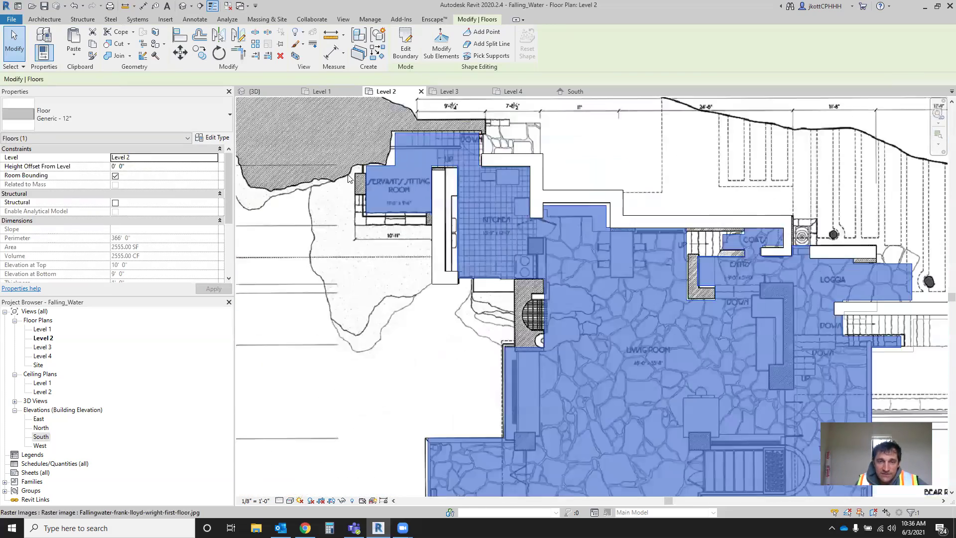
pyautogui.scroll(-1, 349, 178)
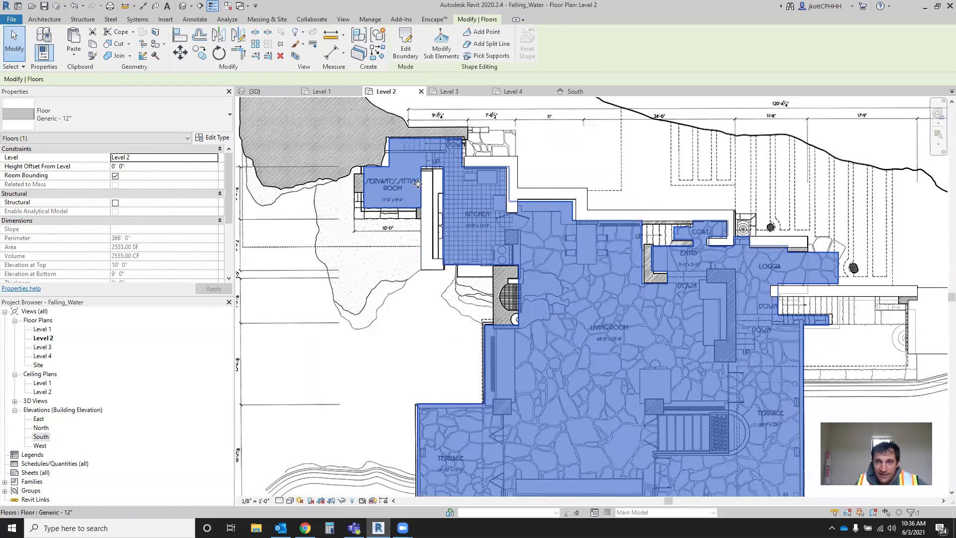
pyautogui.scroll(-2, 417, 185)
pyautogui.scroll(2, 473, 239)
pyautogui.scroll(2, 514, 275)
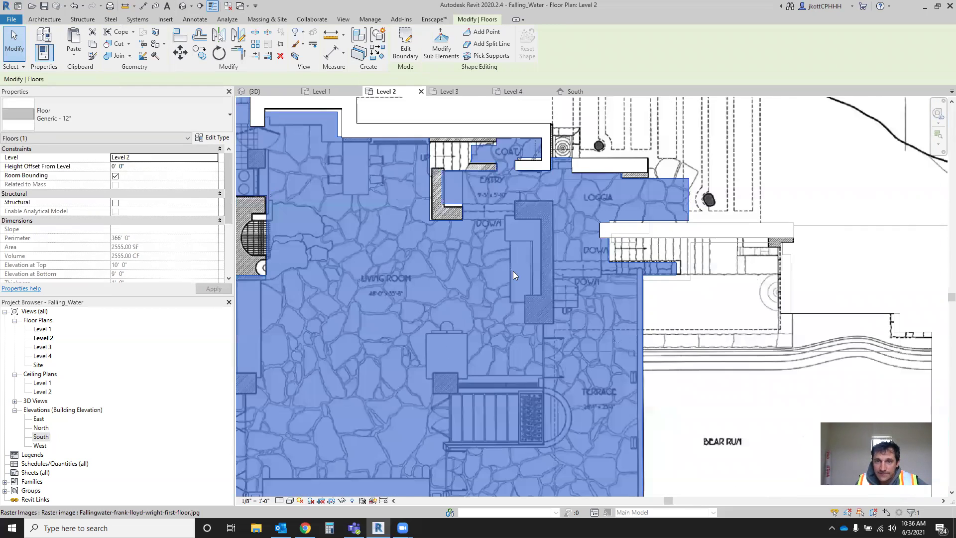
pyautogui.scroll(-2, 538, 268)
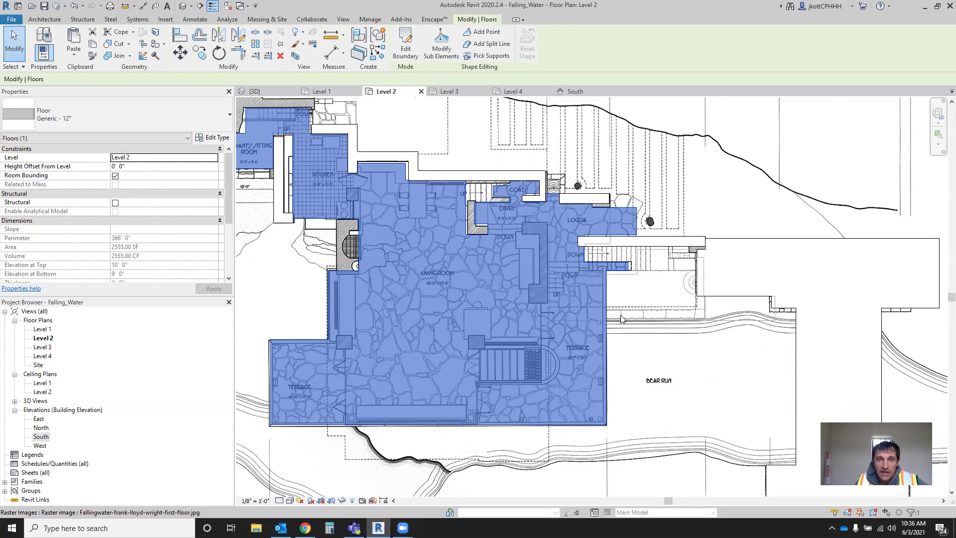
pyautogui.scroll(-3, 491, 301)
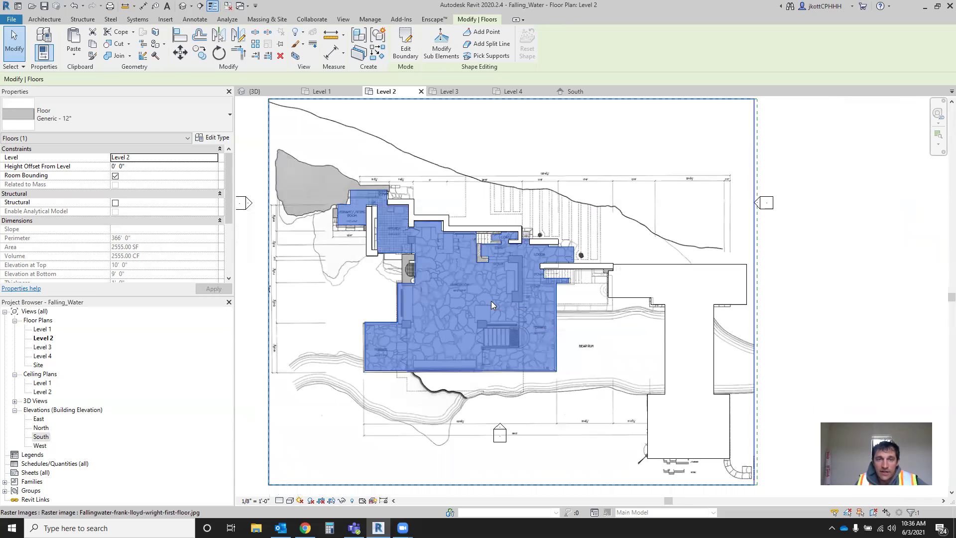
pyautogui.scroll(3, 414, 249)
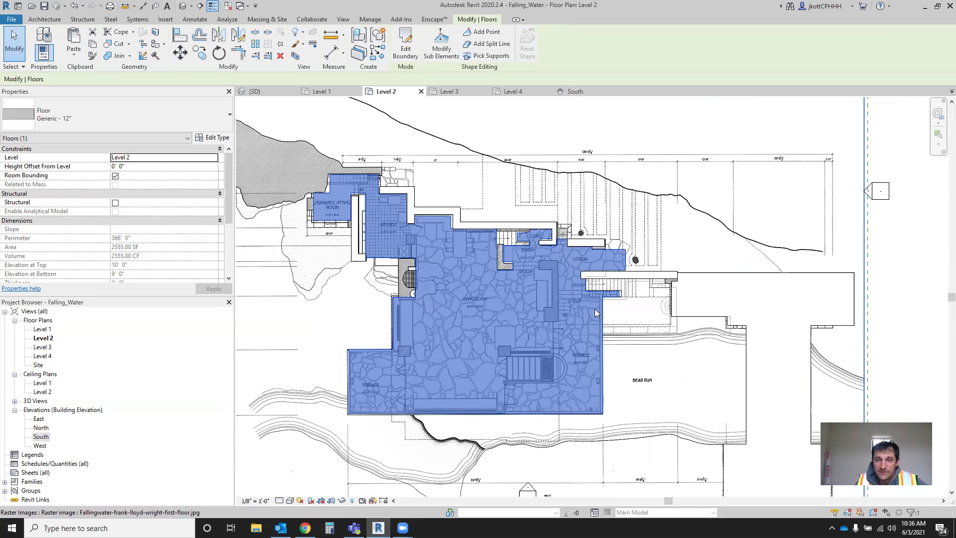
# - Draw two Generic - 1'-9" wall piers at the servants' sitting room: a 3'-0" one on its west side and a short stub off the kitchen wall
pyautogui.scroll(5, 310, 222)
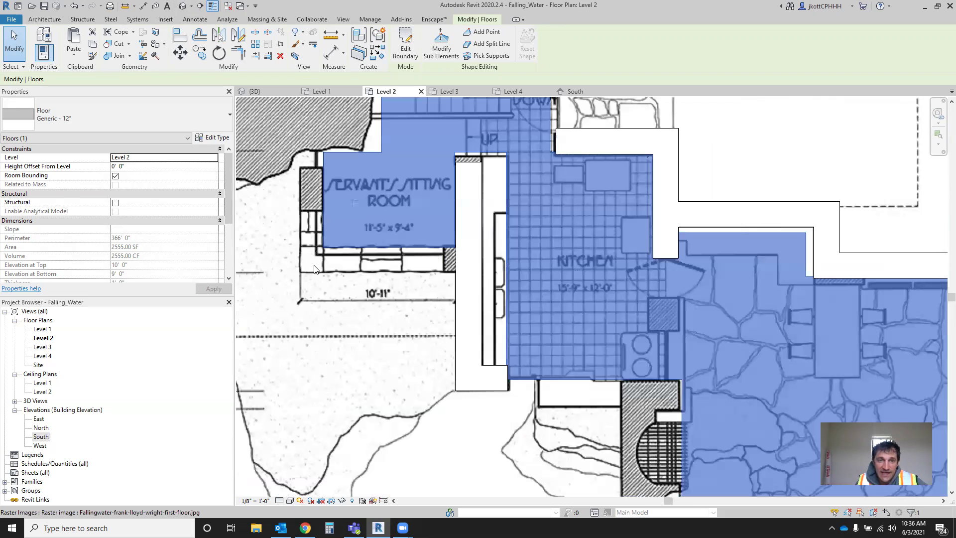
pyautogui.scroll(-3, 435, 265)
pyautogui.scroll(4, 380, 210)
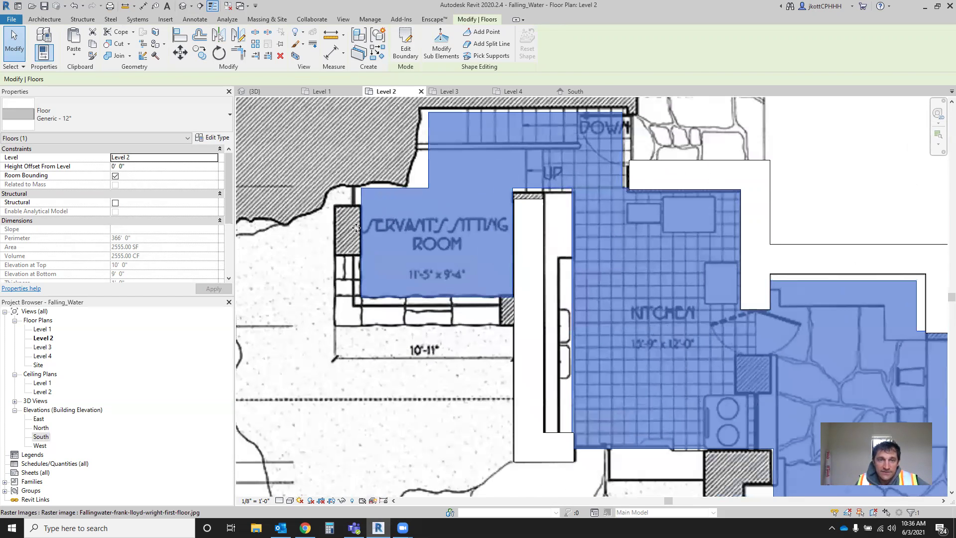
pyautogui.click(50, 20)
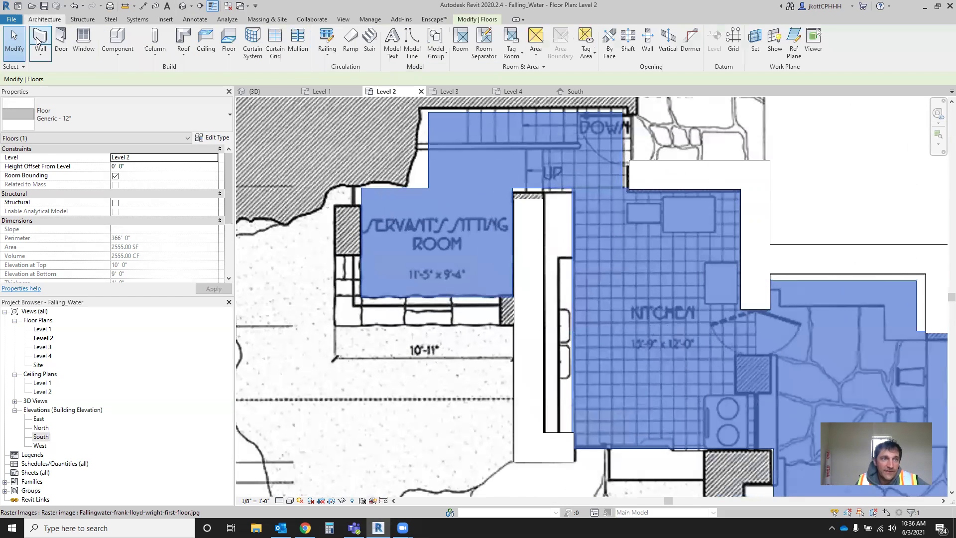
pyautogui.click(38, 41)
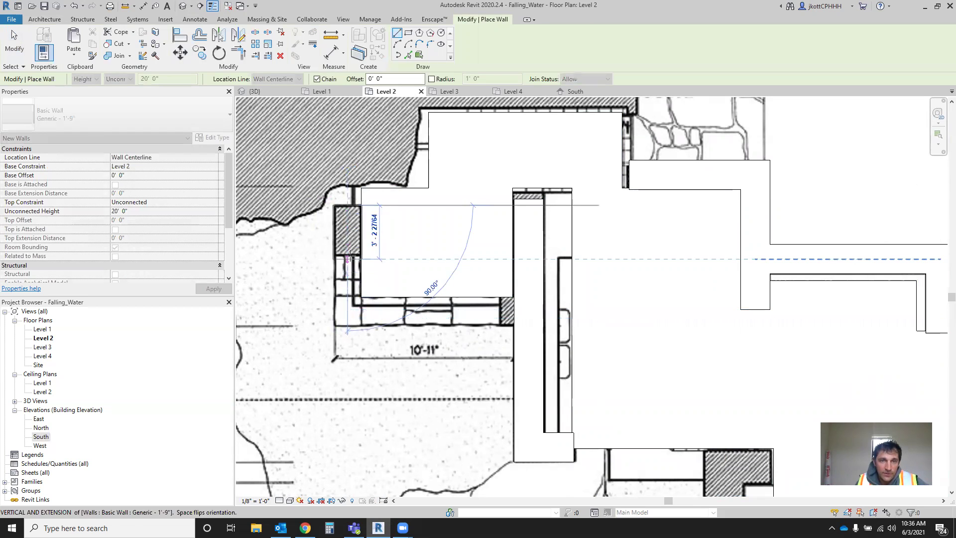
pyautogui.click(347, 255)
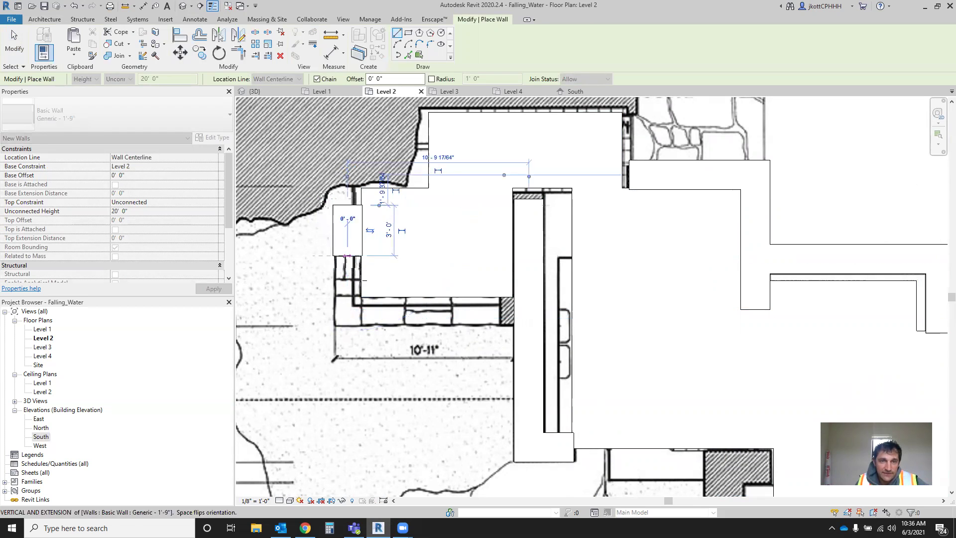
pyautogui.press('Escape')
pyautogui.click(498, 309)
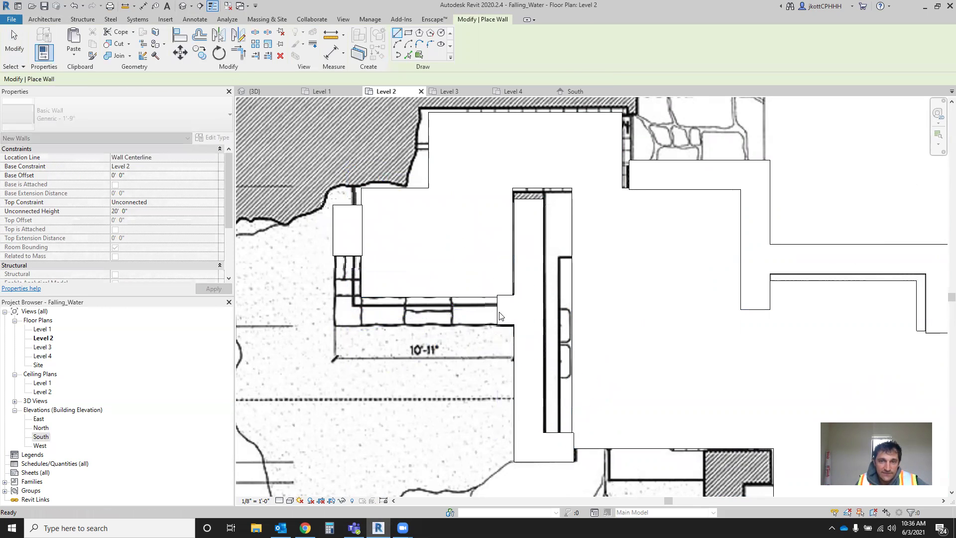
# - Try to connect the two piers with Generic - 1'-9" walls around the sitting room's southwest corner, and undo both walls
pyautogui.click(360, 298)
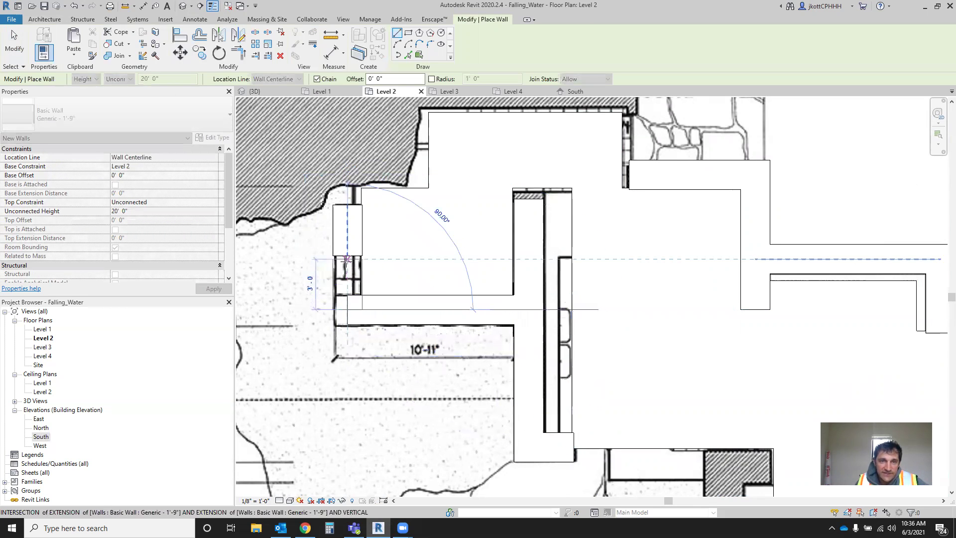
pyautogui.press('Escape')
pyautogui.press('Escape')
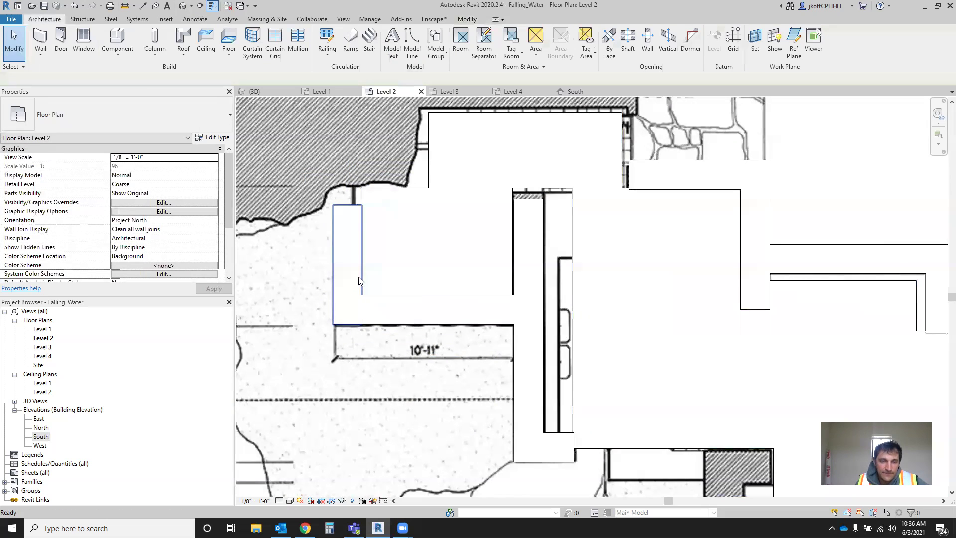
pyautogui.hotkey('ctrl', 'z')
pyautogui.hotkey('ctrl', 'z')
# - Disallow wall joins at the free ends of the kitchen-side stub and the west pier
pyautogui.click(499, 312)
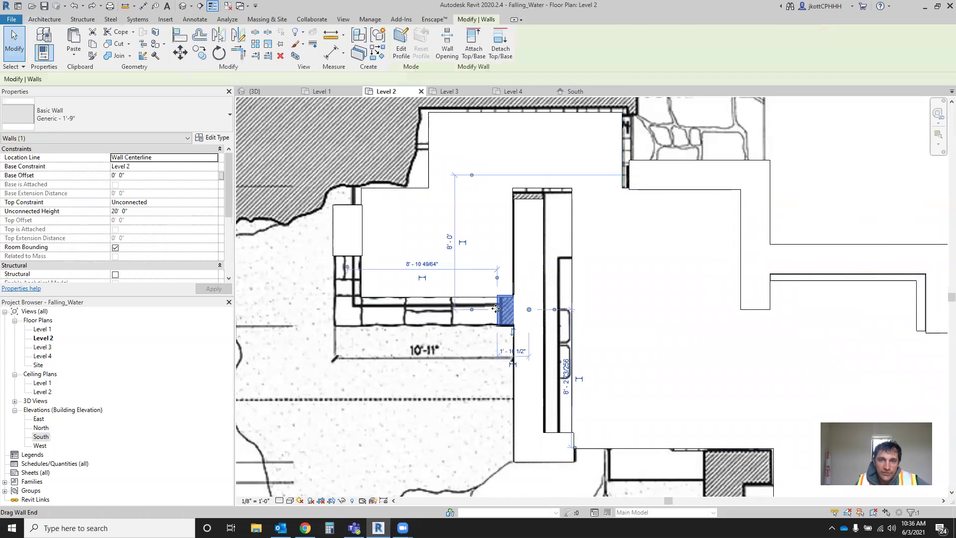
pyautogui.rightClick(496, 309)
pyautogui.click(539, 120)
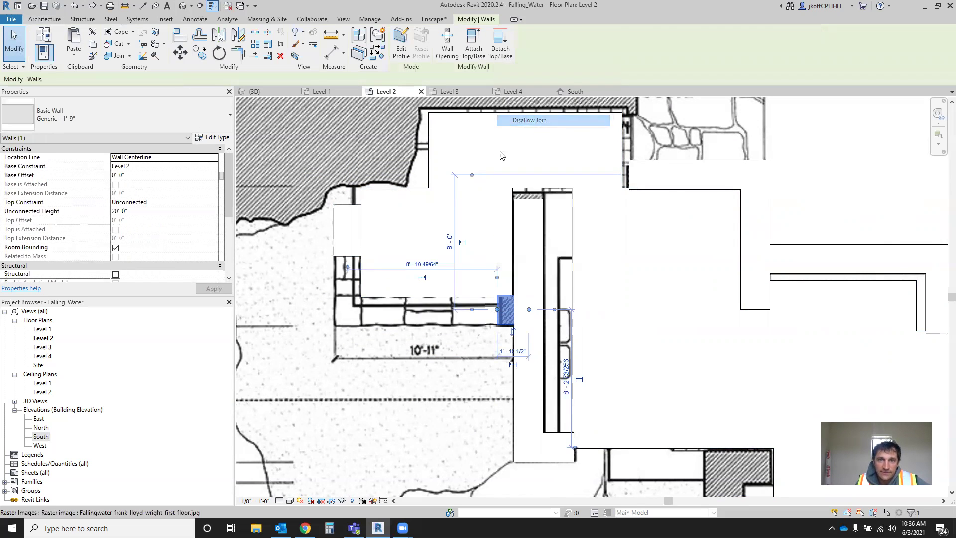
pyautogui.click(347, 252)
pyautogui.rightClick(349, 258)
pyautogui.click(410, 312)
pyautogui.click(11, 37)
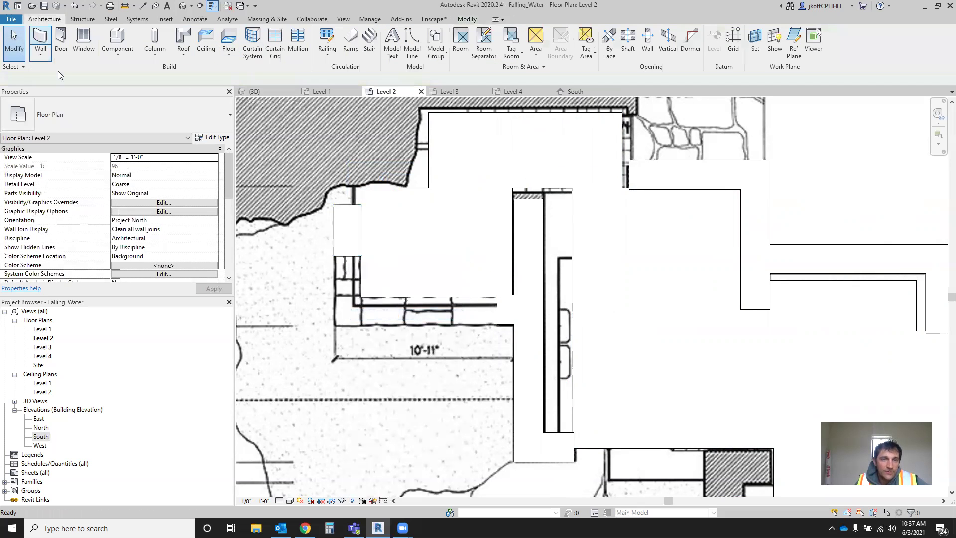
# - Draw two separate Generic - 1'-9" walls from the west pier down to the southwest corner and across to the kitchen-side stub
pyautogui.click(40, 39)
pyautogui.click(348, 309)
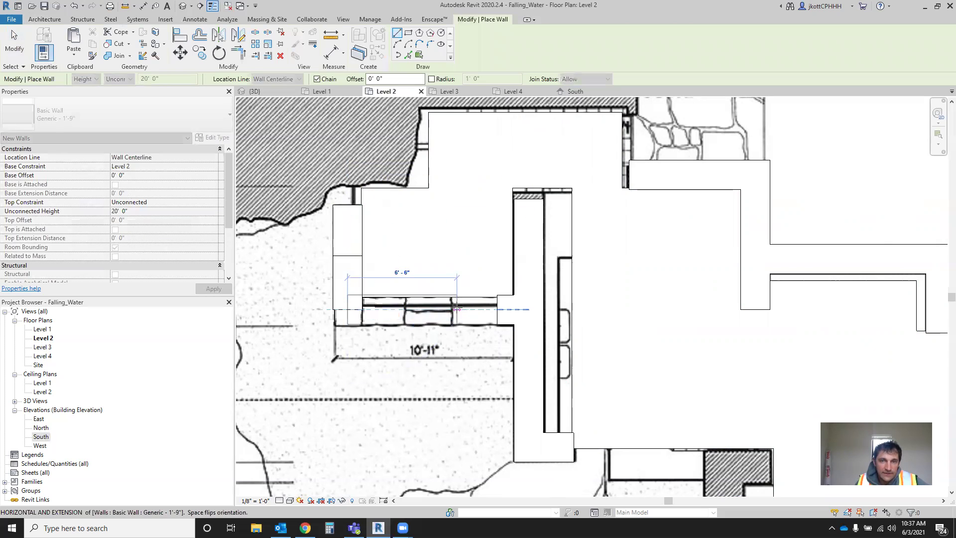
pyautogui.click(491, 310)
pyautogui.press('Escape')
pyautogui.press('Escape')
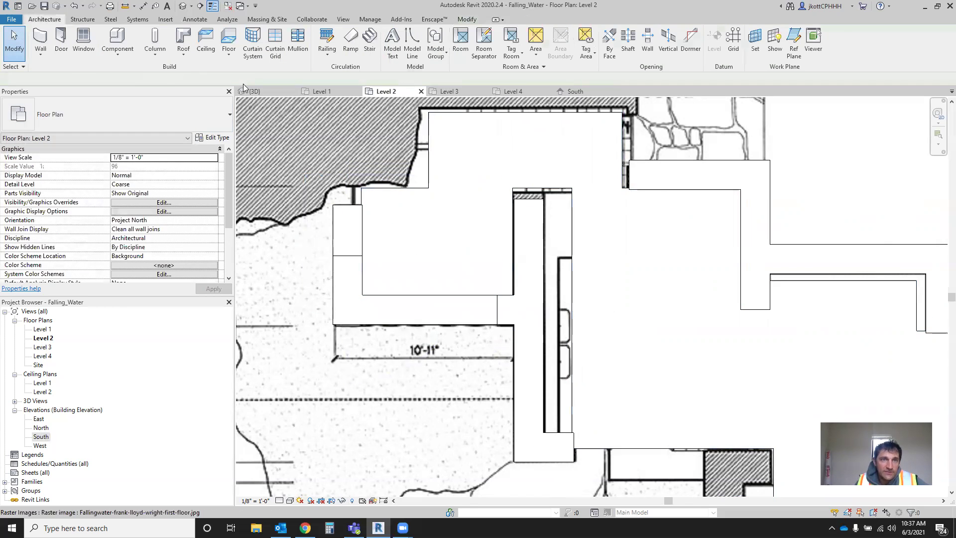
# - In the 3D view, select the four new servants' sitting room walls and set their top constraint to Up to level: Level 3
pyautogui.click(253, 91)
pyautogui.scroll(-5, 443, 271)
pyautogui.scroll(8, 342, 277)
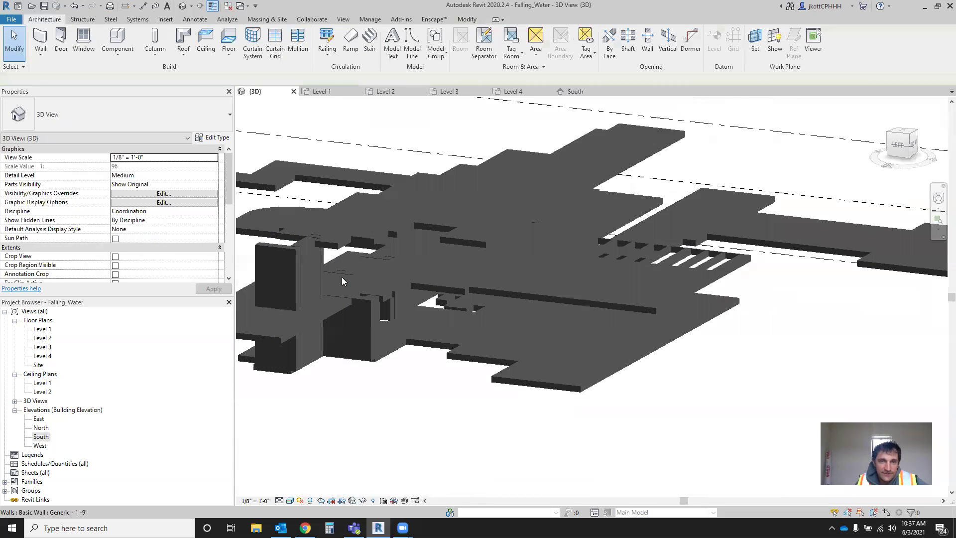
pyautogui.scroll(-2, 330, 263)
pyautogui.scroll(3, 343, 249)
pyautogui.click(355, 235)
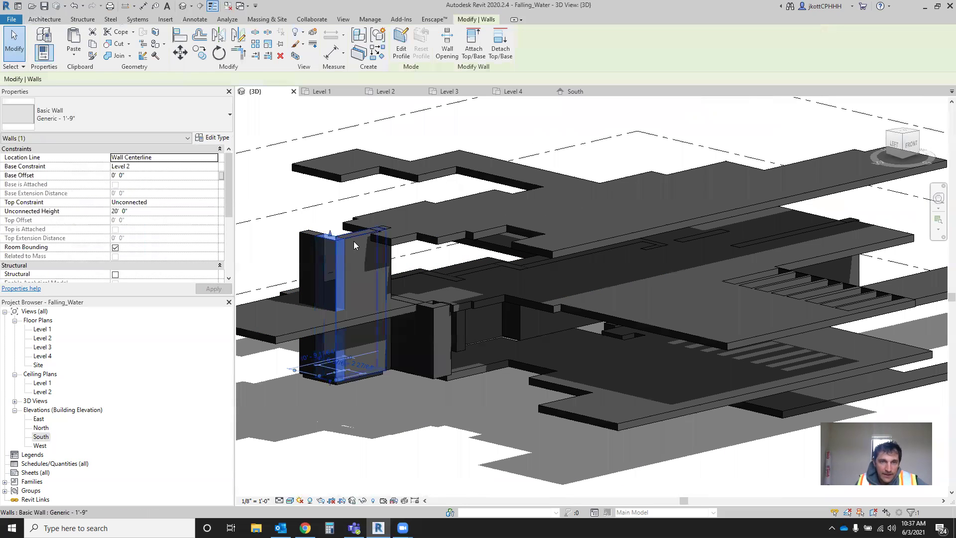
pyautogui.press('Tab')
pyautogui.click(354, 235)
pyautogui.scroll(3, 447, 222)
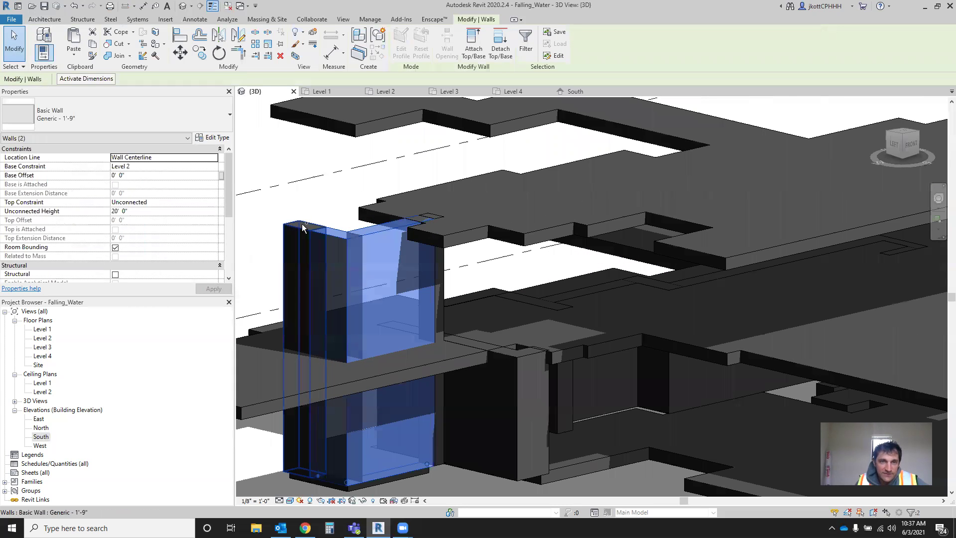
pyautogui.keyDown('ctrl'); pyautogui.click(438, 219); pyautogui.keyUp('ctrl')
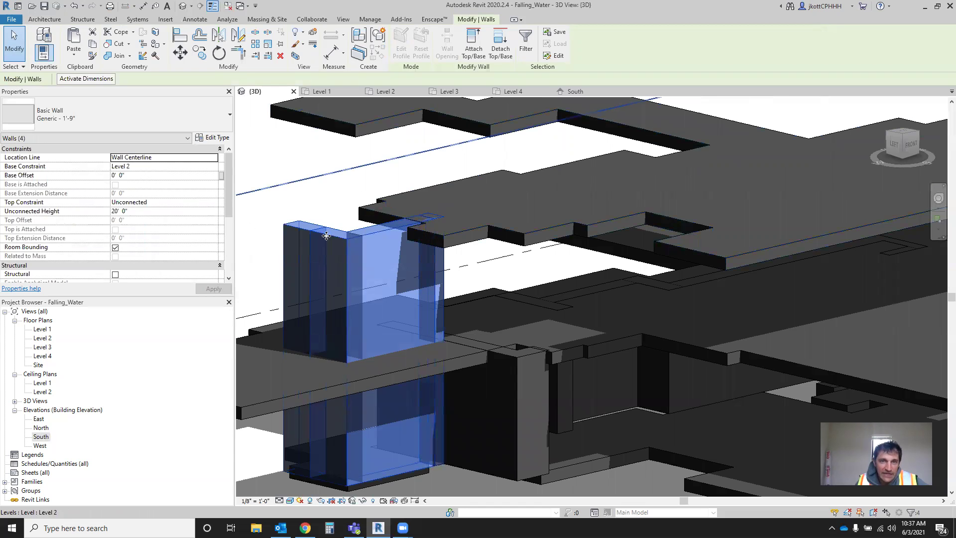
pyautogui.click(204, 203)
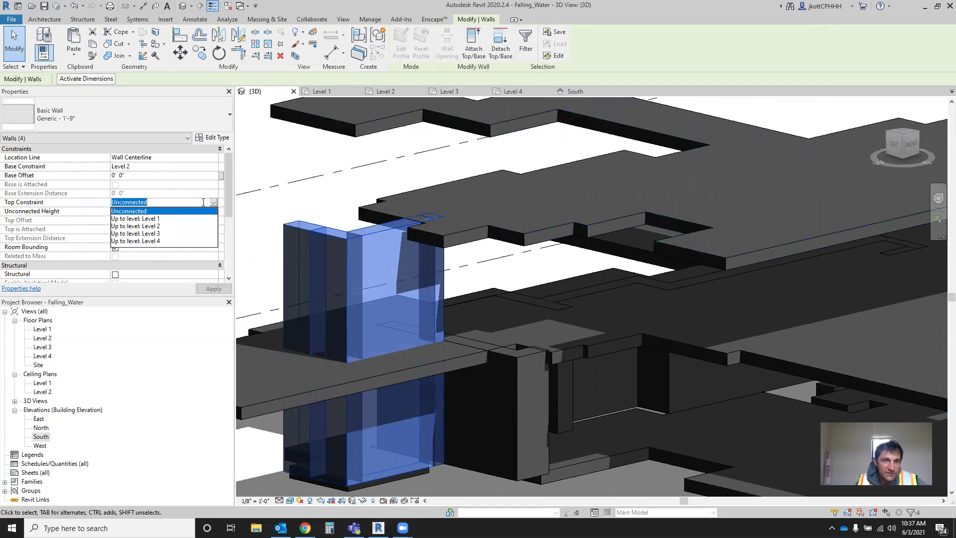
pyautogui.click(156, 234)
# - Select the two connecting walls between the piers in 3D and set their top constraint to Unconnected
pyautogui.scroll(4, 340, 343)
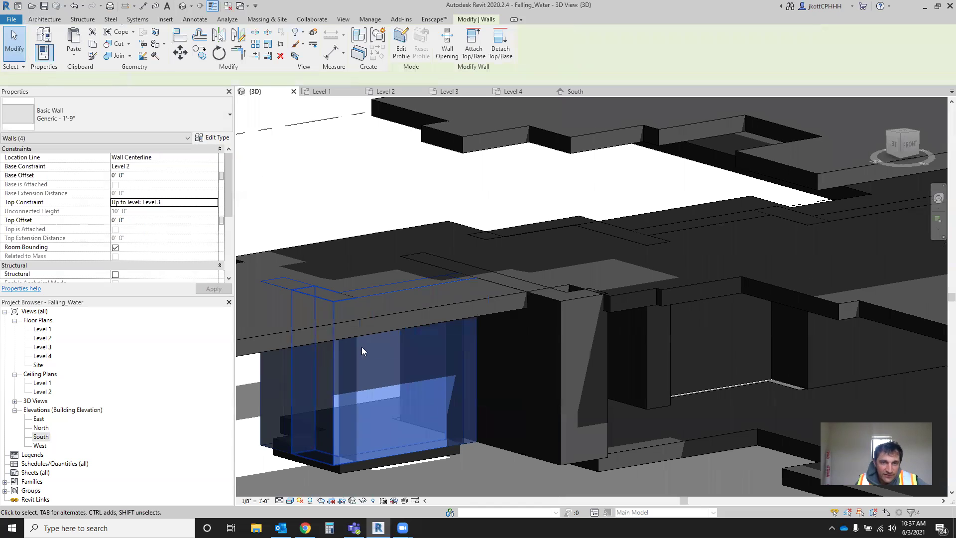
pyautogui.click(362, 346)
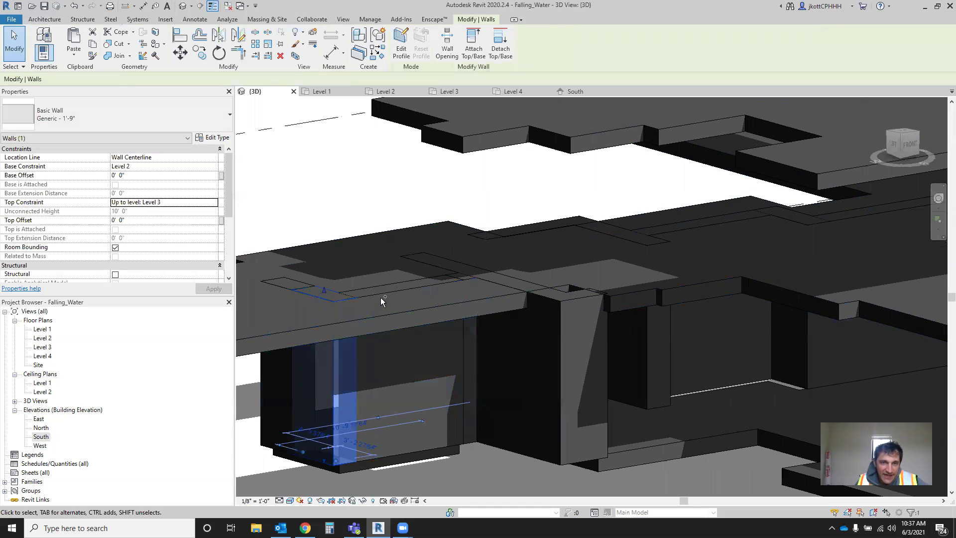
pyautogui.keyDown('ctrl'); pyautogui.click(382, 293); pyautogui.keyUp('ctrl')
pyautogui.scroll(-2, 409, 322)
pyautogui.scroll(2, 420, 326)
pyautogui.keyDown('shift'); pyautogui.moveTo(420, 326); pyautogui.dragTo(438, 317, button='middle'); pyautogui.keyUp('shift')
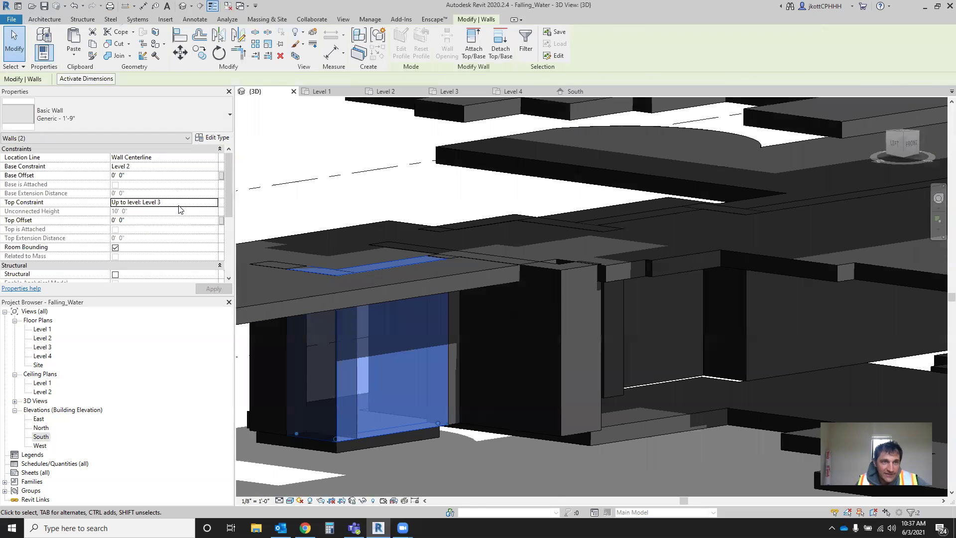
pyautogui.click(214, 204)
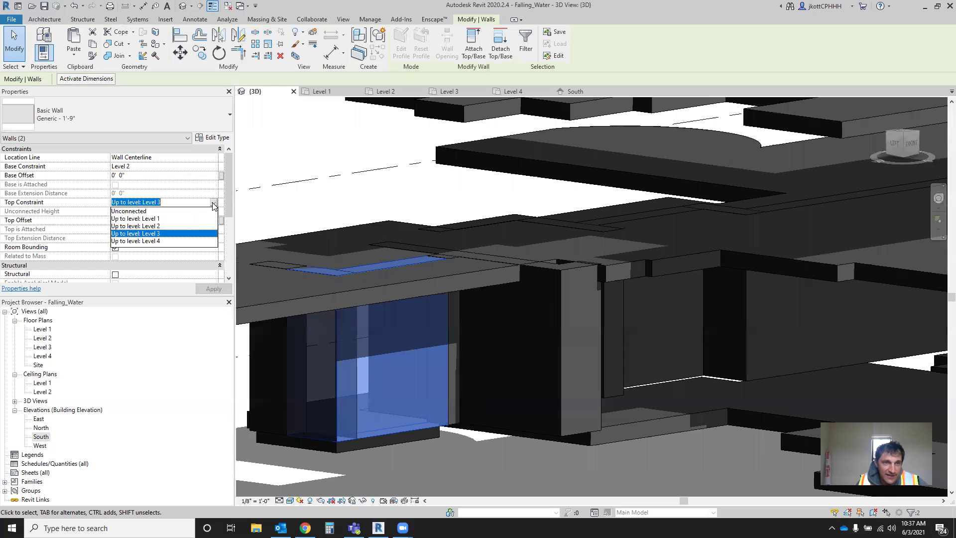
pyautogui.click(182, 211)
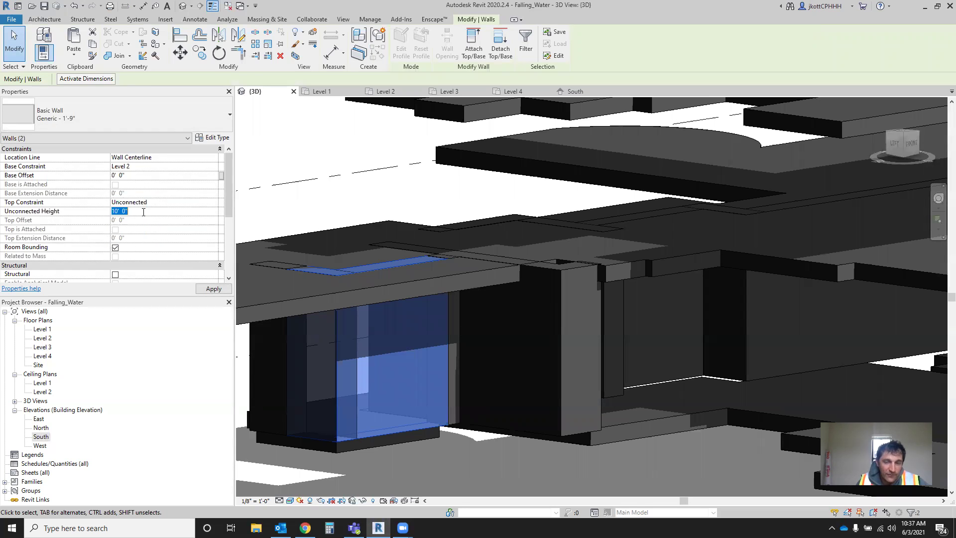
pyautogui.click(458, 198)
# - Return to the Level 2 plan and set its visual style to Wireframe
pyautogui.scroll(-2, 463, 198)
pyautogui.keyDown('shift'); pyautogui.moveTo(501, 384); pyautogui.dragTo(528, 389, button='middle'); pyautogui.keyUp('shift')
pyautogui.scroll(-4, 495, 371)
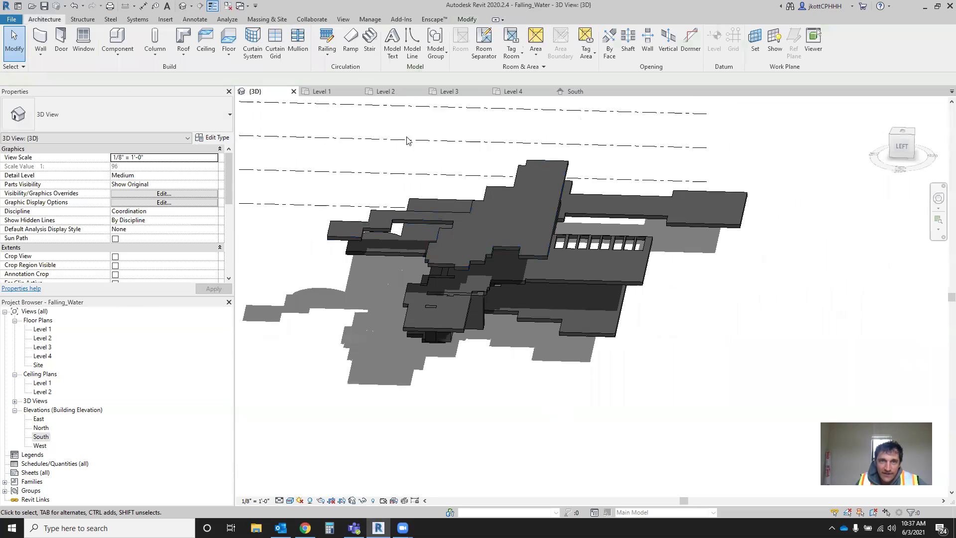
pyautogui.click(321, 91)
pyautogui.click(394, 91)
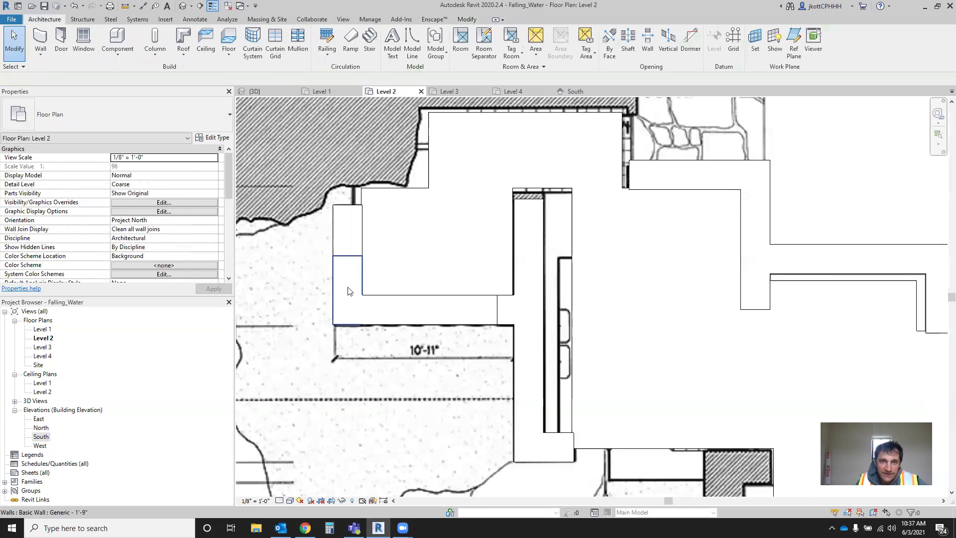
pyautogui.click(290, 500)
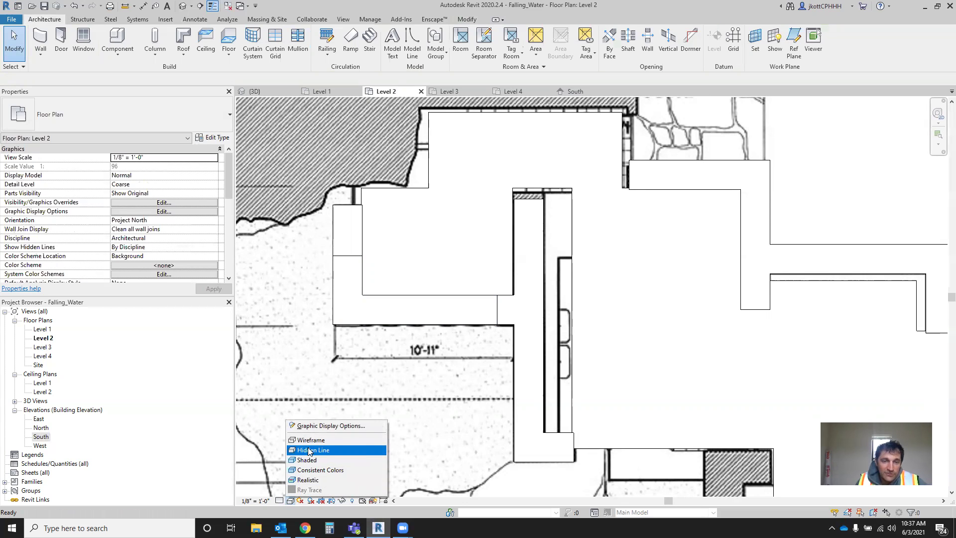
pyautogui.click(309, 451)
pyautogui.click(290, 501)
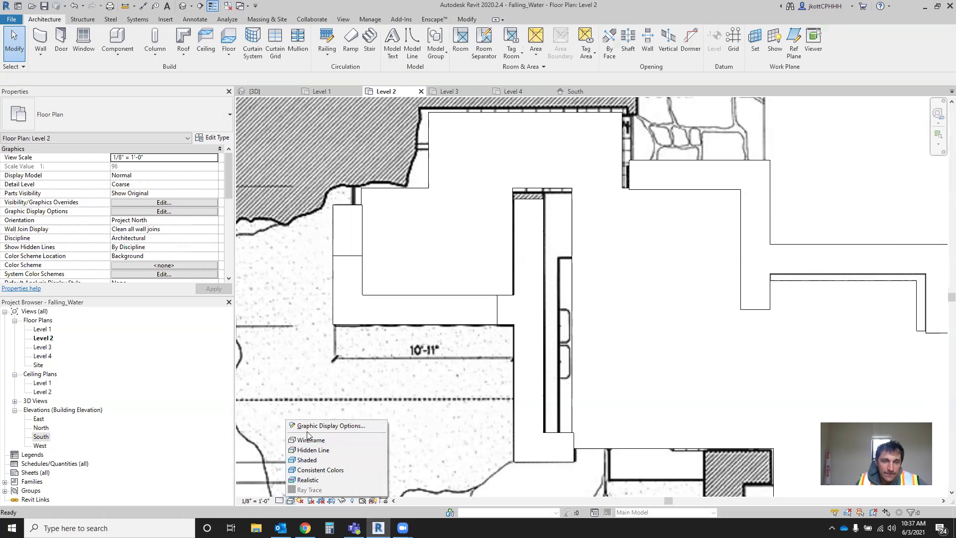
pyautogui.click(309, 439)
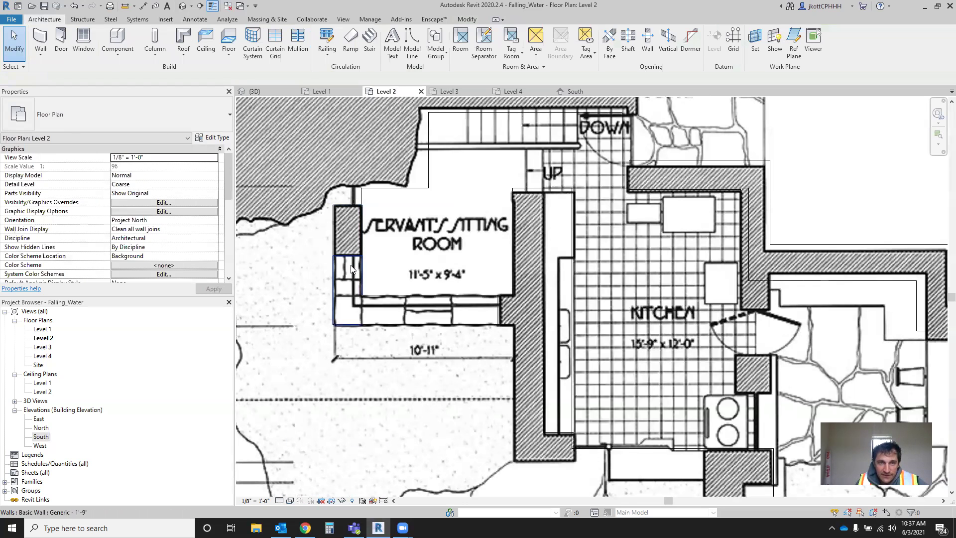
# - Examine the Level 2 plan around the living room and terraces, and review the whole model from several angles in 3D
pyautogui.scroll(-7, 317, 263)
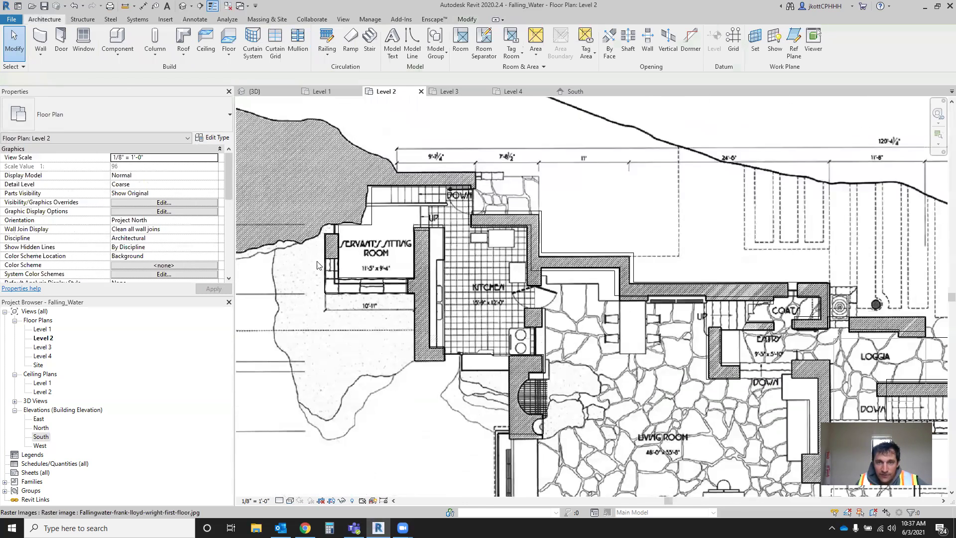
pyautogui.scroll(2, 542, 469)
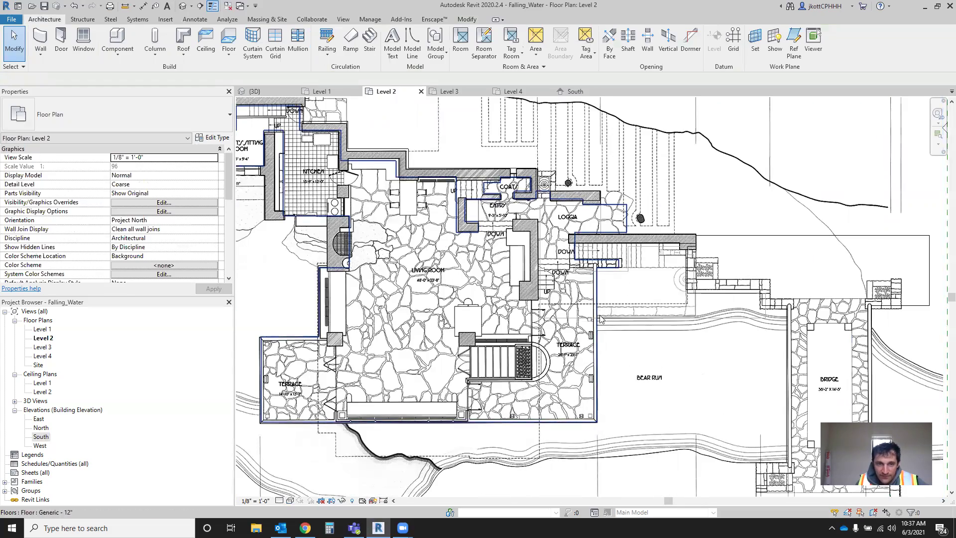
pyautogui.scroll(4, 514, 407)
pyautogui.scroll(-2, 514, 407)
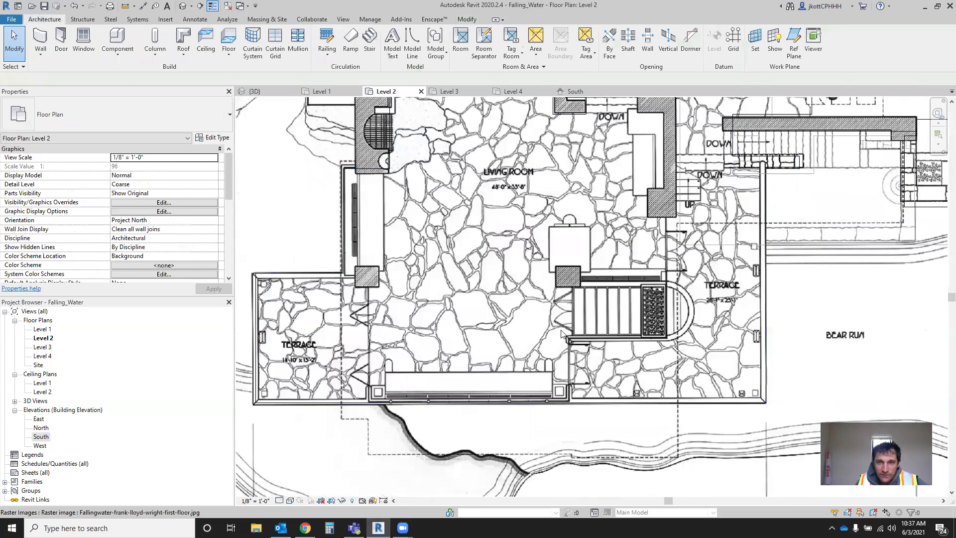
pyautogui.scroll(-3, 573, 366)
pyautogui.scroll(1, 569, 314)
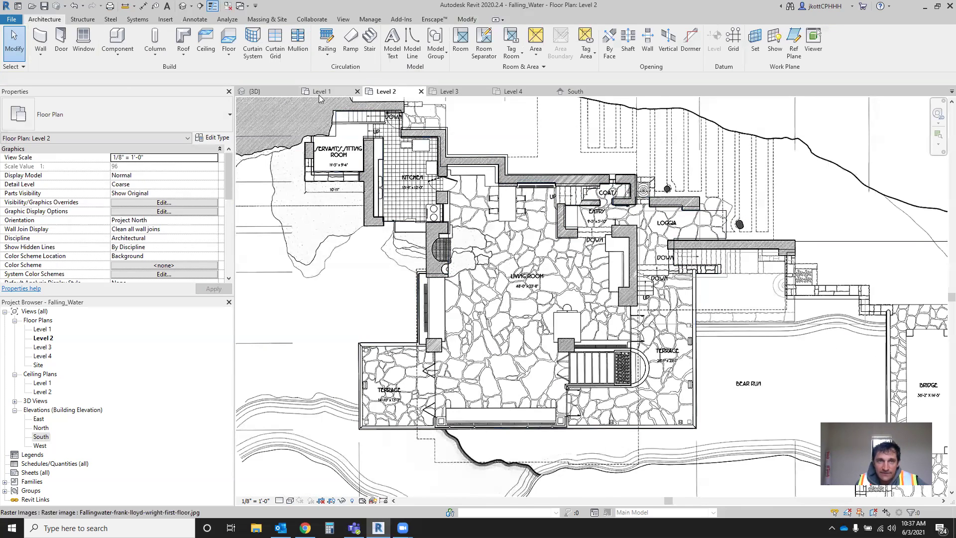
pyautogui.click(261, 90)
pyautogui.keyDown('shift'); pyautogui.moveTo(534, 234); pyautogui.dragTo(581, 294, button='middle'); pyautogui.keyUp('shift')
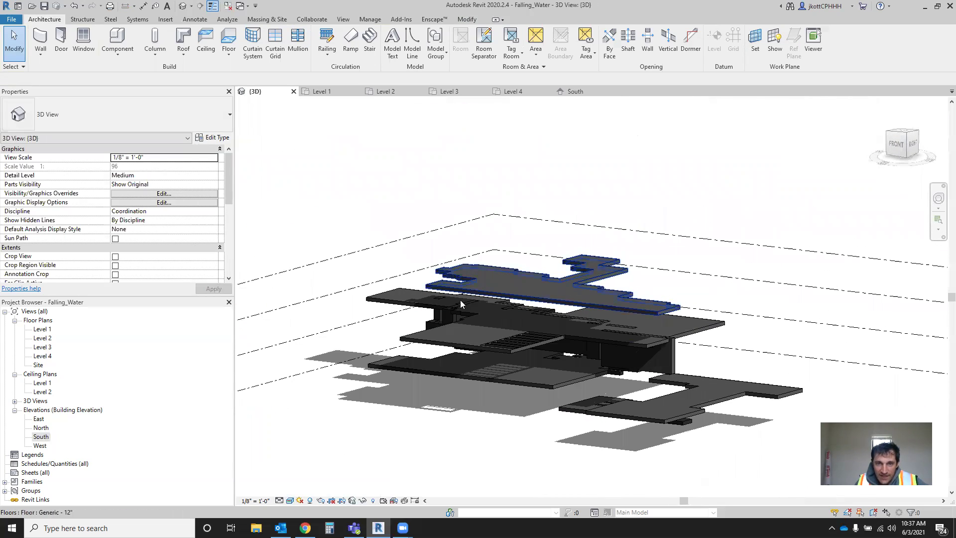
pyautogui.keyDown('shift'); pyautogui.moveTo(550, 335); pyautogui.dragTo(532, 376, button='middle'); pyautogui.keyUp('shift')
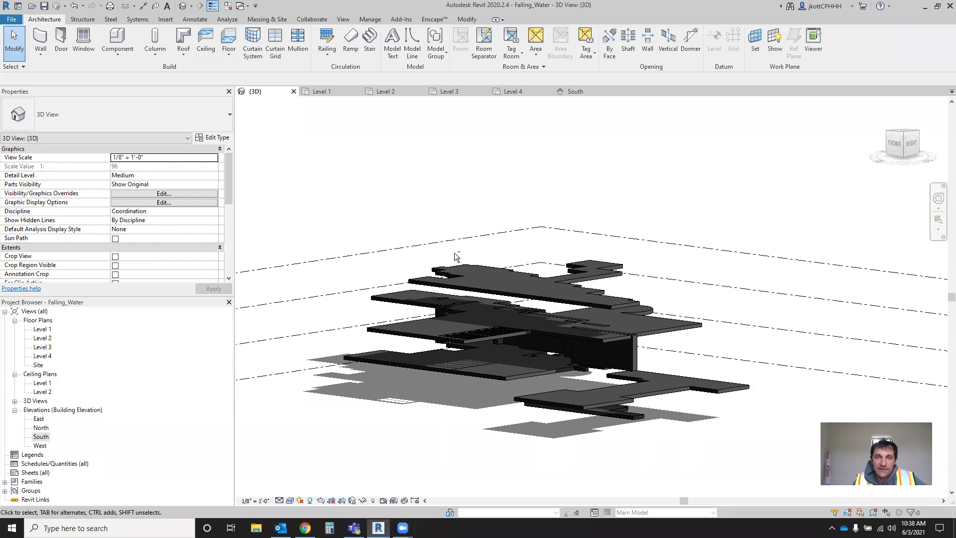
pyautogui.keyDown('shift'); pyautogui.moveTo(455, 256); pyautogui.dragTo(666, 318, button='middle'); pyautogui.keyUp('shift')
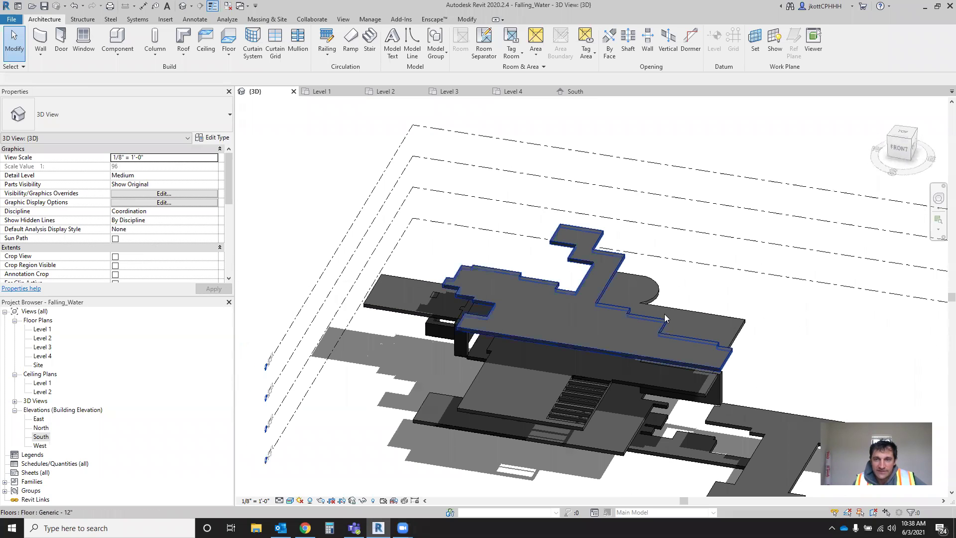
# - Select the Level 3 floor and open its boundary for editing in the Level 3 plan, near the trellis beams
pyautogui.click(625, 378)
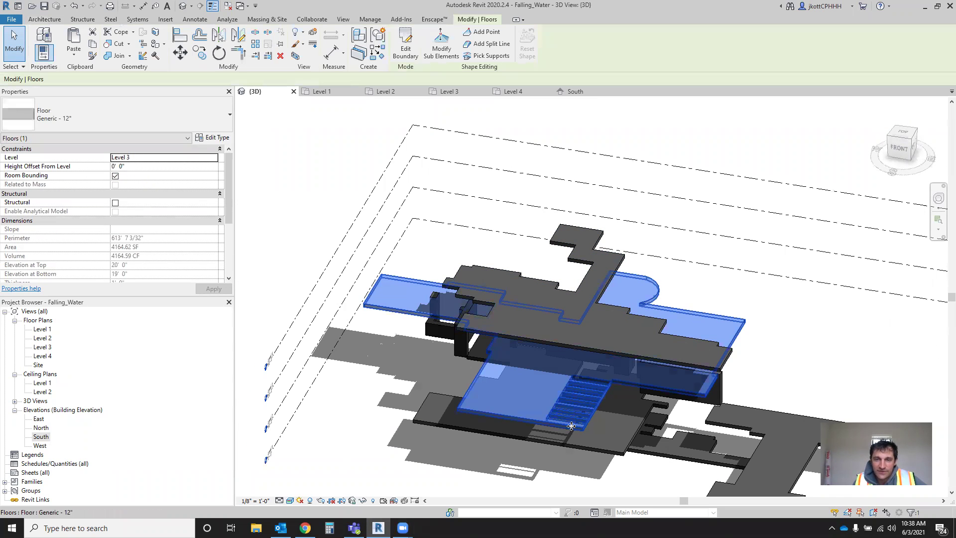
pyautogui.click(412, 95)
pyautogui.scroll(-2, 452, 381)
pyautogui.scroll(1, 579, 280)
pyautogui.scroll(1, 580, 280)
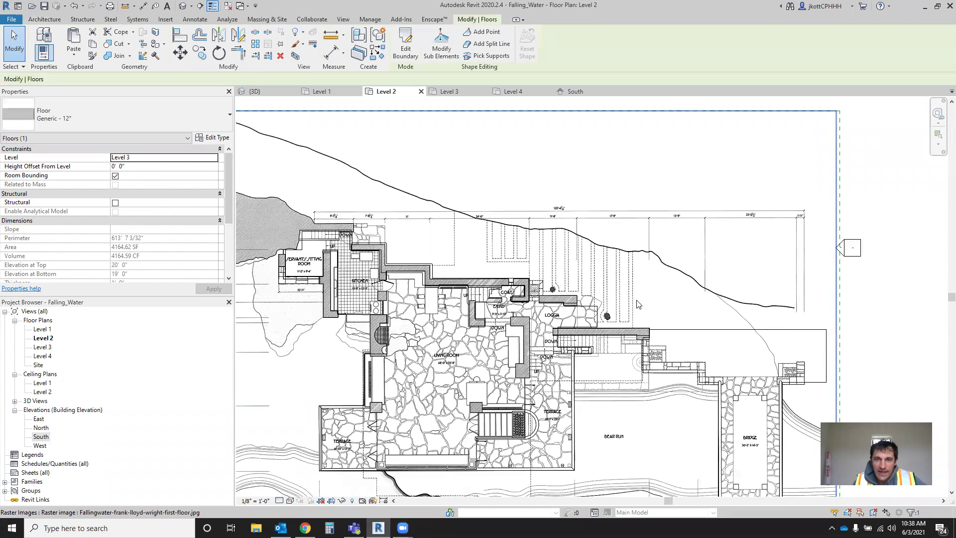
pyautogui.click(450, 92)
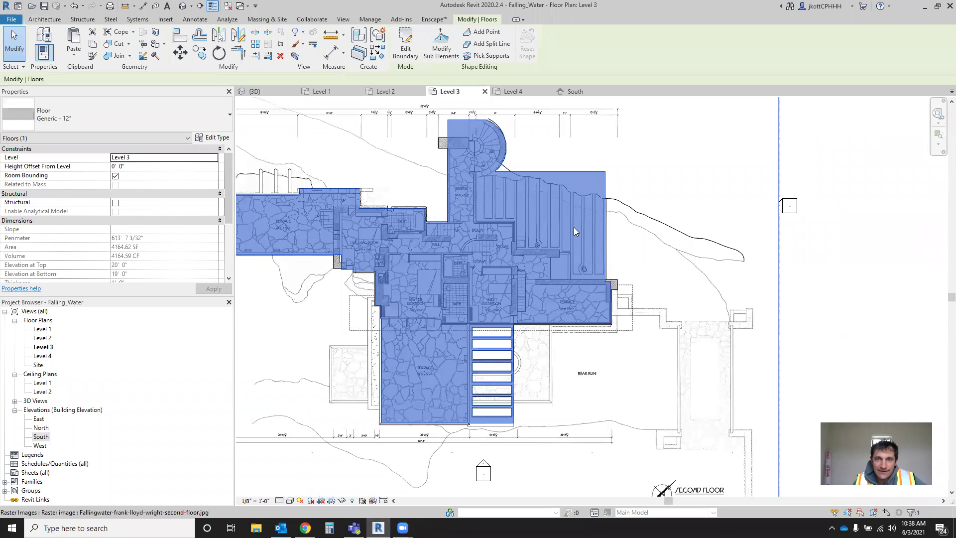
pyautogui.scroll(2, 581, 206)
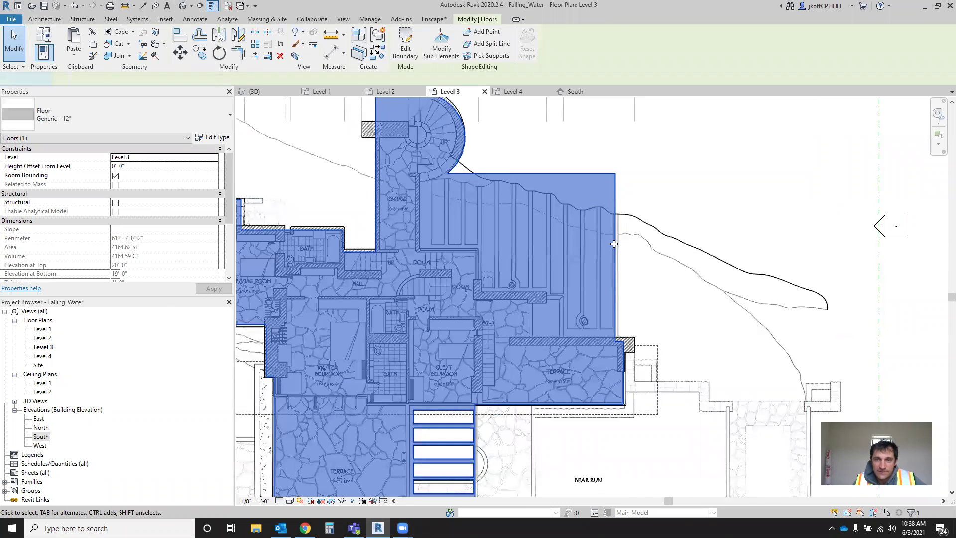
pyautogui.doubleClick(614, 245)
pyautogui.scroll(2, 615, 244)
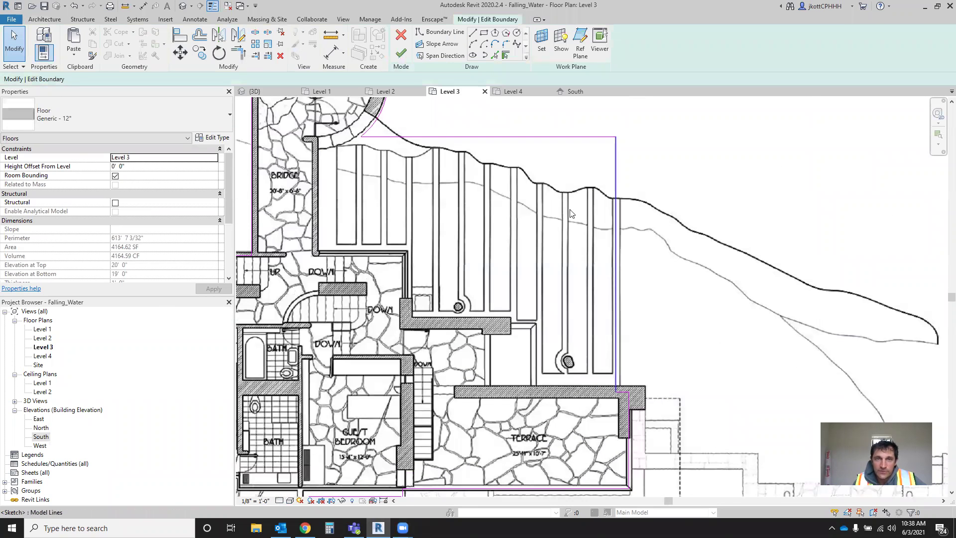
# - Sketch a rectangular floor opening about 2' by 24' over the trellis gap farthest from the bridge
pyautogui.click(483, 34)
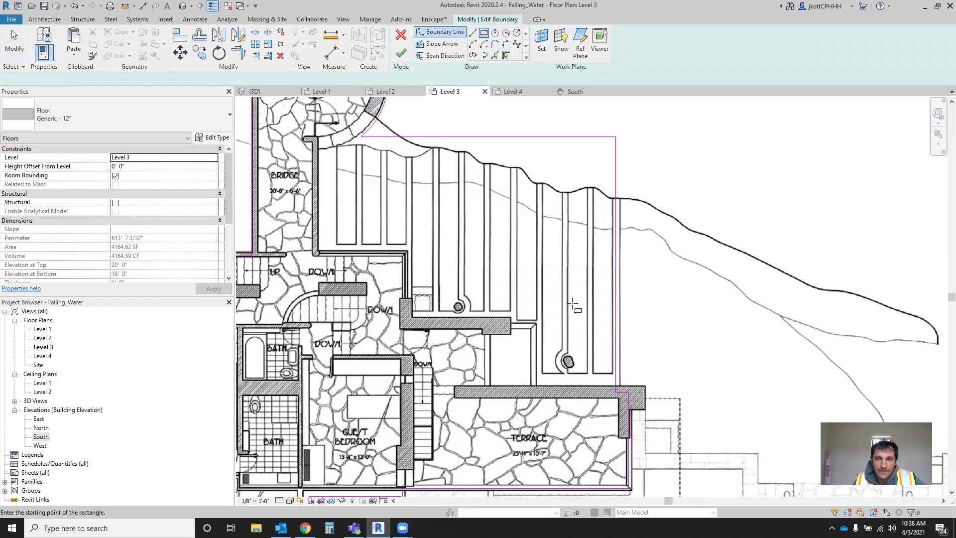
pyautogui.click(611, 372)
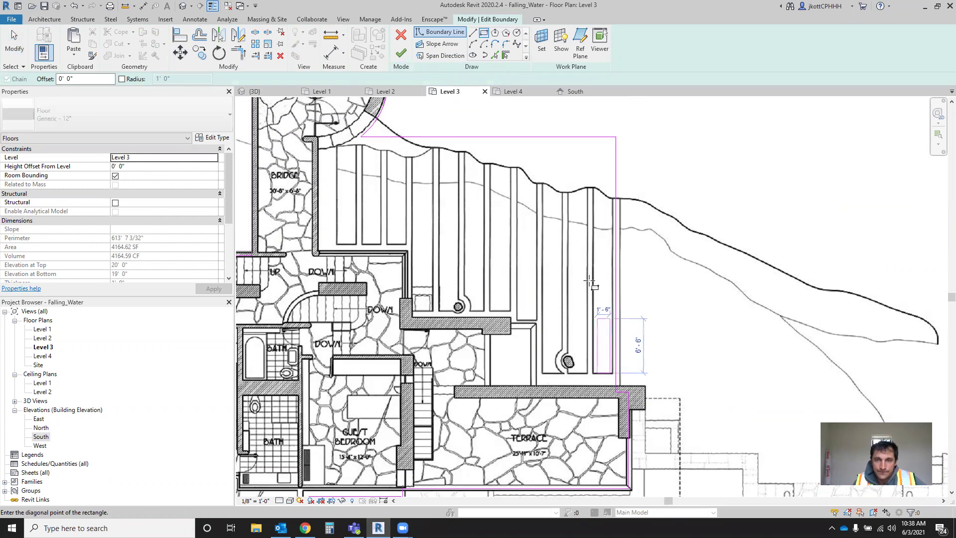
pyautogui.click(593, 173)
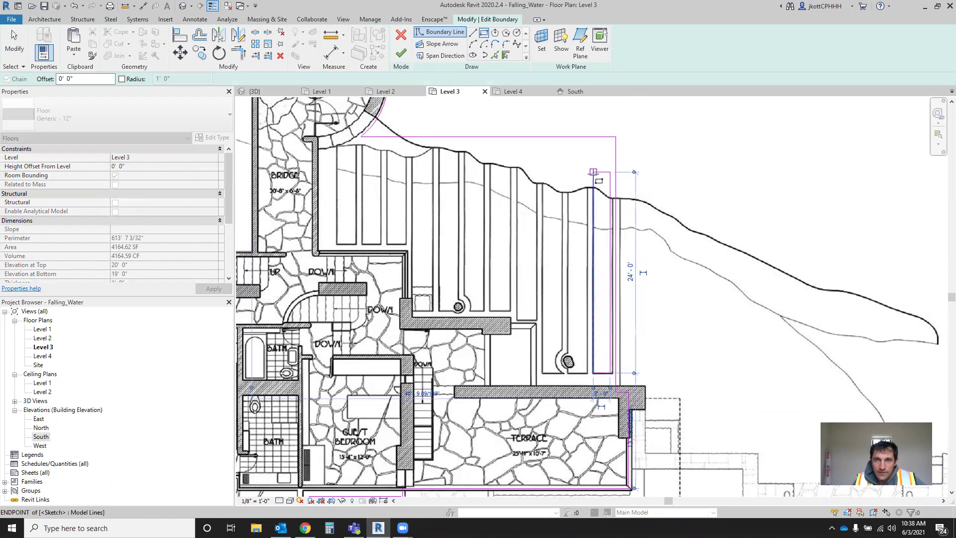
pyautogui.press('Escape')
pyautogui.press('Escape')
# - Select the whole opening rectangle and make multiple copies of it over the remaining trellis gaps, up to the bridge
pyautogui.press('Tab')
pyautogui.click(612, 183)
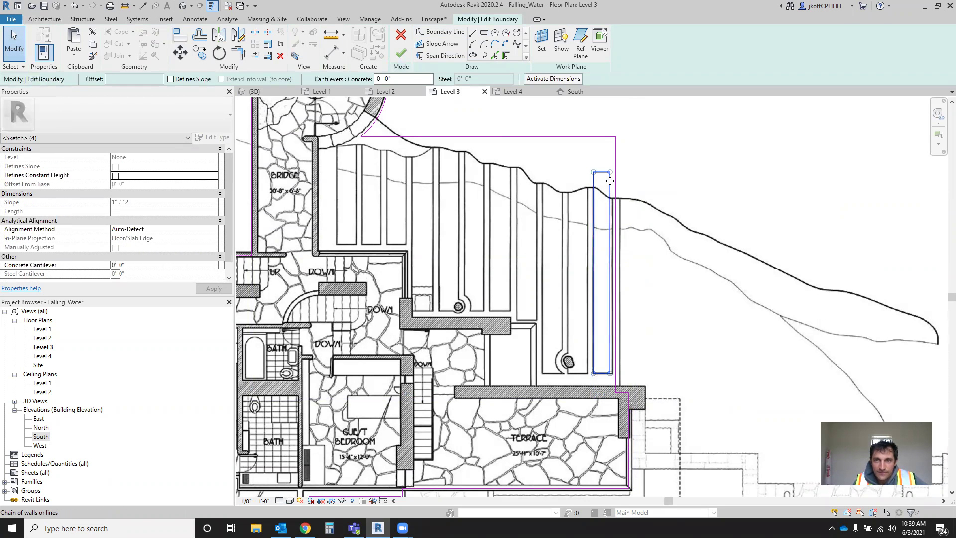
pyautogui.click(199, 53)
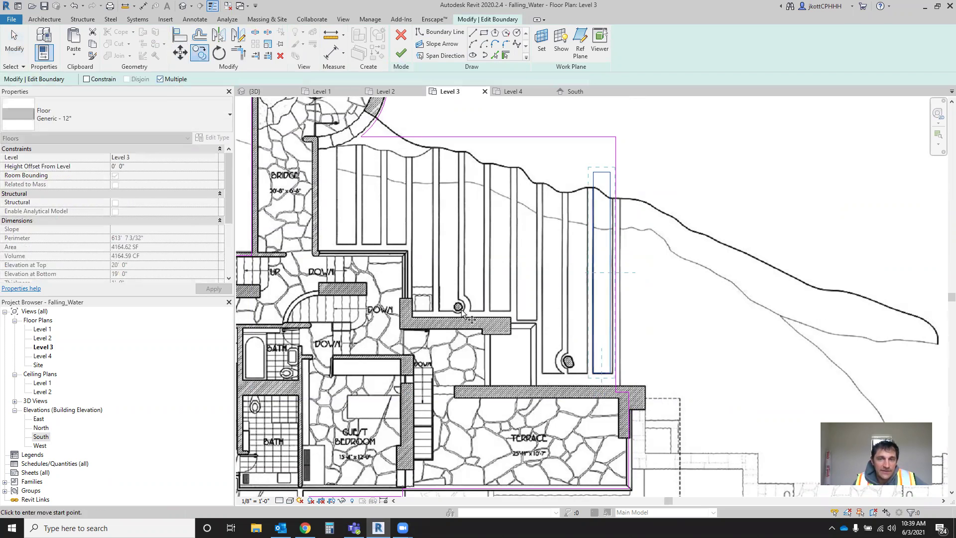
pyautogui.scroll(5, 612, 371)
pyautogui.click(628, 367)
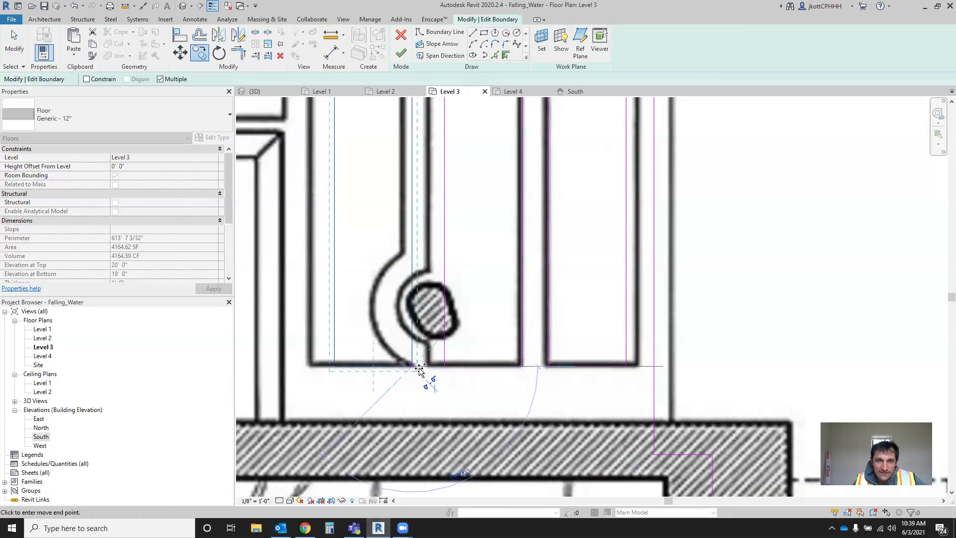
pyautogui.scroll(-3, 428, 371)
pyautogui.scroll(3, 364, 262)
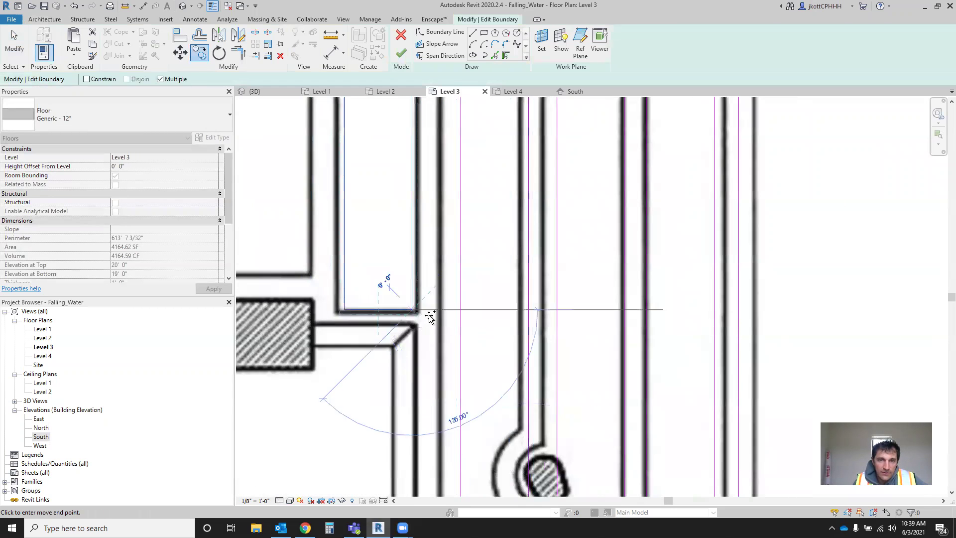
pyautogui.scroll(1, 377, 298)
pyautogui.scroll(-3, 383, 314)
pyautogui.scroll(3, 367, 334)
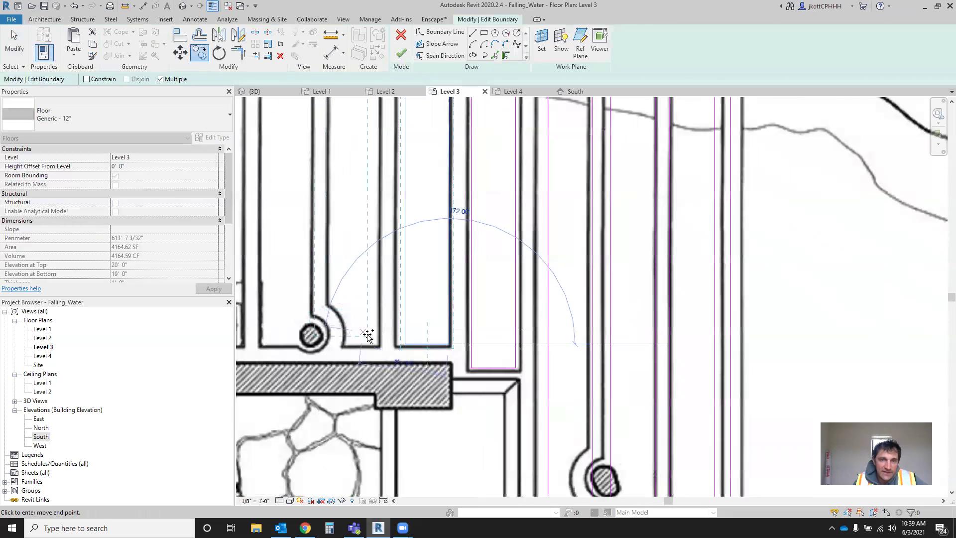
pyautogui.scroll(-3, 369, 329)
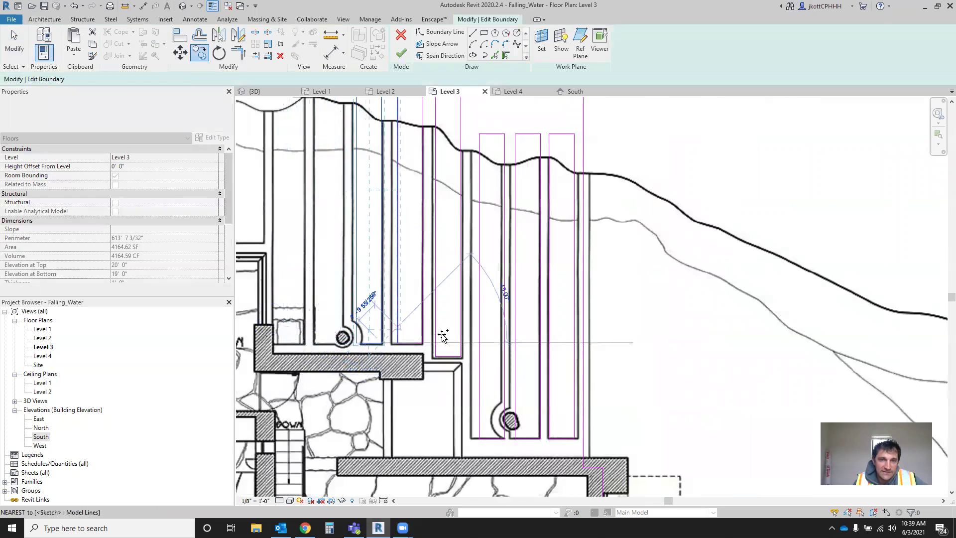
pyautogui.scroll(1, 350, 307)
pyautogui.scroll(2, 350, 307)
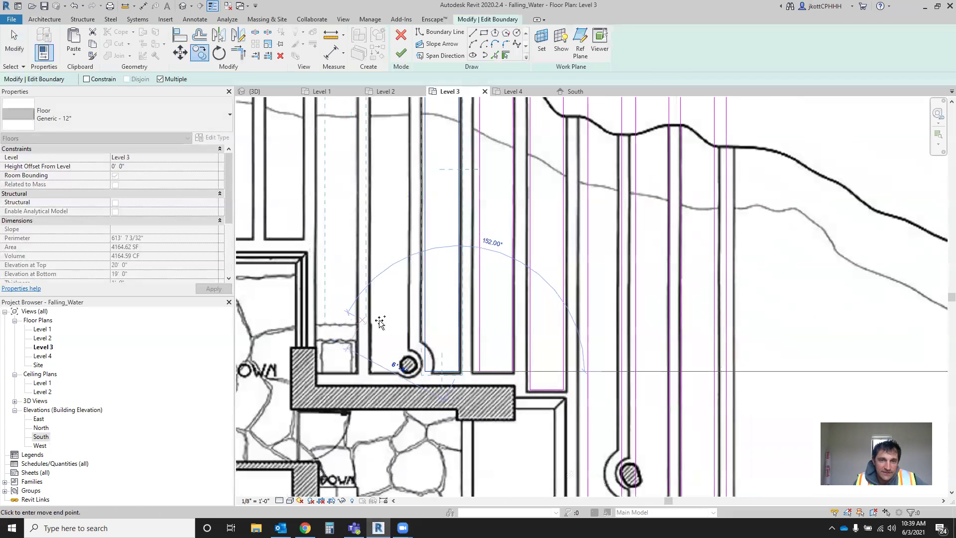
pyautogui.click(412, 371)
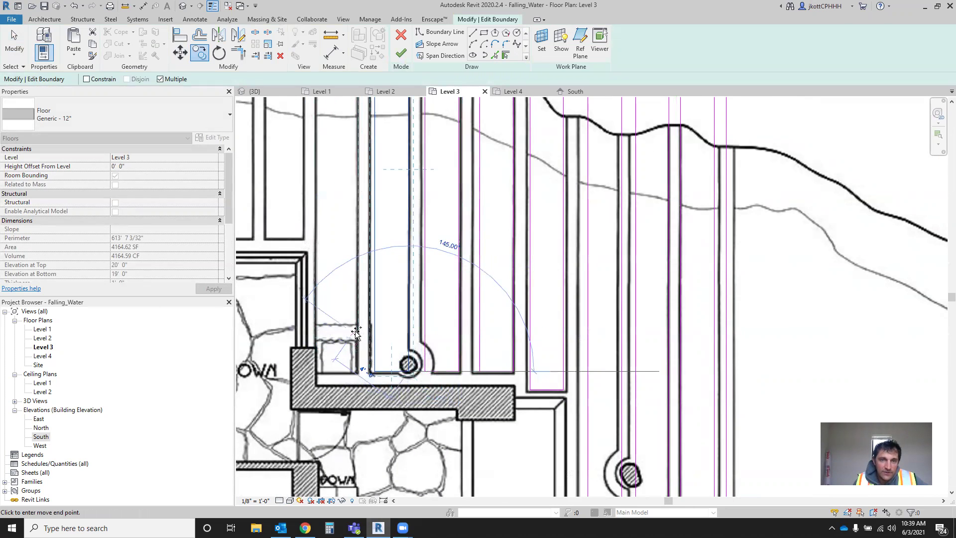
pyautogui.scroll(-1, 367, 291)
pyautogui.scroll(-1, 368, 291)
pyautogui.moveTo(308, 213); pyautogui.dragTo(377, 329, button='middle')
pyautogui.click(394, 374)
pyautogui.click(323, 373)
pyautogui.scroll(-3, 368, 304)
pyautogui.press('Escape')
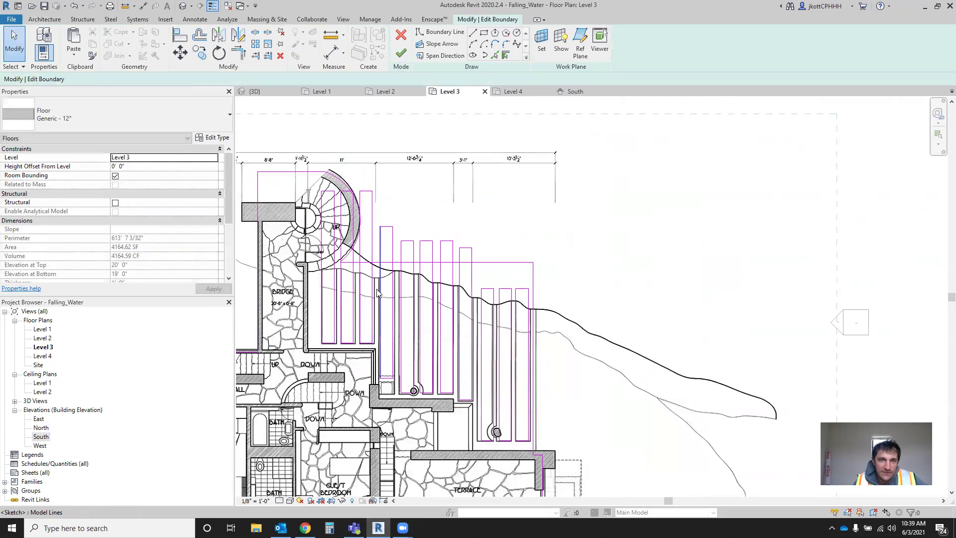
pyautogui.scroll(2, 332, 218)
pyautogui.click(322, 179)
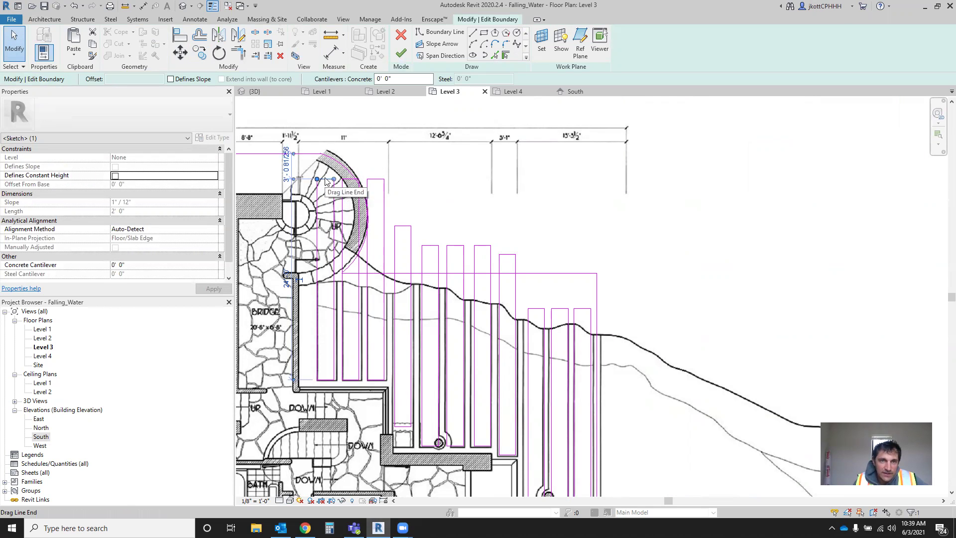
pyautogui.moveTo(318, 179); pyautogui.dragTo(324, 237)
pyautogui.press('Escape')
pyautogui.hotkey('ctrl', 'z')
# - Shorten the three trellis openings nearest the bridge by moving their upper edges just inside the floor boundary
pyautogui.click(322, 180)
pyautogui.scroll(2, 324, 182)
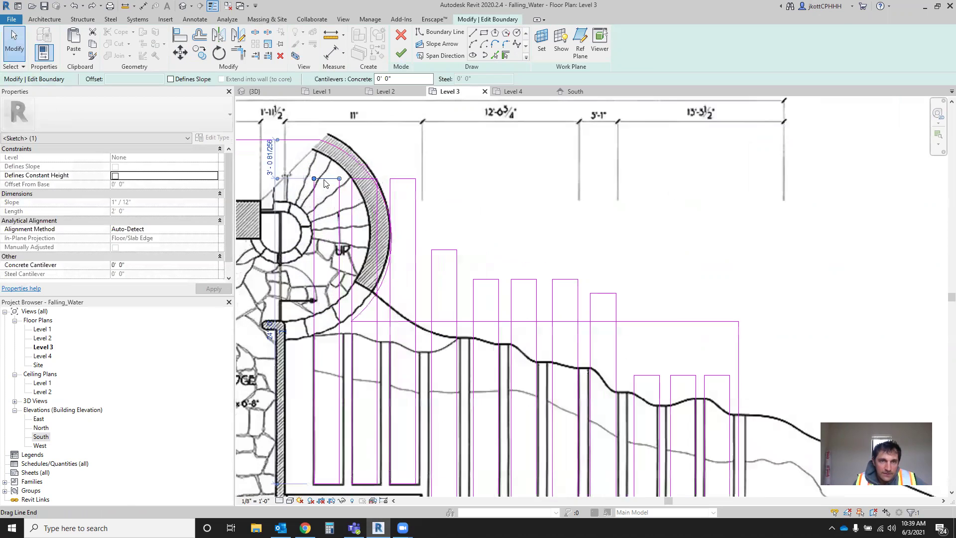
pyautogui.moveTo(326, 179); pyautogui.dragTo(330, 344)
pyautogui.press('Escape')
pyautogui.click(363, 179)
pyautogui.moveTo(364, 179); pyautogui.dragTo(367, 331)
pyautogui.press('Escape')
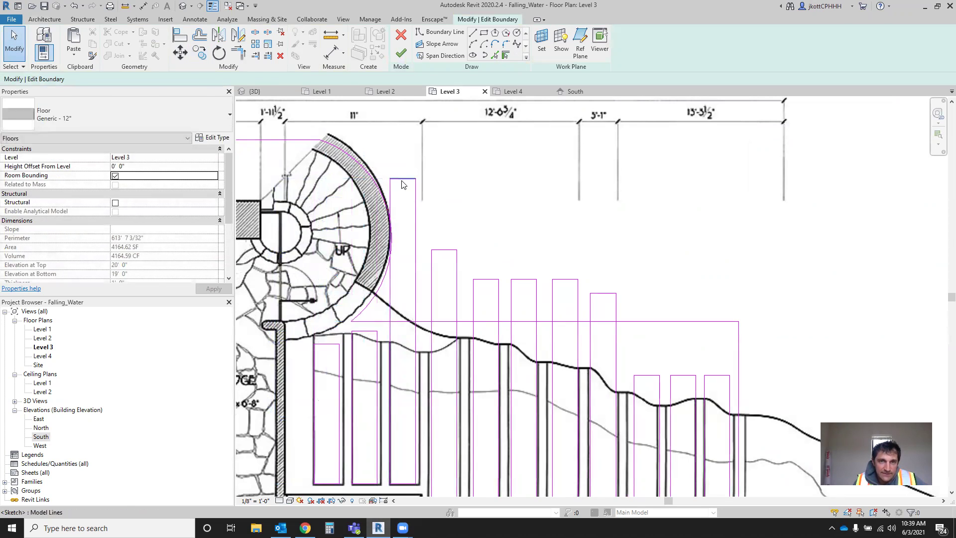
pyautogui.click(403, 179)
pyautogui.moveTo(404, 179); pyautogui.dragTo(408, 334)
pyautogui.press('Escape')
# - Move the upper edges of the next five trellis openings down so they end just inside the floor boundary
pyautogui.click(443, 250)
pyautogui.moveTo(443, 250); pyautogui.dragTo(487, 332)
pyautogui.press('Escape')
pyautogui.click(485, 279)
pyautogui.press('Escape')
pyautogui.click(523, 279)
pyautogui.moveTo(523, 279); pyautogui.dragTo(526, 332)
pyautogui.press('Escape')
pyautogui.click(564, 278)
pyautogui.moveTo(565, 279); pyautogui.dragTo(562, 333)
pyautogui.press('Escape')
pyautogui.click(603, 294)
pyautogui.moveTo(603, 294); pyautogui.dragTo(602, 333)
pyautogui.press('Escape')
# - Finish the Level 3 floor boundary edit without attaching the walls below to the floor
pyautogui.scroll(-3, 463, 329)
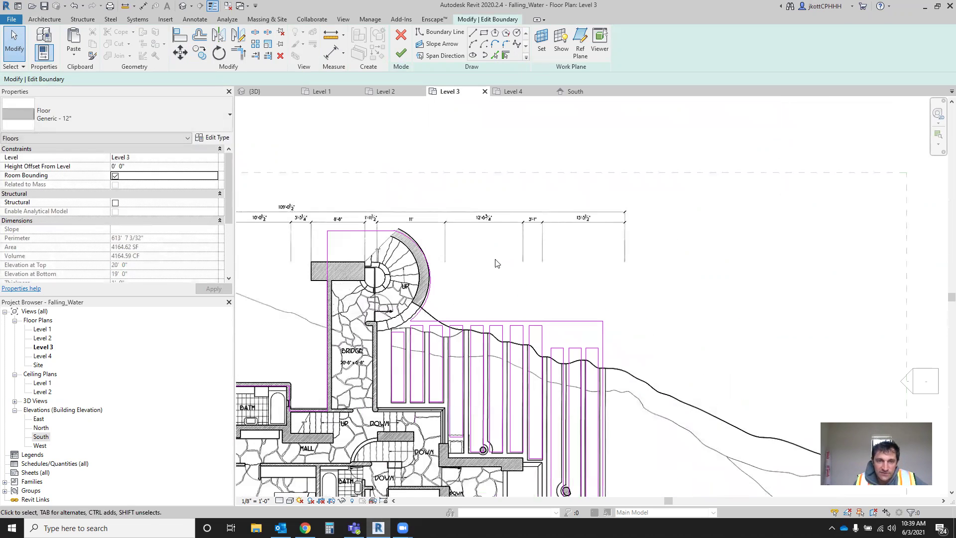
pyautogui.scroll(-2, 491, 267)
pyautogui.click(400, 57)
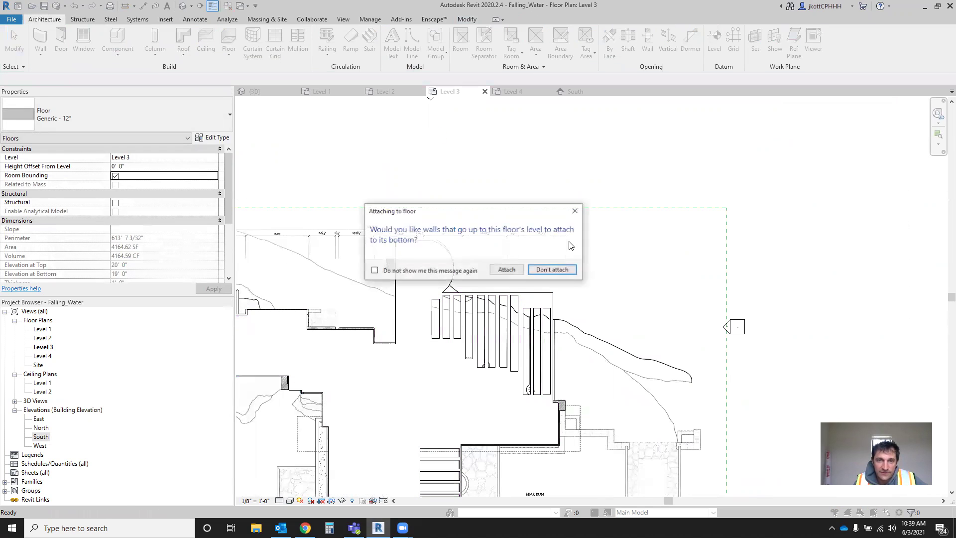
pyautogui.click(548, 270)
pyautogui.scroll(-2, 594, 288)
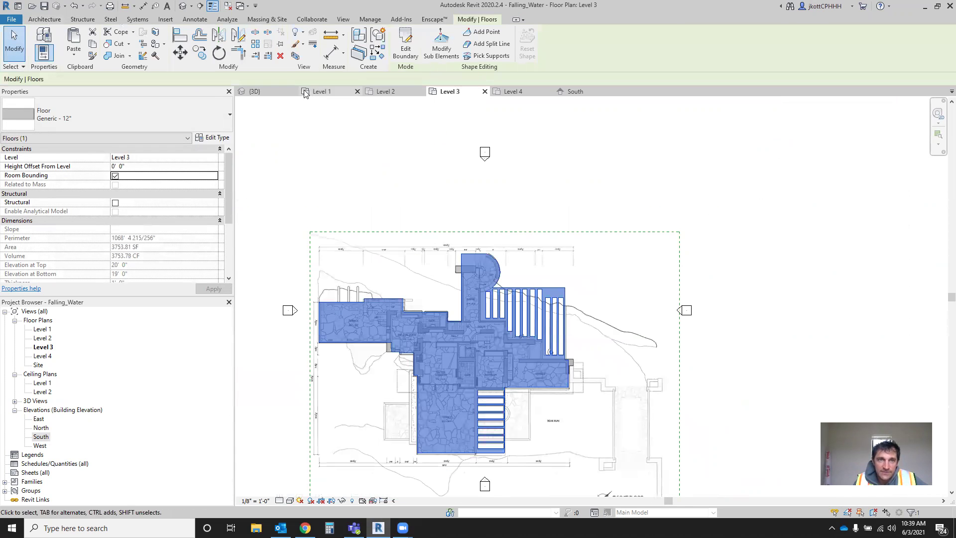
# - Review the Level 3 floor with its trellis openings from several angles in the 3D view
pyautogui.click(255, 92)
pyautogui.keyDown('shift'); pyautogui.moveTo(541, 275); pyautogui.dragTo(356, 252, button='middle'); pyautogui.keyUp('shift')
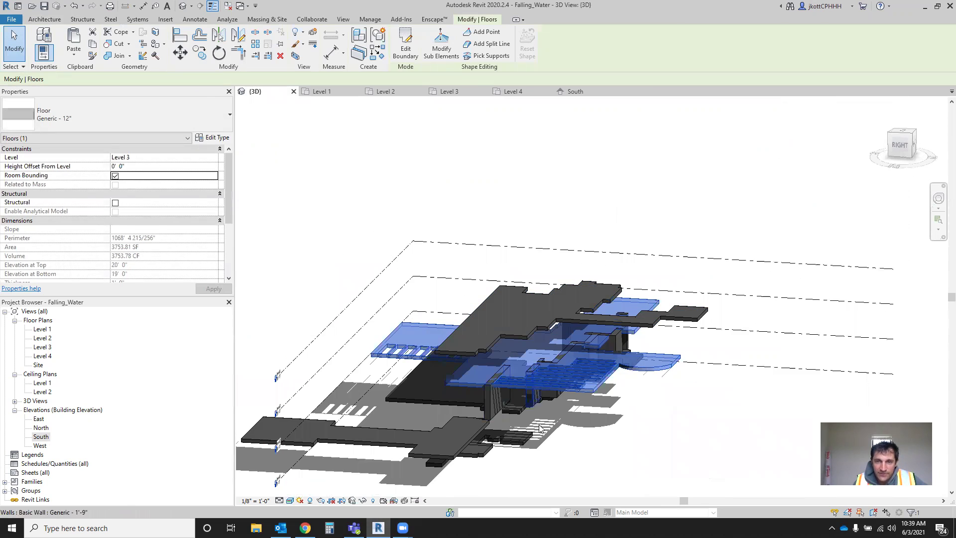
pyautogui.scroll(-2, 634, 385)
pyautogui.keyDown('shift'); pyautogui.moveTo(530, 485); pyautogui.dragTo(567, 470, button='middle'); pyautogui.keyUp('shift')
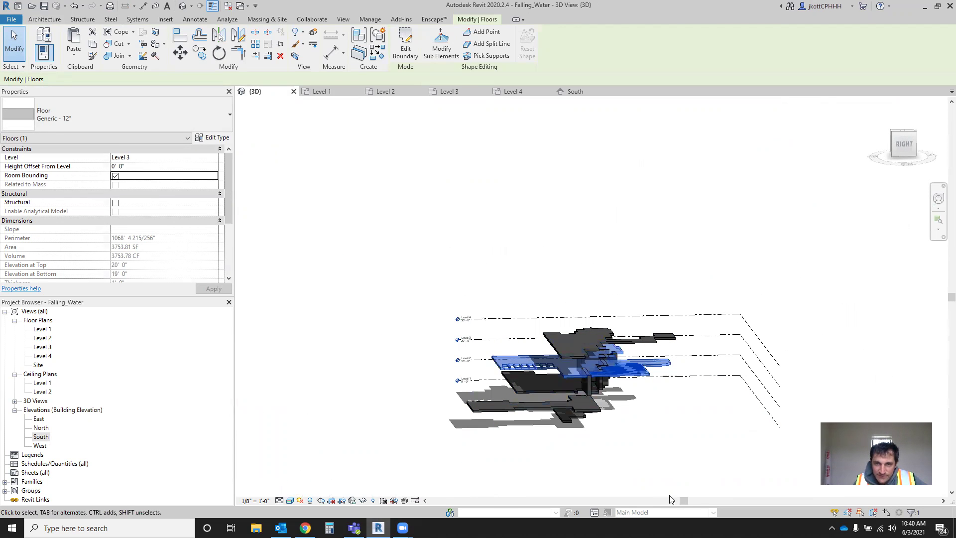
pyautogui.click(634, 433)
pyautogui.keyDown('shift'); pyautogui.moveTo(634, 433); pyautogui.dragTo(662, 429, button='middle'); pyautogui.keyUp('shift')
pyautogui.scroll(3, 598, 359)
pyautogui.scroll(-3, 570, 341)
pyautogui.keyDown('shift'); pyautogui.moveTo(667, 392); pyautogui.dragTo(368, 508, button='middle'); pyautogui.keyUp('shift')
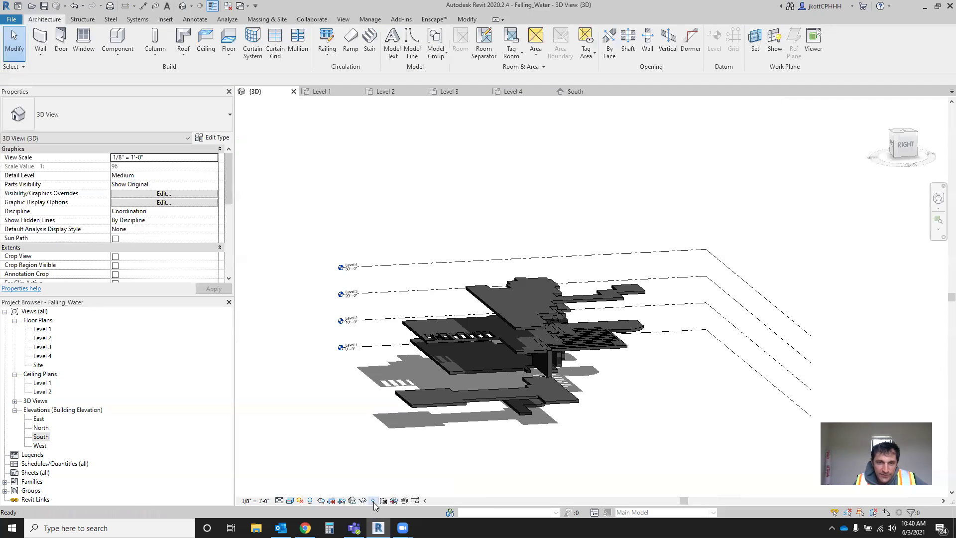
# - Reveal the hidden elements in the 3D view, unhide the topography and leave reveal mode
pyautogui.click(374, 501)
pyautogui.rightClick(742, 323)
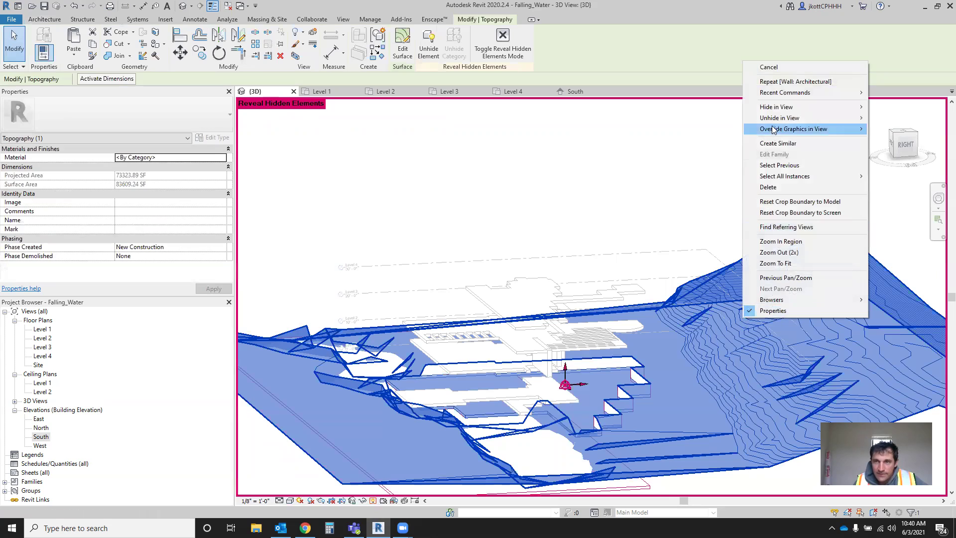
pyautogui.click(895, 118)
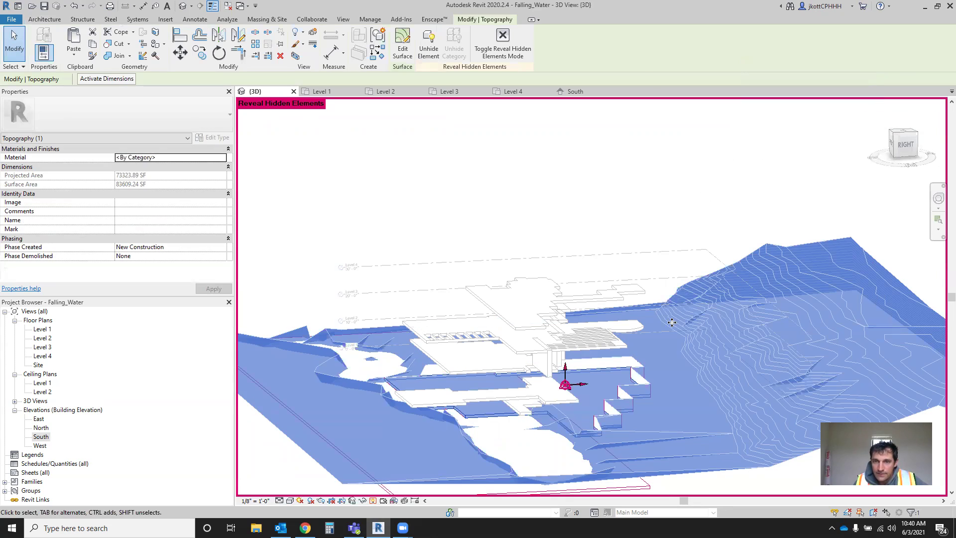
pyautogui.click(374, 501)
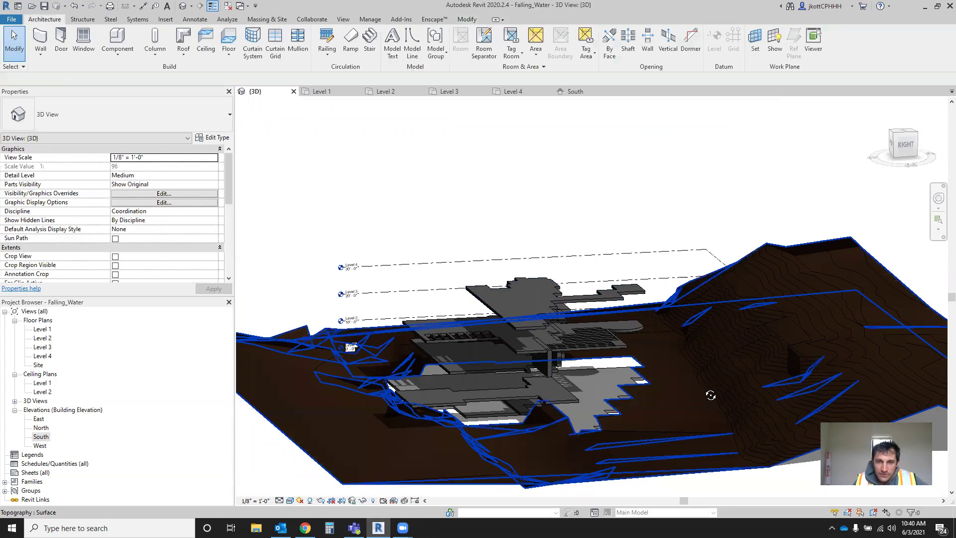
# - Select the topography and examine from several angles how the hillside sits relative to the house and trellis
pyautogui.moveTo(711, 394)
pyautogui.keyDown('shift'); pyautogui.mouseDown(button='middle')
pyautogui.moveTo(662, 396)
pyautogui.moveTo(698, 377)
pyautogui.moveTo(673, 365)
pyautogui.moveTo(724, 367)
pyautogui.moveTo(667, 319)
pyautogui.moveTo(687, 299)
pyautogui.moveTo(651, 335)
pyautogui.mouseUp(button='middle'); pyautogui.keyUp('shift')
pyautogui.click(760, 333)
pyautogui.keyDown('shift'); pyautogui.moveTo(759, 334); pyautogui.dragTo(888, 342, button='middle'); pyautogui.keyUp('shift')
pyautogui.scroll(2, 721, 369)
pyautogui.keyDown('shift'); pyautogui.moveTo(722, 369); pyautogui.dragTo(719, 334, button='middle'); pyautogui.keyUp('shift')
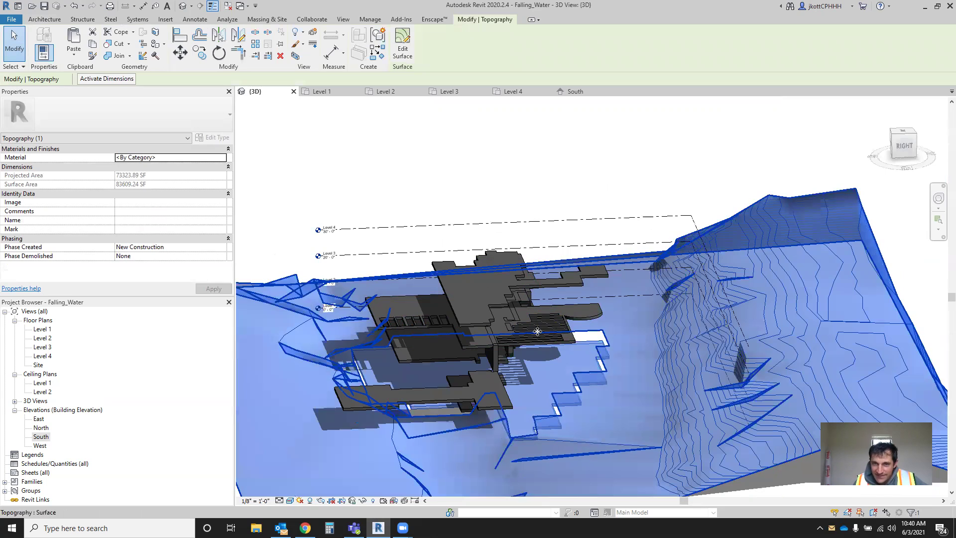
pyautogui.scroll(-3, 567, 319)
pyautogui.keyDown('shift'); pyautogui.moveTo(567, 318); pyautogui.dragTo(549, 331, button='middle'); pyautogui.keyUp('shift')
pyautogui.scroll(2, 551, 331)
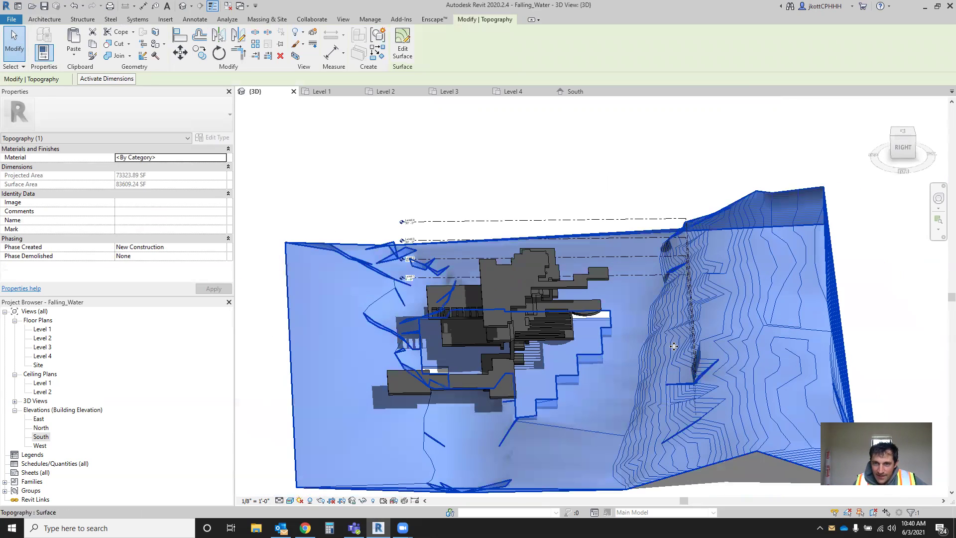
pyautogui.scroll(-2, 752, 345)
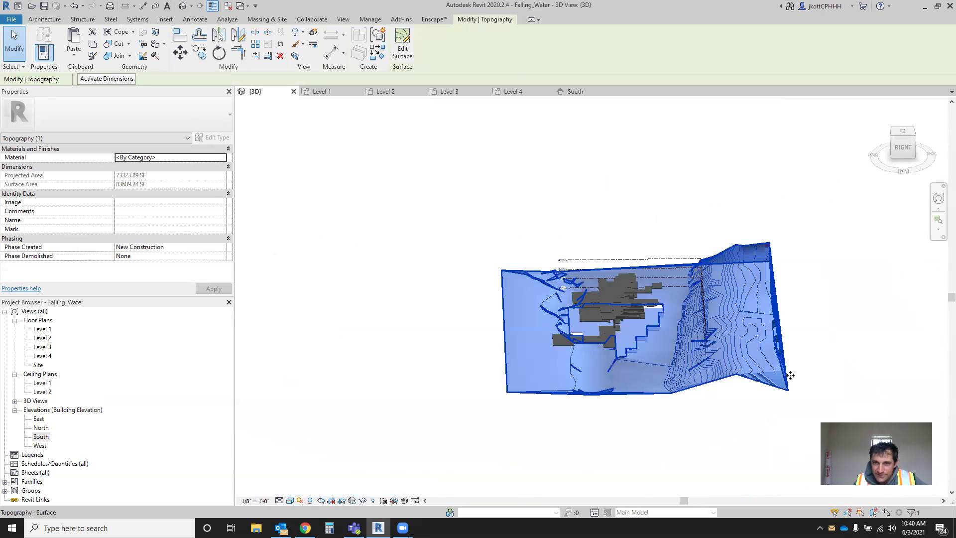
# - Edit the toposurface, select all points of the hillside behind the house and move them horizontally toward the house
pyautogui.click(403, 45)
pyautogui.moveTo(656, 213); pyautogui.dragTo(810, 428)
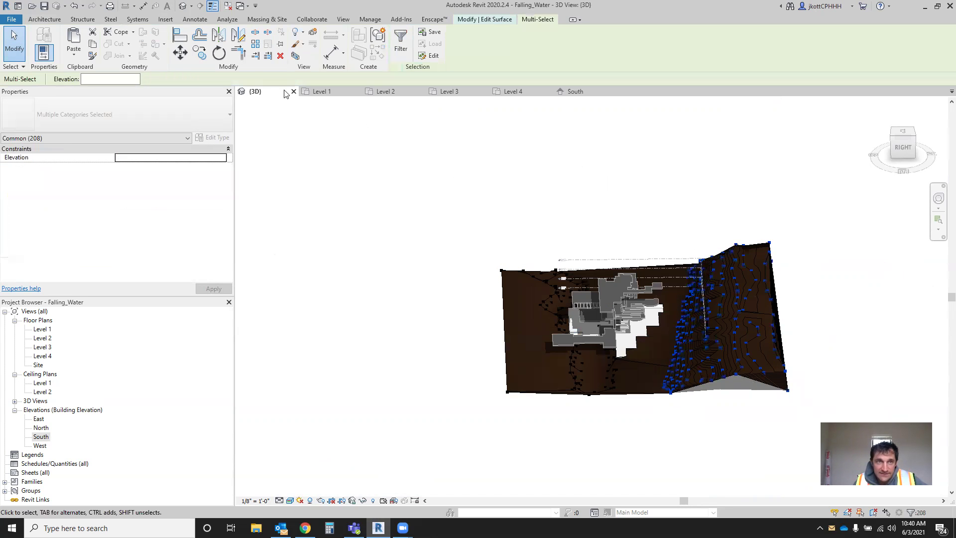
pyautogui.click(180, 52)
pyautogui.click(752, 438)
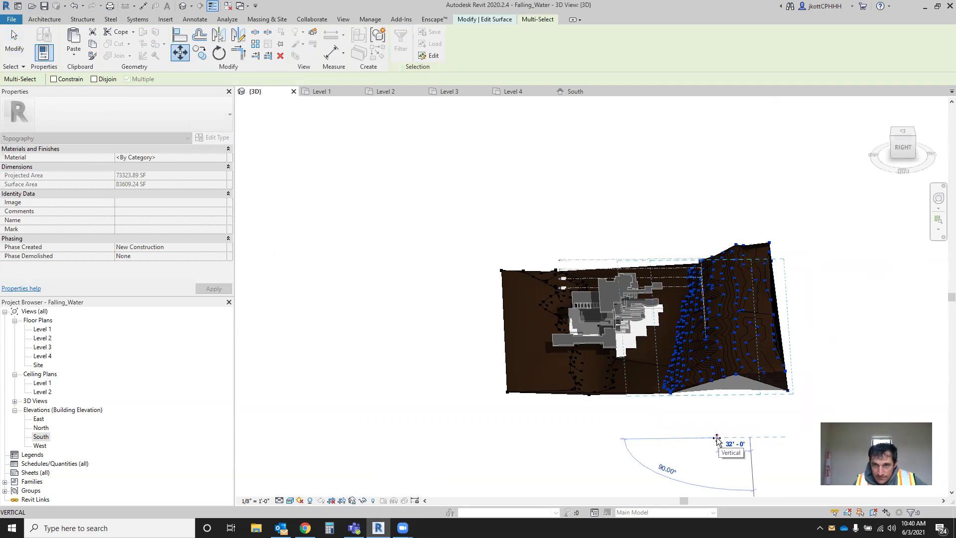
pyautogui.click(708, 438)
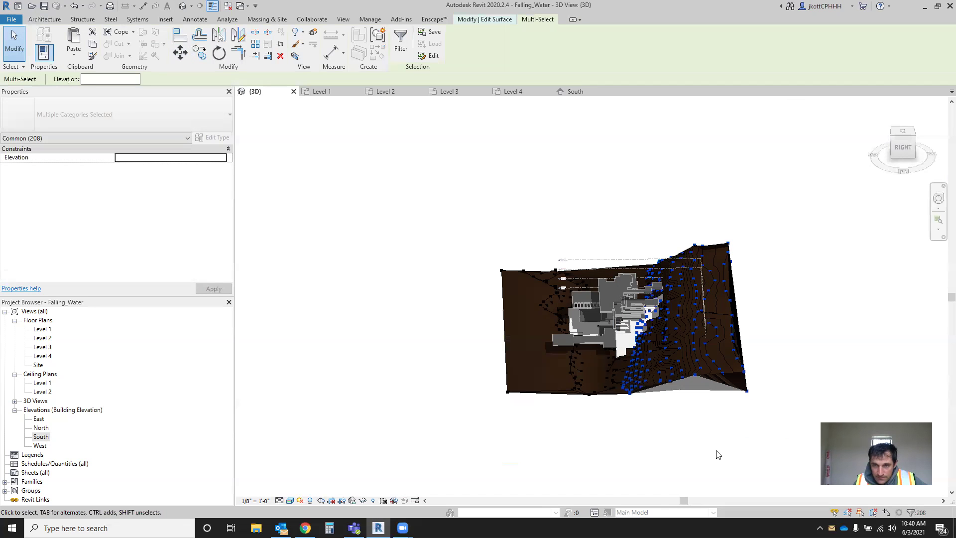
# - Reselect the previously selected hillside points behind the house and try to move them horizontally farther toward it
pyautogui.click(682, 439)
pyautogui.keyDown('shift'); pyautogui.moveTo(660, 428); pyautogui.dragTo(668, 397, button='middle'); pyautogui.keyUp('shift')
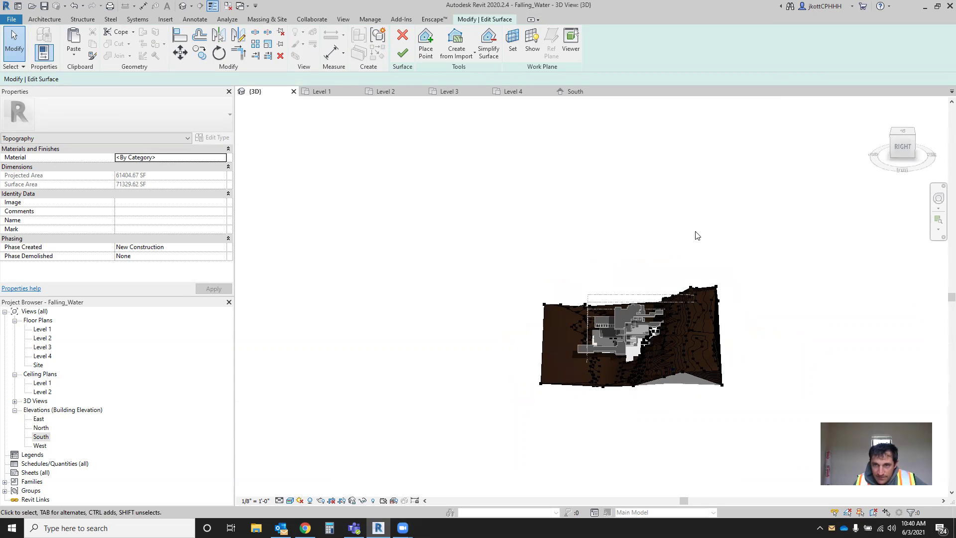
pyautogui.click(717, 287)
pyautogui.rightClick(716, 288)
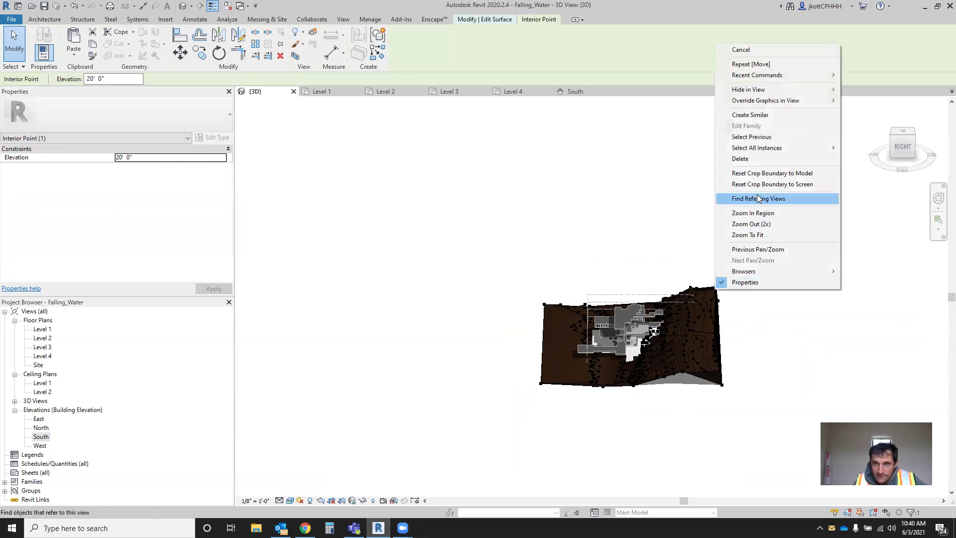
pyautogui.click(755, 137)
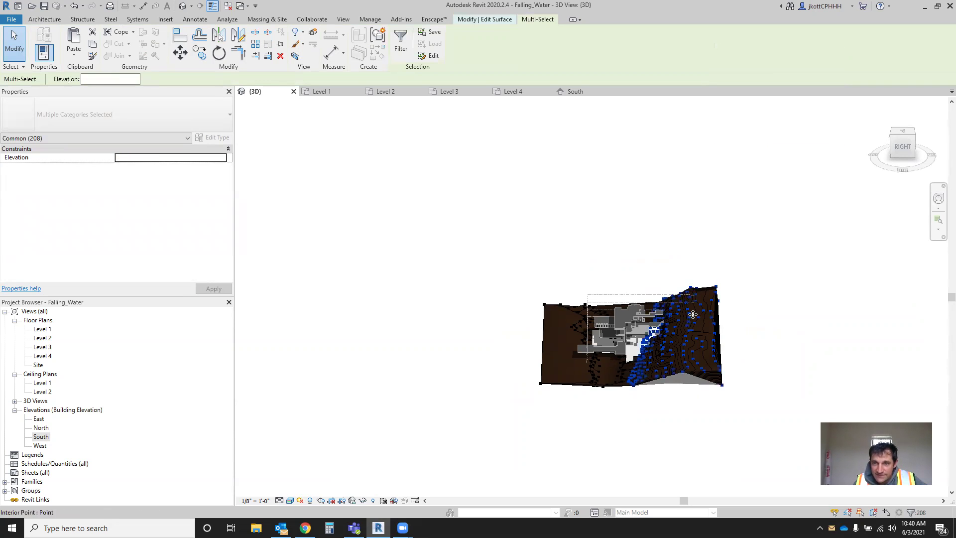
pyautogui.click(180, 53)
pyautogui.scroll(3, 720, 398)
pyautogui.click(674, 402)
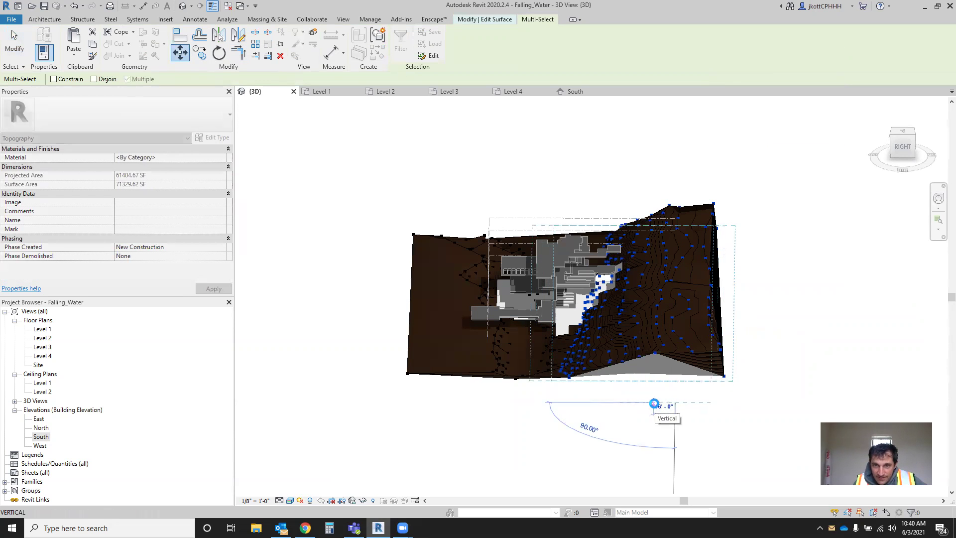
pyautogui.press('Escape')
pyautogui.keyDown('shift'); pyautogui.moveTo(656, 405); pyautogui.dragTo(740, 467, button='middle'); pyautogui.keyUp('shift')
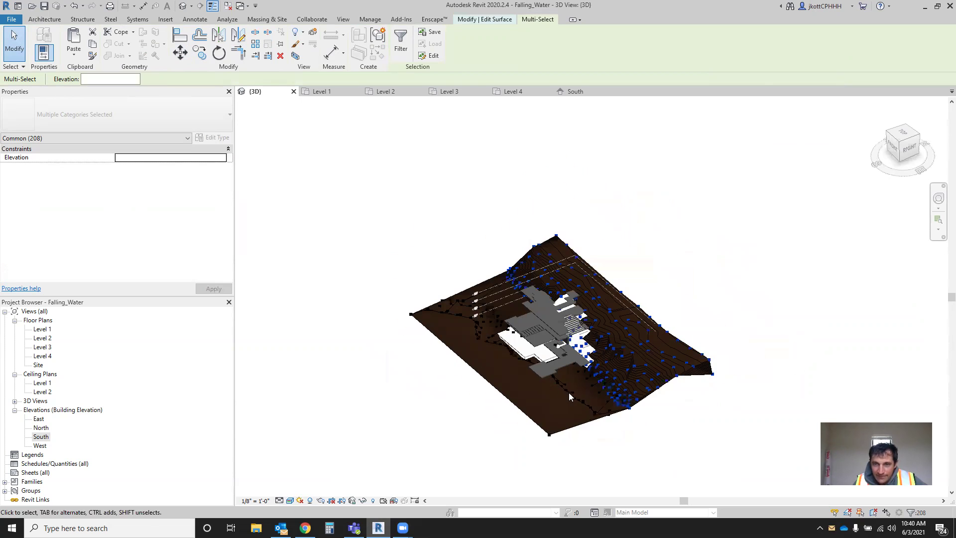
# - Undo the last change to the hillside points and cancel the toposurface edit, discarding its changes
pyautogui.keyDown('shift'); pyautogui.moveTo(570, 397); pyautogui.dragTo(584, 429, button='middle'); pyautogui.keyUp('shift')
pyautogui.hotkey('ctrl', 'z')
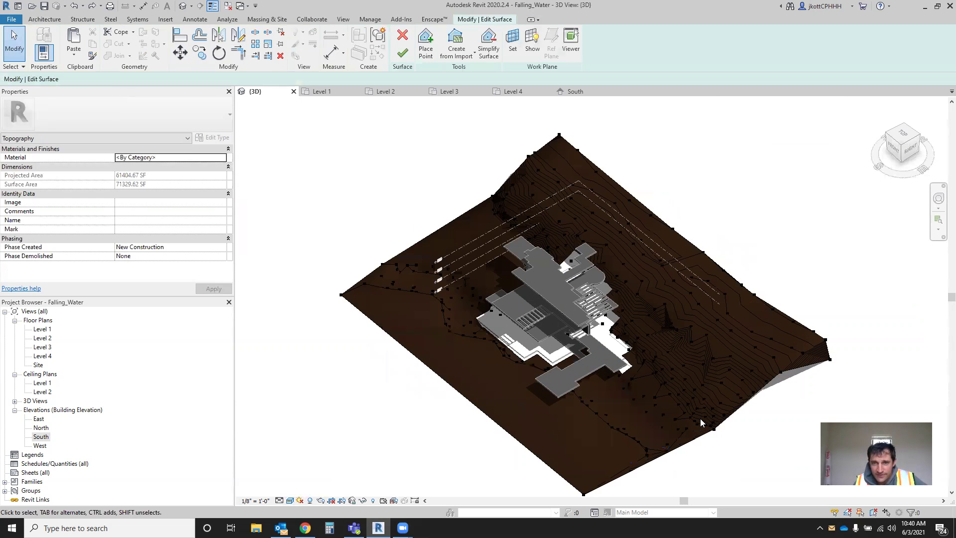
pyautogui.keyDown('shift'); pyautogui.moveTo(753, 366); pyautogui.dragTo(690, 299, button='middle'); pyautogui.keyUp('shift')
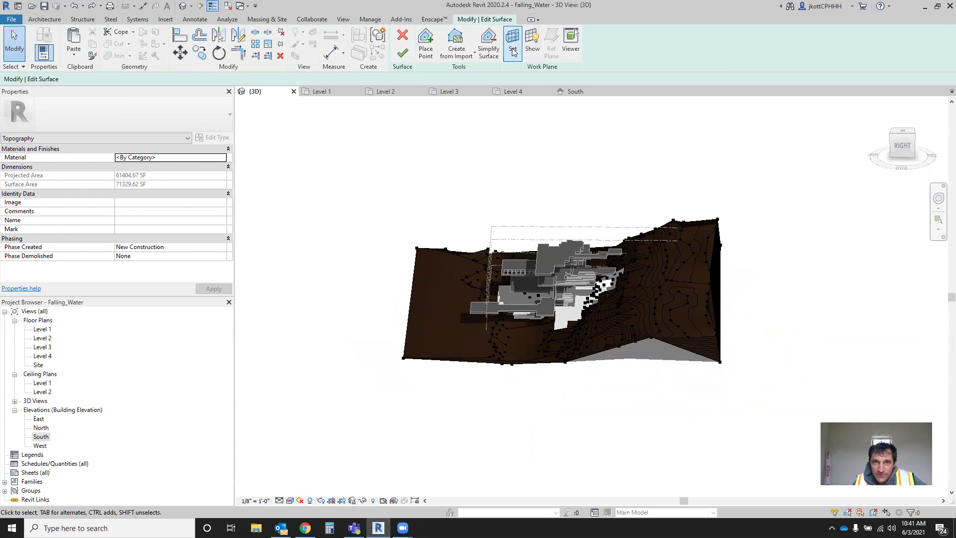
pyautogui.click(402, 52)
pyautogui.keyDown('shift'); pyautogui.moveTo(457, 220); pyautogui.dragTo(752, 424, button='middle'); pyautogui.keyUp('shift')
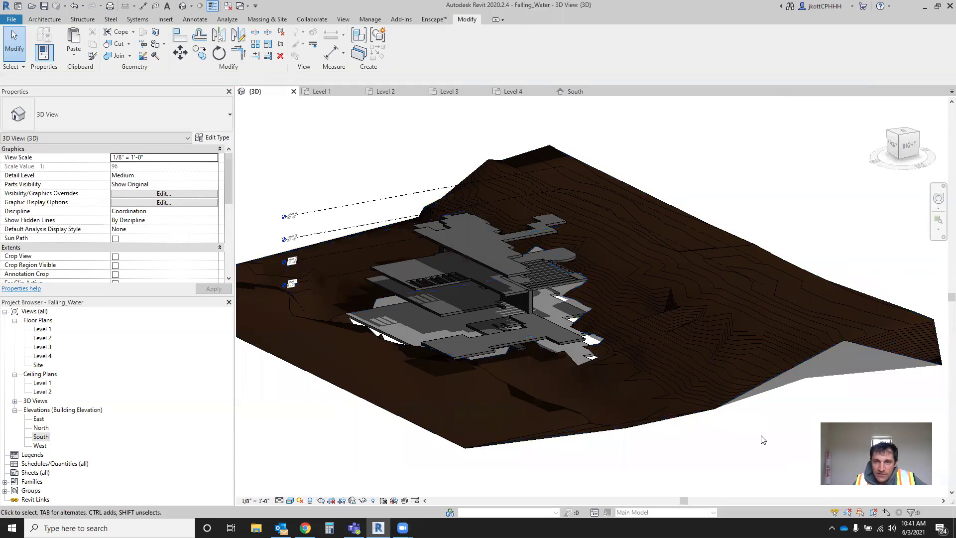